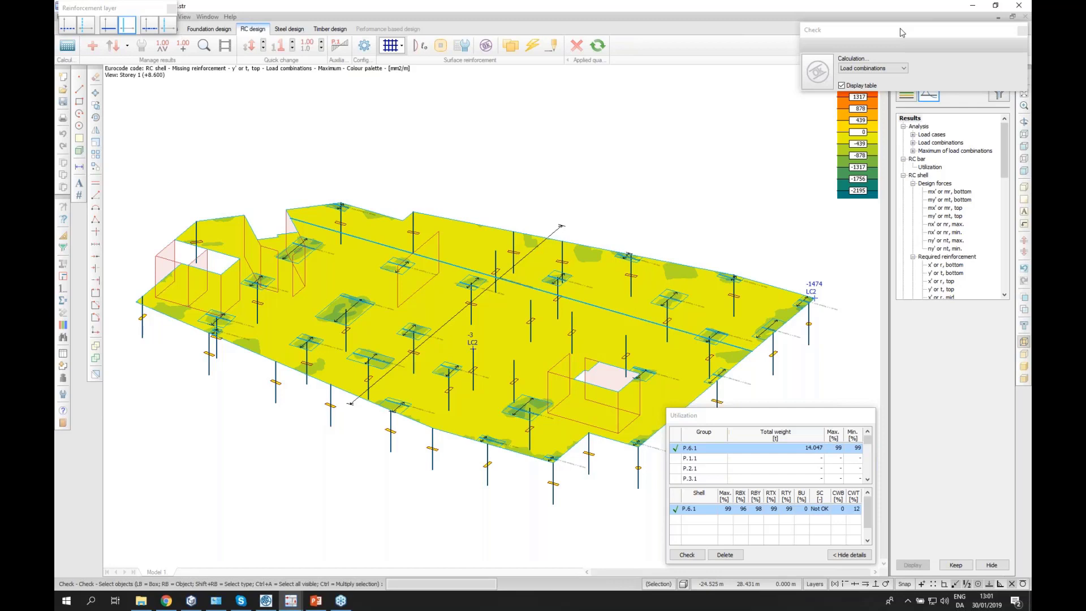
{"action": "left_click", "coordinate": [230, 16]}
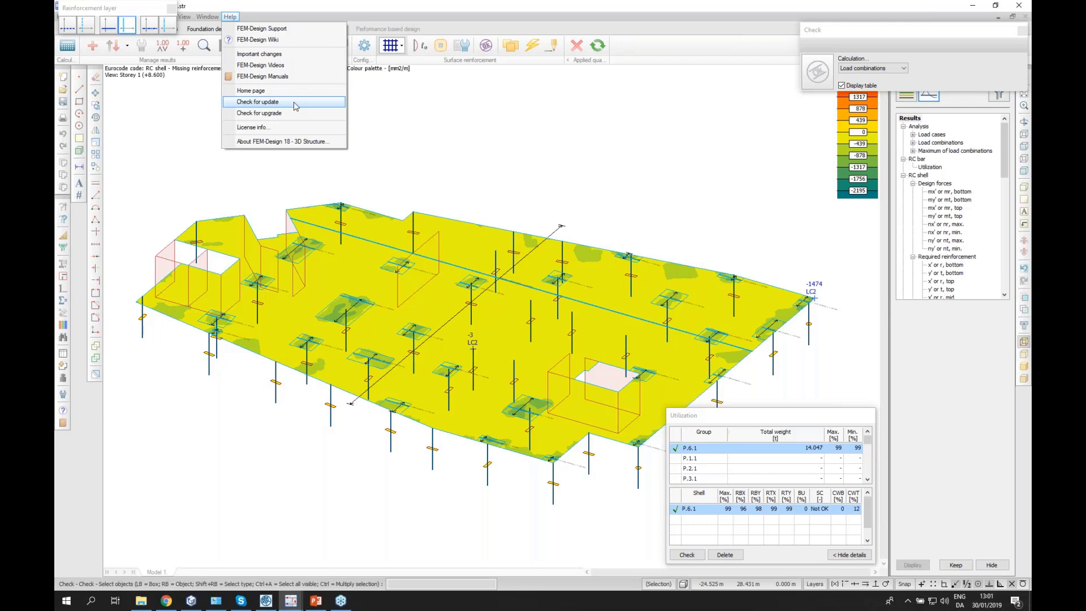
{"action": "left_click", "coordinate": [326, 5]}
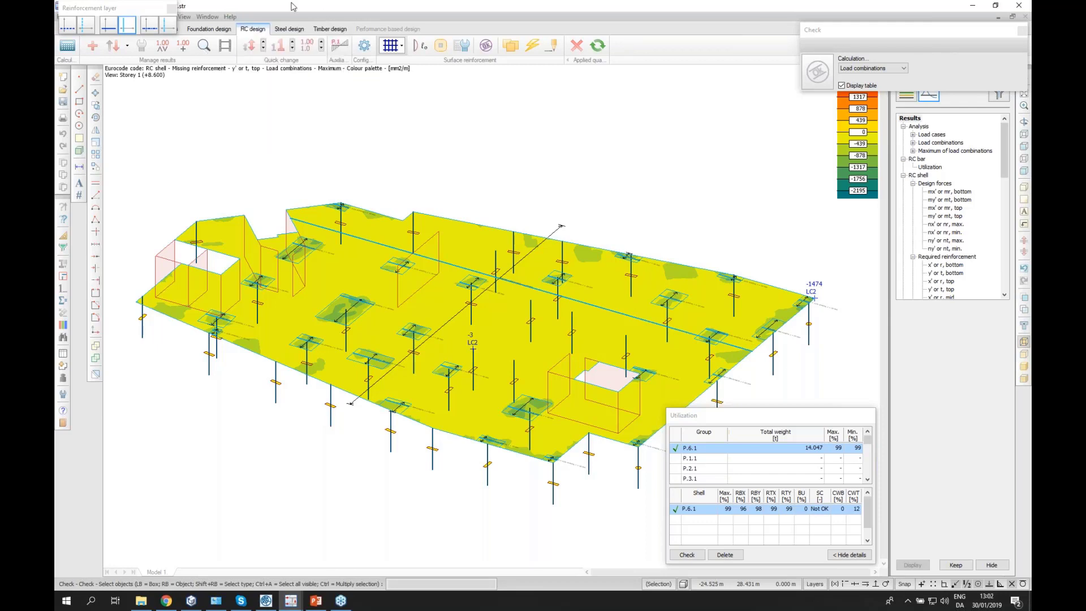
Move the floating Reinforcement layer and Check windows so that they no longer cover the program's title and menus.
{"action": "left_click_drag", "start_coordinate": [142, 11], "coordinate": [143, 44]}
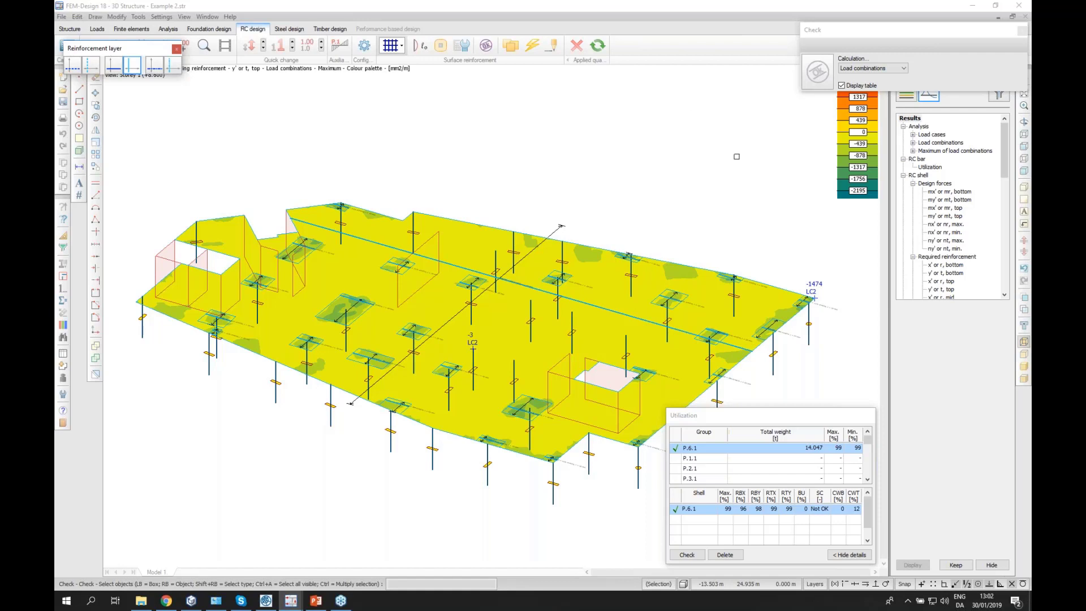
{"action": "left_click_drag", "start_coordinate": [900, 29], "coordinate": [852, 33]}
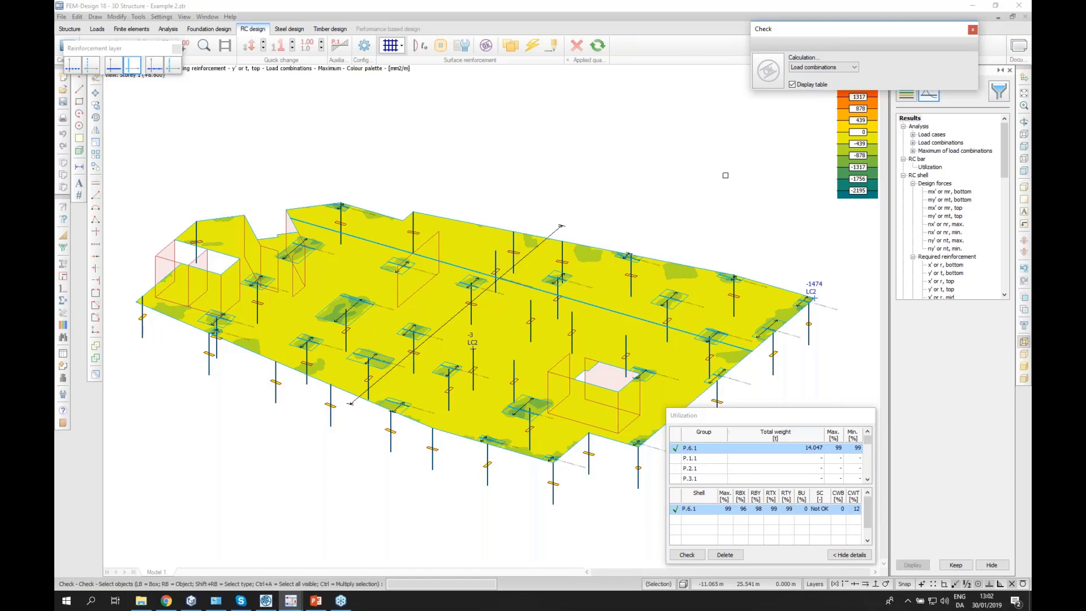
{"action": "left_click_drag", "start_coordinate": [908, 33], "coordinate": [907, 34]}
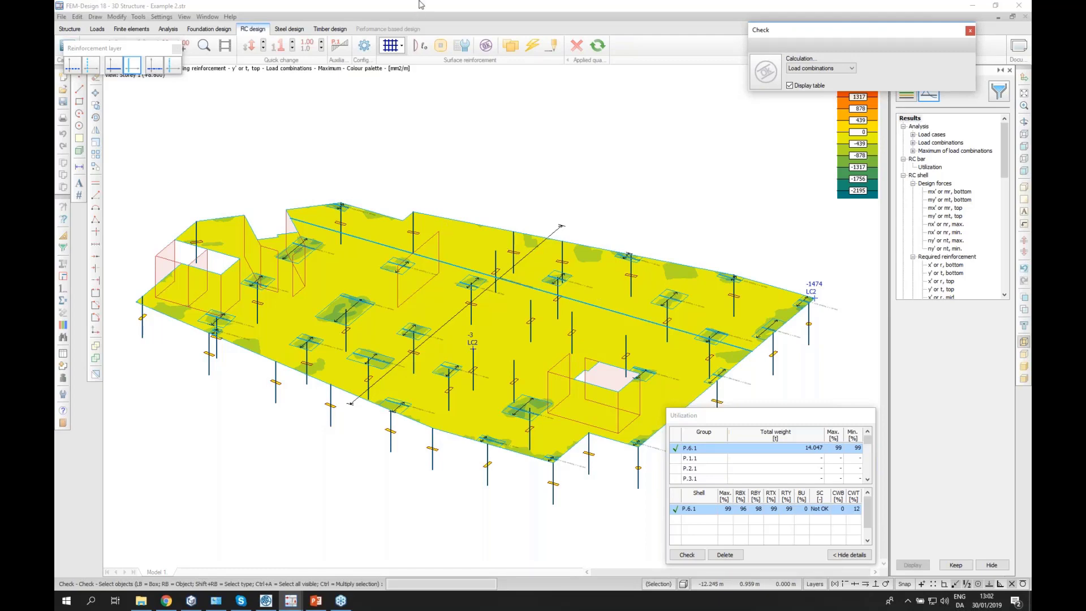
Look over the missing reinforcement plot of the Storey 1 slab and reposition the floating Utilization window over the model.
{"action": "scroll", "coordinate": [502, 255], "scroll_direction": "up", "scroll_amount": 5}
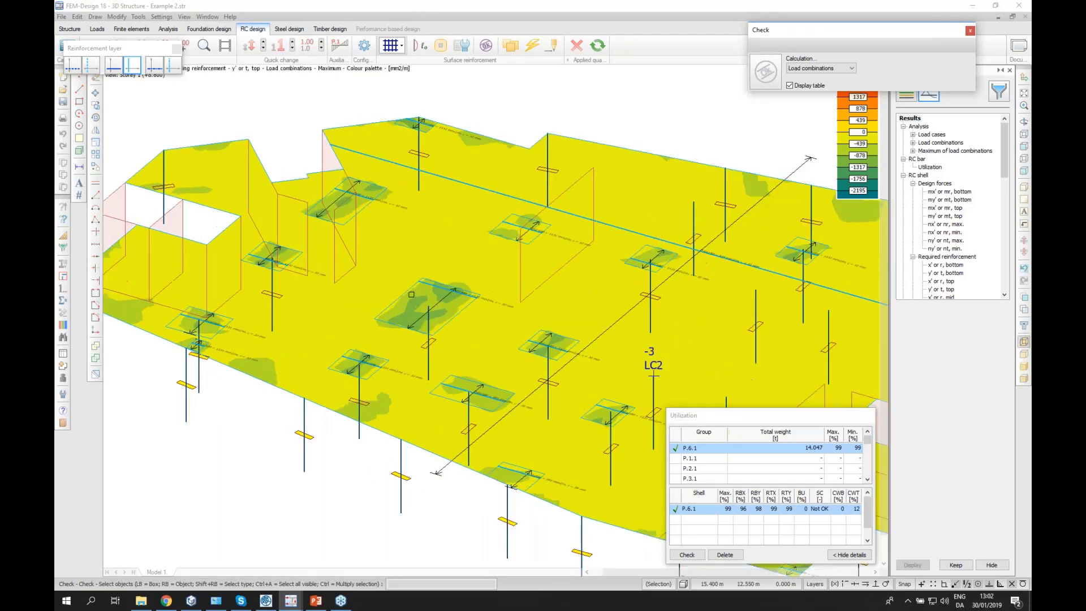
{"action": "scroll", "coordinate": [365, 254], "scroll_direction": "down", "scroll_amount": 6}
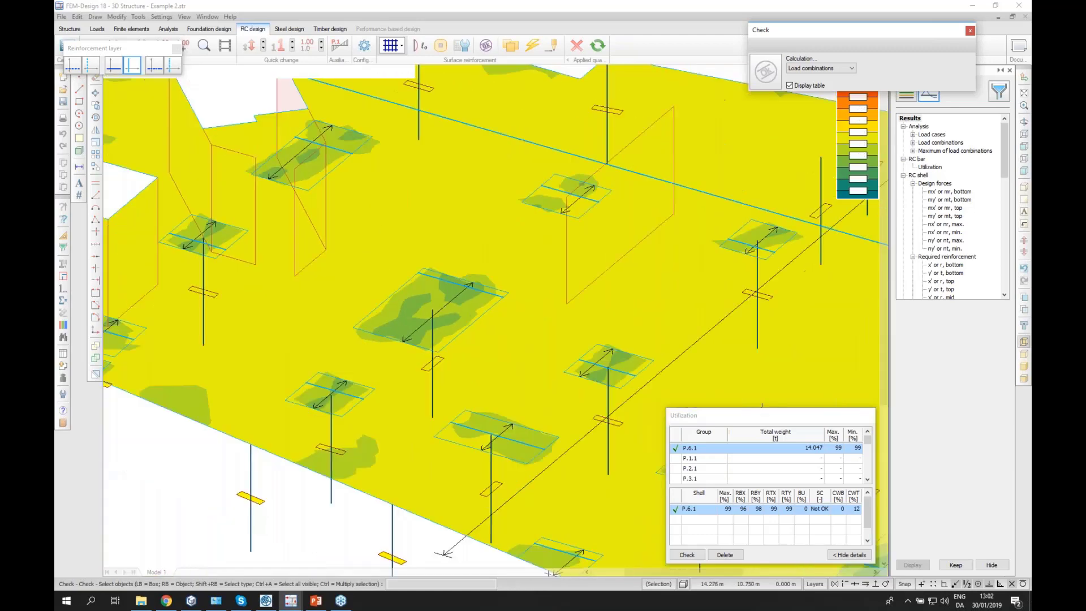
{"action": "middle_click_drag", "start_coordinate": [643, 323], "coordinate": [528, 293]}
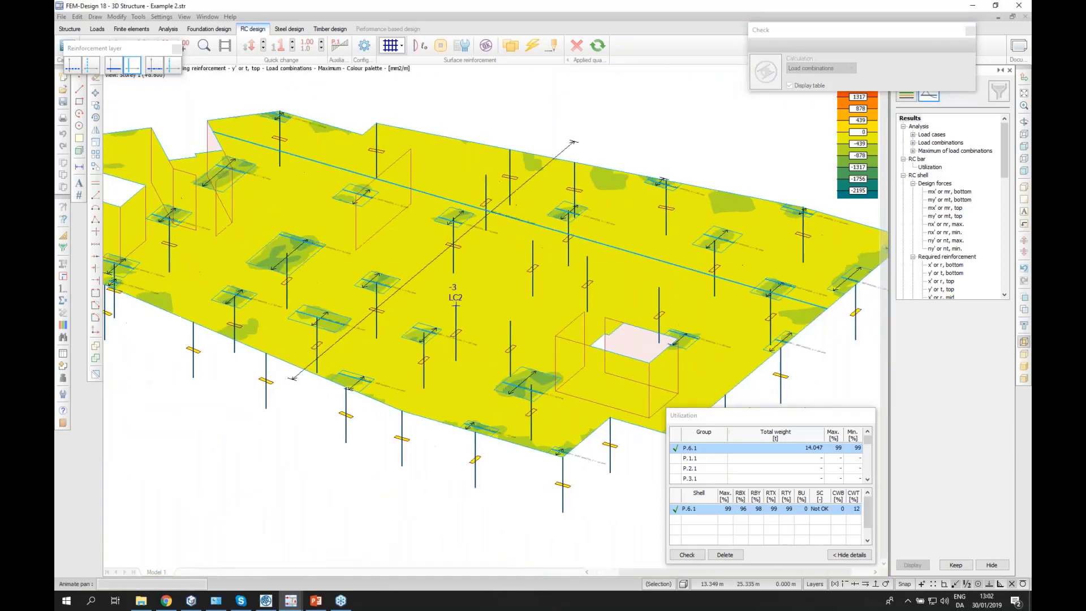
{"action": "left_click_drag", "start_coordinate": [735, 415], "coordinate": [642, 287]}
{"action": "scroll", "coordinate": [413, 226], "scroll_direction": "down", "scroll_amount": 1}
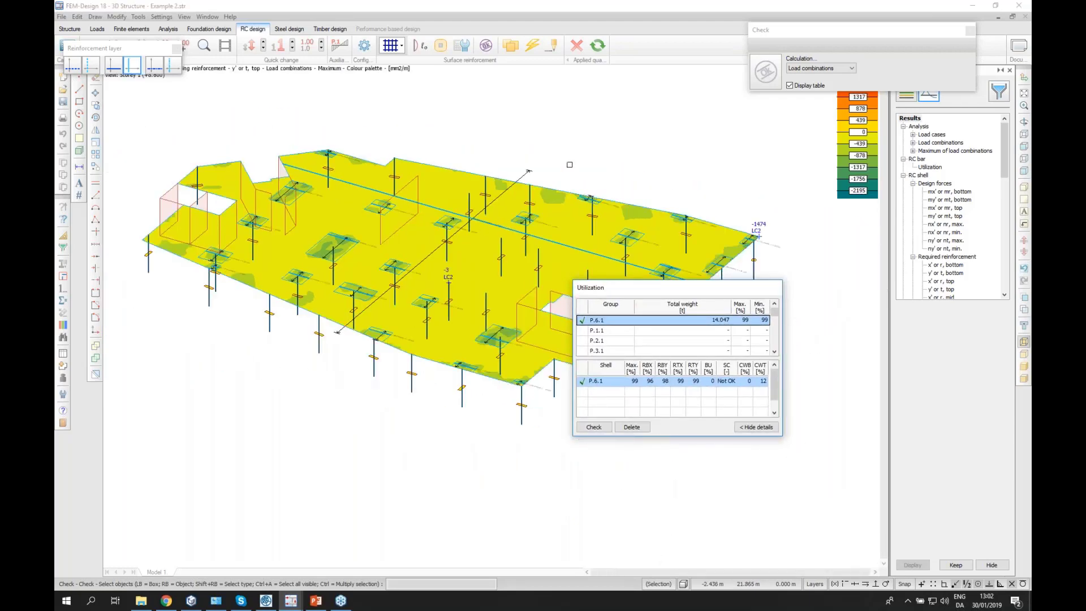
{"action": "scroll", "coordinate": [277, 206], "scroll_direction": "up", "scroll_amount": 2}
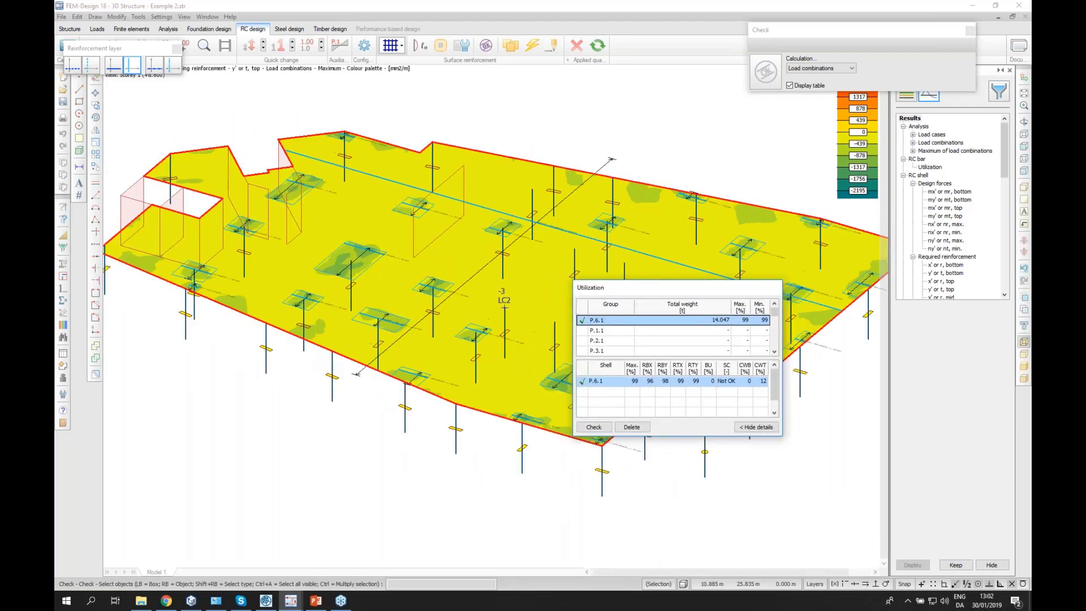
{"action": "left_click_drag", "start_coordinate": [701, 289], "coordinate": [746, 316]}
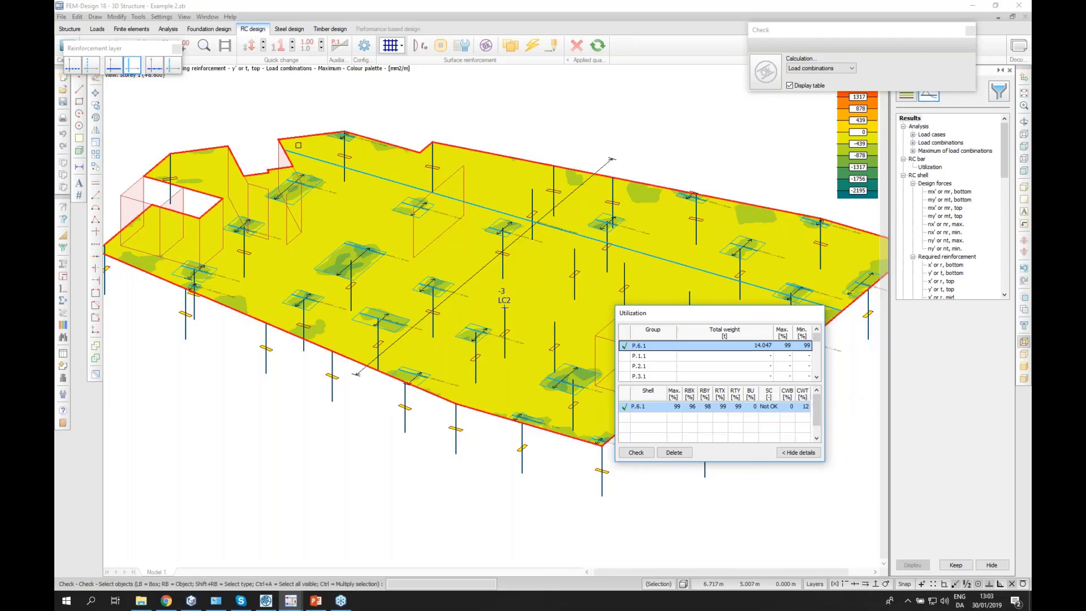
Move the floating Reinforcement layer and Check windows down into the drawing area, clear of the ribbon and the Quick tools panel.
{"action": "scroll", "coordinate": [518, 217], "scroll_direction": "up", "scroll_amount": 5}
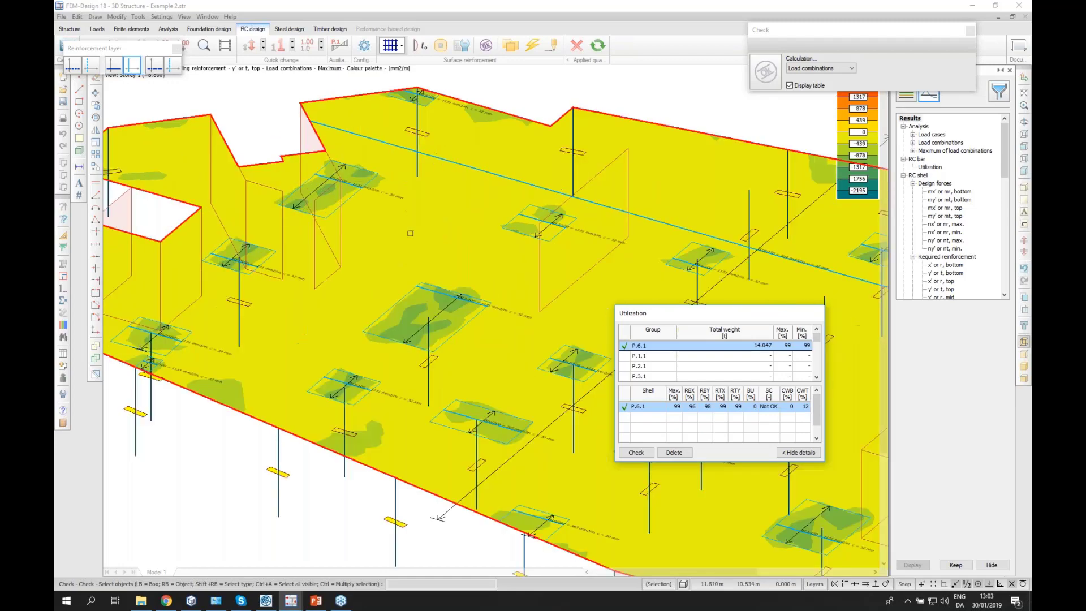
{"action": "scroll", "coordinate": [419, 233], "scroll_direction": "down", "scroll_amount": 3}
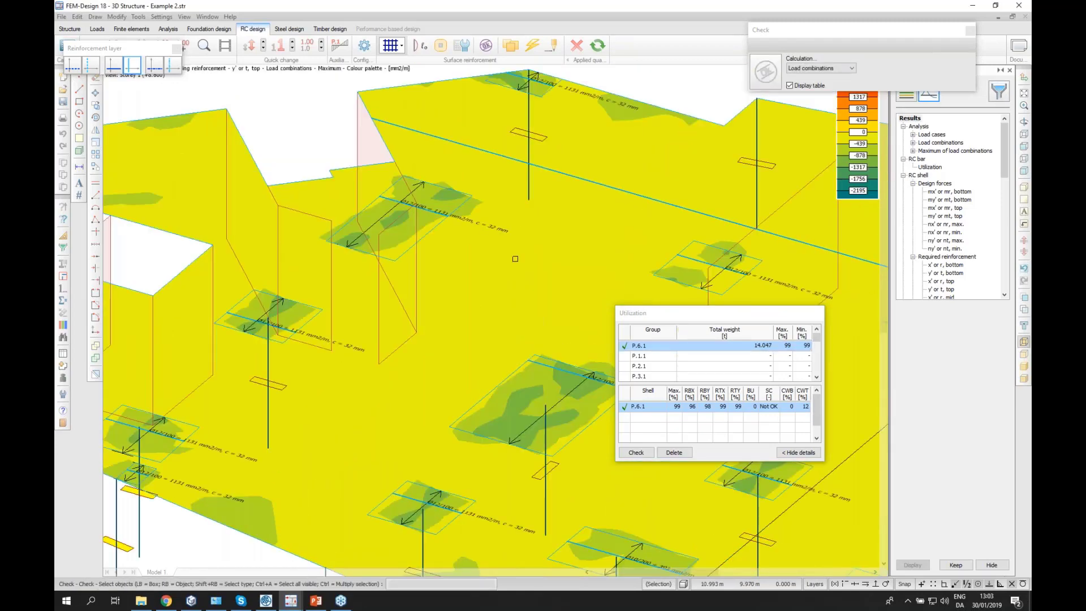
{"action": "scroll", "coordinate": [514, 257], "scroll_direction": "down", "scroll_amount": 3}
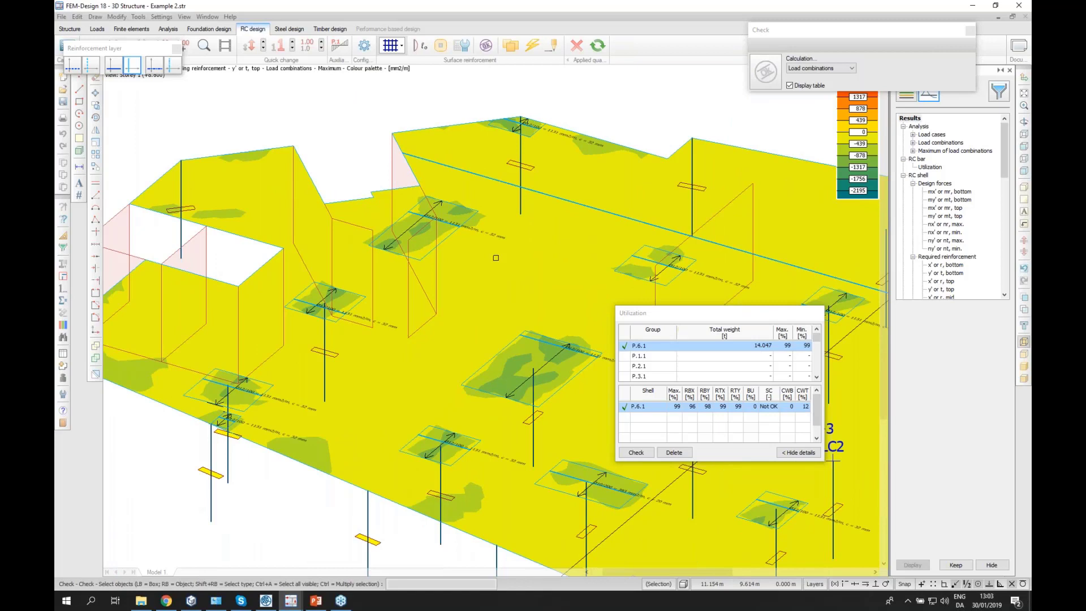
{"action": "scroll", "coordinate": [495, 258], "scroll_direction": "down", "scroll_amount": 1}
{"action": "left_click_drag", "start_coordinate": [143, 48], "coordinate": [193, 108]}
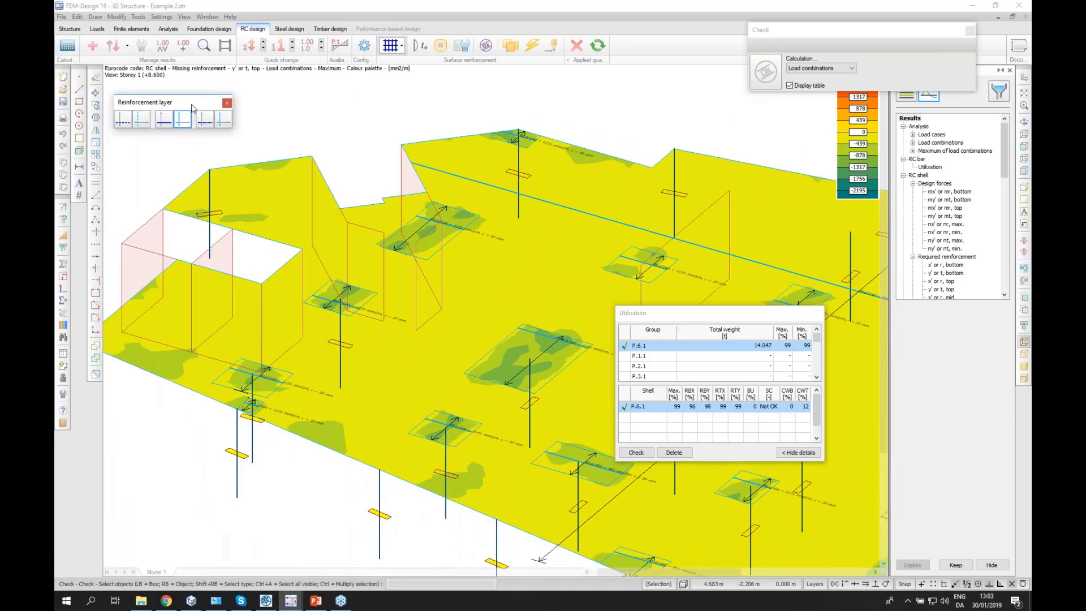
{"action": "left_click_drag", "start_coordinate": [924, 32], "coordinate": [737, 80]}
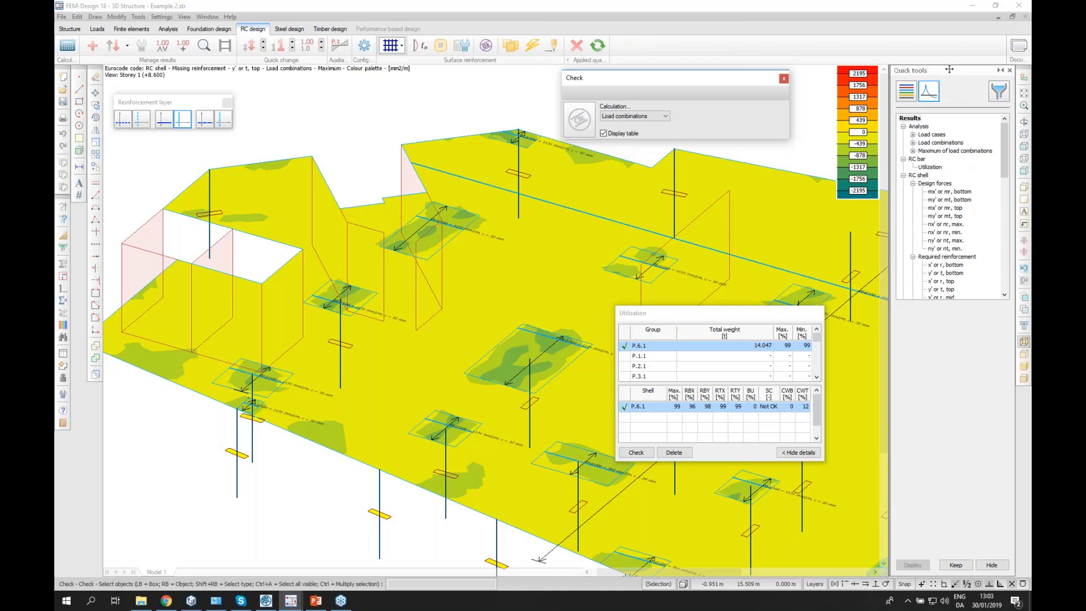
Undock the Quick tools panel into a floating window and dock it back in its original place.
{"action": "left_click_drag", "start_coordinate": [940, 69], "coordinate": [839, 64]}
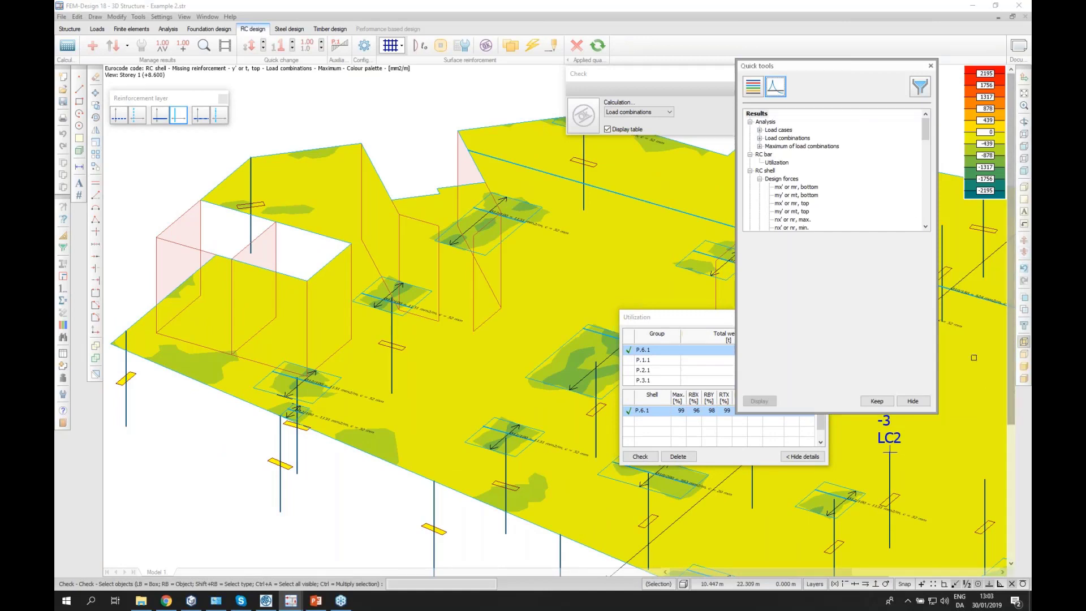
{"action": "left_click_drag", "start_coordinate": [783, 67], "coordinate": [887, 66]}
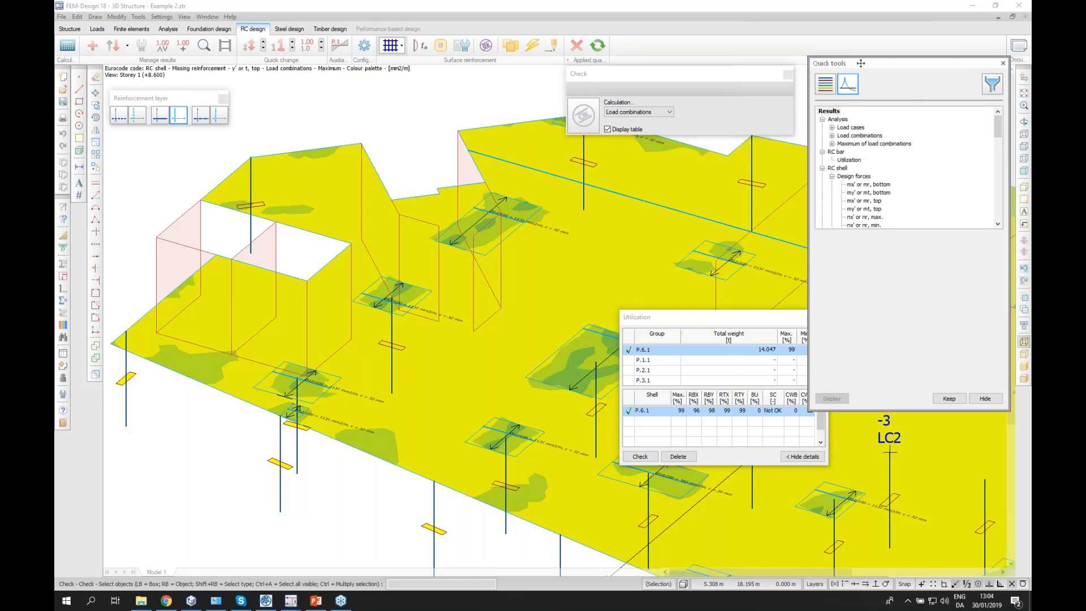
{"action": "left_click_drag", "start_coordinate": [905, 63], "coordinate": [1012, 74]}
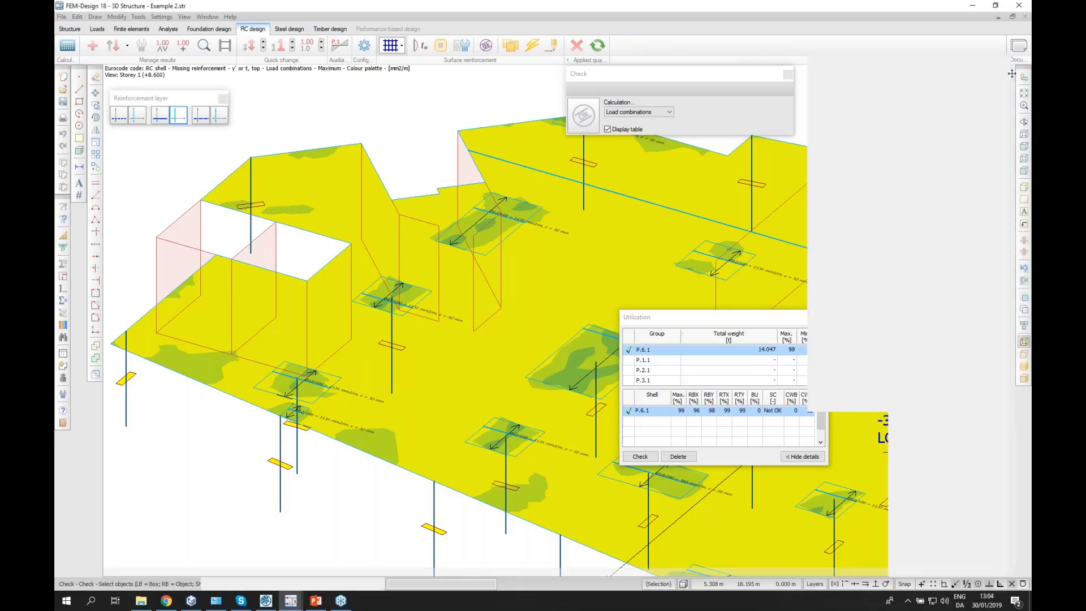
Expand the drawing, object and load case layers in Quick tools and look through their lists.
{"action": "left_click", "coordinate": [955, 208]}
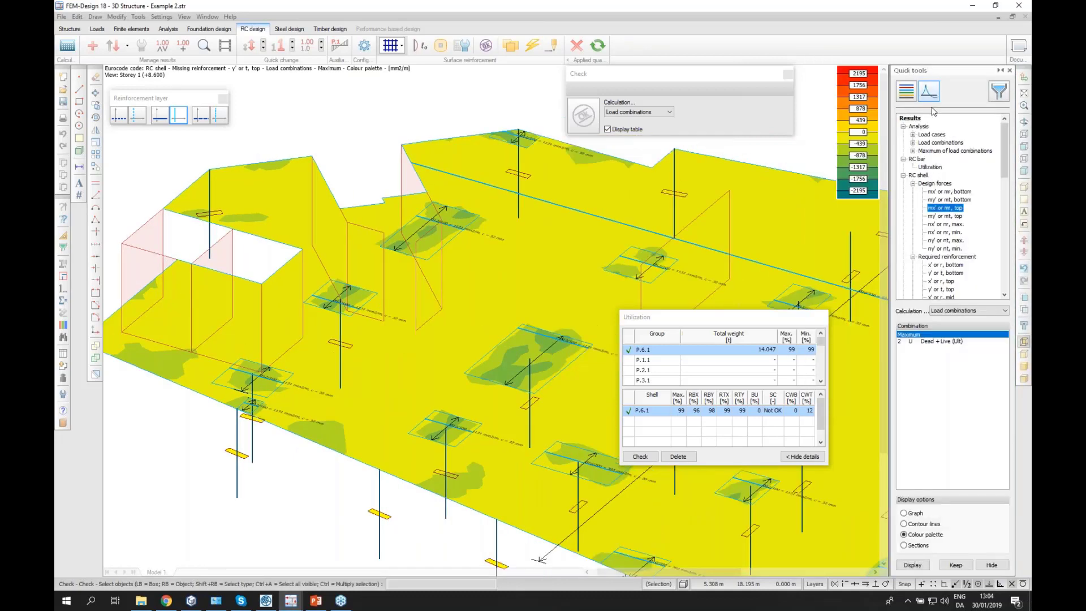
{"action": "left_click", "coordinate": [903, 92]}
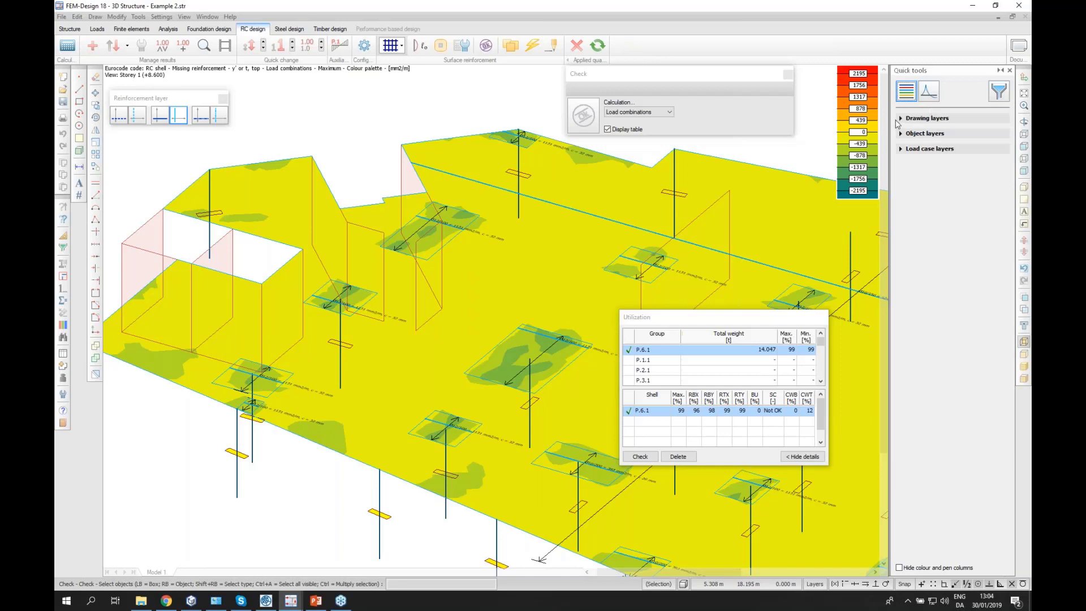
{"action": "left_click", "coordinate": [901, 118]}
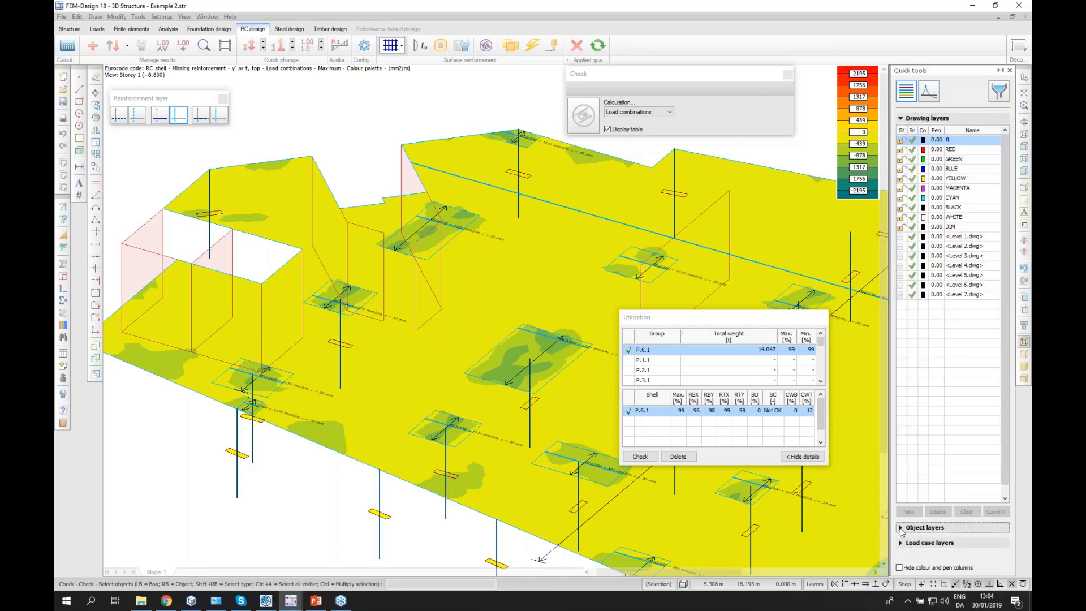
{"action": "left_click", "coordinate": [903, 529]}
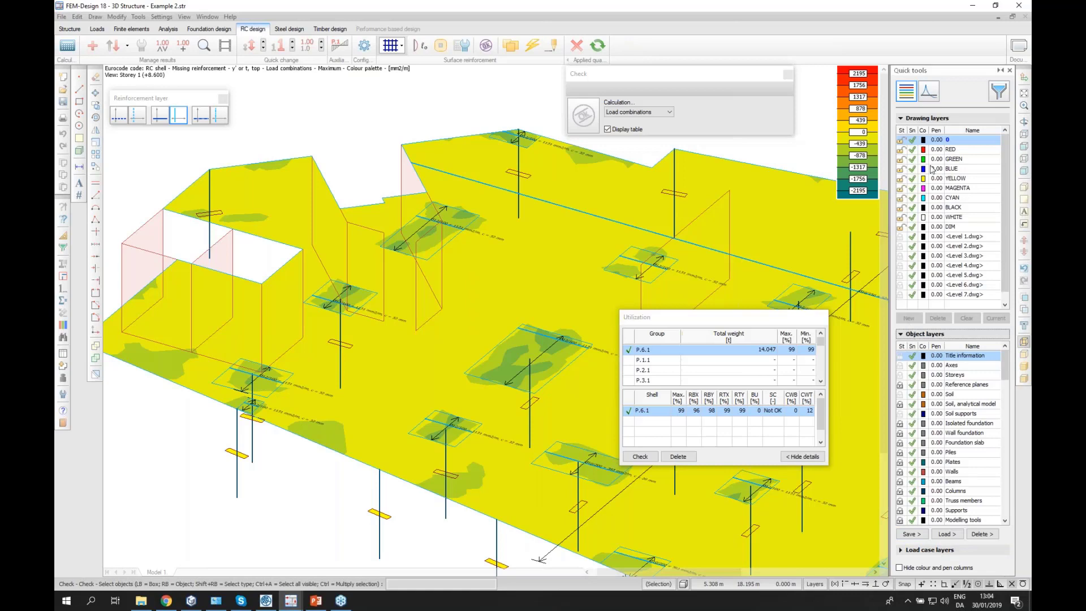
{"action": "scroll", "coordinate": [932, 169], "scroll_direction": "down", "scroll_amount": 1}
{"action": "scroll", "coordinate": [959, 402], "scroll_direction": "down", "scroll_amount": 2}
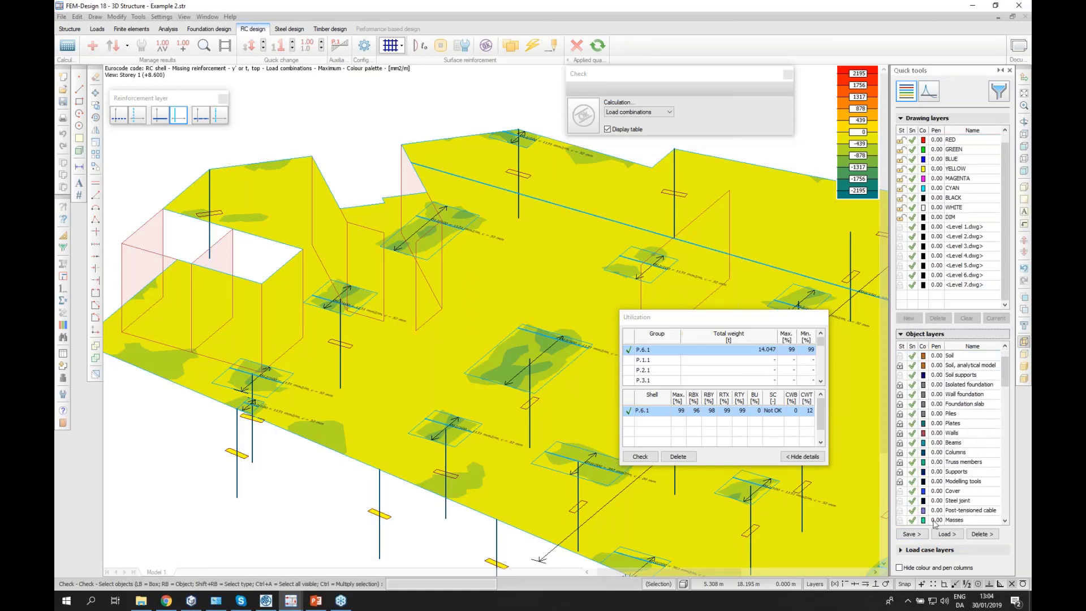
{"action": "left_click", "coordinate": [904, 552]}
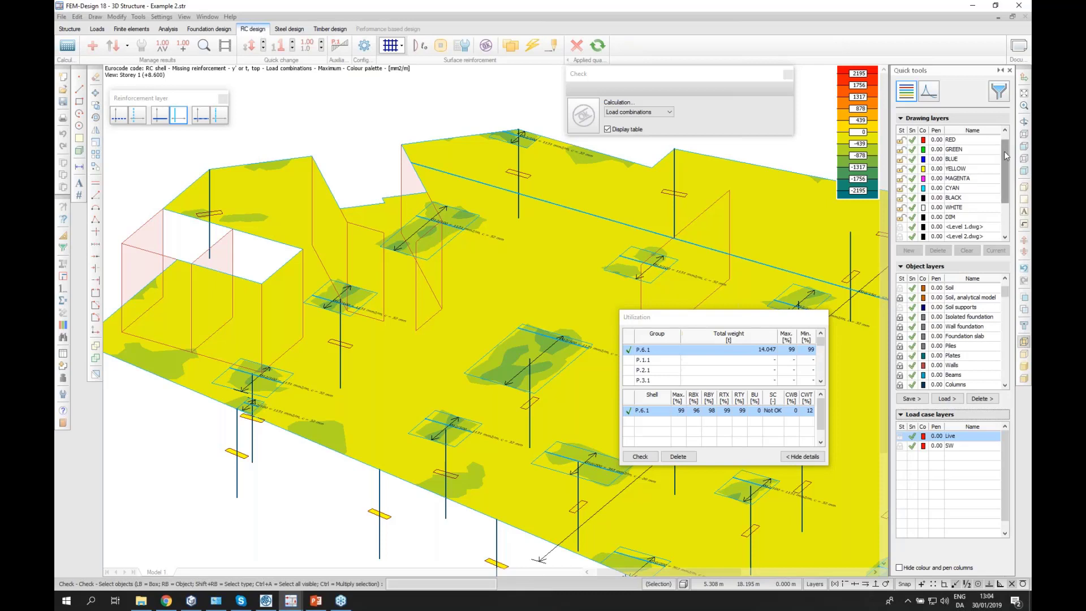
{"action": "scroll", "coordinate": [1003, 151], "scroll_direction": "up", "scroll_amount": 1}
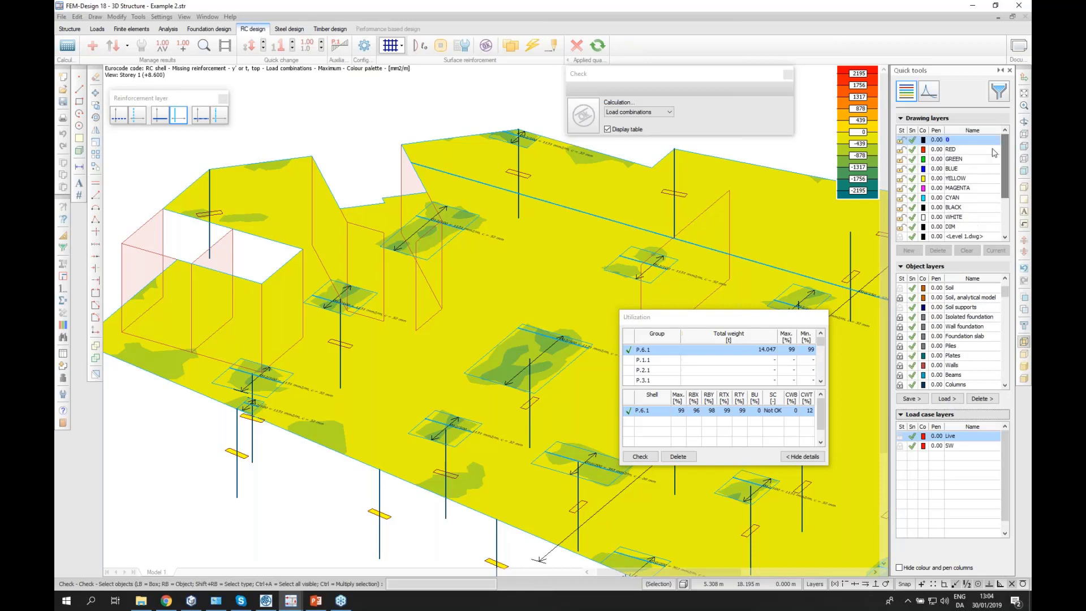
Display the required reinforcement x' or r, top as a colour palette for the maximum of load combinations.
{"action": "left_click", "coordinate": [931, 92]}
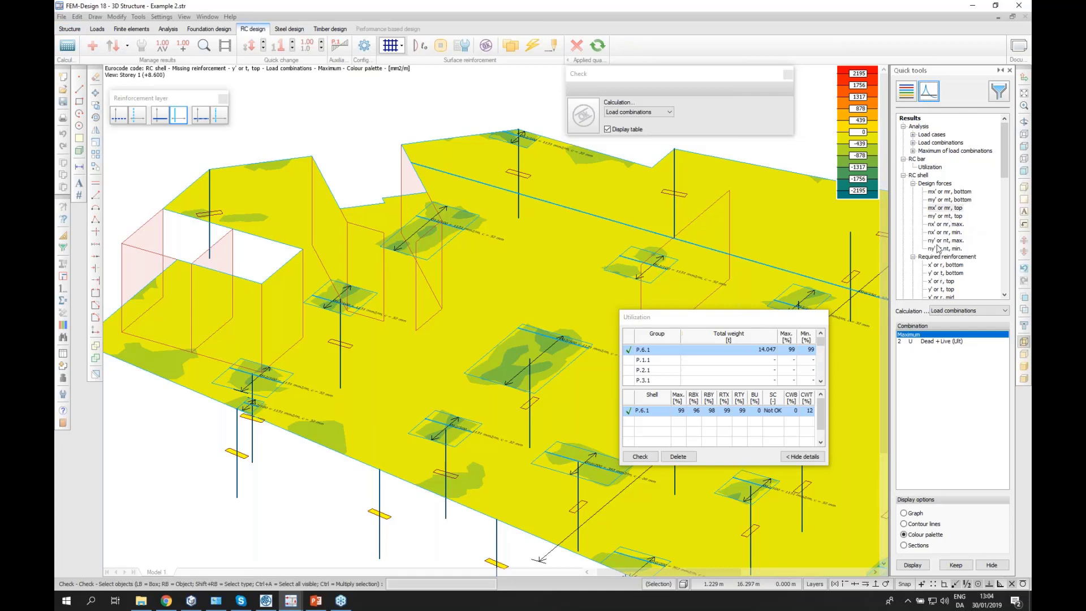
{"action": "left_click", "coordinate": [941, 281]}
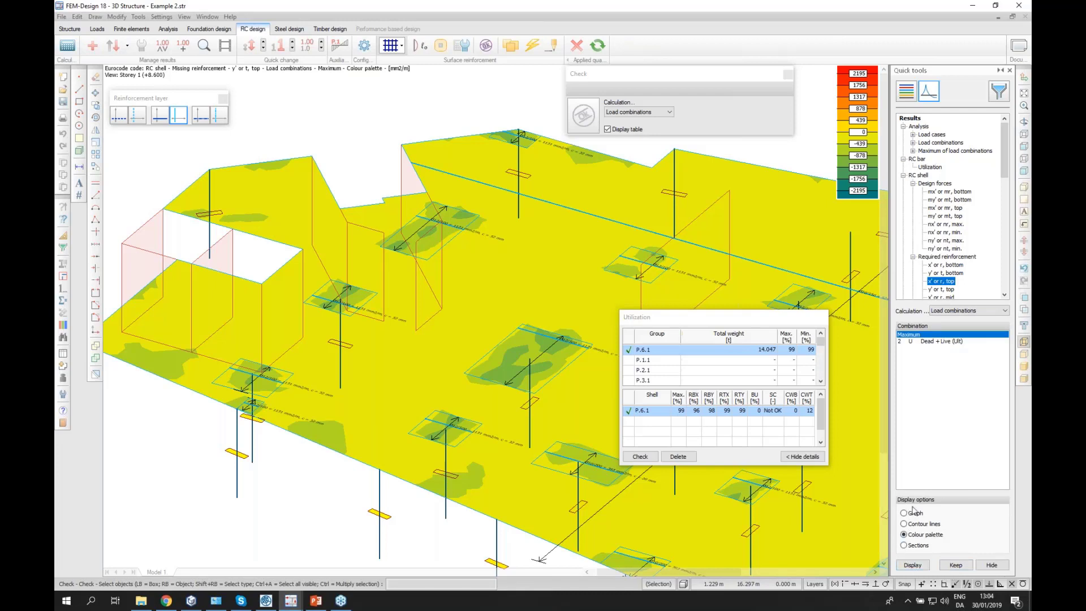
{"action": "left_click", "coordinate": [912, 565]}
Browse the RC shell reinforcement results and examine the required top reinforcement in the x' direction across the whole slab.
{"action": "scroll", "coordinate": [933, 186], "scroll_direction": "down", "scroll_amount": 2}
{"action": "scroll", "coordinate": [933, 185], "scroll_direction": "down", "scroll_amount": 2}
{"action": "scroll", "coordinate": [934, 187], "scroll_direction": "down", "scroll_amount": 1}
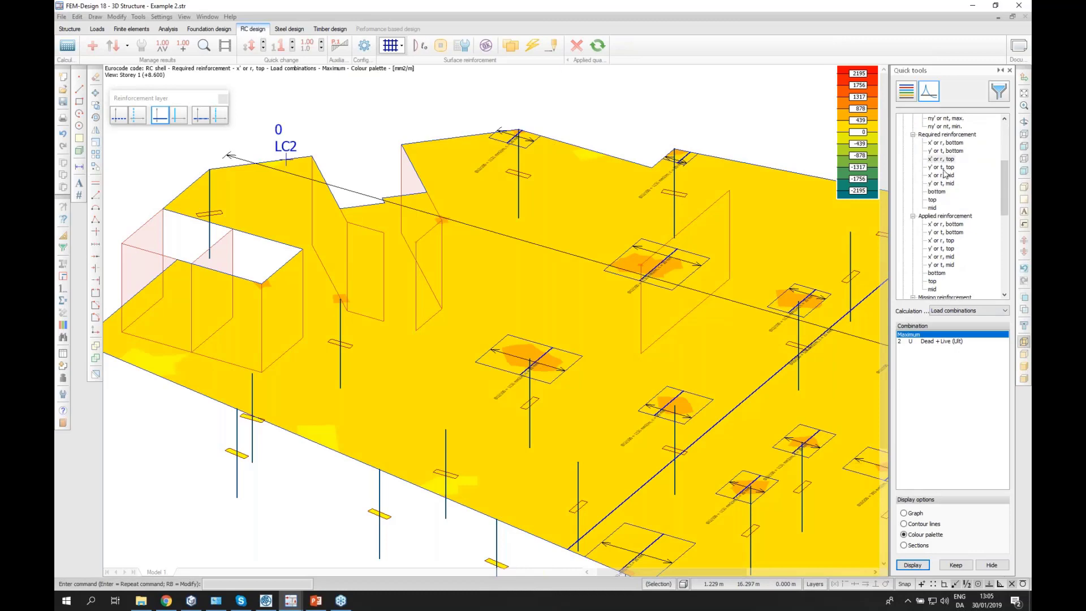
{"action": "left_click", "coordinate": [943, 168]}
{"action": "scroll", "coordinate": [944, 162], "scroll_direction": "down", "scroll_amount": 4}
{"action": "scroll", "coordinate": [945, 162], "scroll_direction": "up", "scroll_amount": 7}
{"action": "left_click", "coordinate": [940, 231]}
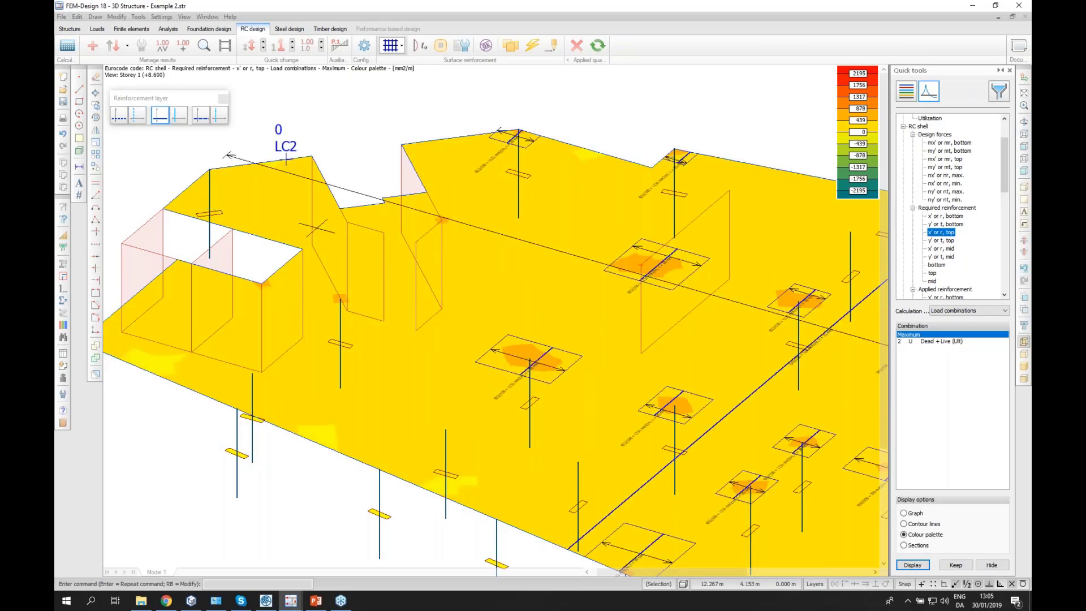
{"action": "scroll", "coordinate": [308, 232], "scroll_direction": "down", "scroll_amount": 4}
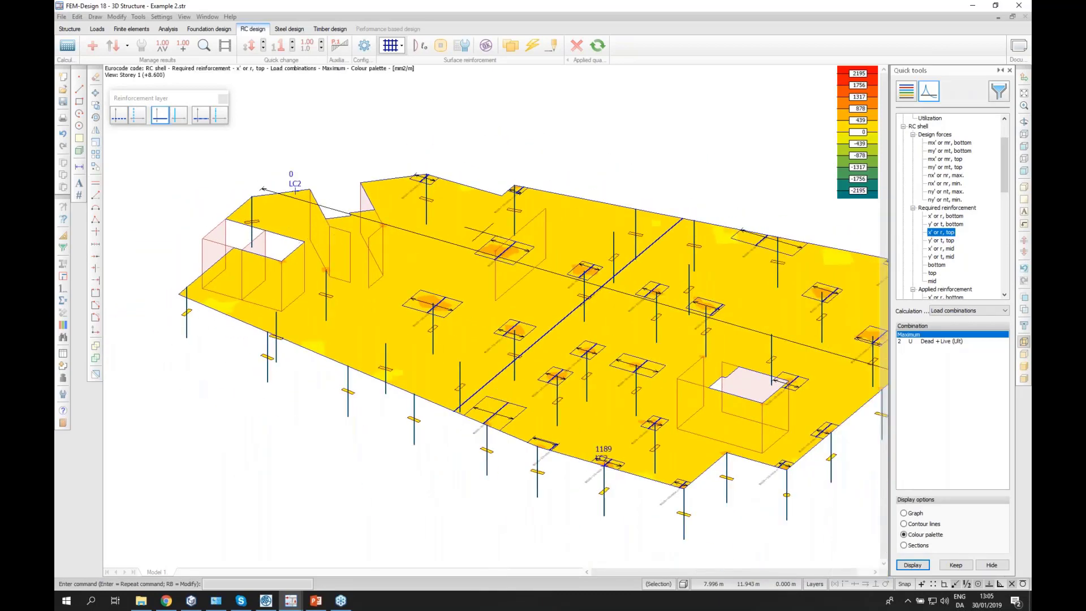
{"action": "middle_click_drag", "start_coordinate": [692, 180], "coordinate": [602, 167]}
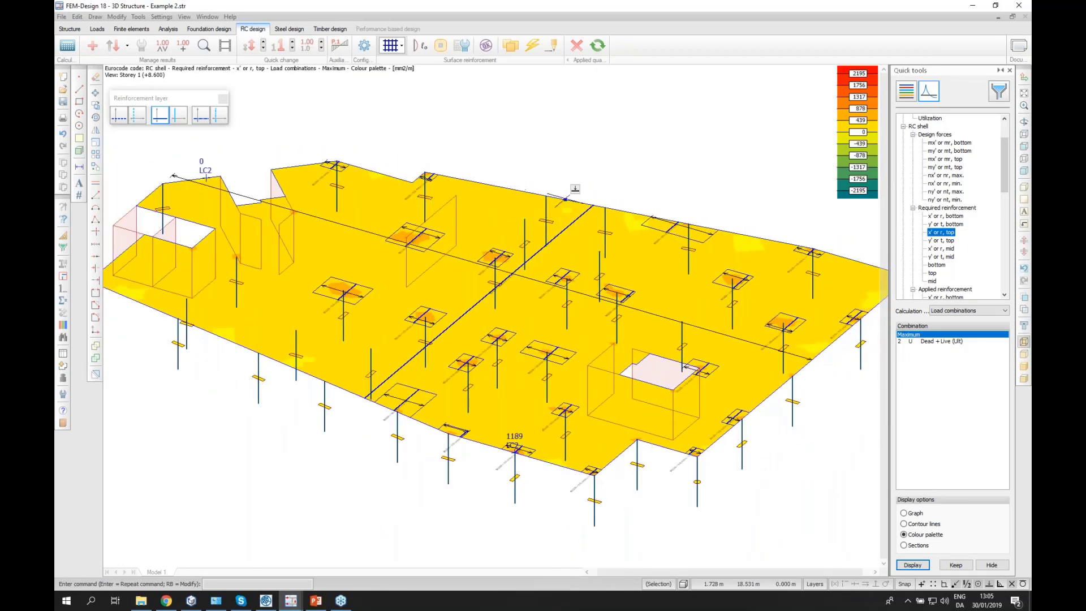
{"action": "mouse_move", "coordinate": [567, 199]}
{"action": "scroll", "coordinate": [936, 198], "scroll_direction": "up", "scroll_amount": 1}
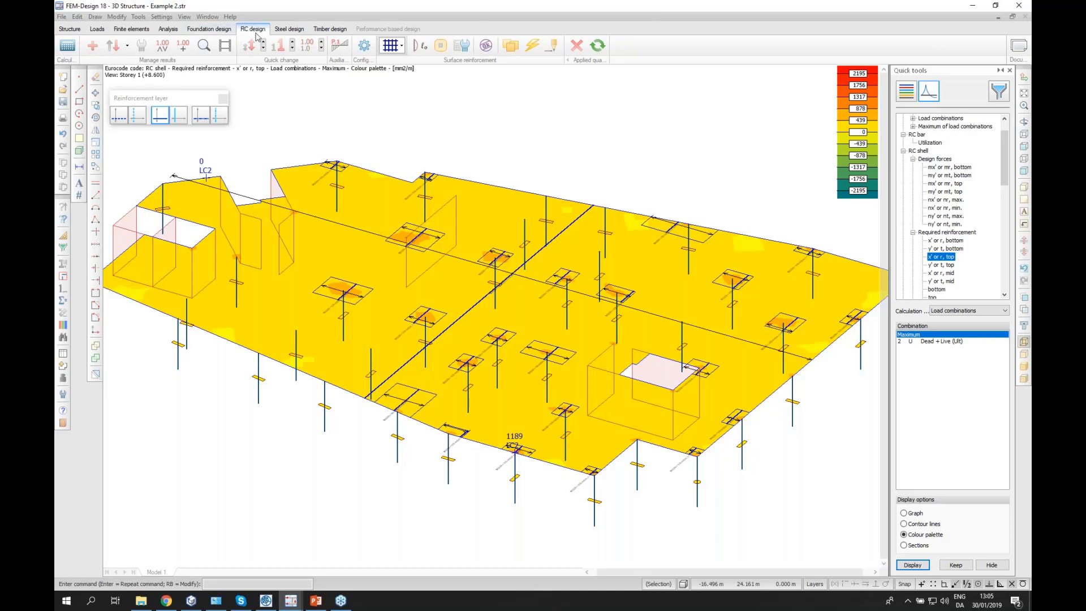
Place an RC shell detailed result point on the Storey 1 slab at about x 14.29 m, y 11.05 m.
{"action": "left_click", "coordinate": [205, 49]}
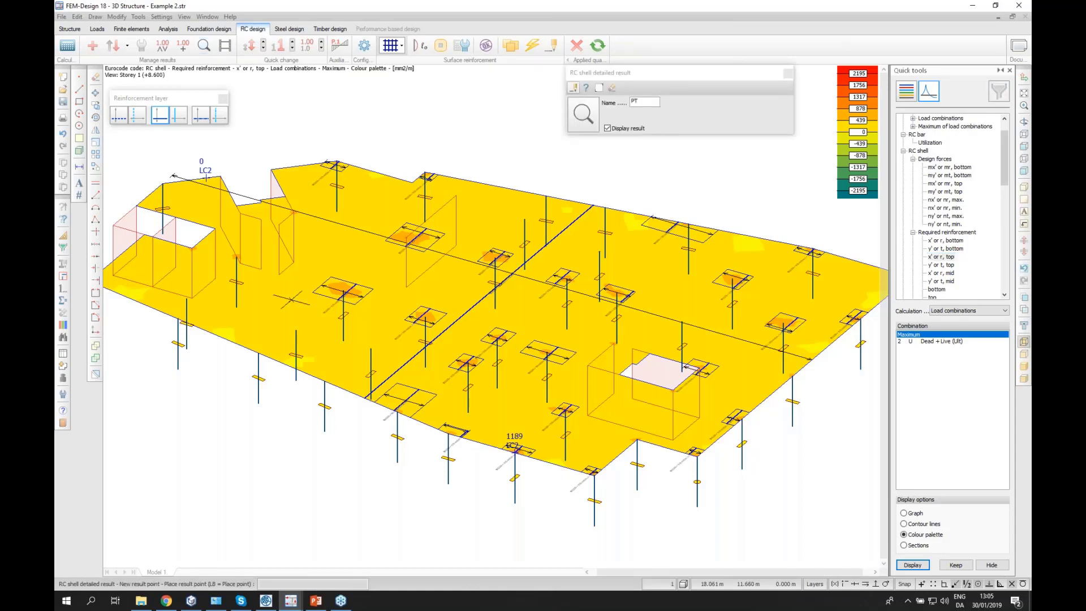
{"action": "left_click", "coordinate": [292, 299]}
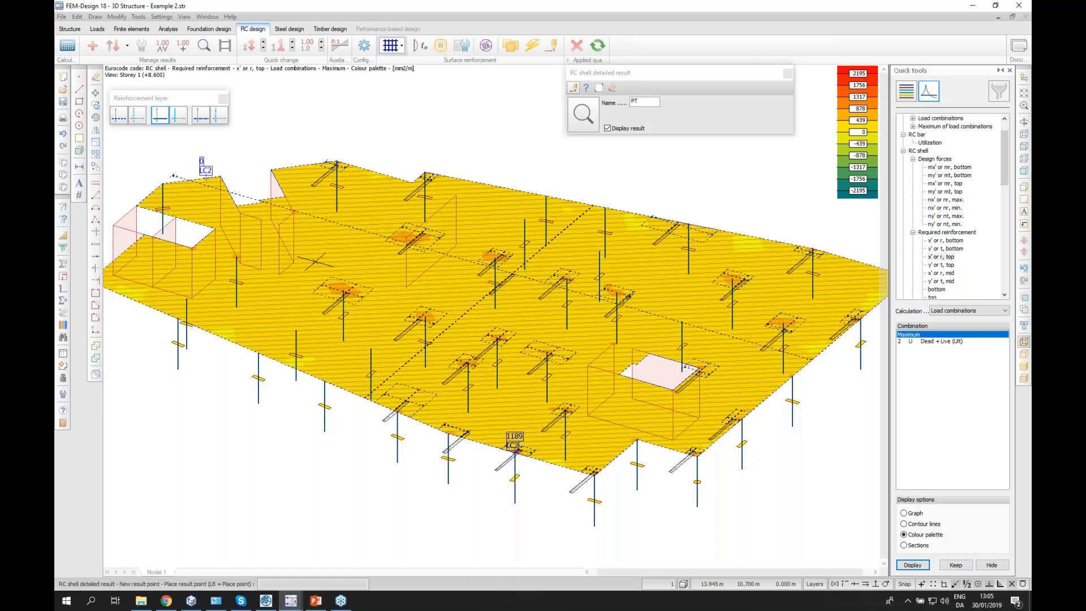
{"action": "left_click", "coordinate": [315, 261]}
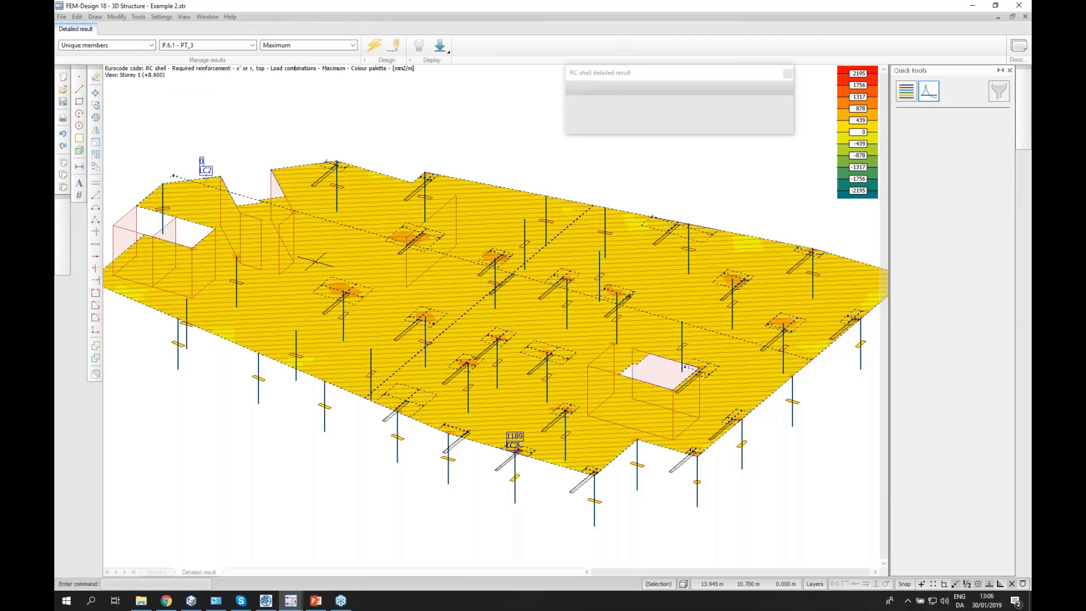
Examine the geometry, concrete data, applied reinforcement and bottom x' required reinforcement calculation in the slab's detailed result.
{"action": "scroll", "coordinate": [319, 254], "scroll_direction": "down", "scroll_amount": 4}
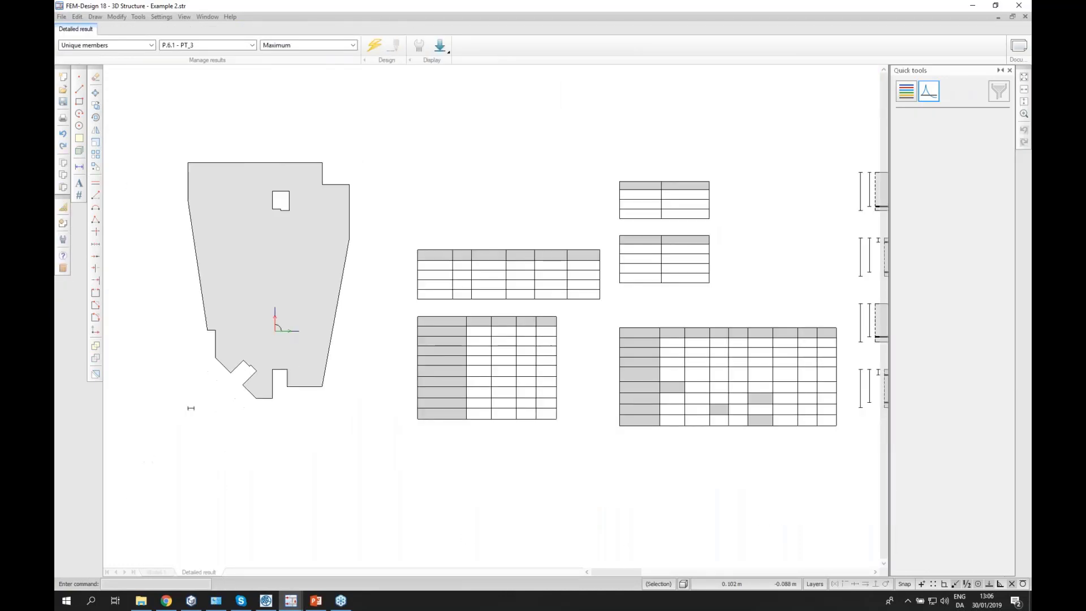
{"action": "scroll", "coordinate": [342, 189], "scroll_direction": "up", "scroll_amount": 3}
{"action": "middle_click_drag", "start_coordinate": [427, 304], "coordinate": [416, 307]}
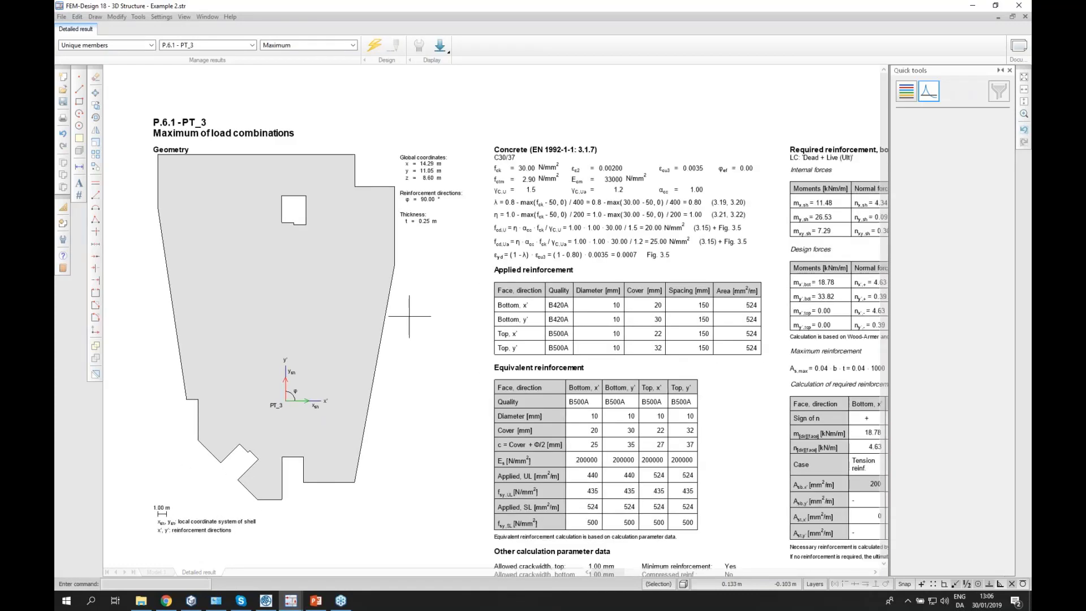
{"action": "mouse_move", "coordinate": [857, 318]}
{"action": "middle_mouse_down"}
{"action": "mouse_move", "coordinate": [565, 247]}
{"action": "mouse_move", "coordinate": [589, 233]}
{"action": "mouse_move", "coordinate": [551, 227]}
{"action": "middle_mouse_up"}
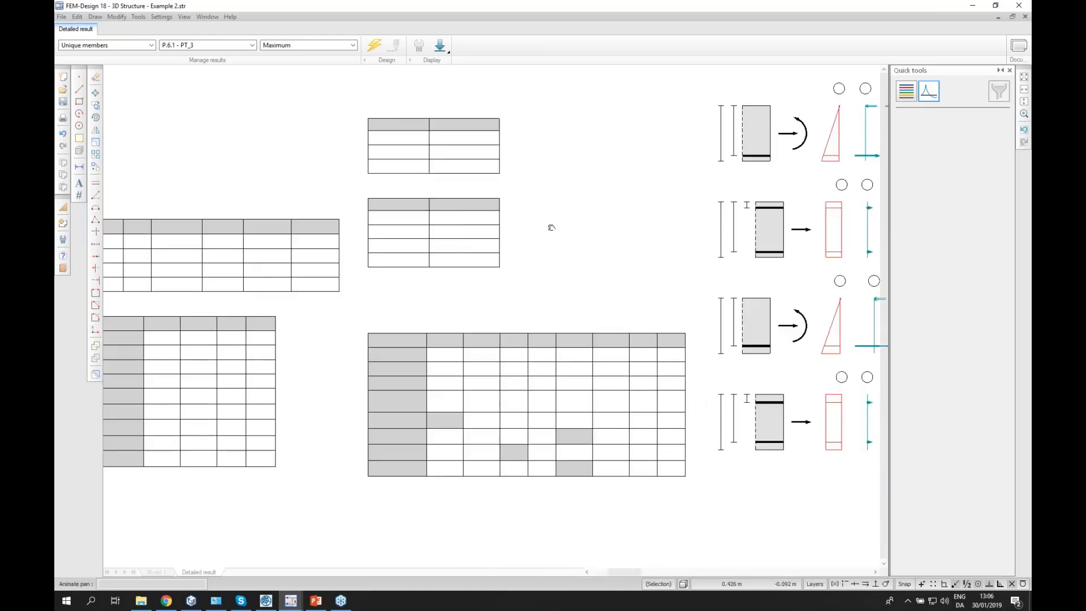
{"action": "middle_click_drag", "start_coordinate": [677, 247], "coordinate": [528, 232]}
{"action": "mouse_move", "coordinate": [641, 247]}
{"action": "middle_mouse_down"}
{"action": "mouse_move", "coordinate": [543, 274]}
{"action": "mouse_move", "coordinate": [587, 299]}
{"action": "middle_mouse_up"}
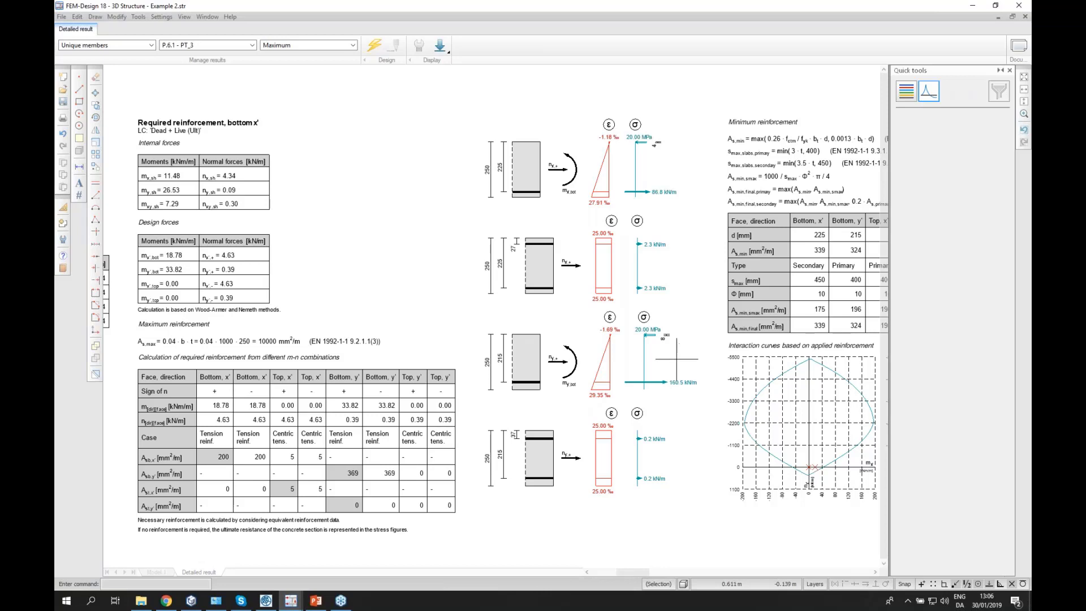
Examine the minimum reinforcement formulas and table and the interaction curves based on the applied reinforcement.
{"action": "scroll", "coordinate": [360, 221], "scroll_direction": "down", "scroll_amount": 1}
{"action": "middle_click_drag", "start_coordinate": [756, 193], "coordinate": [488, 219]}
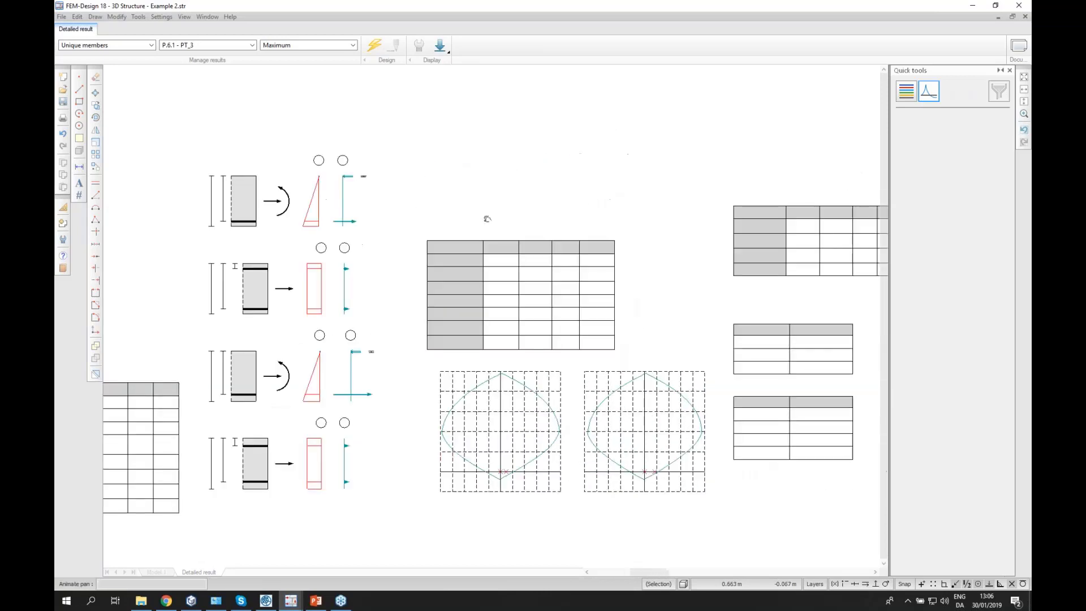
{"action": "scroll", "coordinate": [441, 164], "scroll_direction": "up", "scroll_amount": 1}
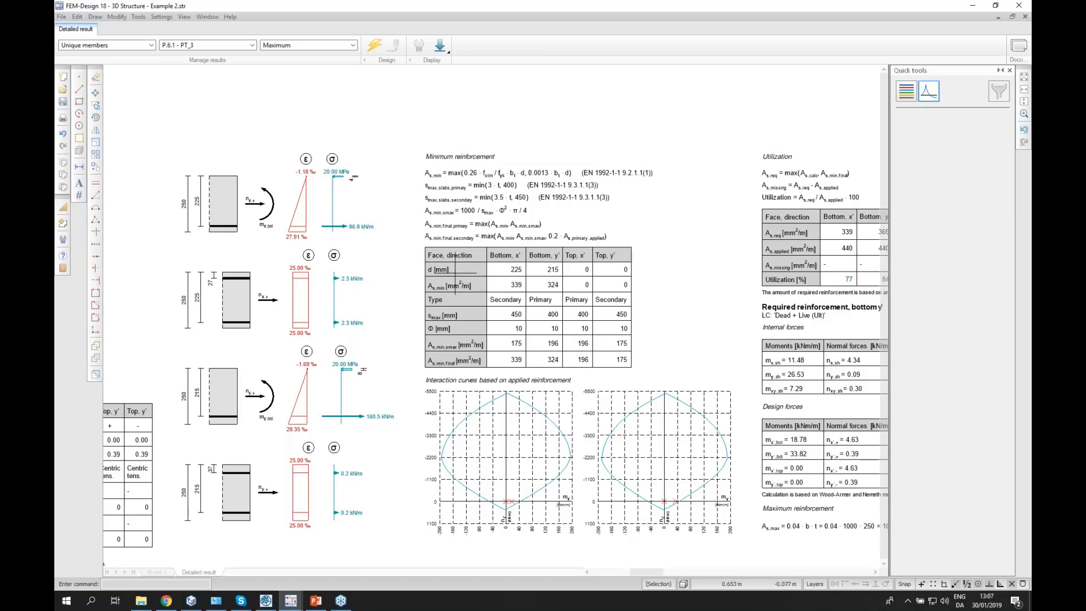
{"action": "scroll", "coordinate": [631, 334], "scroll_direction": "down", "scroll_amount": 1}
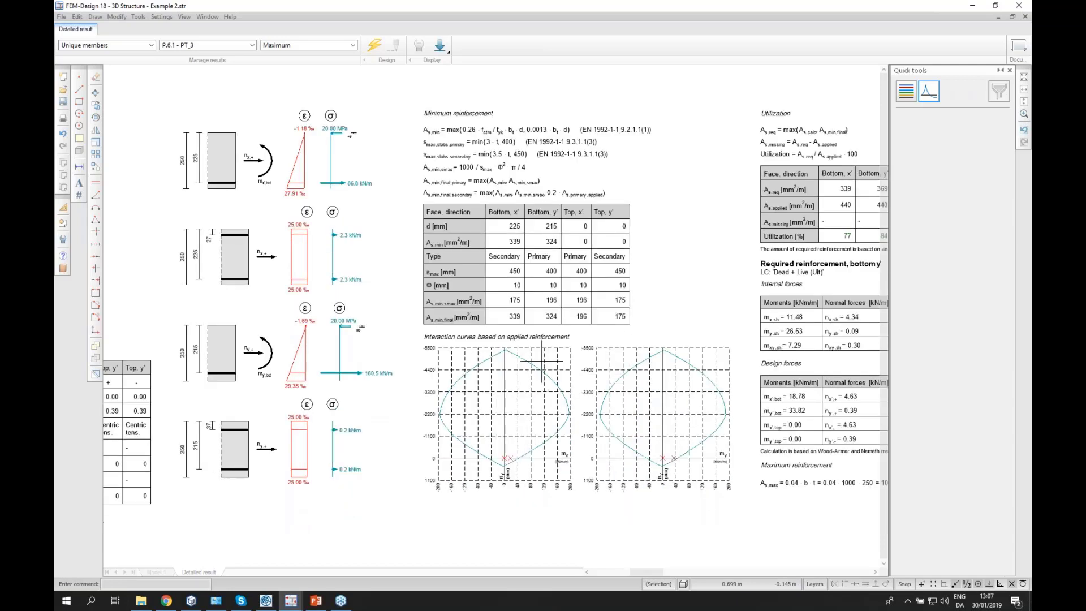
{"action": "scroll", "coordinate": [480, 428], "scroll_direction": "up", "scroll_amount": 2}
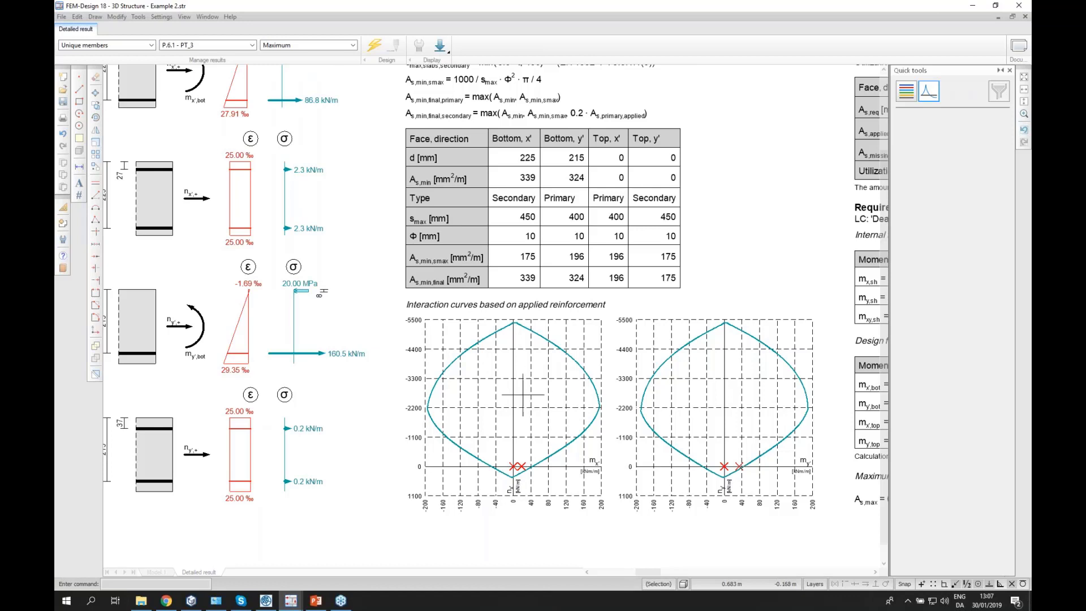
{"action": "scroll", "coordinate": [435, 377], "scroll_direction": "down", "scroll_amount": 2}
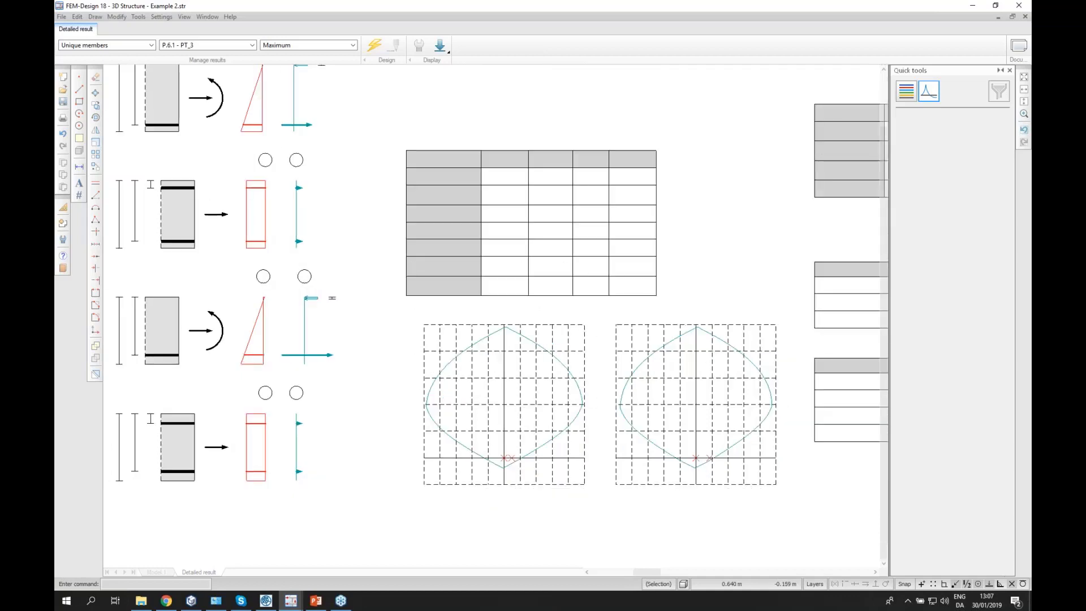
Look through the slab's calculation sheet from the applied reinforcement tables to the utilization and bottom y' sections.
{"action": "scroll", "coordinate": [657, 300], "scroll_direction": "down", "scroll_amount": 1}
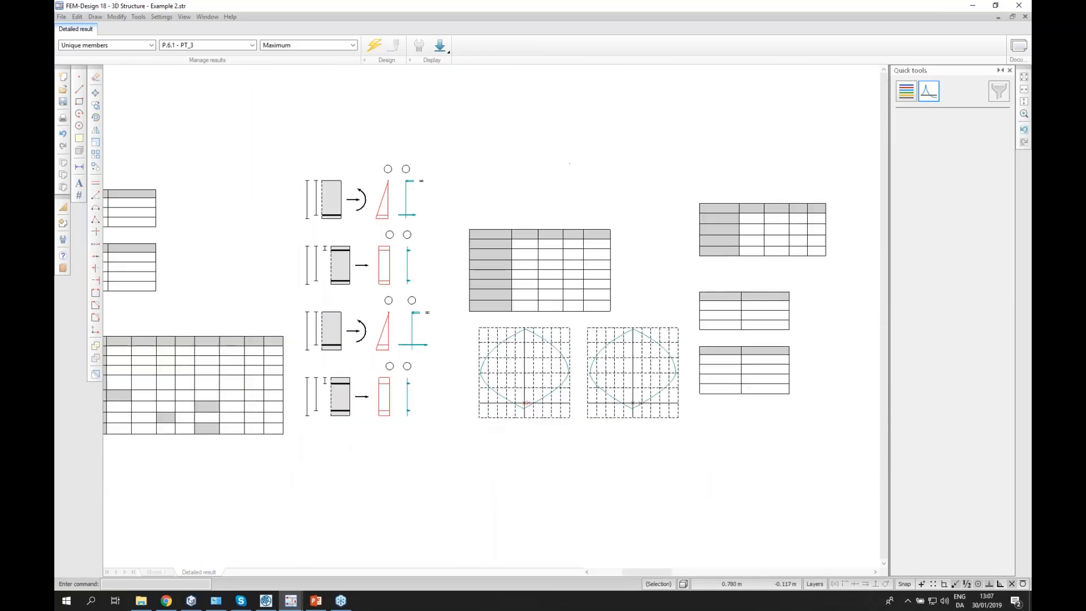
{"action": "middle_click_drag", "start_coordinate": [434, 267], "coordinate": [753, 288]}
{"action": "middle_click", "coordinate": [368, 289]}
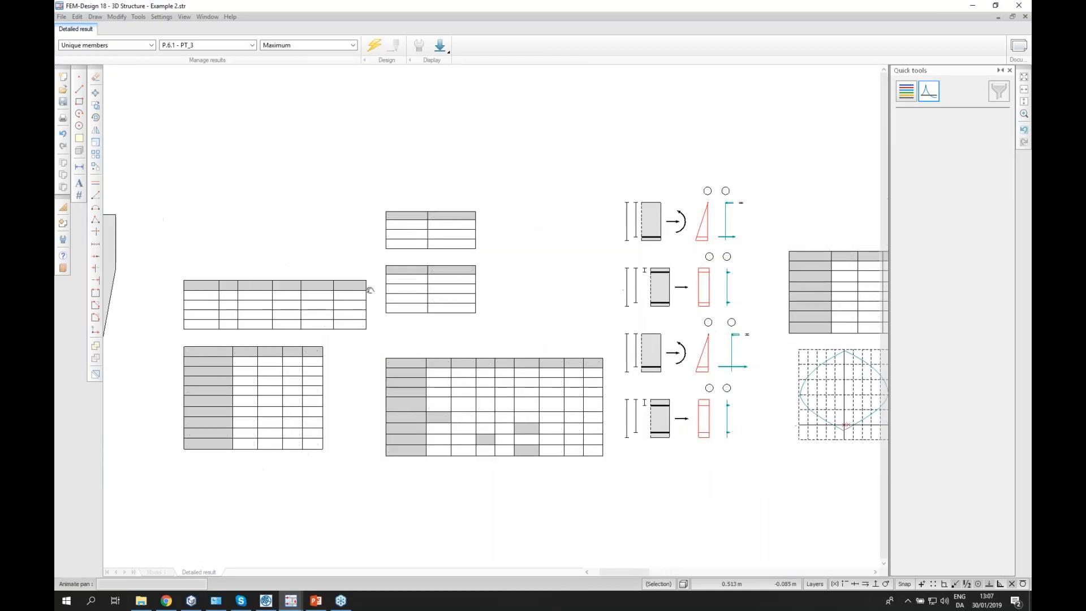
{"action": "middle_click_drag", "start_coordinate": [499, 260], "coordinate": [505, 260]}
{"action": "middle_click_drag", "start_coordinate": [432, 262], "coordinate": [248, 261]}
{"action": "scroll", "coordinate": [563, 258], "scroll_direction": "down", "scroll_amount": 1}
{"action": "middle_click_drag", "start_coordinate": [728, 284], "coordinate": [347, 267]}
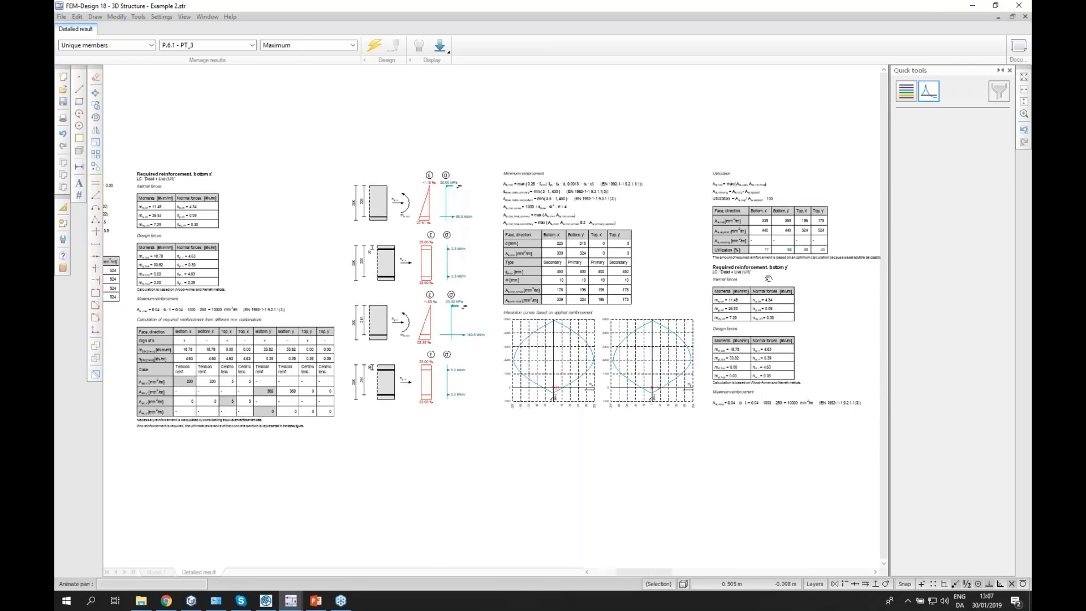
{"action": "middle_click_drag", "start_coordinate": [773, 270], "coordinate": [333, 253]}
{"action": "middle_click_drag", "start_coordinate": [776, 289], "coordinate": [836, 298]}
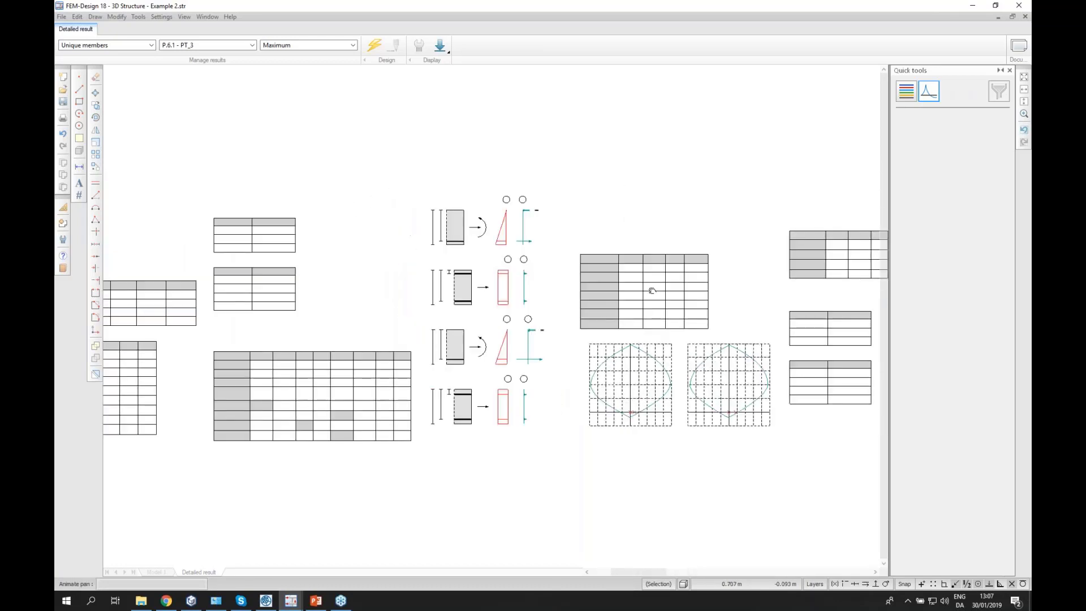
{"action": "middle_click", "coordinate": [391, 283]}
Examine the internal forces, design forces and m-n combination table for bottom x', and close the slab's detailed result.
{"action": "scroll", "coordinate": [207, 244], "scroll_direction": "up", "scroll_amount": 5}
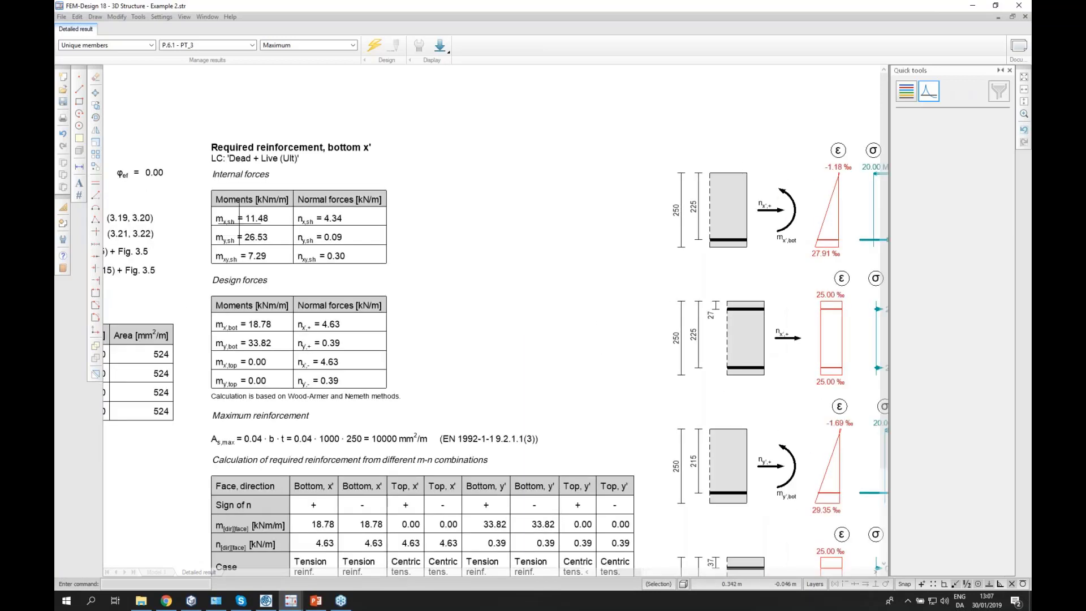
{"action": "middle_click_drag", "start_coordinate": [322, 312], "coordinate": [331, 248]}
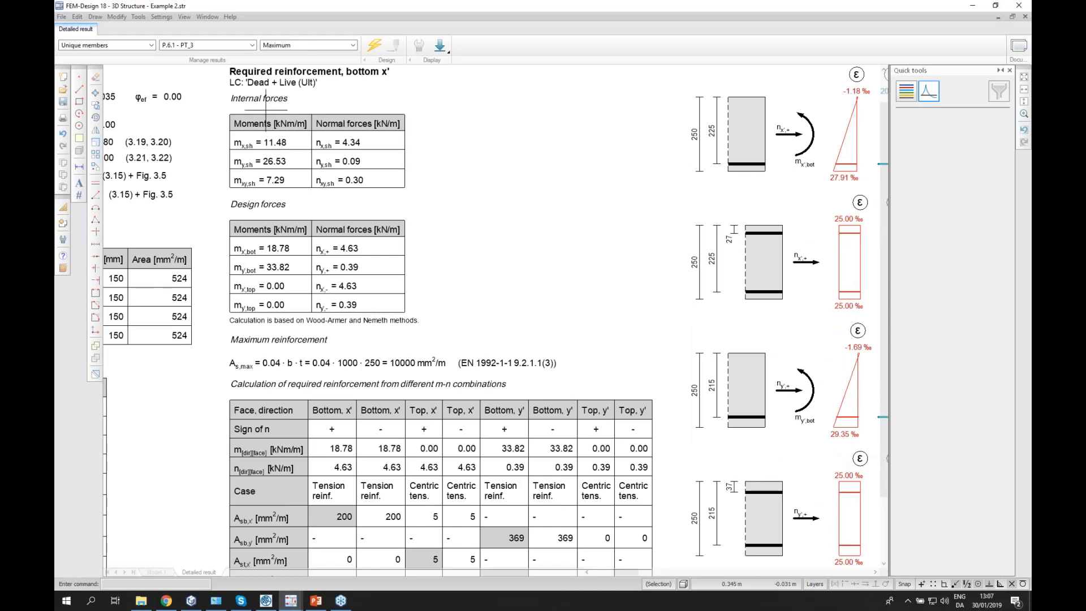
{"action": "middle_click_drag", "start_coordinate": [330, 358], "coordinate": [334, 306]}
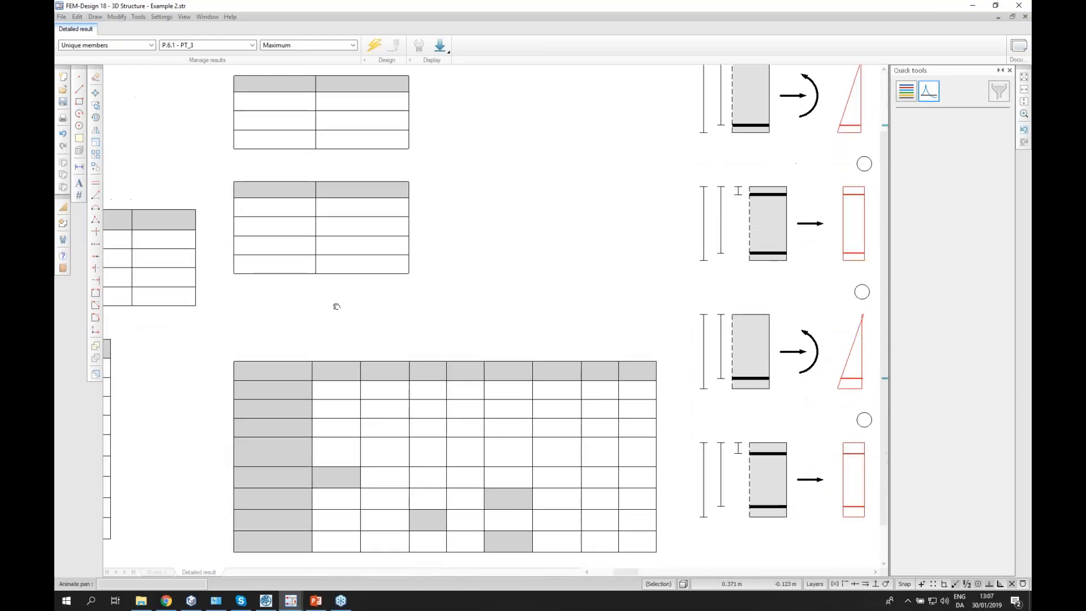
{"action": "middle_click_drag", "start_coordinate": [403, 401], "coordinate": [404, 359]}
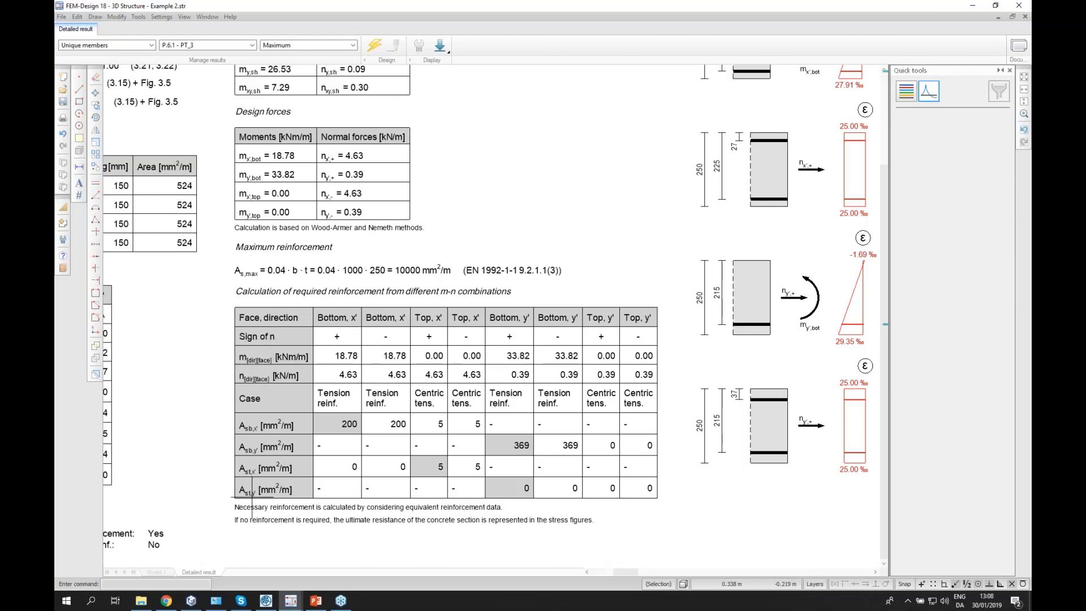
{"action": "scroll", "coordinate": [233, 435], "scroll_direction": "down", "scroll_amount": 3}
{"action": "scroll", "coordinate": [254, 332], "scroll_direction": "down", "scroll_amount": 5}
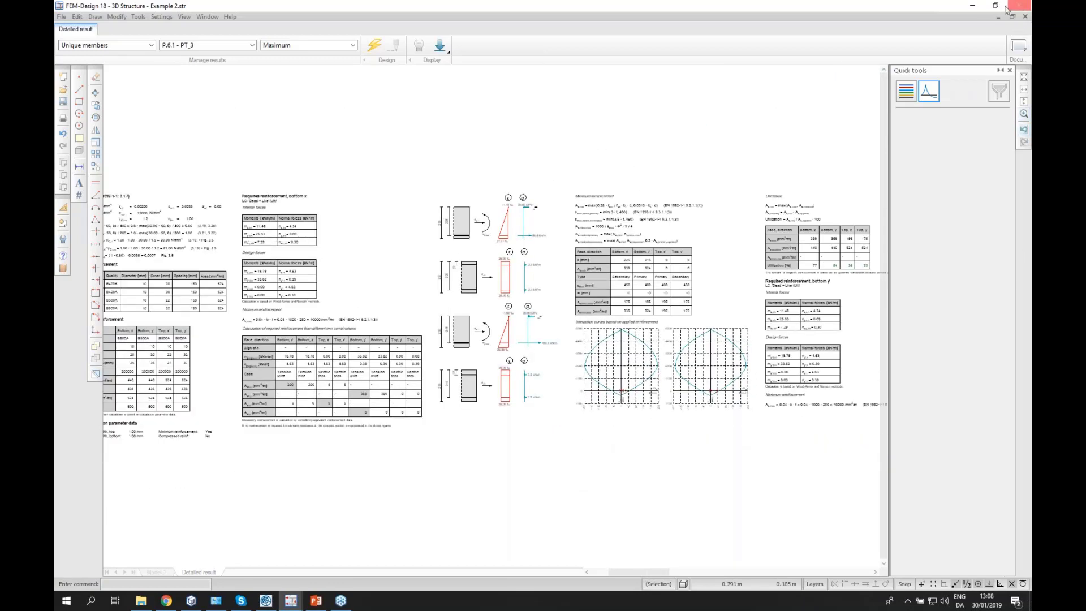
{"action": "left_click", "coordinate": [1025, 16]}
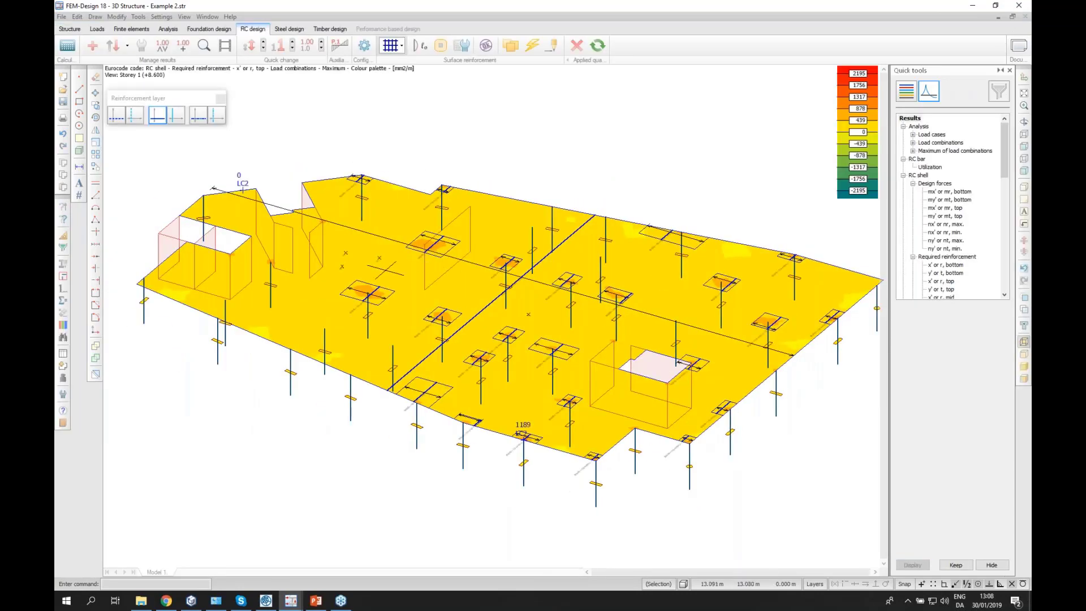
Run auto design for load combinations on the wall beside the opening at the slab's corner, with the utilization table displayed.
{"action": "scroll", "coordinate": [268, 153], "scroll_direction": "up", "scroll_amount": 3}
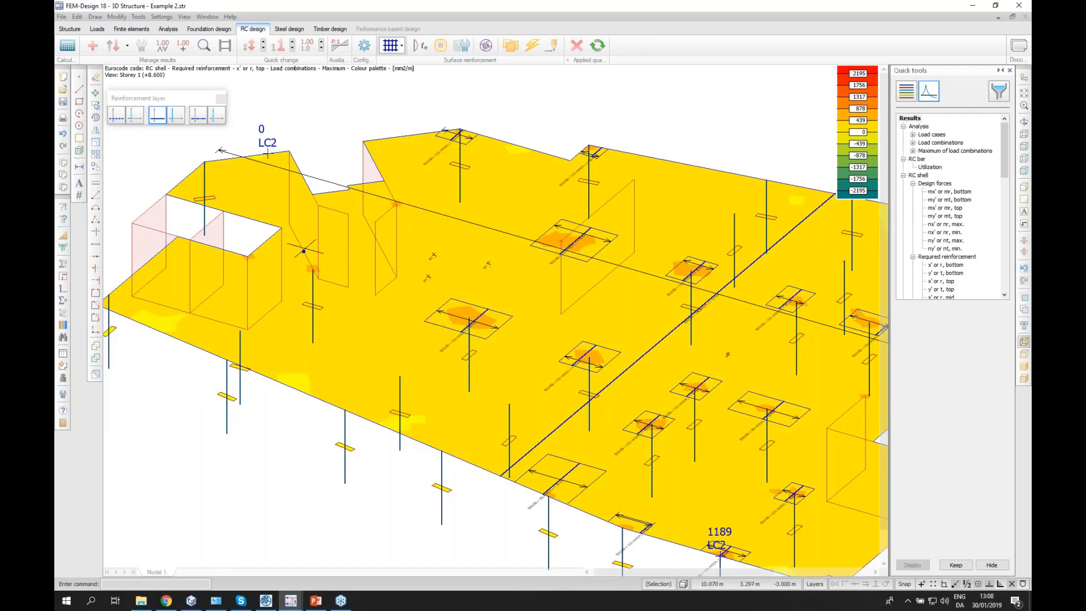
{"action": "middle_click_drag", "start_coordinate": [475, 300], "coordinate": [682, 311]}
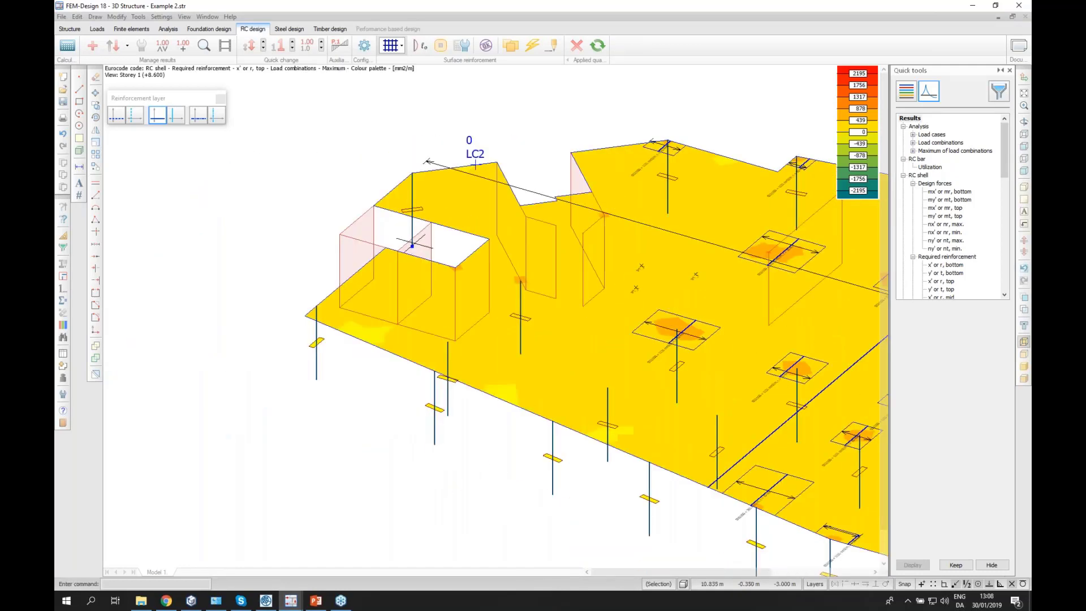
{"action": "left_click", "coordinate": [532, 48]}
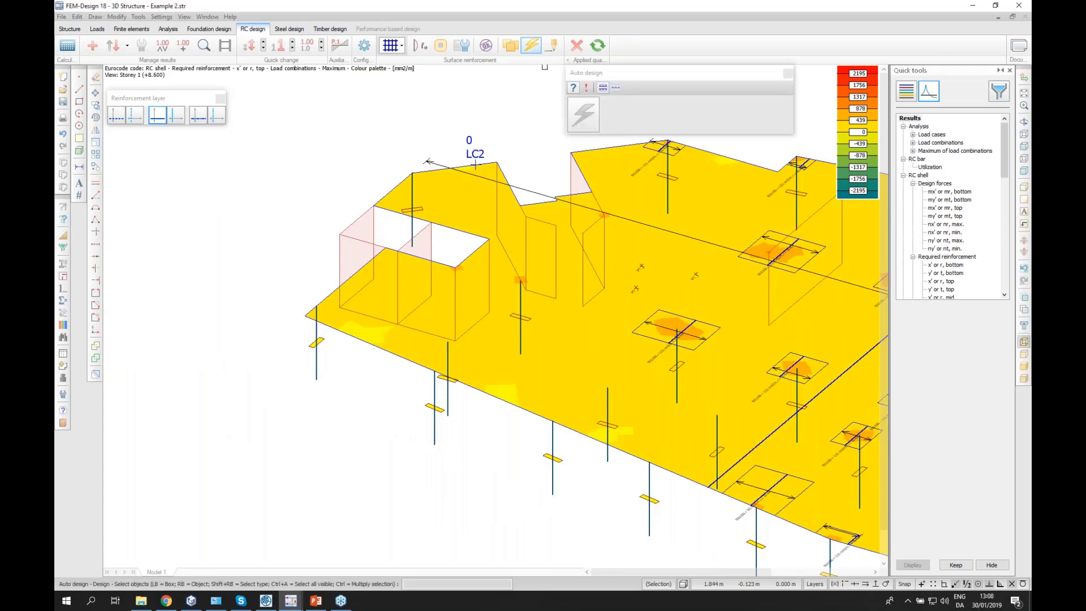
{"action": "left_click", "coordinate": [587, 89]}
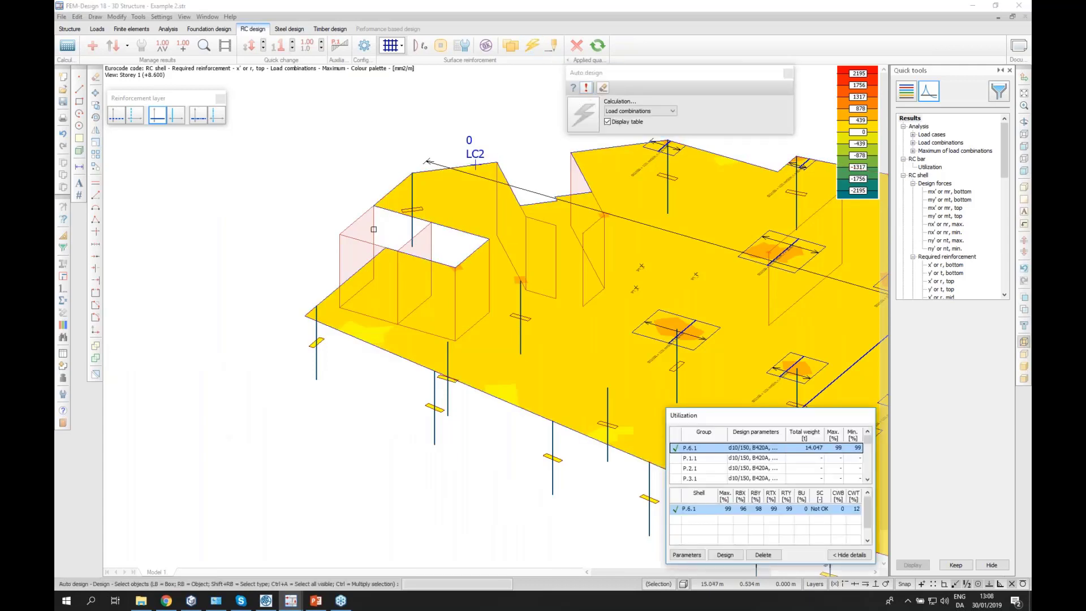
{"action": "left_click", "coordinate": [364, 230]}
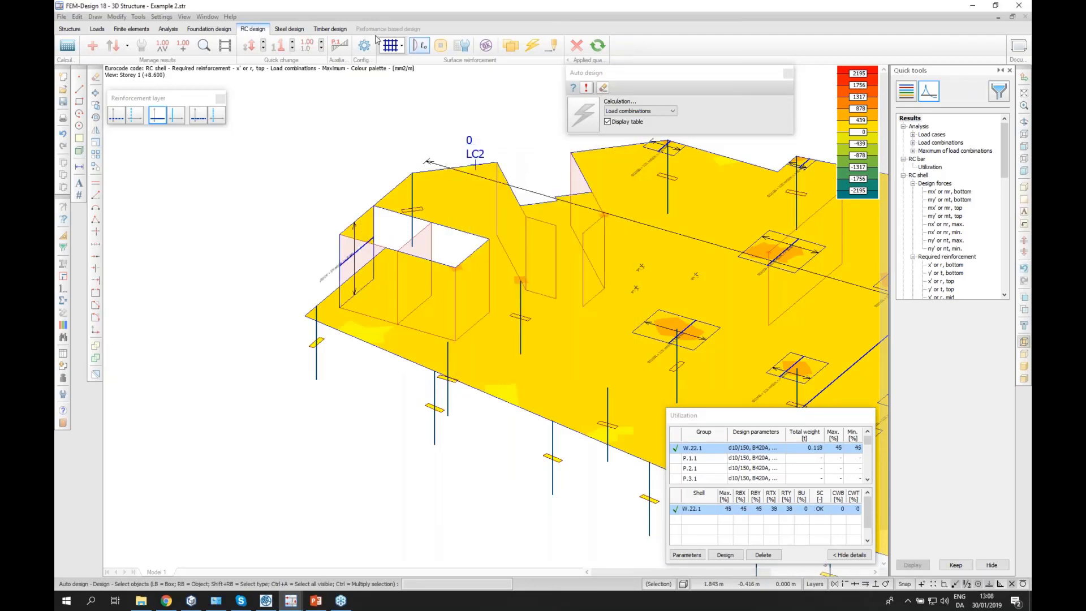
Place a detailed result point on the auto-designed wall and look through its calculation sheet.
{"action": "left_click", "coordinate": [204, 47]}
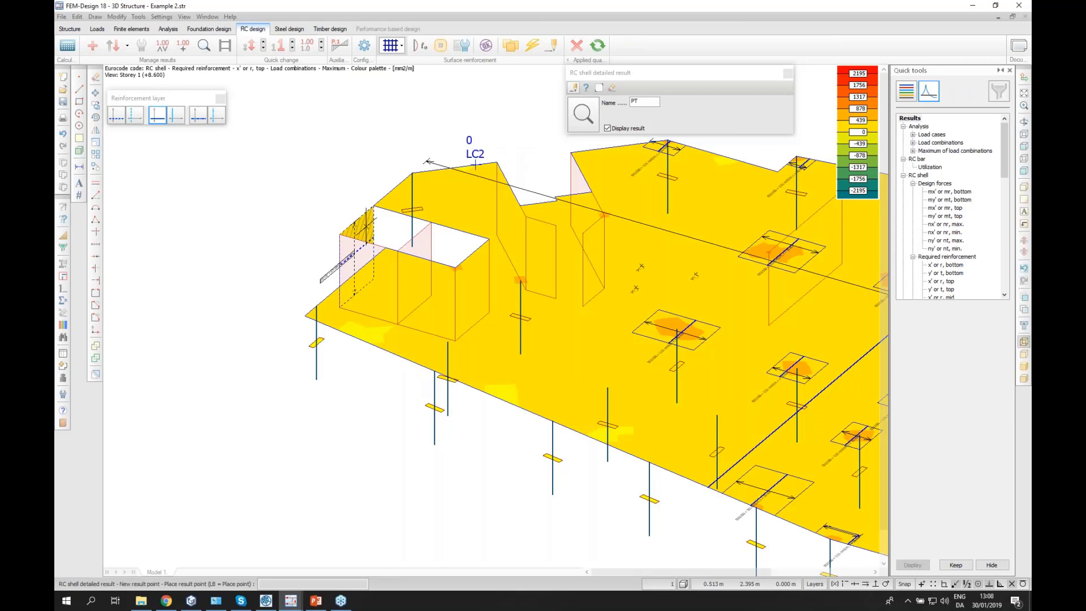
{"action": "left_click", "coordinate": [366, 227]}
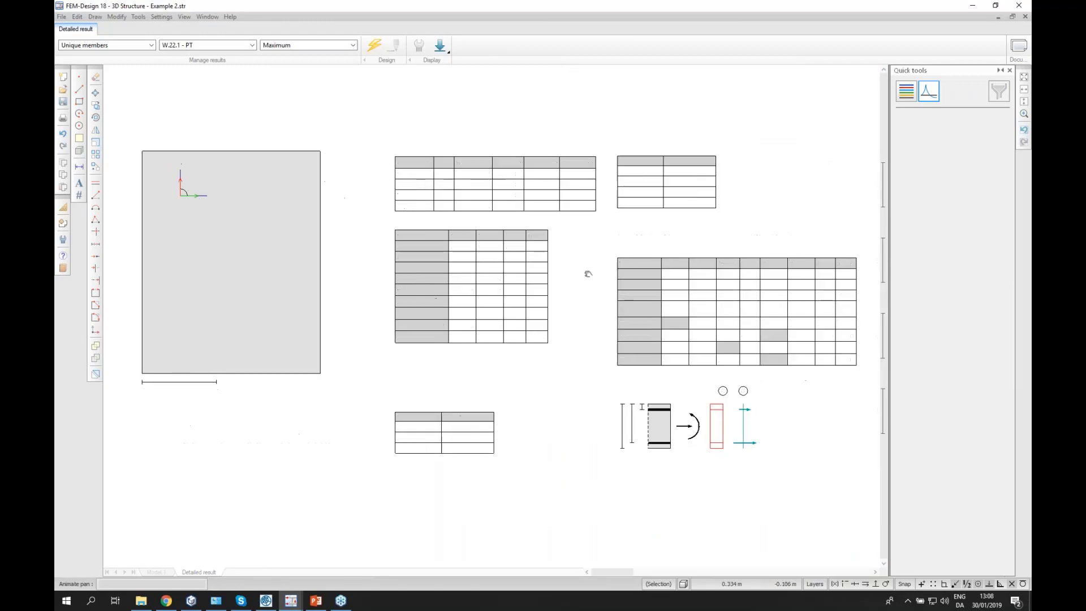
{"action": "middle_click_drag", "start_coordinate": [793, 285], "coordinate": [439, 274]}
{"action": "middle_click_drag", "start_coordinate": [565, 284], "coordinate": [359, 288]}
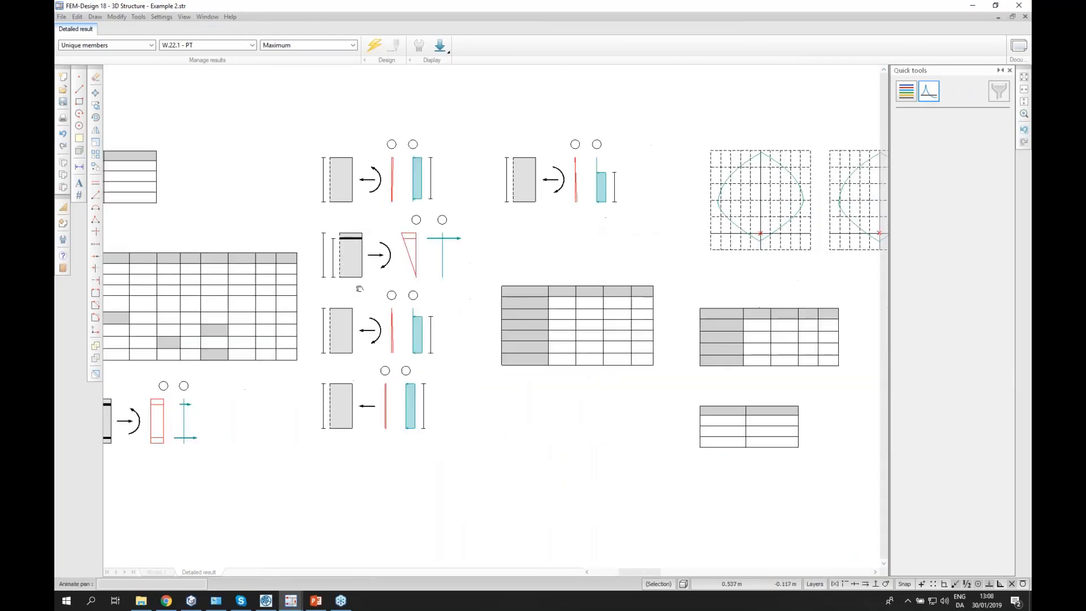
{"action": "middle_click_drag", "start_coordinate": [775, 292], "coordinate": [648, 275]}
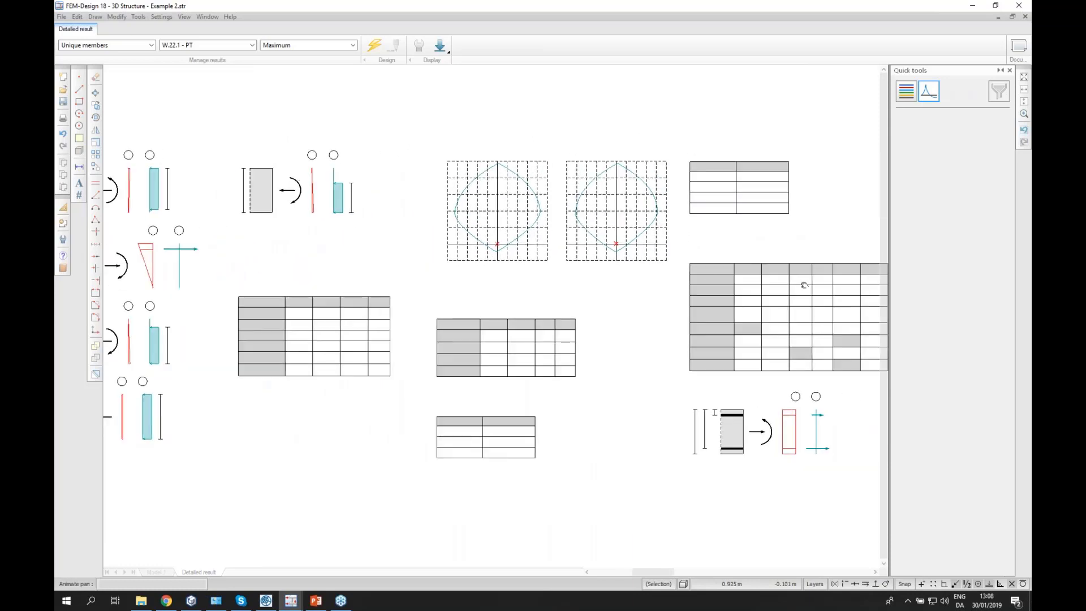
{"action": "middle_click_drag", "start_coordinate": [576, 261], "coordinate": [553, 260]}
{"action": "middle_click_drag", "start_coordinate": [662, 258], "coordinate": [486, 249]}
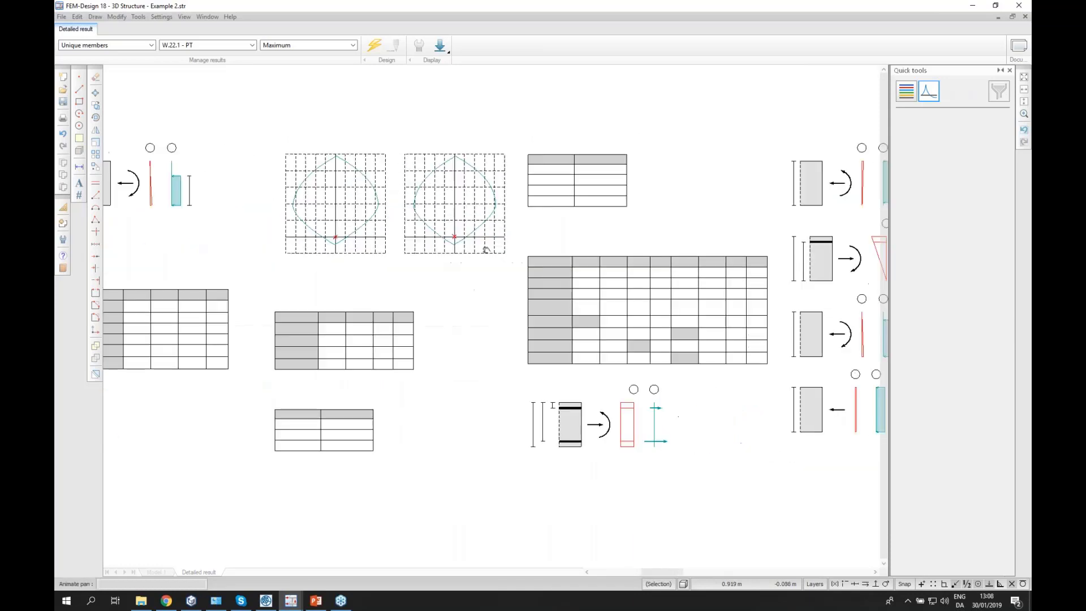
{"action": "left_click", "coordinate": [1025, 16]}
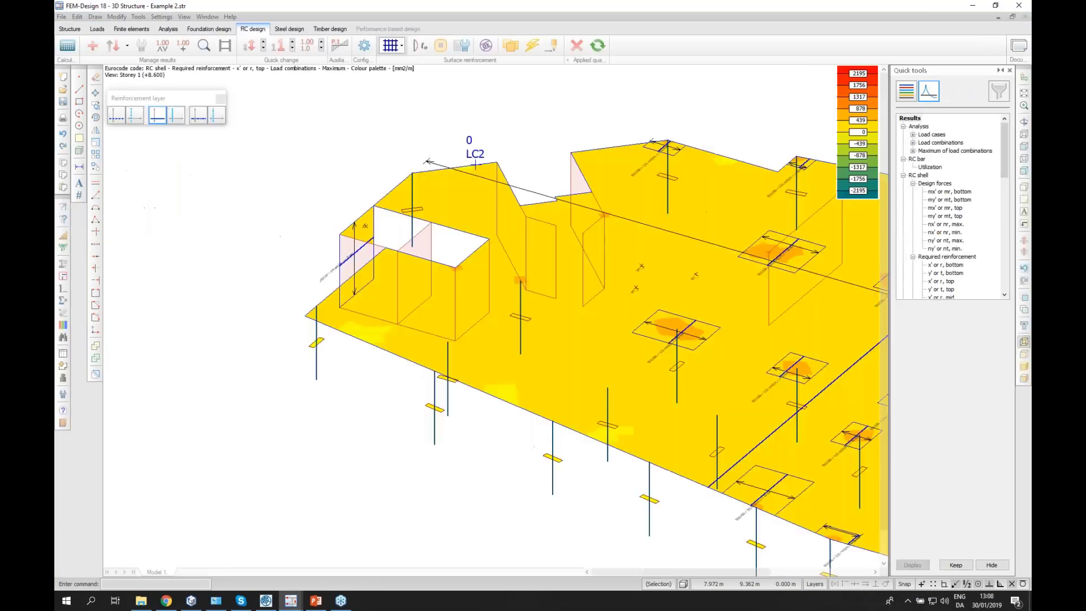
Place several RC shell detailed result points across the far part of the slab with Display result turned off.
{"action": "scroll", "coordinate": [687, 207], "scroll_direction": "down", "scroll_amount": 3}
{"action": "middle_click_drag", "start_coordinate": [685, 250], "coordinate": [543, 262]}
{"action": "middle_click_drag", "start_coordinate": [620, 269], "coordinate": [439, 253]}
{"action": "scroll", "coordinate": [438, 252], "scroll_direction": "down", "scroll_amount": 1}
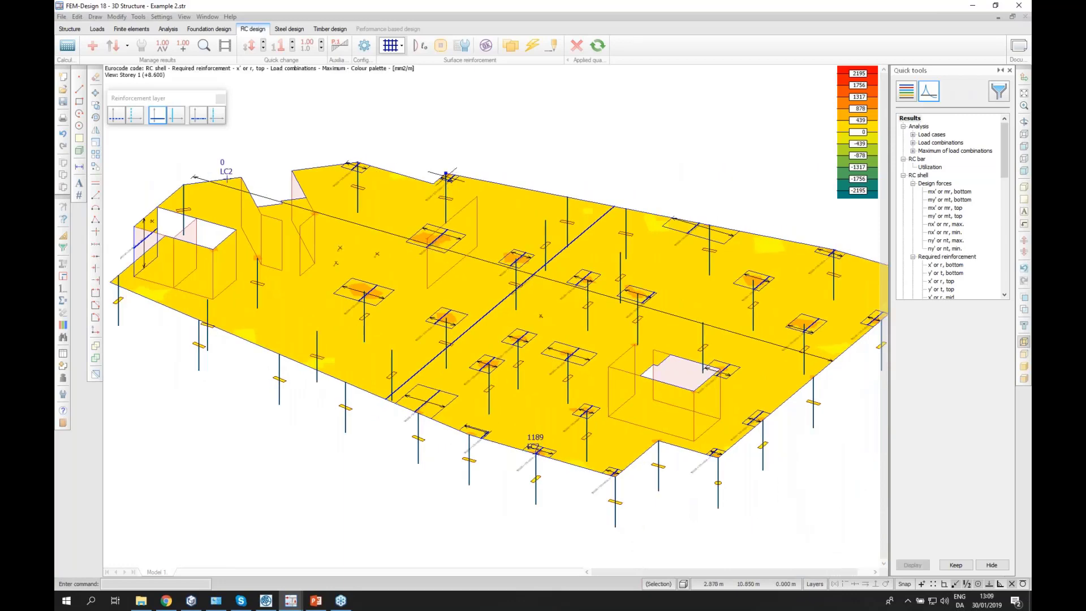
{"action": "left_click", "coordinate": [206, 48]}
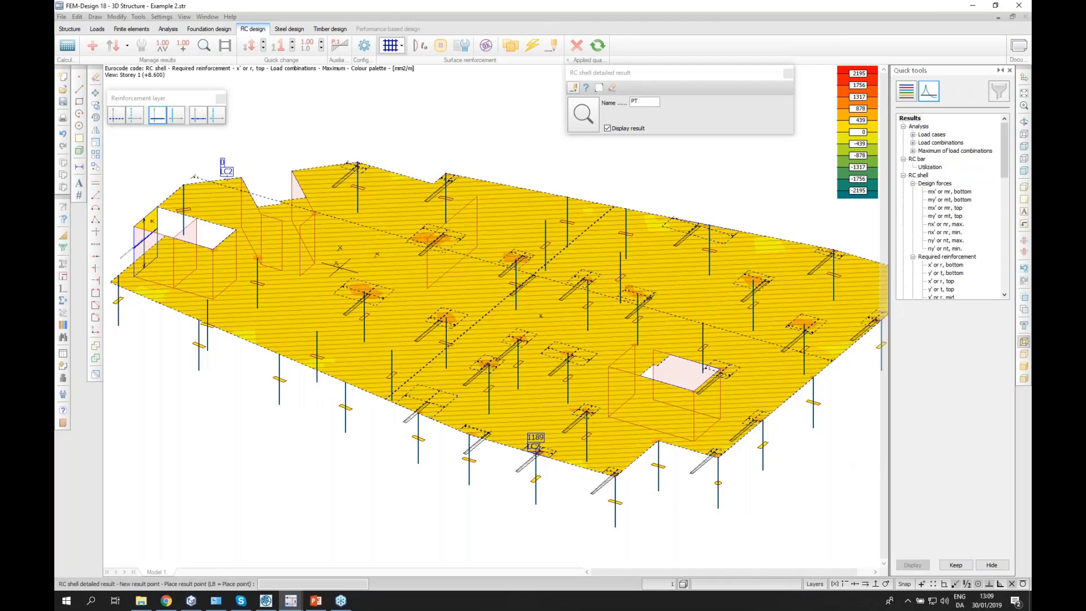
{"action": "left_click", "coordinate": [587, 89]}
{"action": "left_click", "coordinate": [586, 89]}
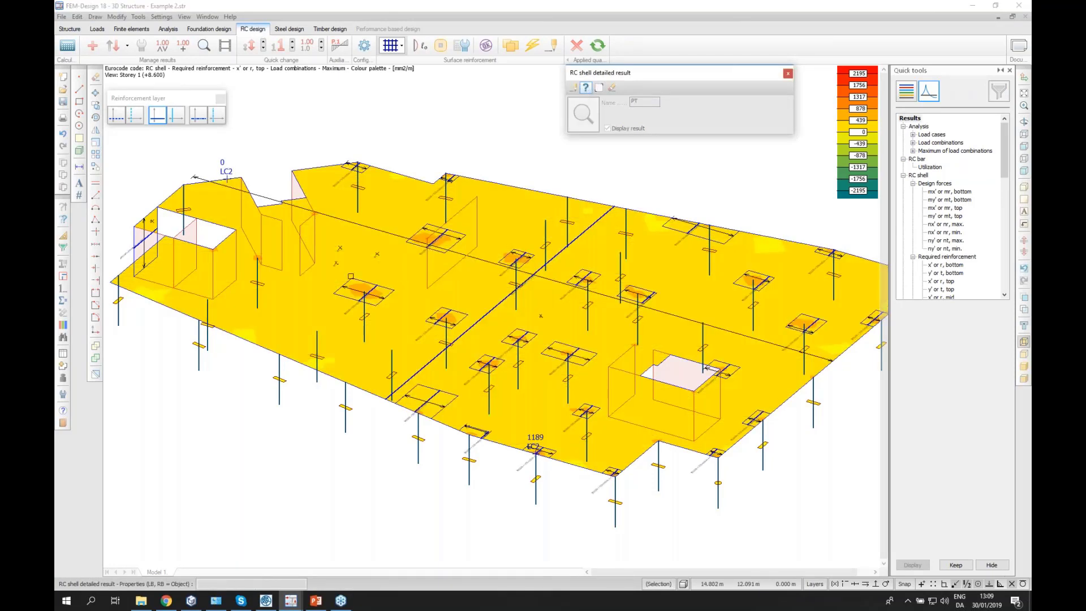
{"action": "left_click", "coordinate": [574, 89]}
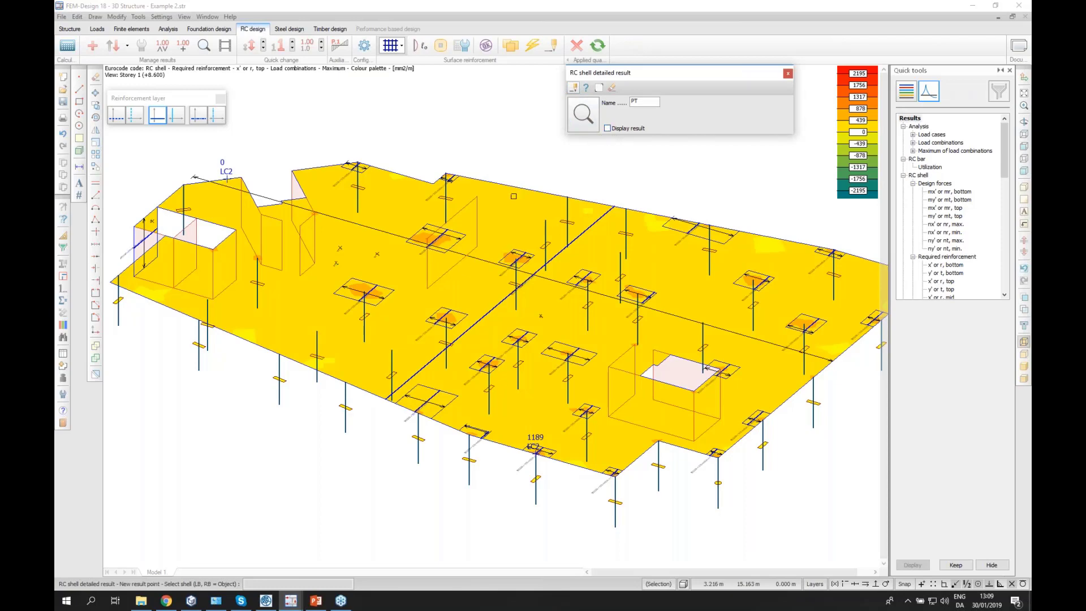
{"action": "left_click", "coordinate": [661, 266]}
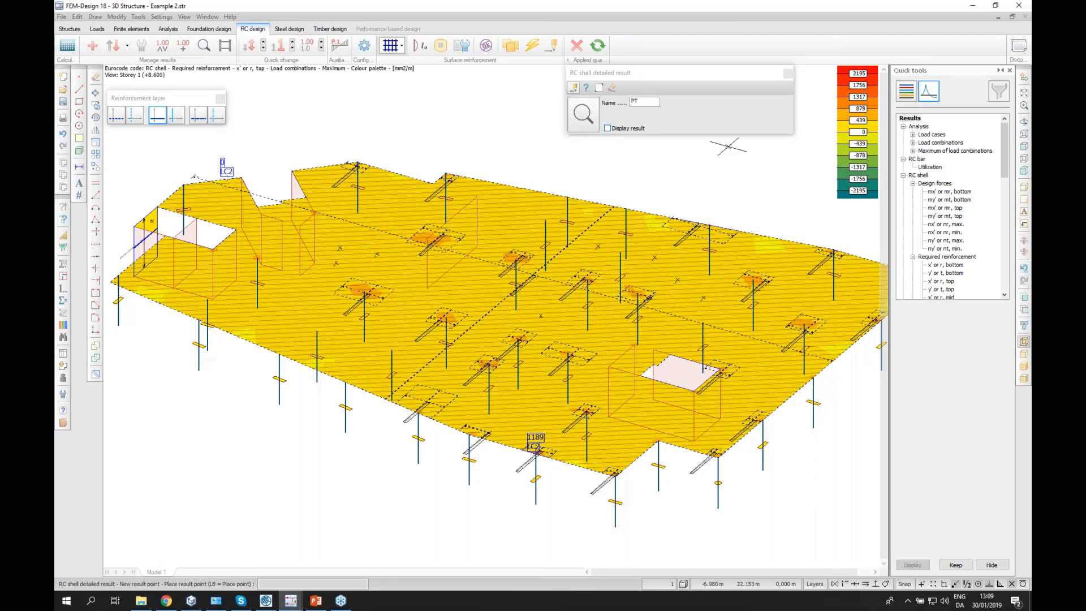
{"action": "scroll", "coordinate": [699, 220], "scroll_direction": "down", "scroll_amount": 2}
{"action": "key", "text": "Escape"}
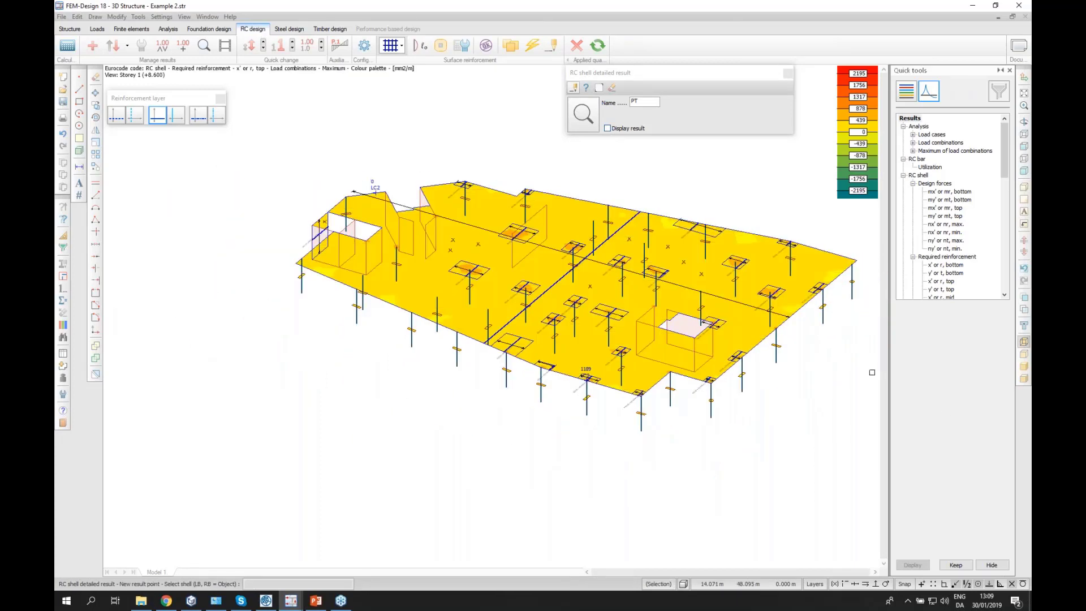
{"action": "left_click", "coordinate": [1026, 412]}
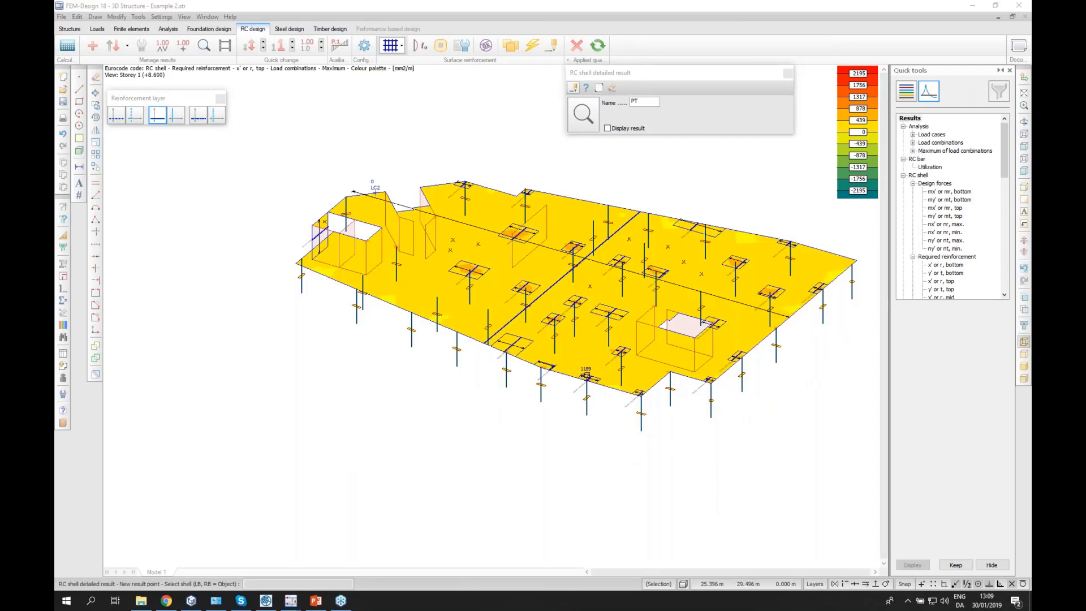
{"action": "scroll", "coordinate": [474, 286], "scroll_direction": "down", "scroll_amount": 1}
{"action": "scroll", "coordinate": [541, 208], "scroll_direction": "up", "scroll_amount": 1}
{"action": "scroll", "coordinate": [706, 326], "scroll_direction": "up", "scroll_amount": 4}
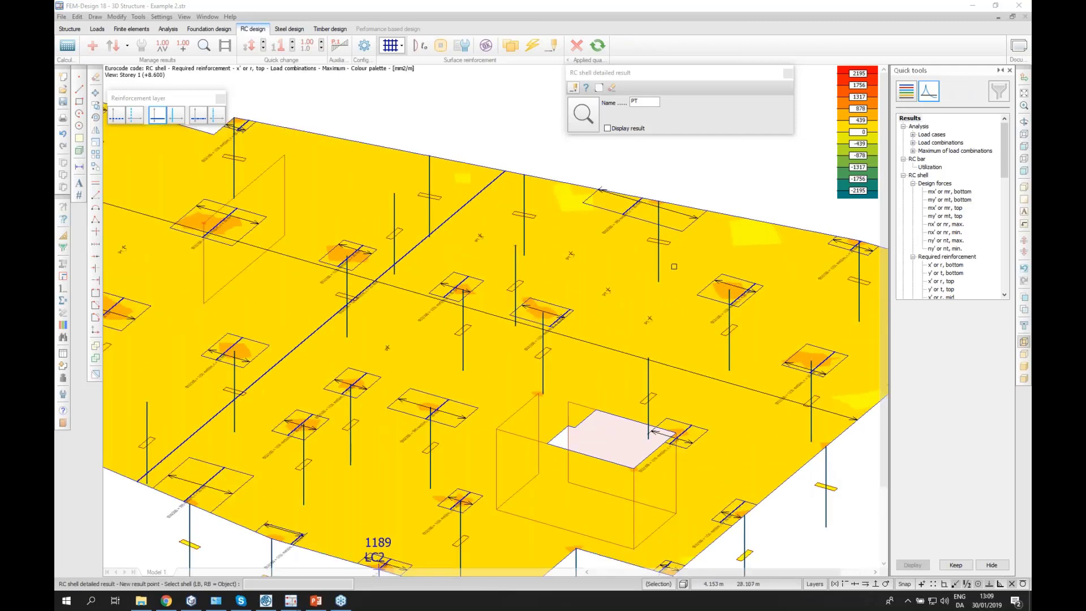
{"action": "scroll", "coordinate": [746, 242], "scroll_direction": "down", "scroll_amount": 2}
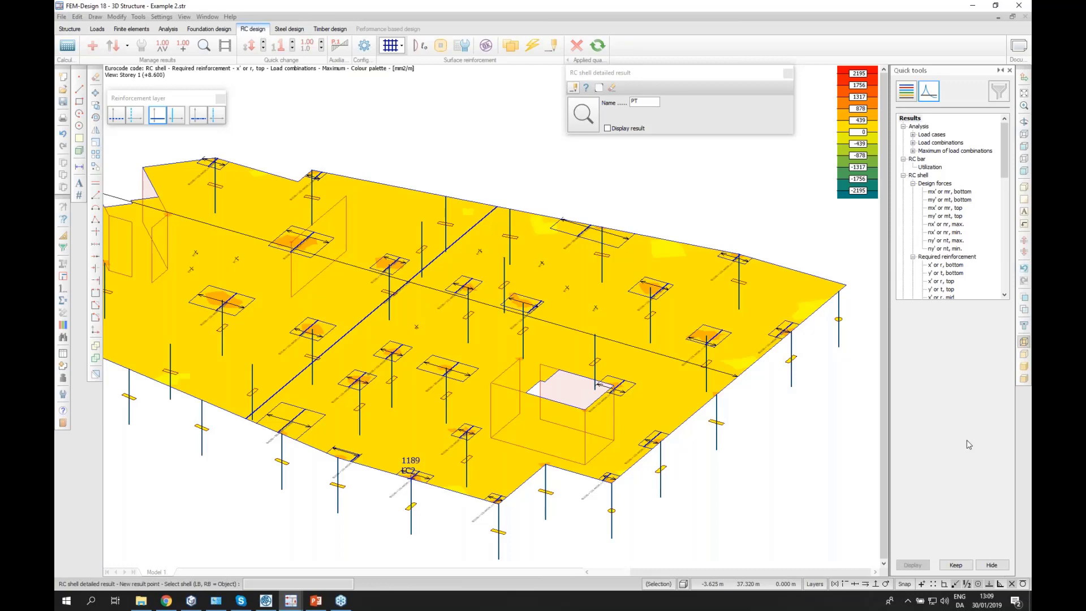
{"action": "scroll", "coordinate": [721, 248], "scroll_direction": "down", "scroll_amount": 1}
{"action": "scroll", "coordinate": [722, 248], "scroll_direction": "down", "scroll_amount": 1}
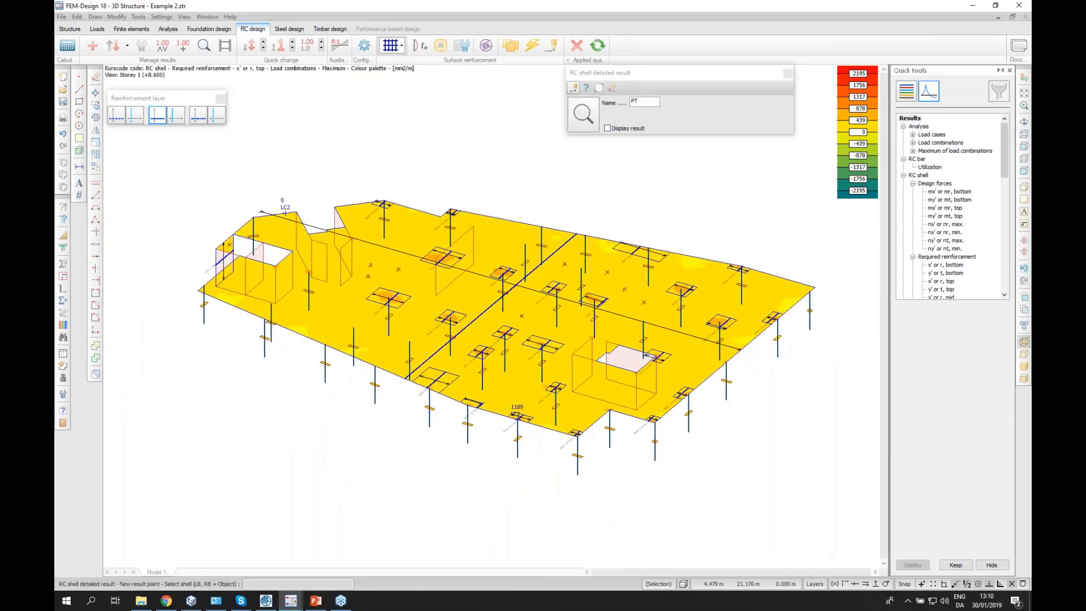
{"action": "scroll", "coordinate": [566, 252], "scroll_direction": "up", "scroll_amount": 1}
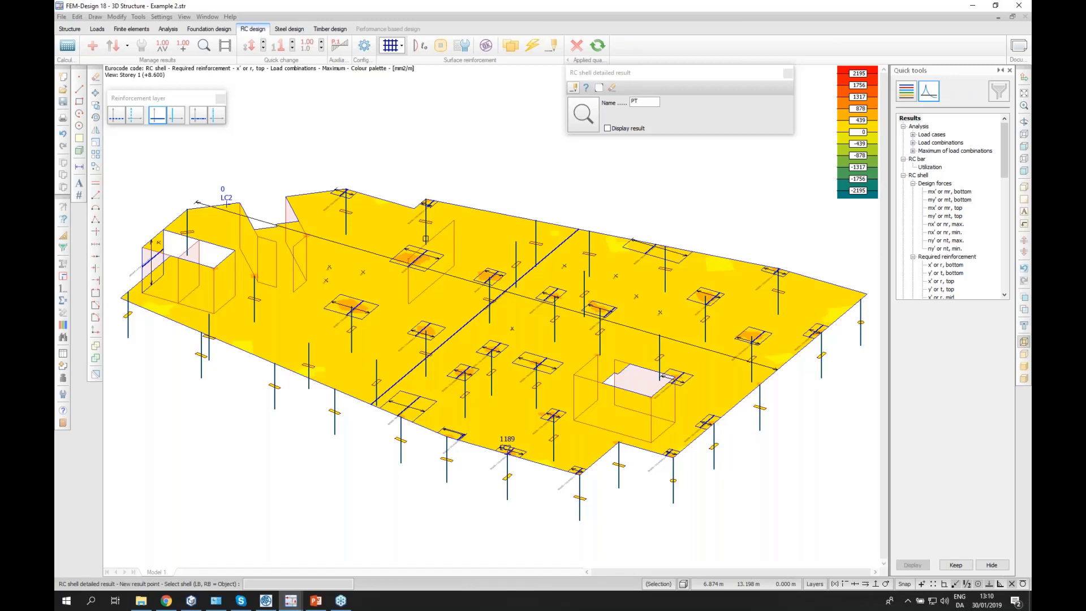
Switch to the FEM-Design window with the wall frame and choose the concealed bar reinforcement type.
{"action": "left_click", "coordinate": [296, 609]}
{"action": "left_click", "coordinate": [207, 553]}
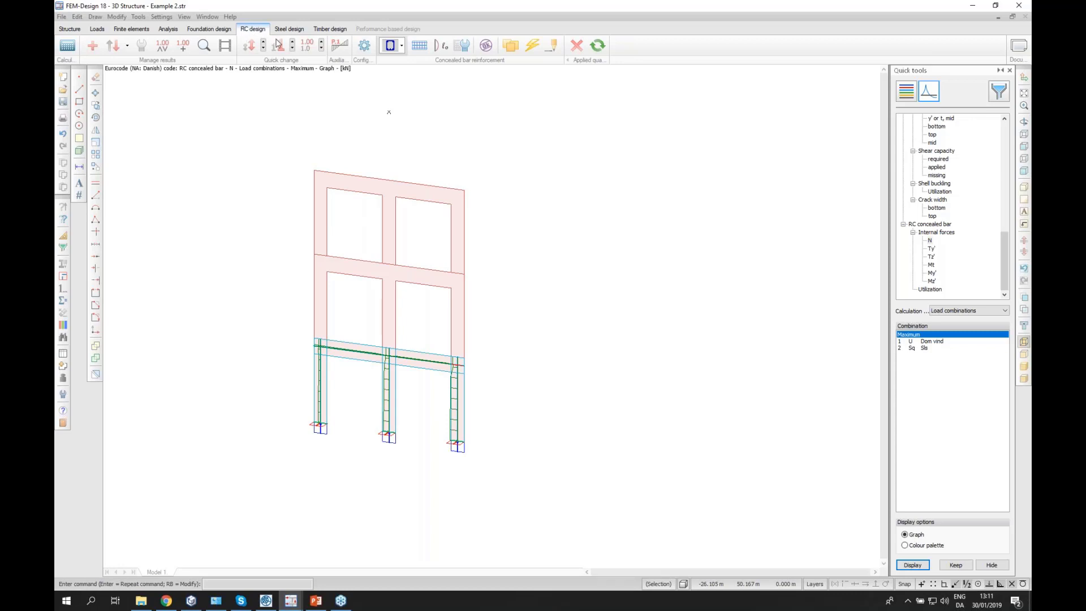
{"action": "left_click", "coordinate": [401, 46]}
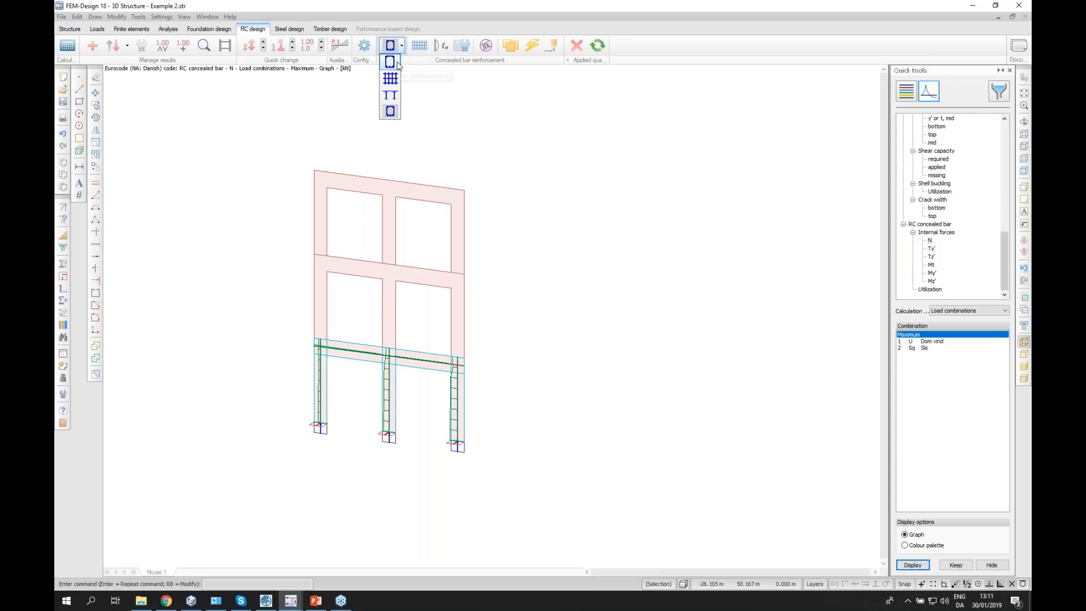
{"action": "left_click", "coordinate": [391, 112]}
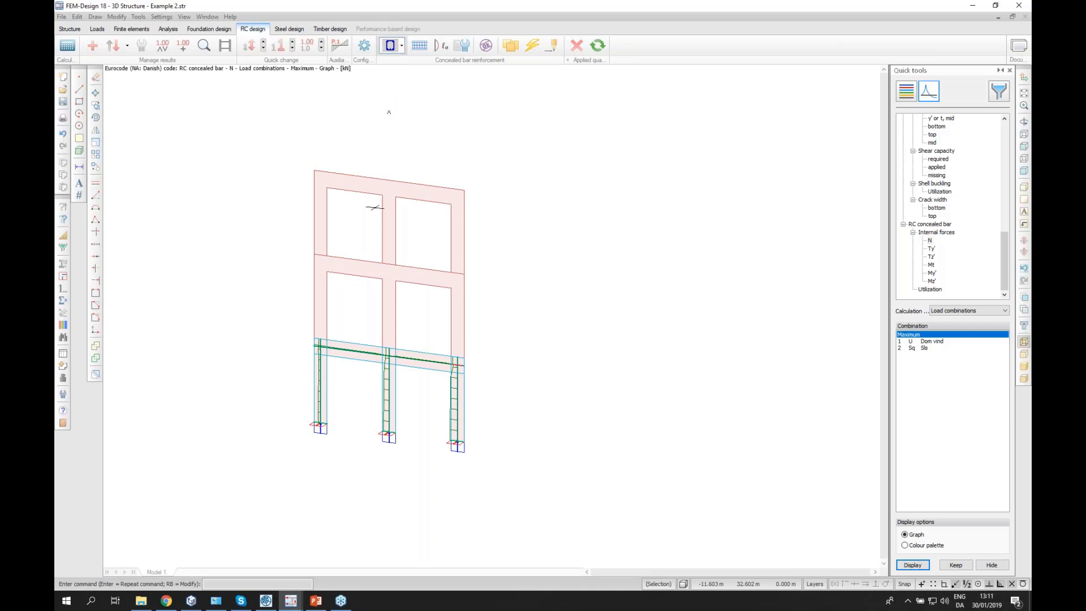
{"action": "scroll", "coordinate": [328, 281], "scroll_direction": "up", "scroll_amount": 3}
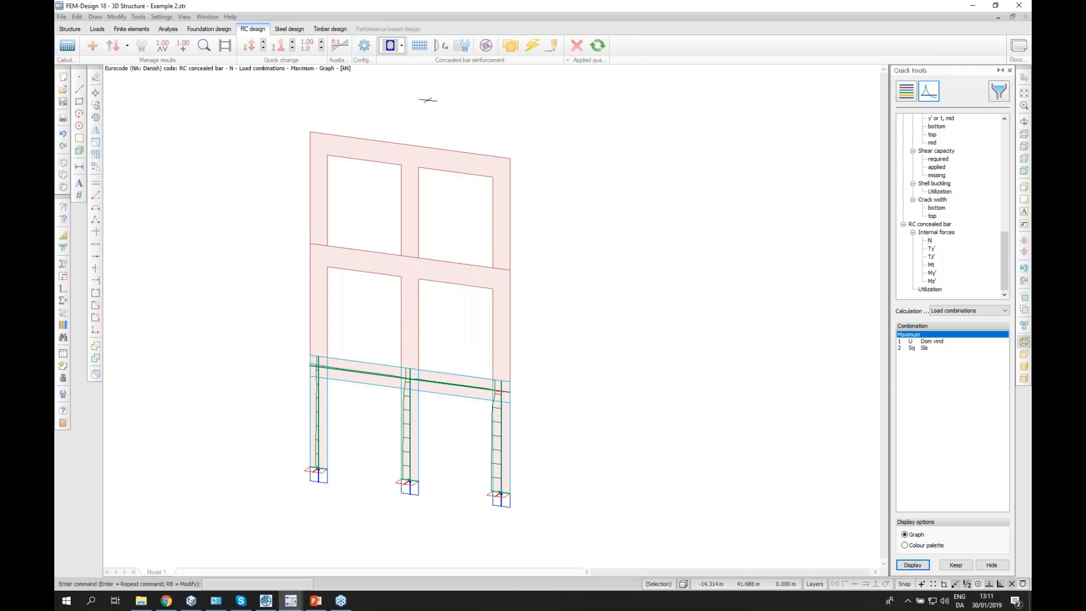
Draw a 0.65 m helper line across the second-storey wall's outer pier, level with the underside of the horizontal strip.
{"action": "left_click", "coordinate": [419, 46]}
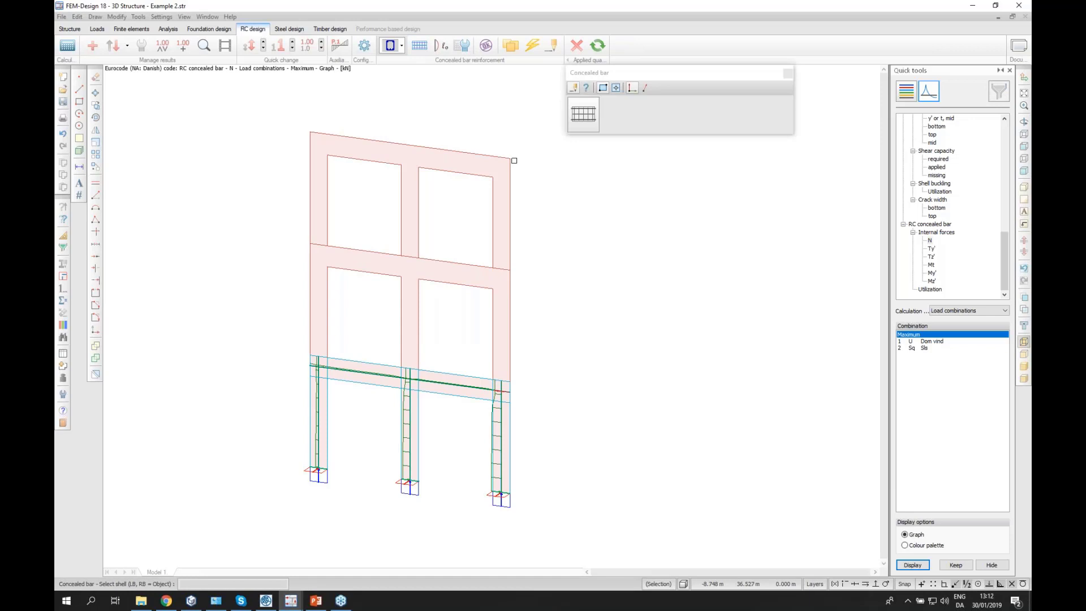
{"action": "left_click", "coordinate": [79, 89]}
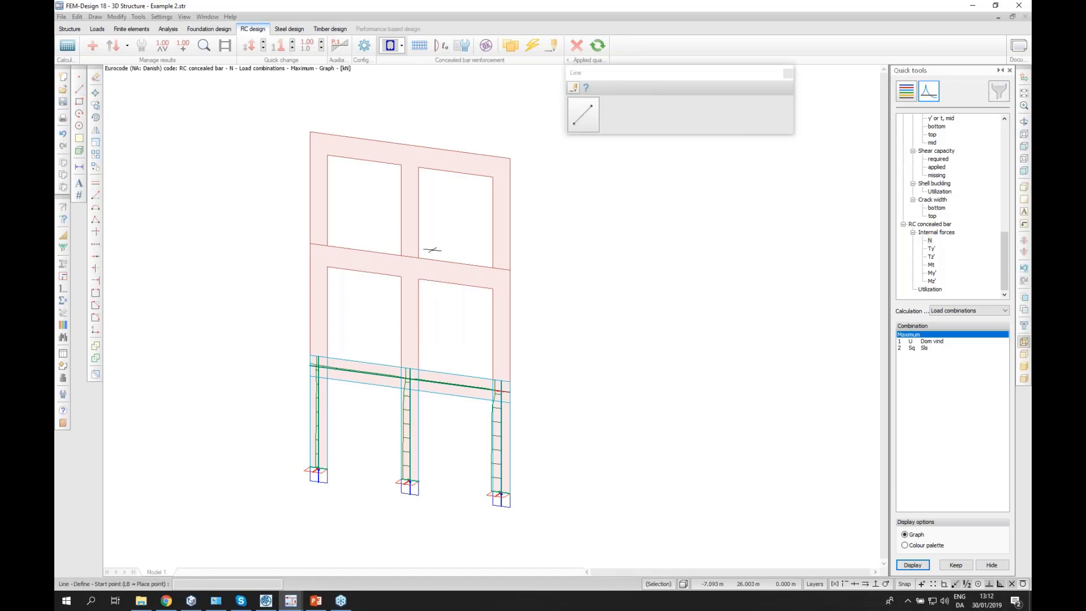
{"action": "left_click", "coordinate": [503, 290]}
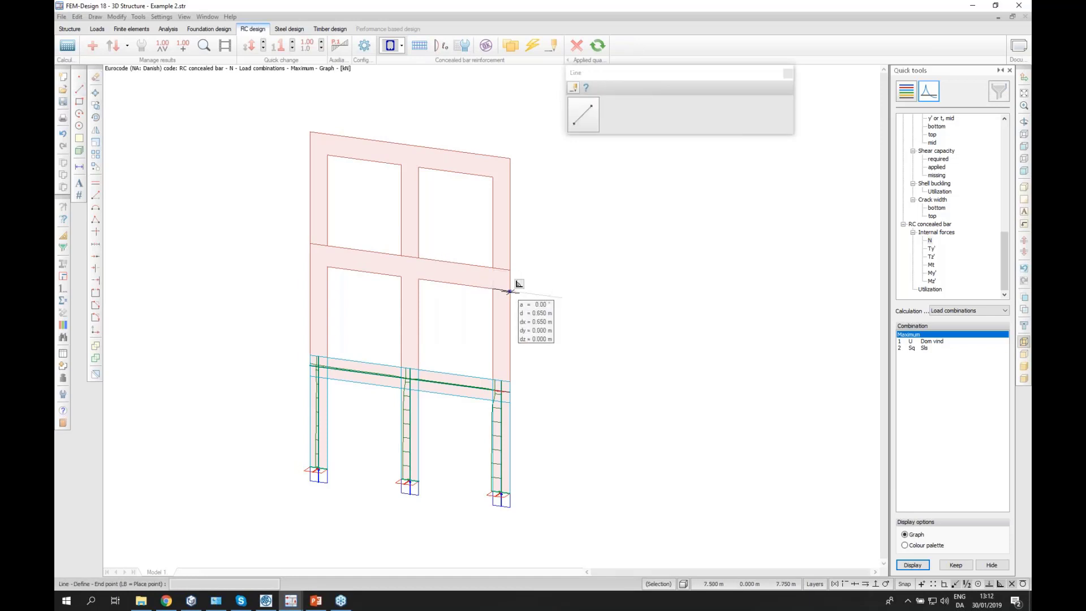
{"action": "key", "text": "Escape"}
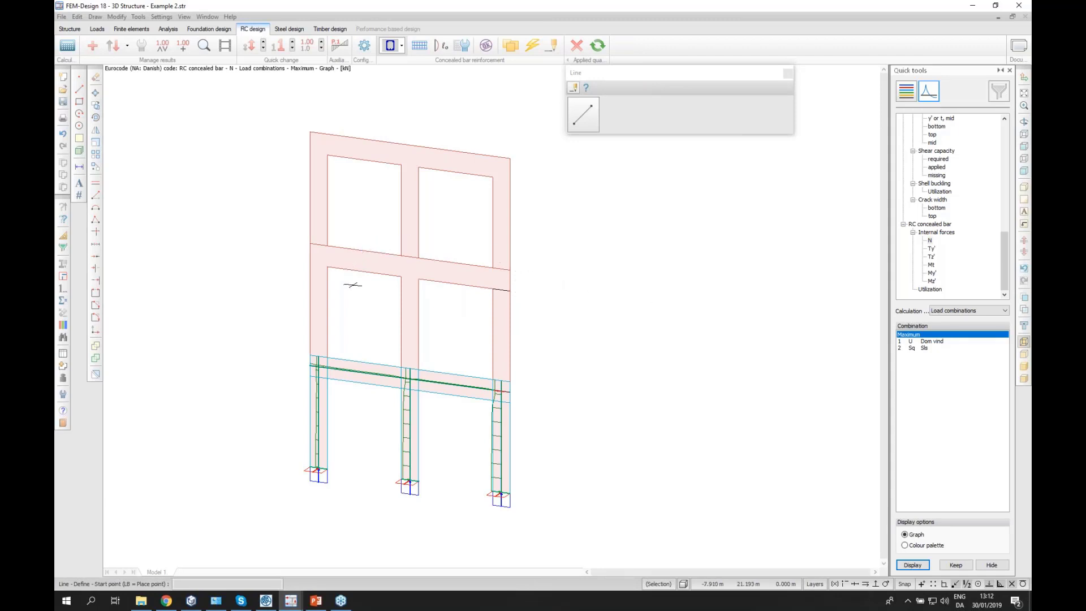
Define a rectangular concealed bar over the full horizontal strip of the second-storey wall, using the helper line's end as second corner.
{"action": "left_click", "coordinate": [422, 50]}
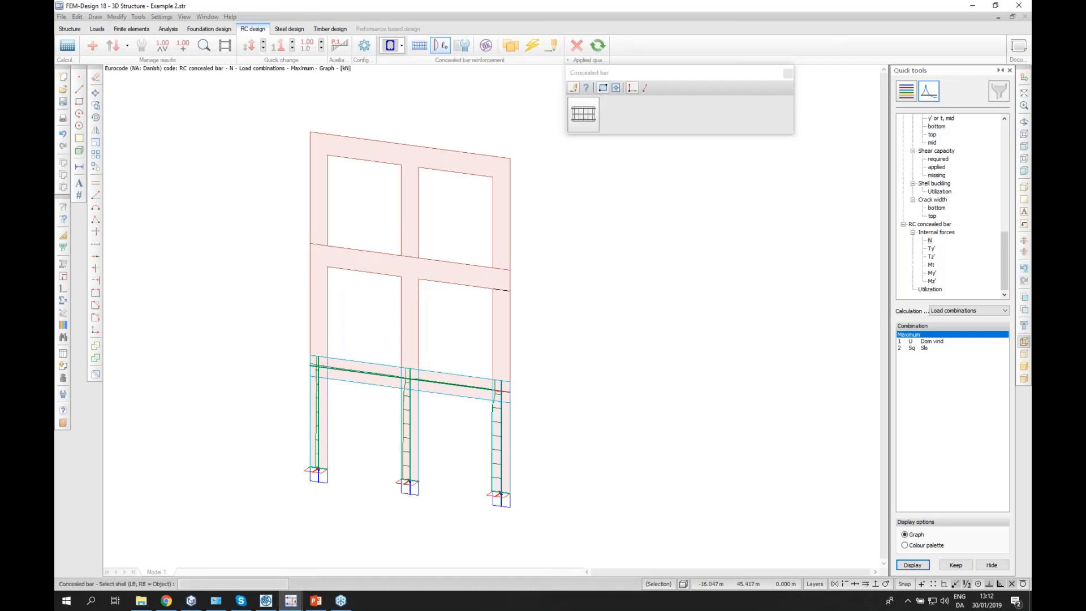
{"action": "left_click", "coordinate": [632, 91]}
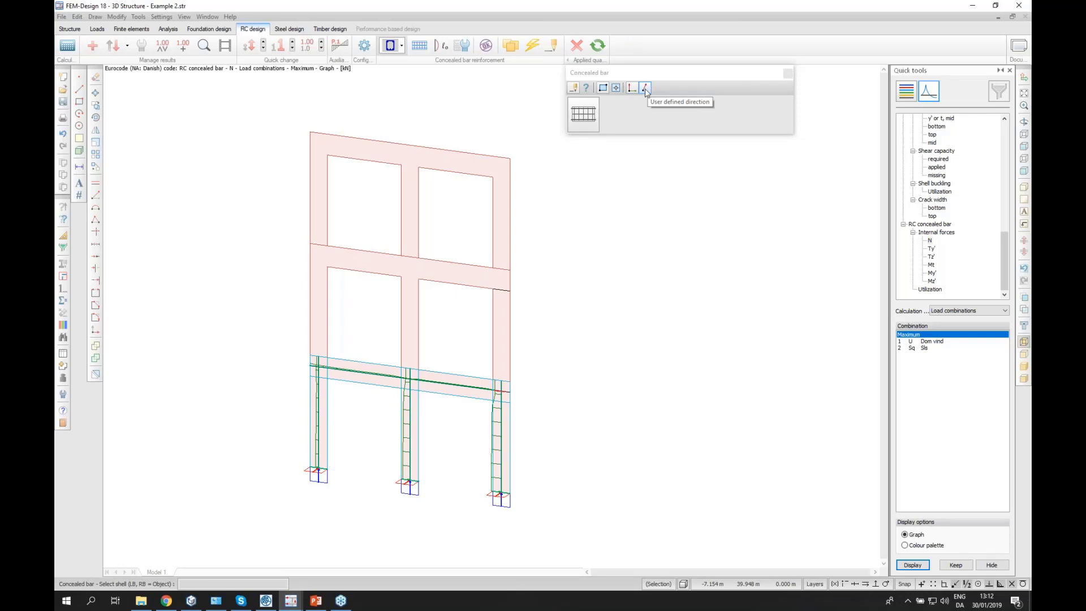
{"action": "left_click", "coordinate": [407, 267]}
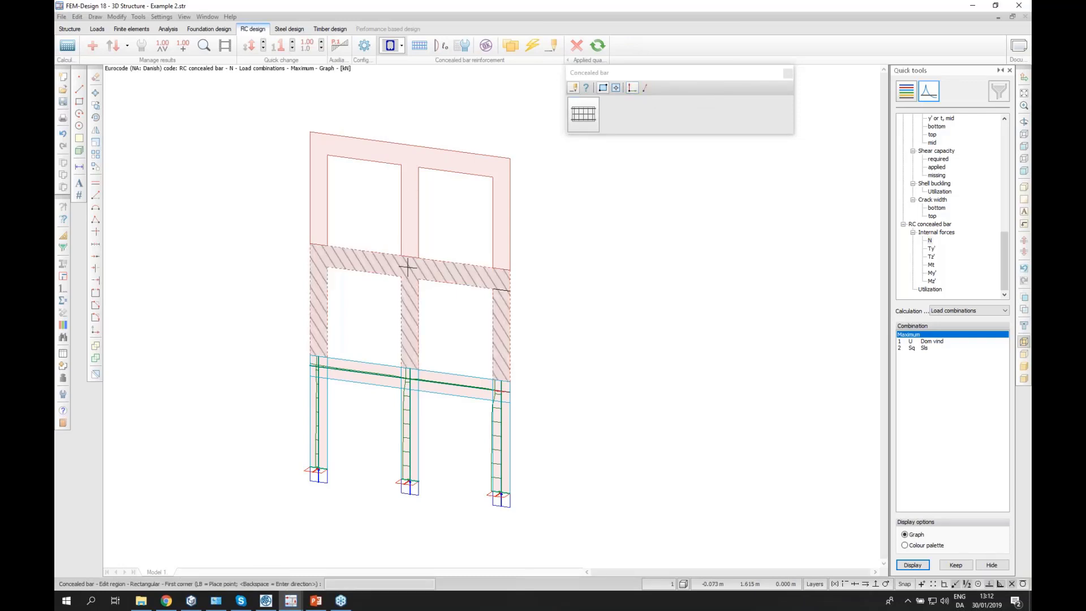
{"action": "left_click", "coordinate": [318, 245]}
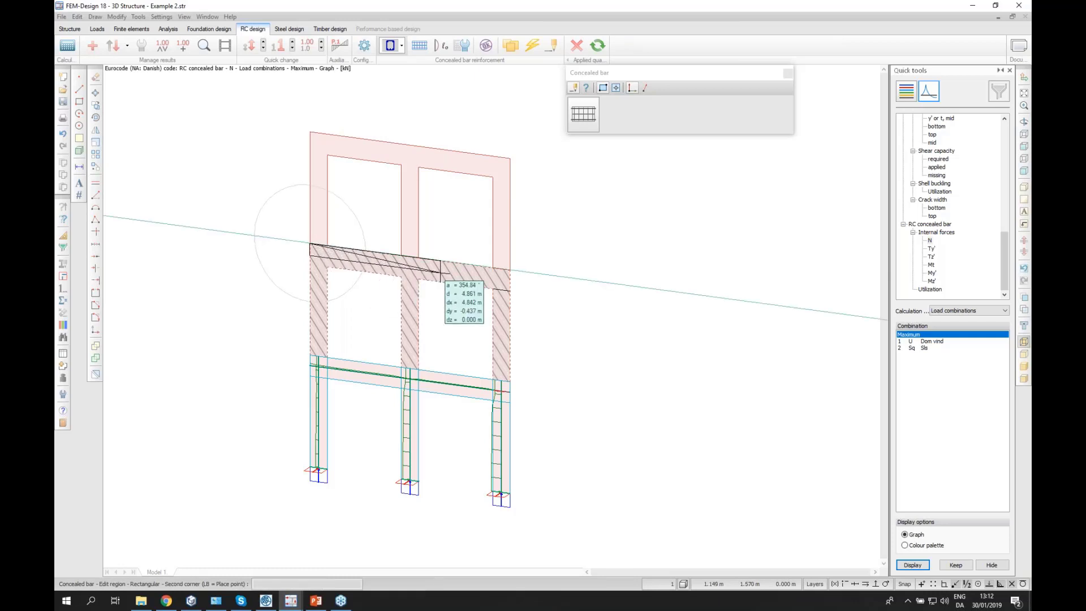
{"action": "left_click", "coordinate": [510, 291]}
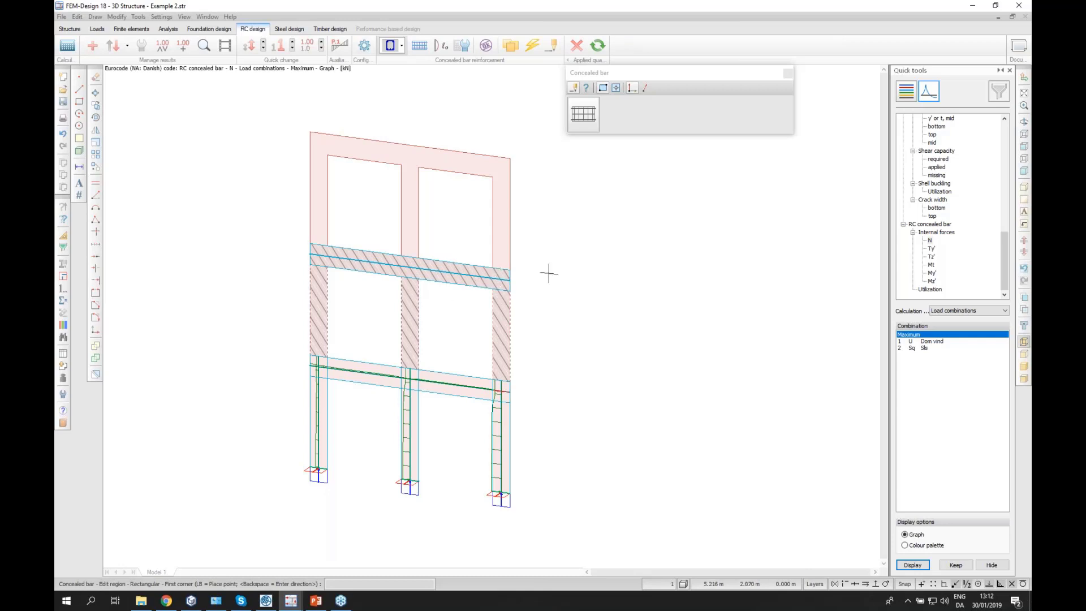
{"action": "key", "text": "Escape"}
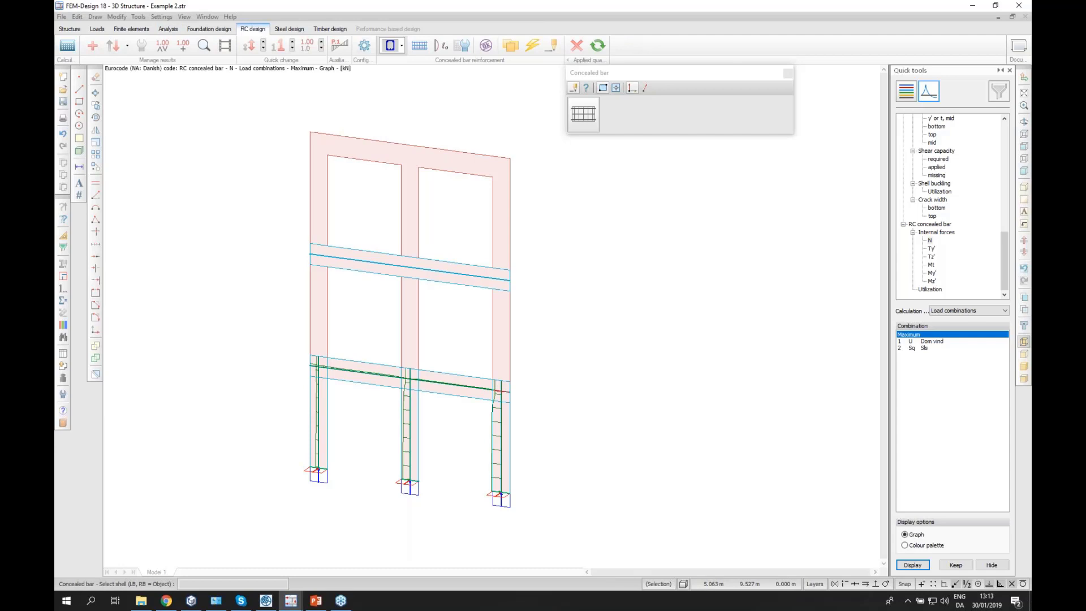
Look at the concealed bars' buckling lengths and the upper bar's calculation parameters, leaving them as they are.
{"action": "left_click", "coordinate": [442, 50]}
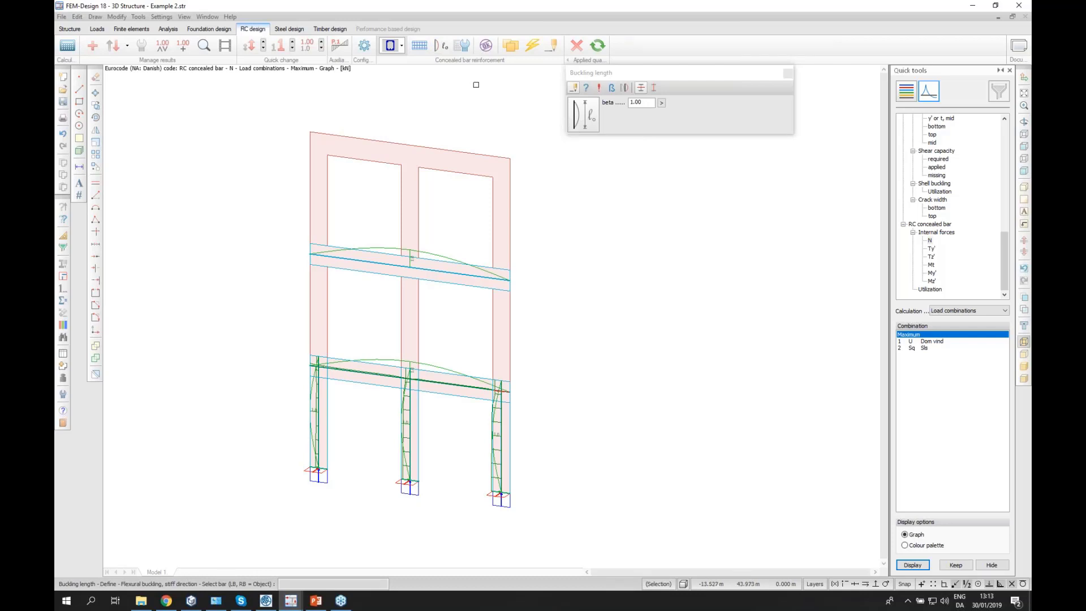
{"action": "left_click", "coordinate": [462, 45]}
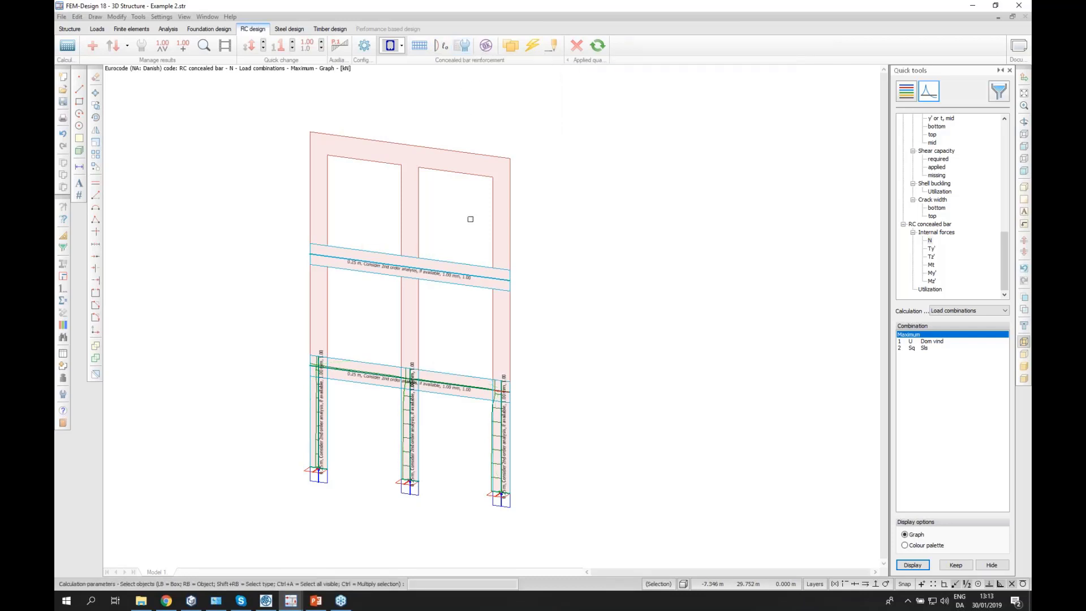
{"action": "scroll", "coordinate": [404, 309], "scroll_direction": "up", "scroll_amount": 3}
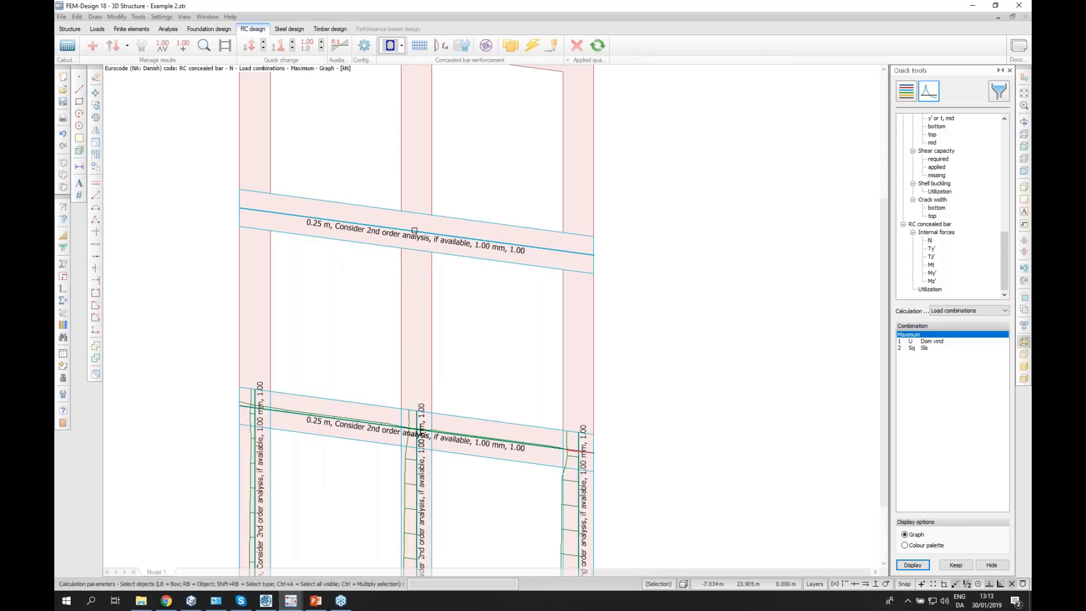
{"action": "left_click", "coordinate": [415, 231]}
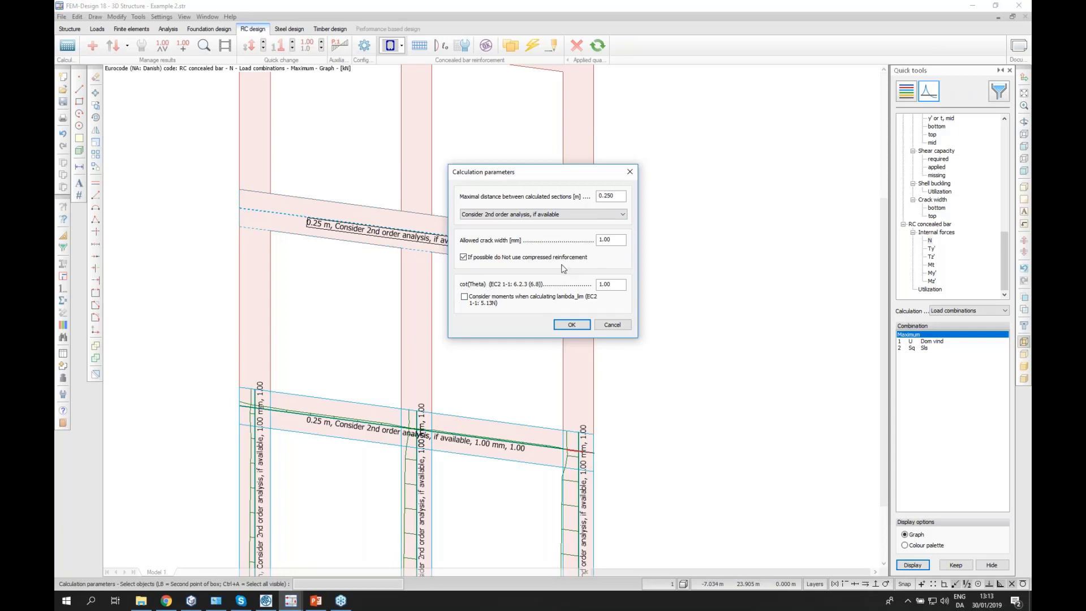
{"action": "left_click", "coordinate": [609, 326]}
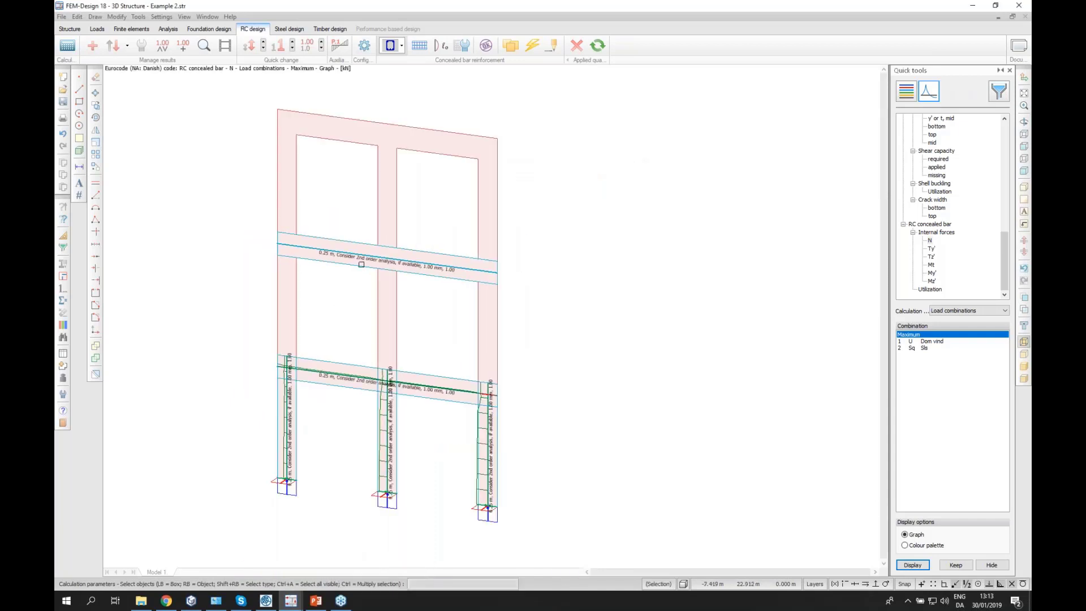
Check the concealed bars for load combinations with the table displayed, and move the utilization table closer to the wall.
{"action": "left_click", "coordinate": [489, 47]}
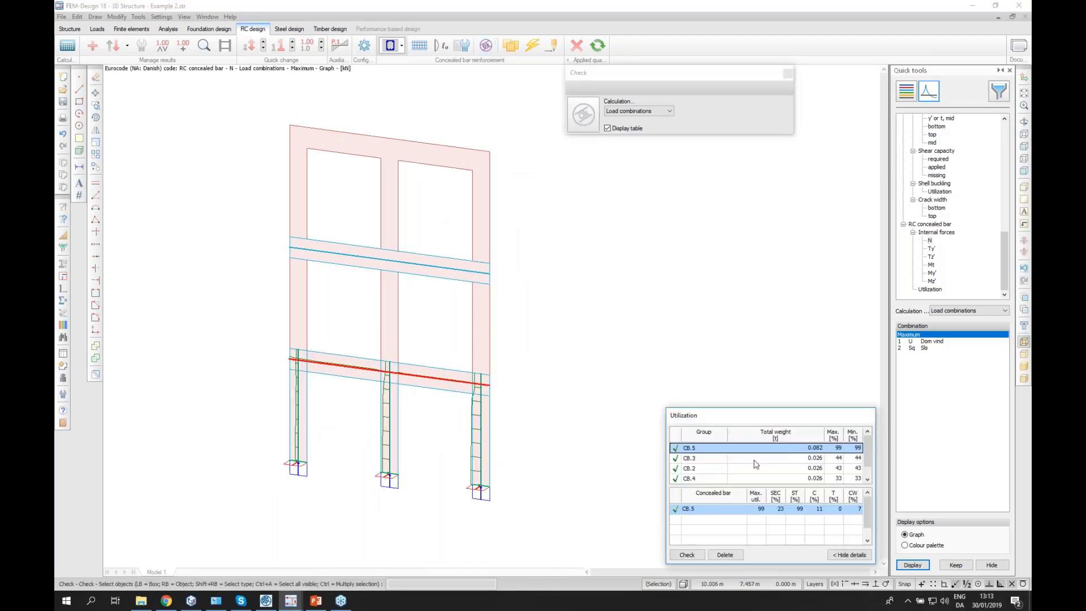
{"action": "left_click_drag", "start_coordinate": [750, 417], "coordinate": [669, 352]}
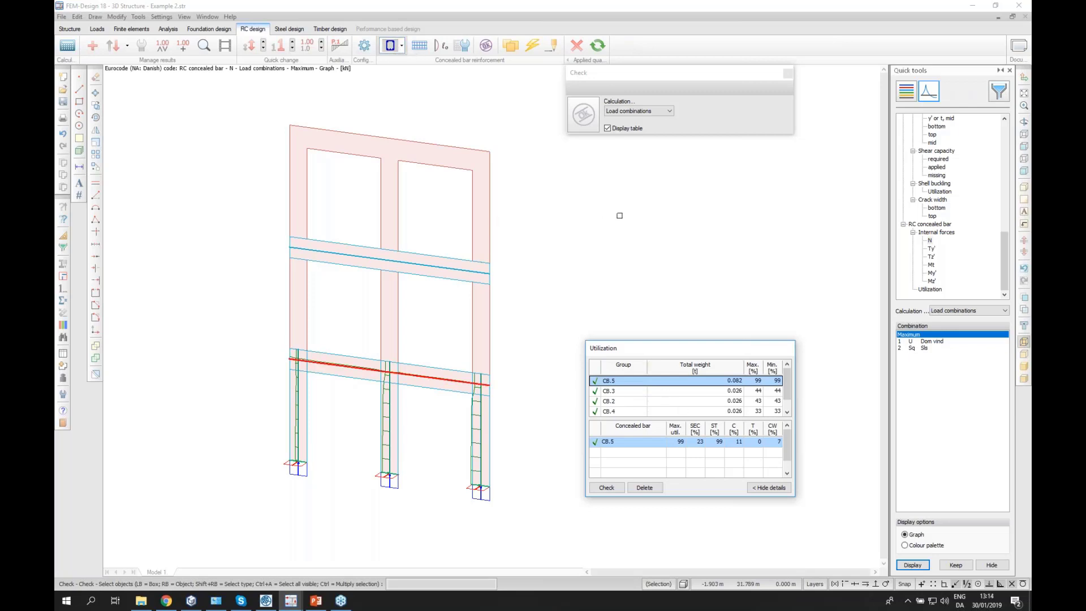
{"action": "left_click", "coordinate": [881, 410]}
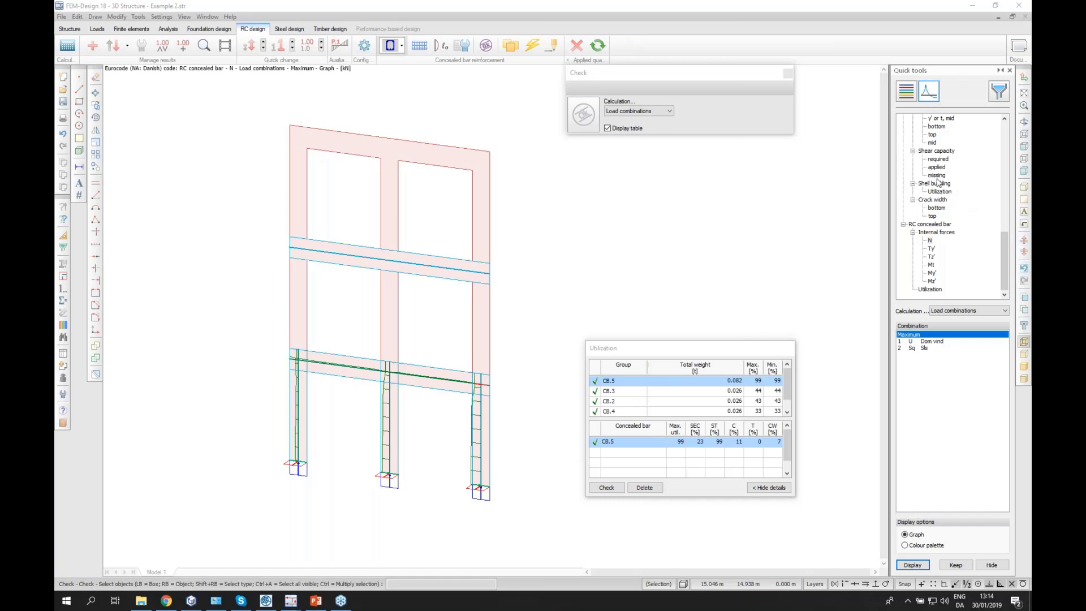
Look through the concealed bars' internal force graphs N, Ty', Tz', Mt and Mz' for the maximum of load combinations, ending on My'.
{"action": "left_click", "coordinate": [928, 225]}
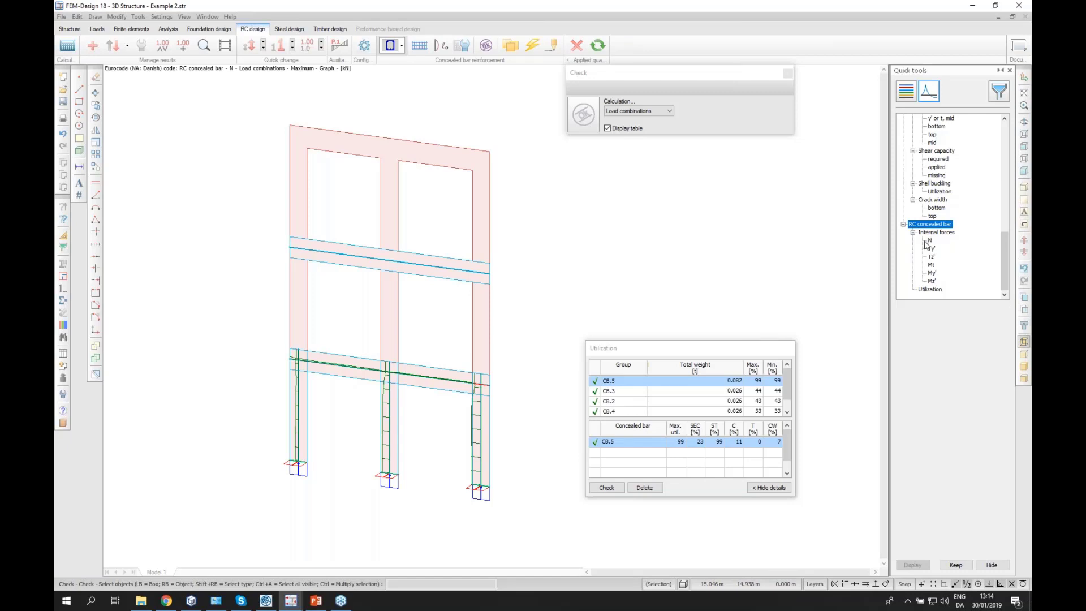
{"action": "left_click", "coordinate": [929, 242]}
{"action": "left_click", "coordinate": [931, 249]}
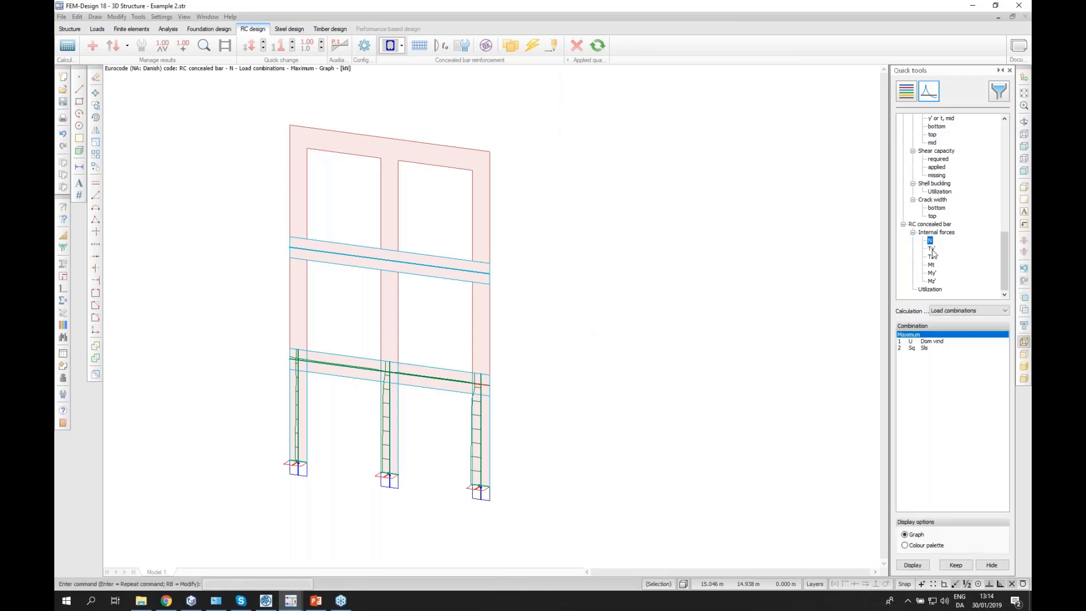
{"action": "left_click", "coordinate": [932, 257]}
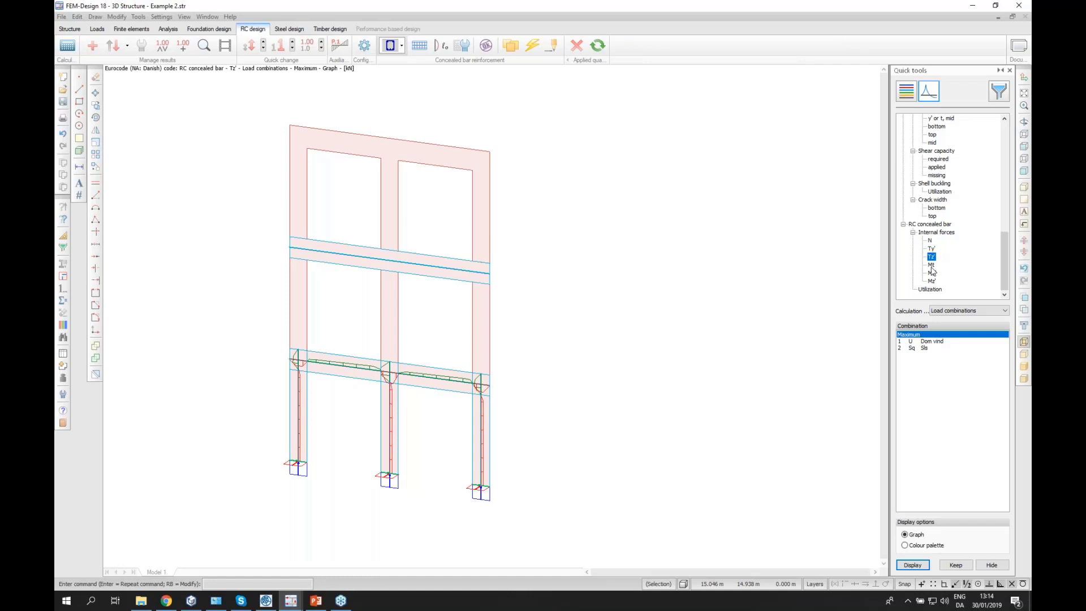
{"action": "left_click", "coordinate": [931, 266]}
{"action": "left_click", "coordinate": [931, 274]}
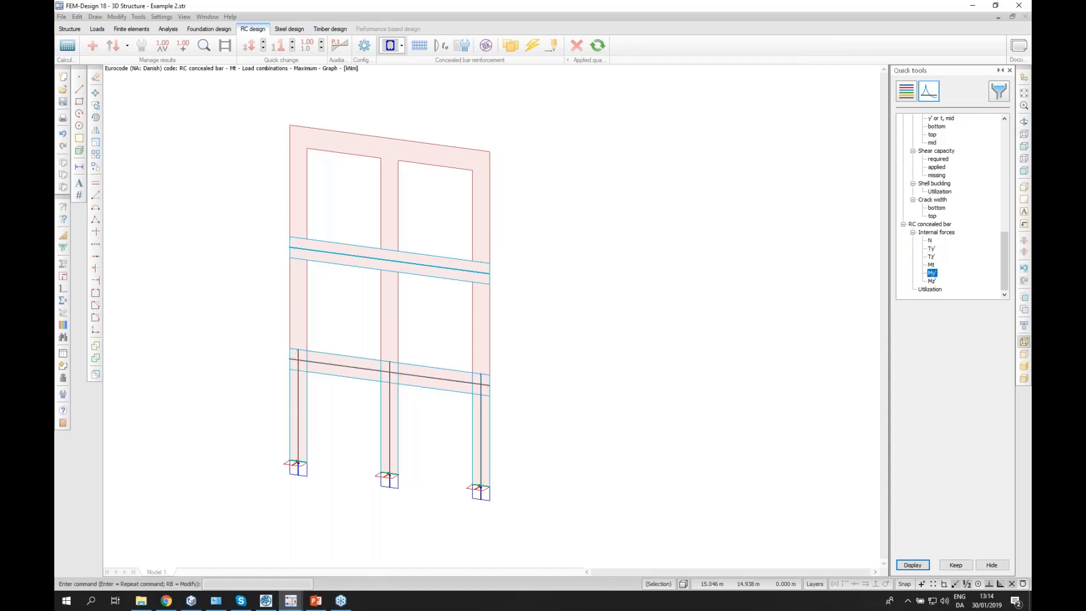
{"action": "left_click", "coordinate": [932, 281]}
{"action": "left_click", "coordinate": [932, 273]}
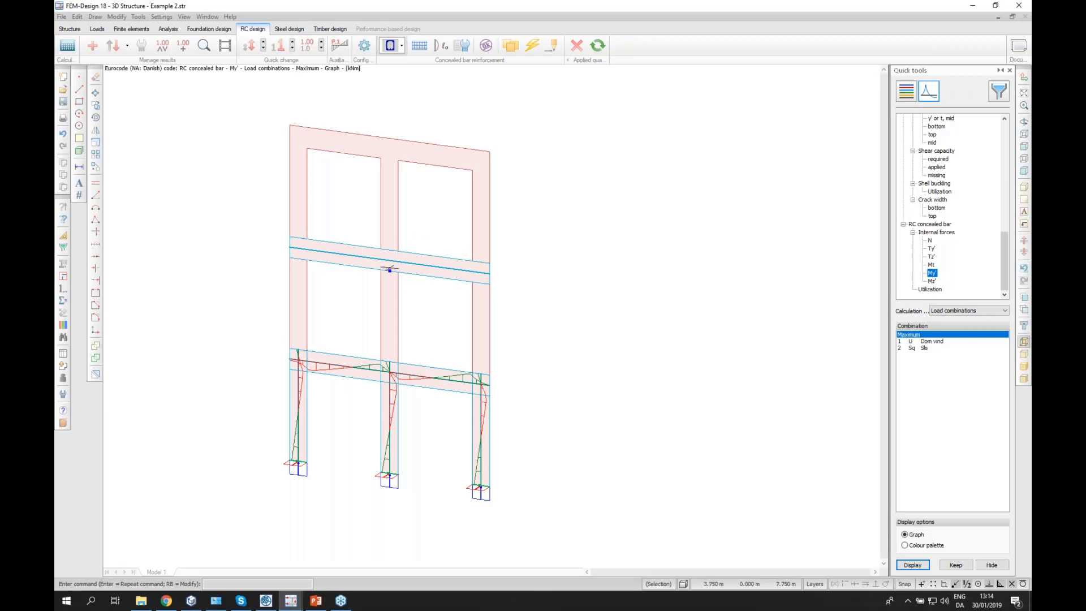
Auto design the upper horizontal concealed bar for load combinations with the utilization table displayed.
{"action": "left_click", "coordinate": [532, 45]}
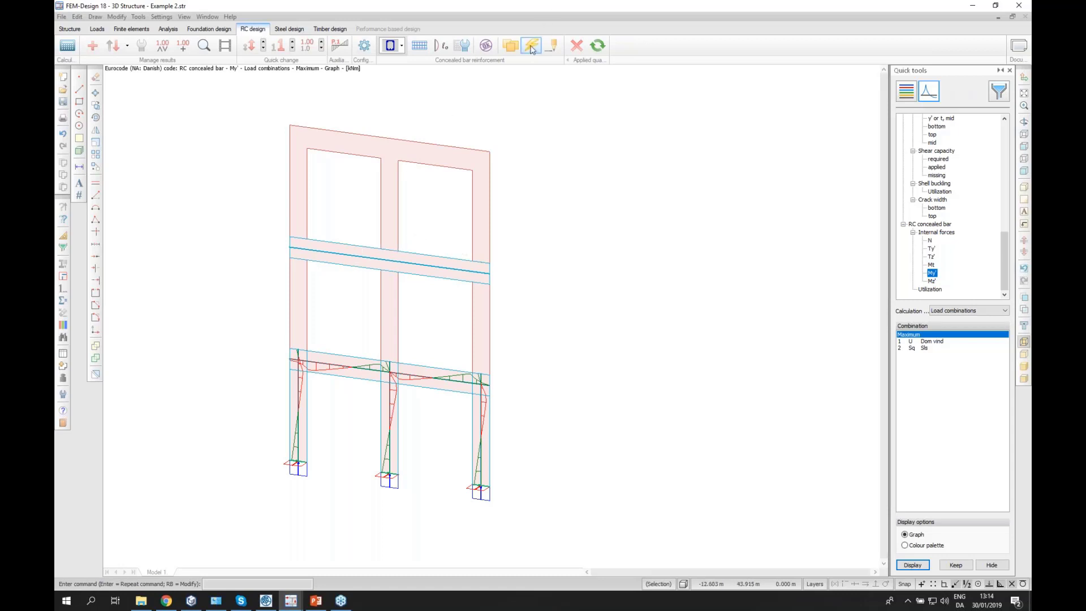
{"action": "left_click", "coordinate": [434, 266]}
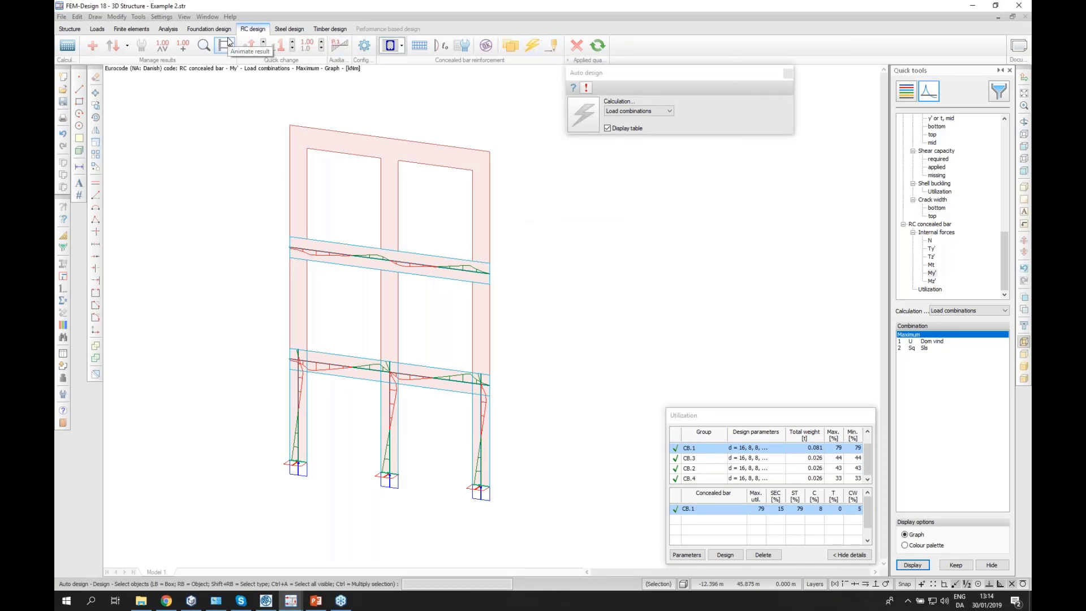
Open the upper concealed bar's detailed result and examine its reinforcement layout, cross-section, materials, section, stirrup, torsion and crack width checks.
{"action": "left_click", "coordinate": [204, 46]}
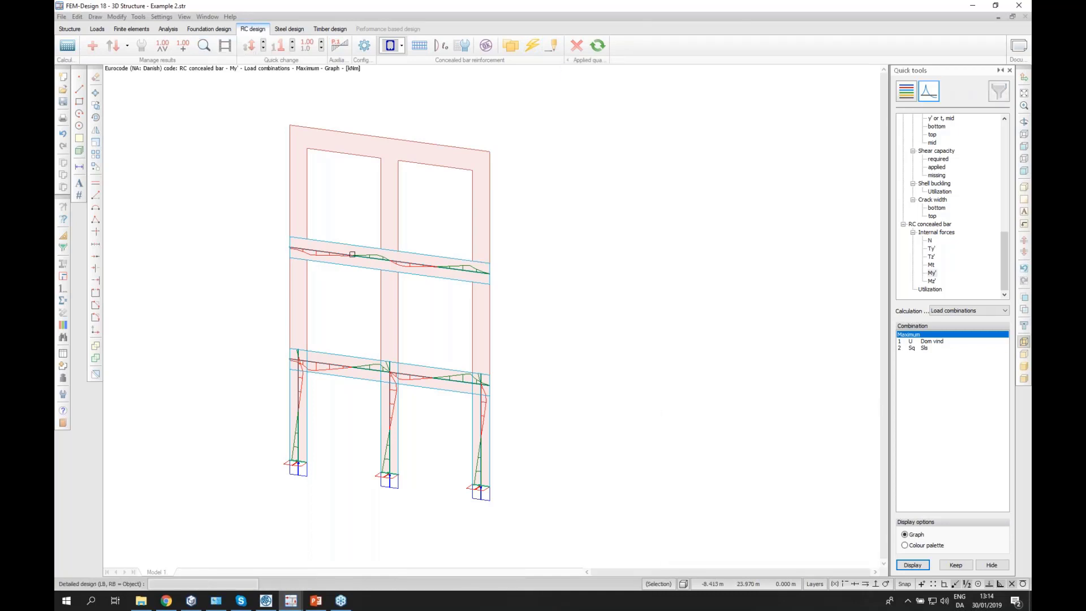
{"action": "left_click", "coordinate": [360, 257]}
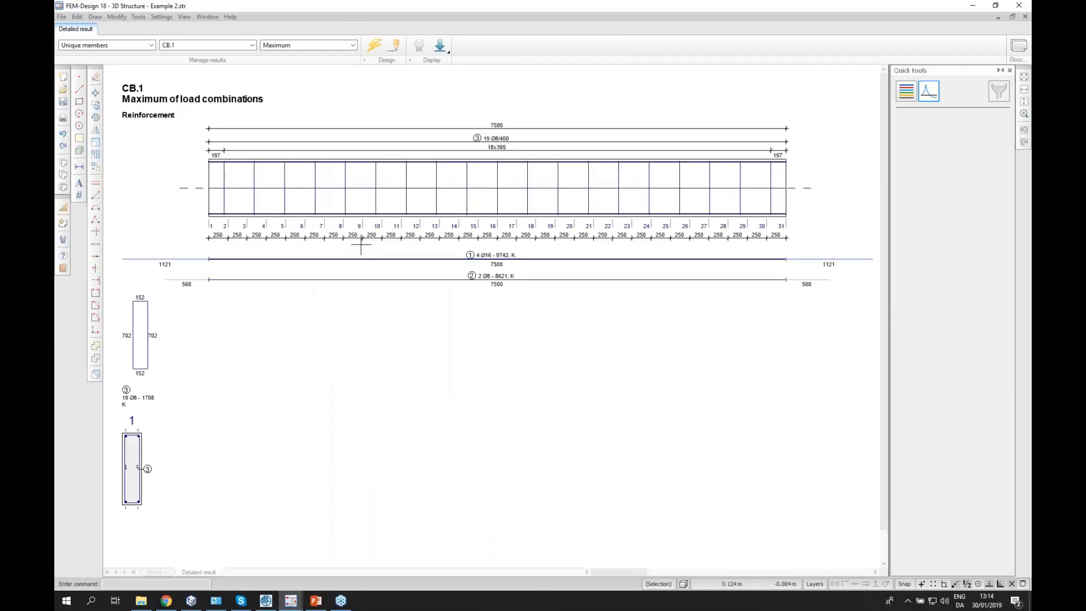
{"action": "scroll", "coordinate": [361, 244], "scroll_direction": "down", "scroll_amount": 4}
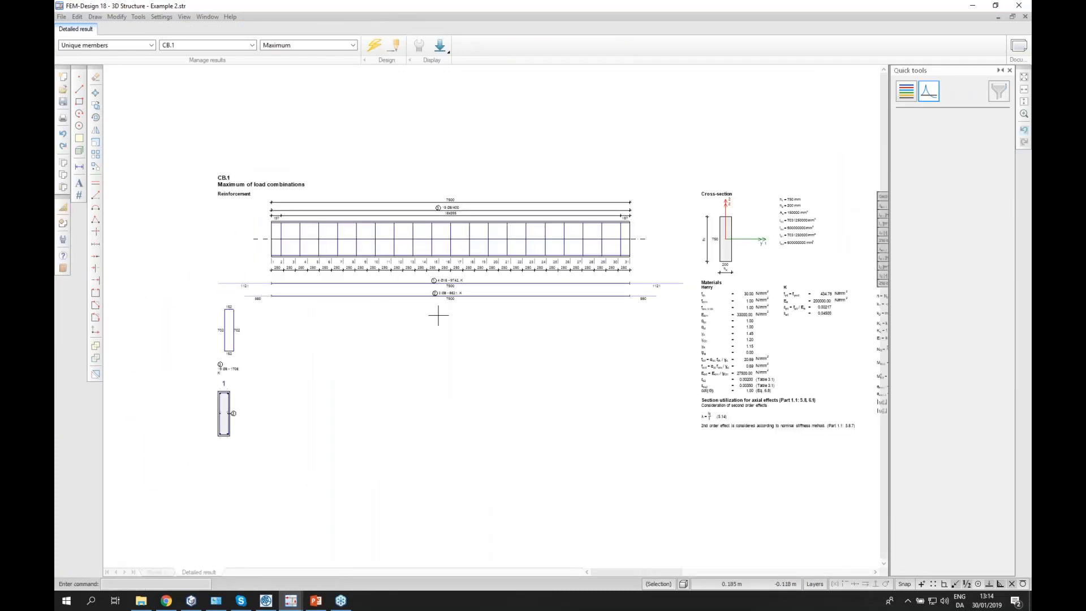
{"action": "middle_click_drag", "start_coordinate": [700, 268], "coordinate": [415, 258]}
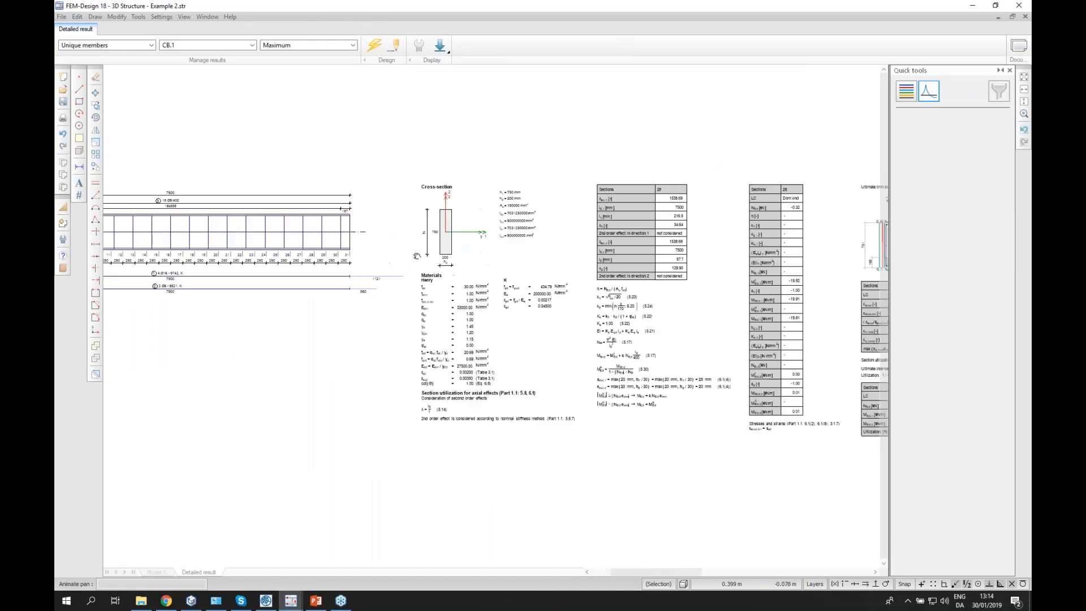
{"action": "middle_click_drag", "start_coordinate": [733, 304], "coordinate": [429, 290]}
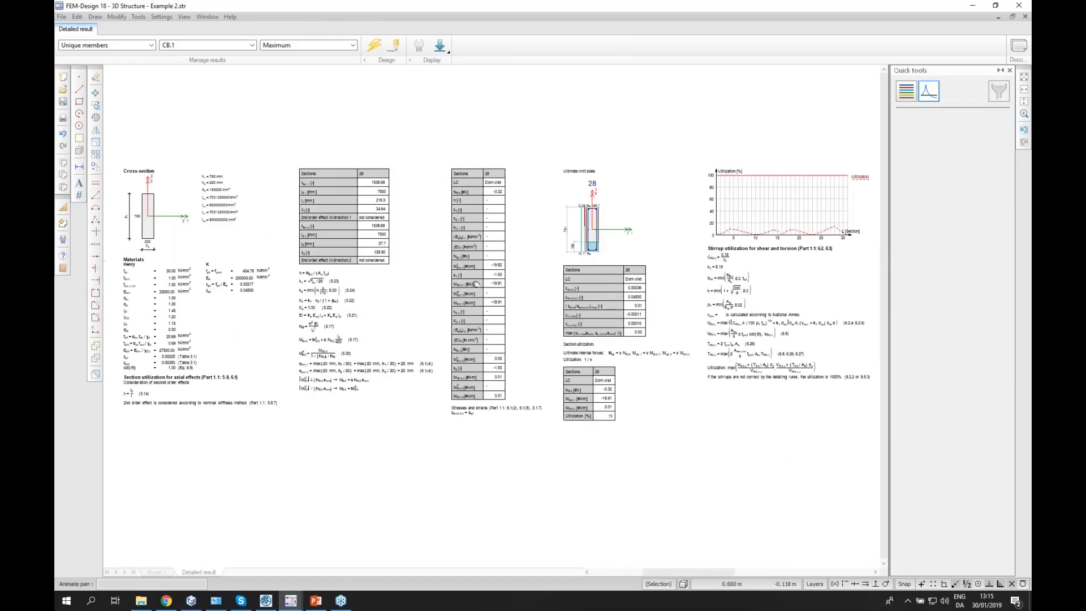
{"action": "mouse_move", "coordinate": [561, 297]}
{"action": "middle_mouse_down"}
{"action": "mouse_move", "coordinate": [700, 314]}
{"action": "mouse_move", "coordinate": [405, 297]}
{"action": "middle_mouse_up"}
{"action": "middle_click_drag", "start_coordinate": [531, 274], "coordinate": [415, 268]}
{"action": "middle_click_drag", "start_coordinate": [568, 278], "coordinate": [419, 261]}
{"action": "middle_click_drag", "start_coordinate": [627, 263], "coordinate": [262, 277]}
{"action": "middle_click_drag", "start_coordinate": [590, 298], "coordinate": [311, 284]}
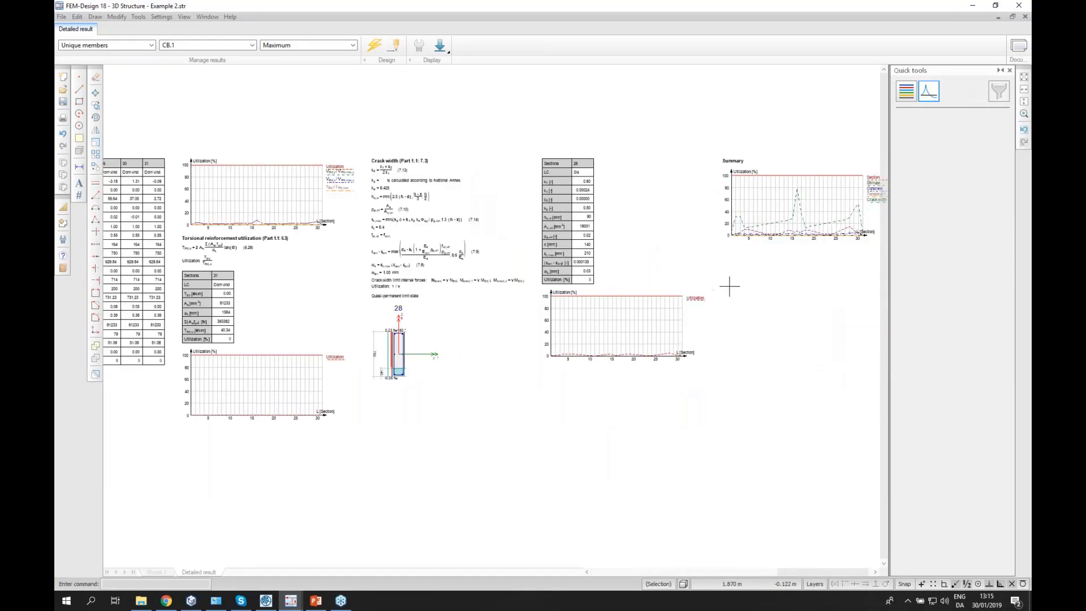
Examine the summary utilization graph up close, and look back over the crack width and torsional reinforcement results.
{"action": "middle_click_drag", "start_coordinate": [771, 272], "coordinate": [632, 282]}
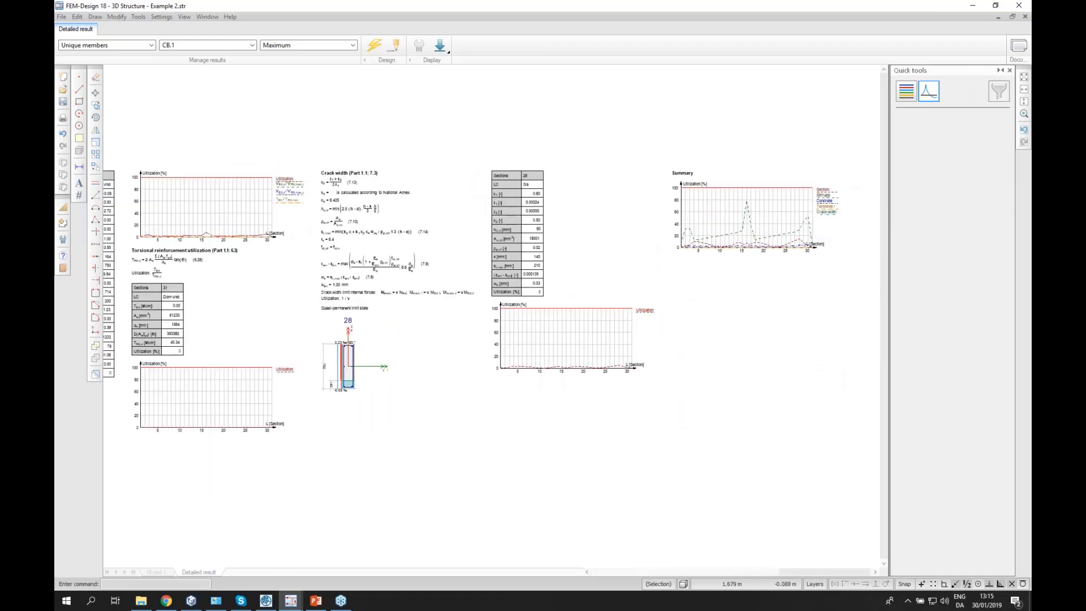
{"action": "scroll", "coordinate": [497, 264], "scroll_direction": "up", "scroll_amount": 3}
{"action": "middle_click_drag", "start_coordinate": [742, 253], "coordinate": [404, 254]}
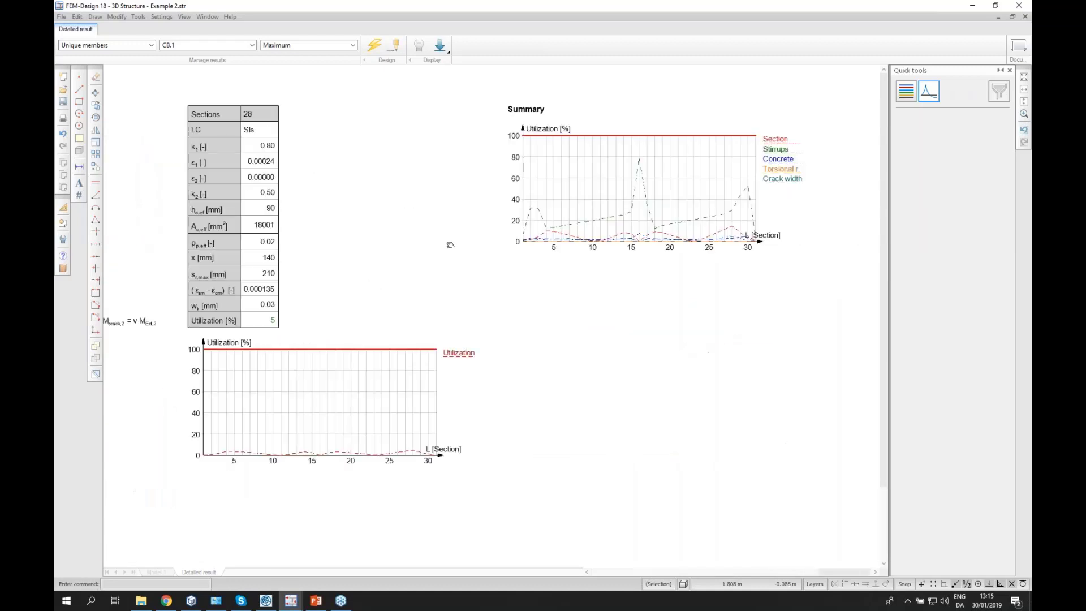
{"action": "scroll", "coordinate": [454, 247], "scroll_direction": "down", "scroll_amount": 2}
{"action": "middle_click_drag", "start_coordinate": [557, 274], "coordinate": [557, 273]}
{"action": "middle_click_drag", "start_coordinate": [357, 268], "coordinate": [705, 287]}
{"action": "middle_click_drag", "start_coordinate": [417, 293], "coordinate": [426, 296]}
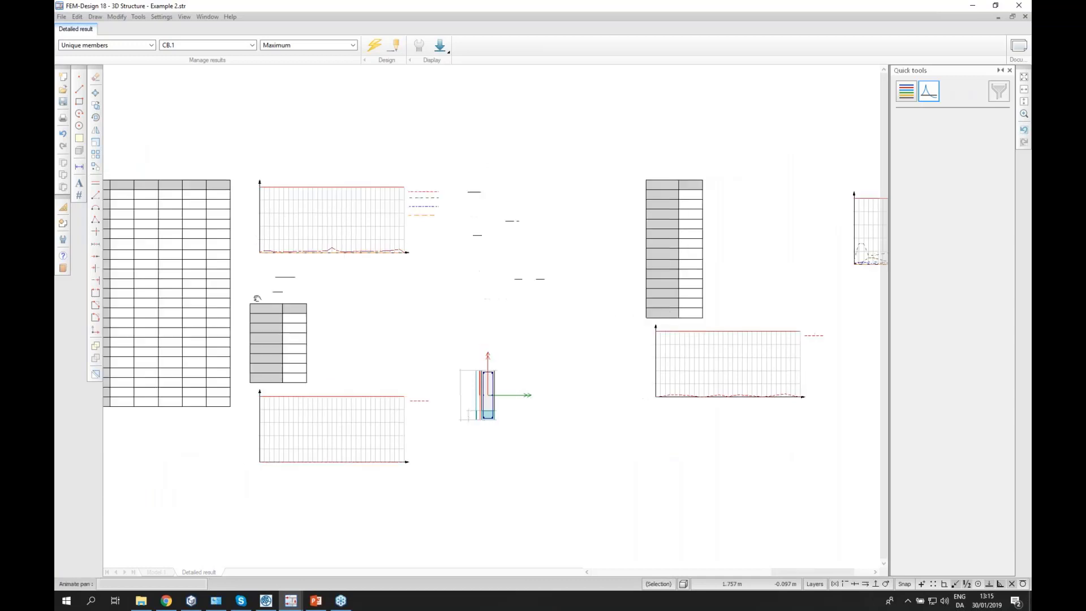
{"action": "middle_click_drag", "start_coordinate": [232, 318], "coordinate": [386, 334]}
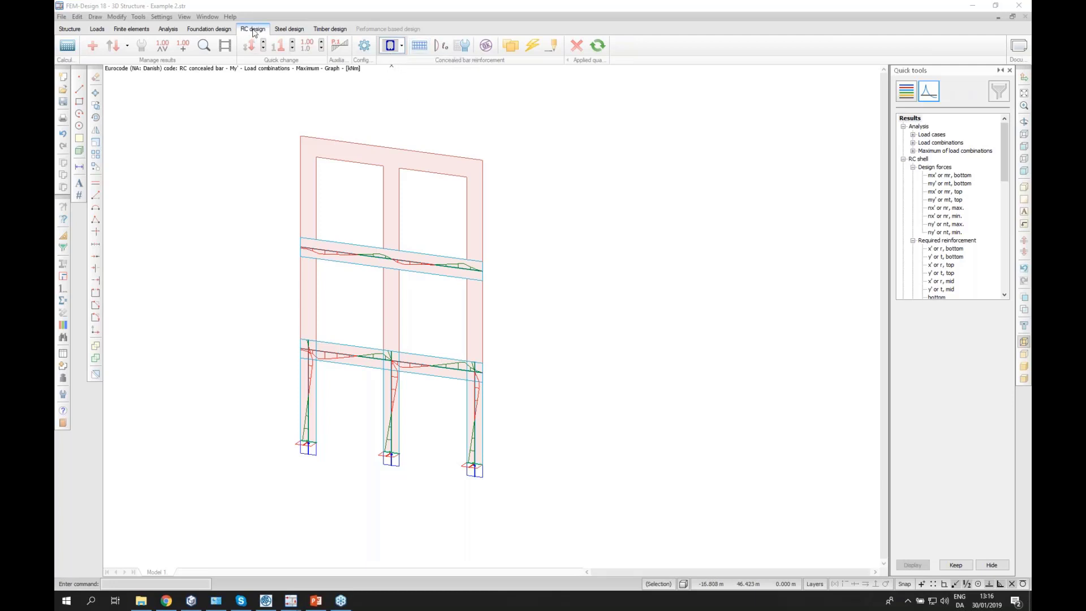
{"action": "left_click", "coordinate": [401, 46]}
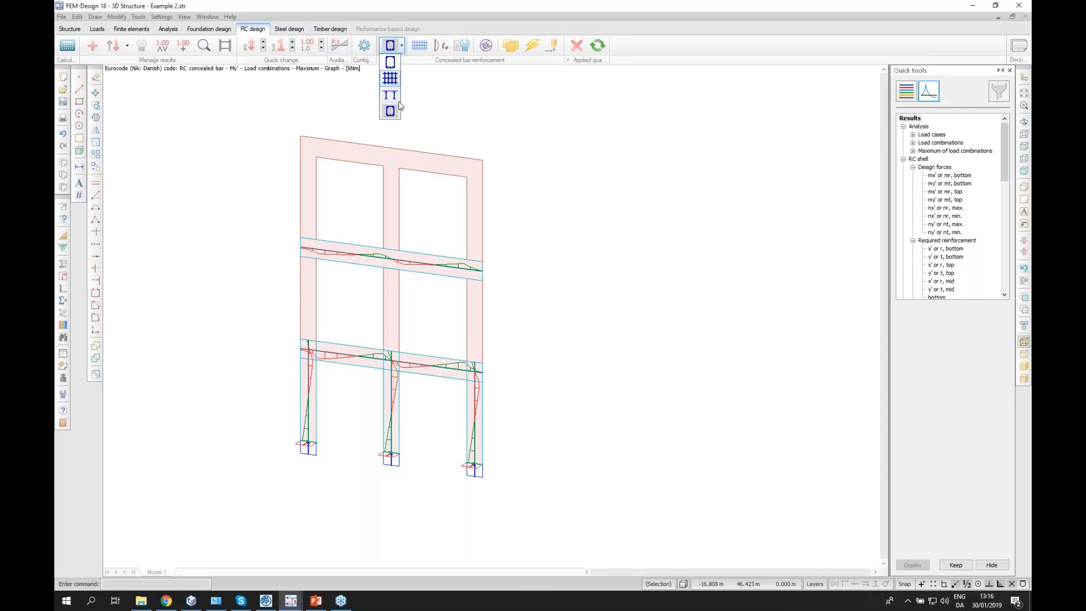
{"action": "left_click", "coordinate": [390, 112]}
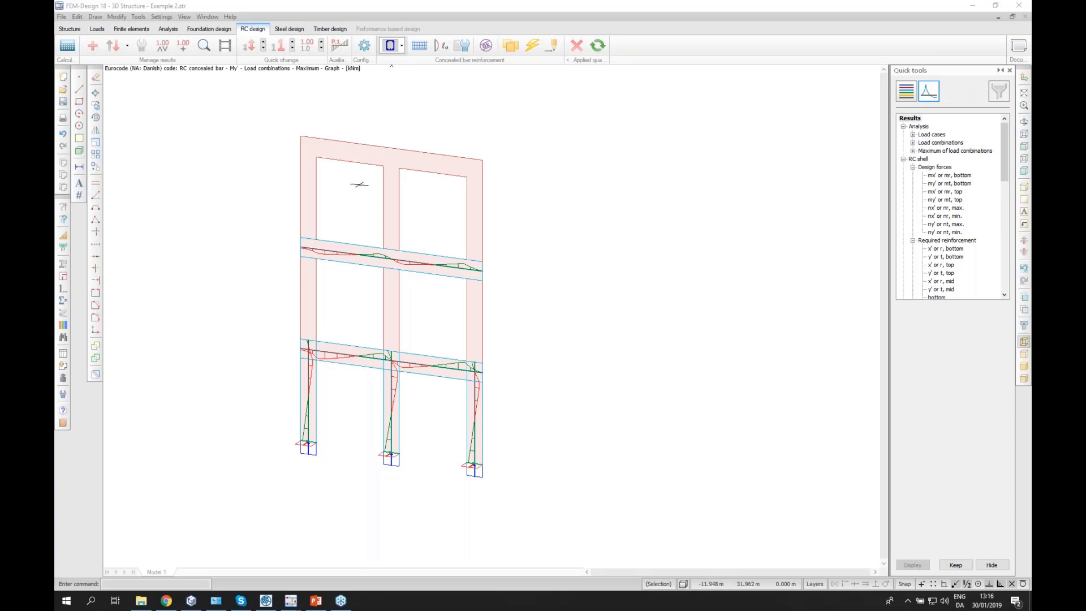
Switch to the Example 1 steel model and display its bars' stiff-direction flexural buckling lengths, with the Buckling length window moved lower.
{"action": "mouse_move", "coordinate": [289, 603]}
{"action": "left_click", "coordinate": [303, 557]}
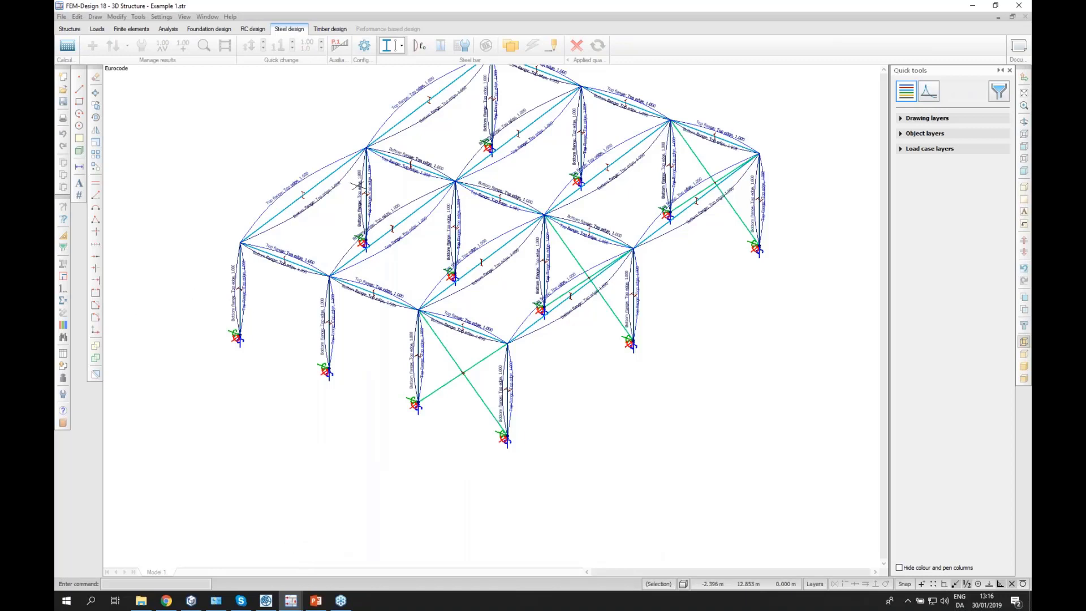
{"action": "left_click", "coordinate": [418, 48]}
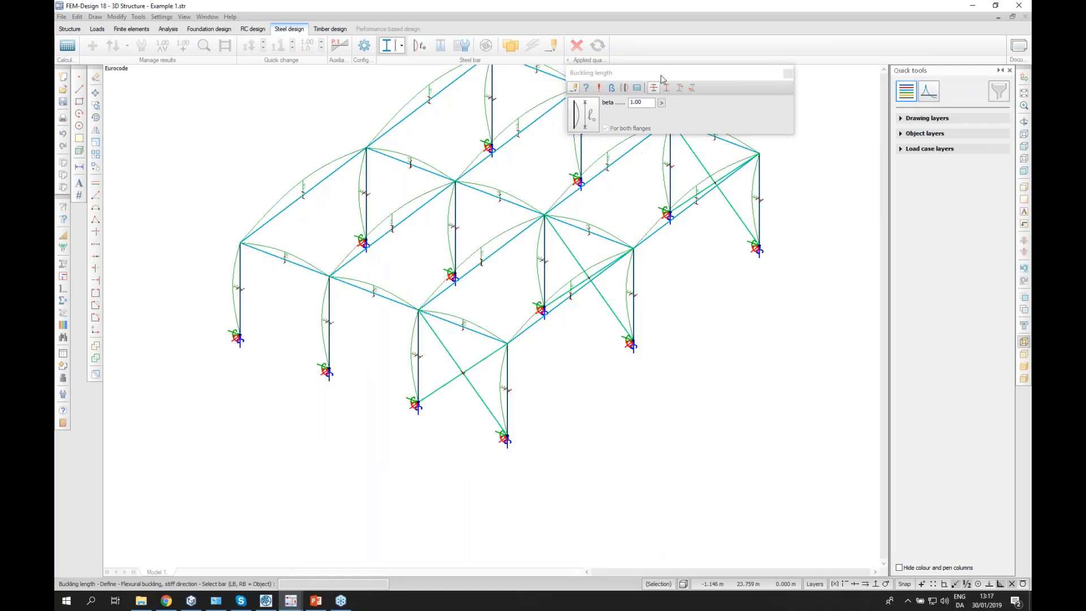
{"action": "left_click_drag", "start_coordinate": [662, 78], "coordinate": [647, 270]}
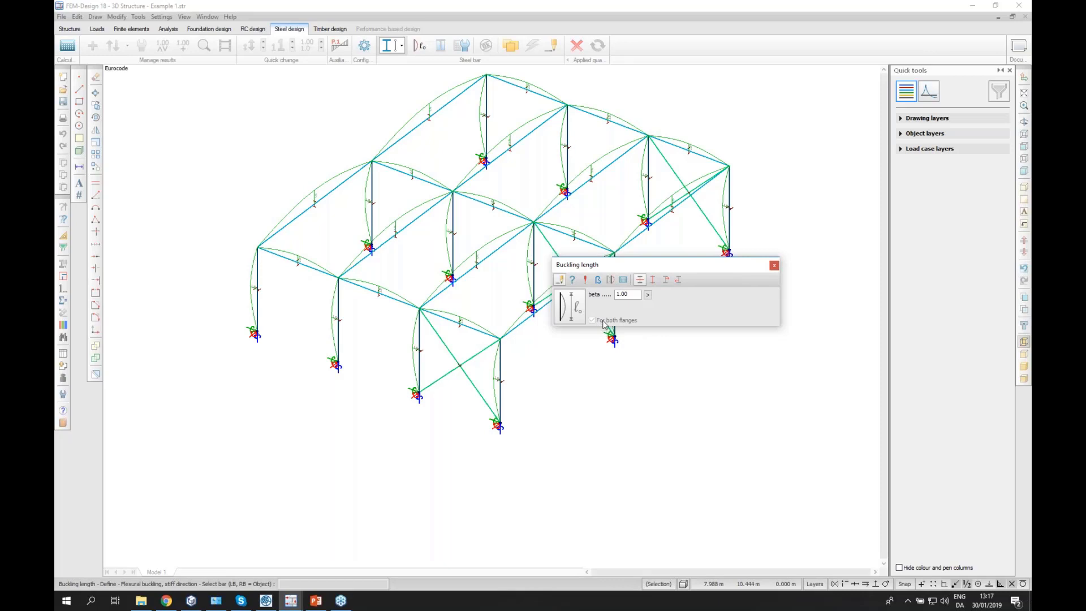
Look at the top flange's lateral torsional buckling settings, try the Continuously restrained option, and discard the change.
{"action": "left_click", "coordinate": [666, 280]}
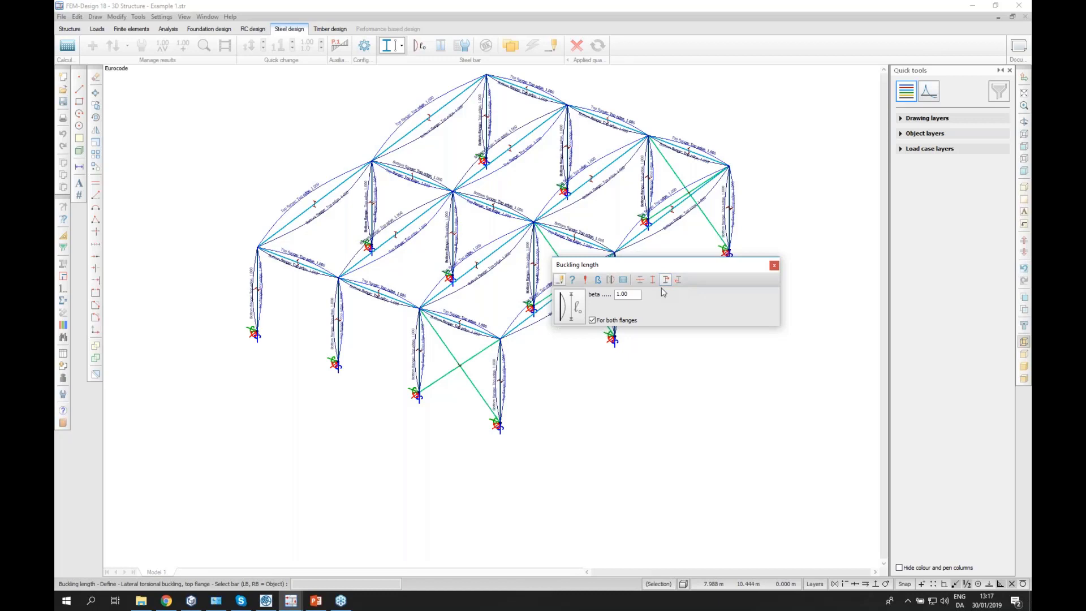
{"action": "left_click", "coordinate": [570, 305]}
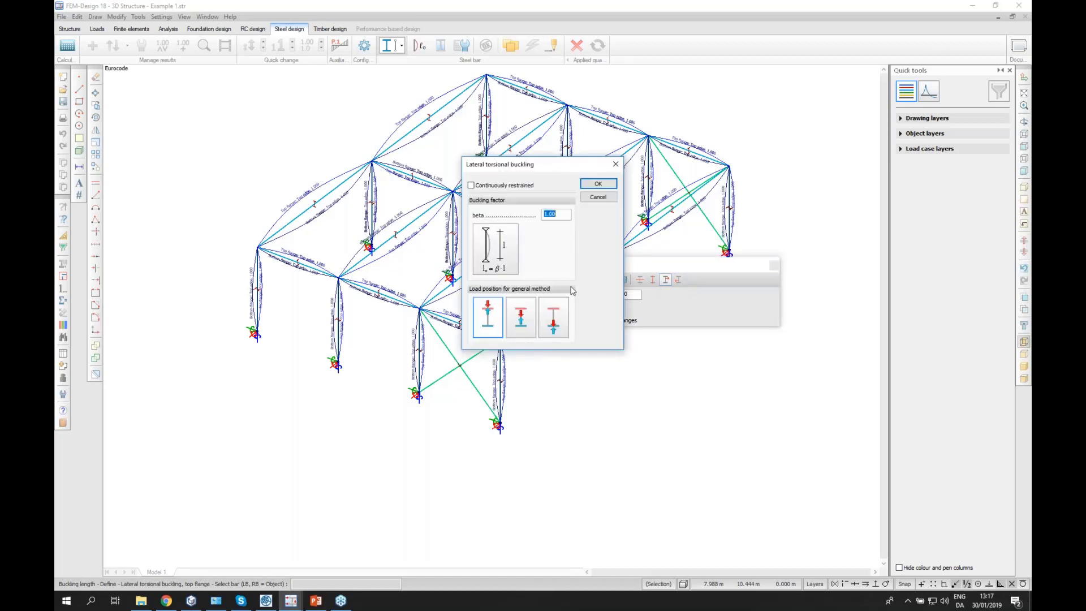
{"action": "left_click_drag", "start_coordinate": [568, 167], "coordinate": [631, 251]}
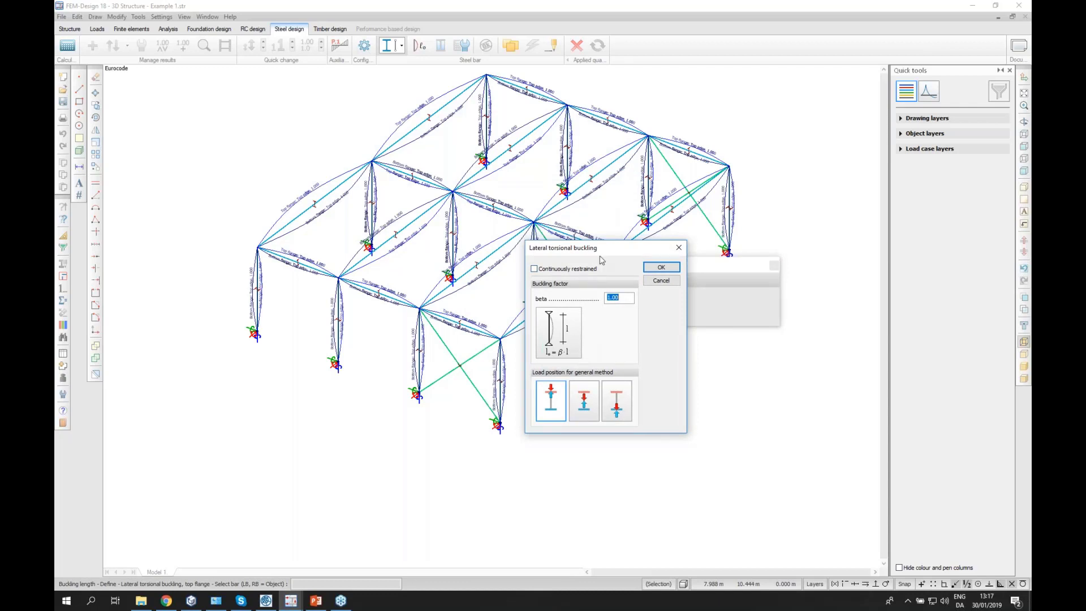
{"action": "left_click_drag", "start_coordinate": [607, 252], "coordinate": [613, 255]}
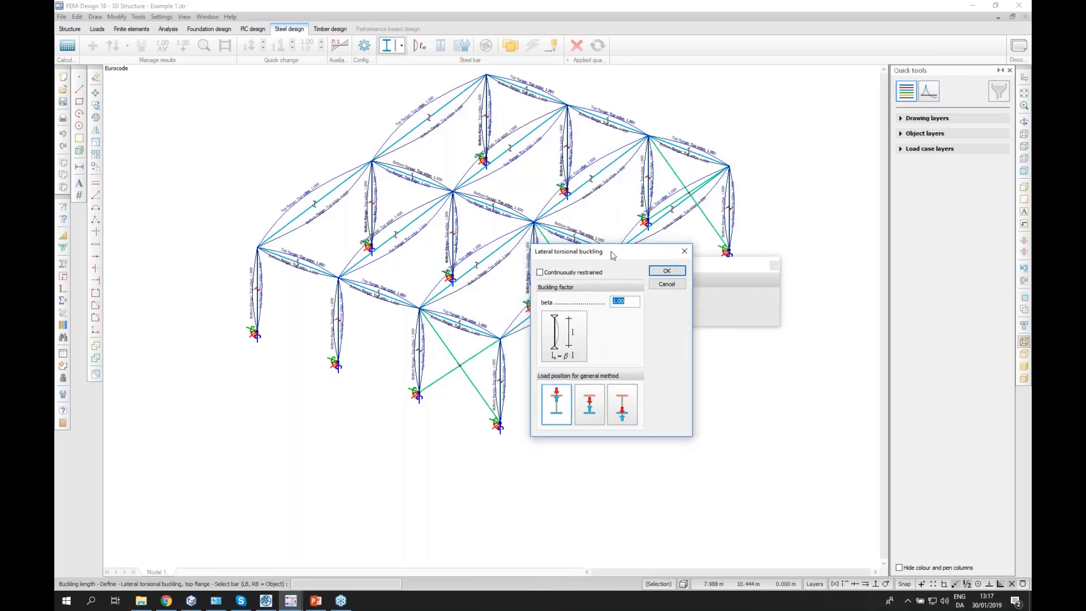
{"action": "left_click", "coordinate": [540, 272]}
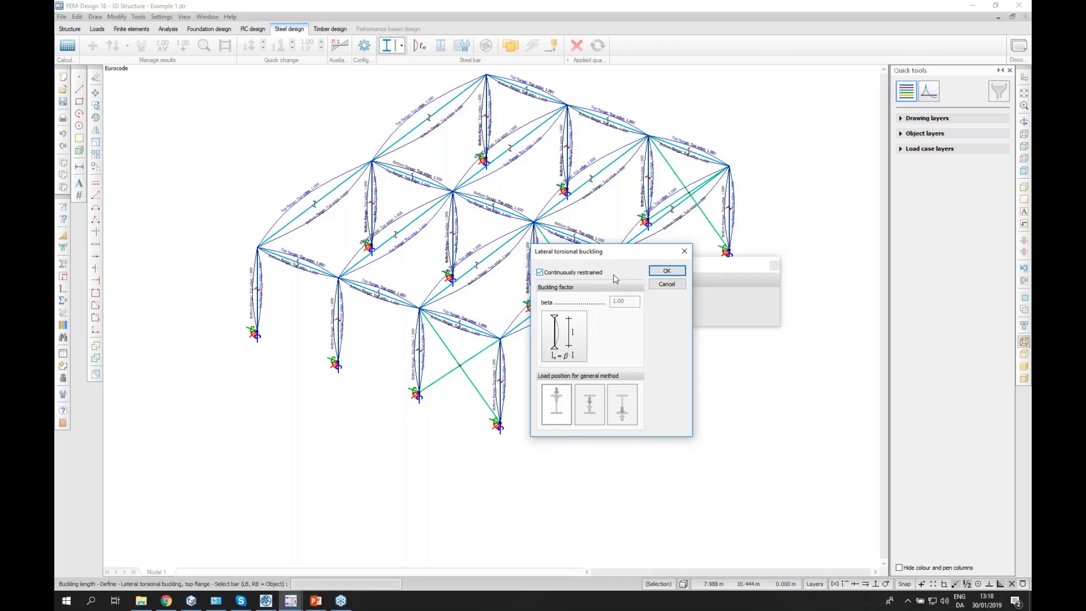
{"action": "left_click", "coordinate": [674, 288]}
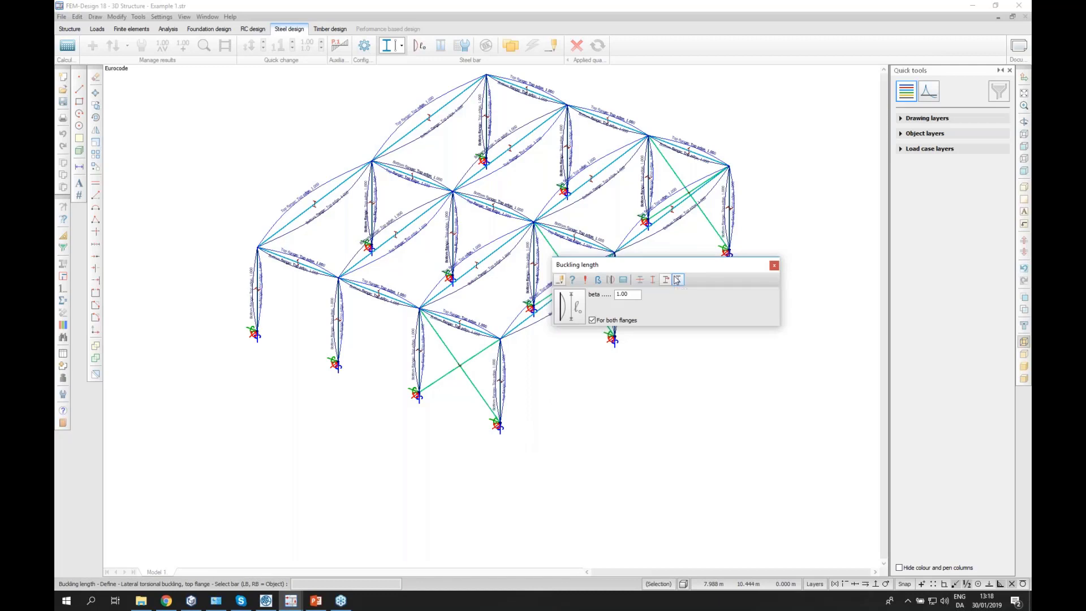
Apply a beta factor of 1.00 to the frame bars for bottom-flange LTB only, and re-enable top-flange LTB and stiff-direction flexural buckling.
{"action": "left_click", "coordinate": [599, 280]}
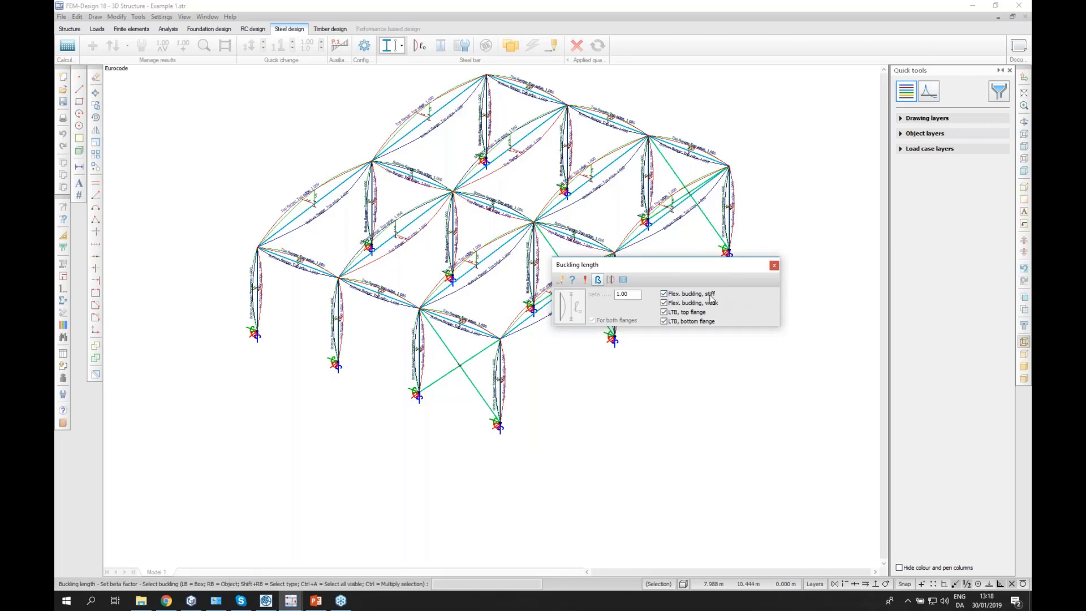
{"action": "left_click", "coordinate": [665, 296]}
{"action": "left_click", "coordinate": [665, 304]}
{"action": "left_click", "coordinate": [665, 313]}
{"action": "left_click_drag", "start_coordinate": [551, 480], "coordinate": [225, 201]}
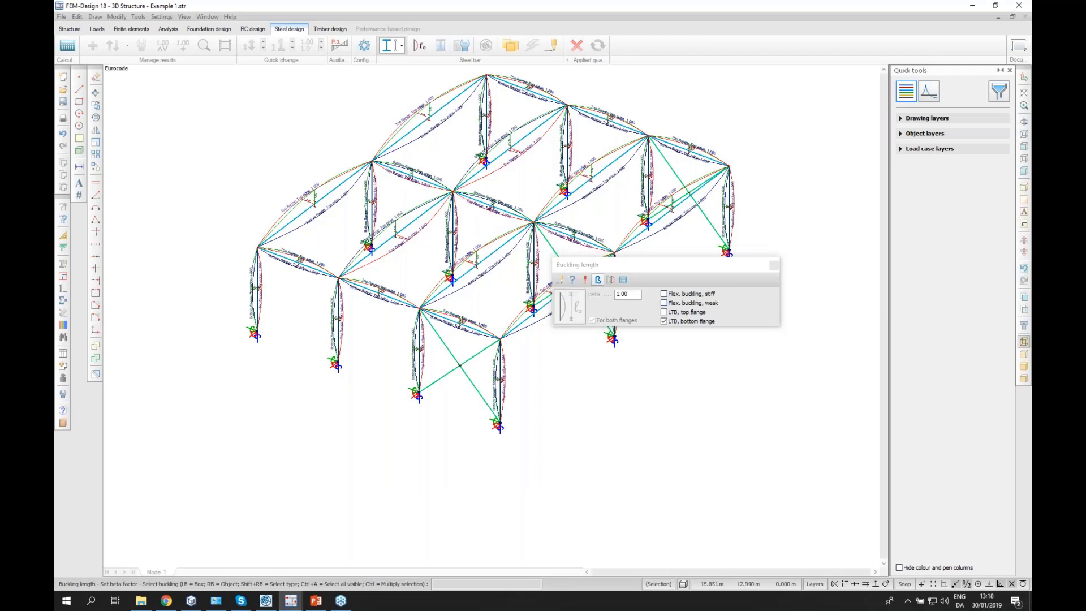
{"action": "left_click", "coordinate": [665, 312]}
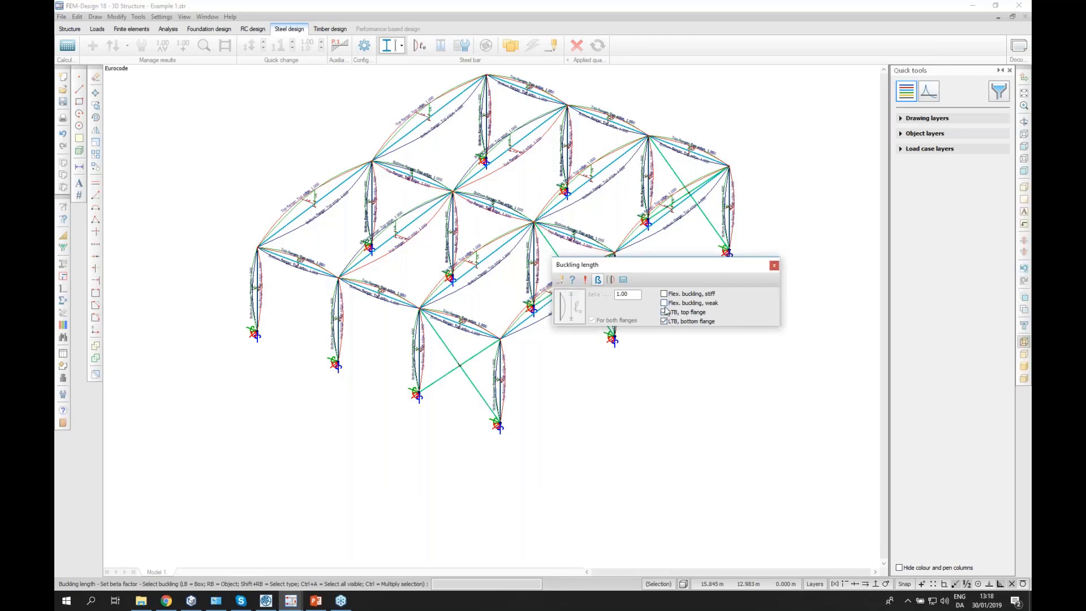
{"action": "left_click", "coordinate": [664, 294]}
Run the automatic beta calculation for stiff-direction flexural buckling on the front frame bars and inspect the beta values across the frame.
{"action": "left_click", "coordinate": [624, 280]}
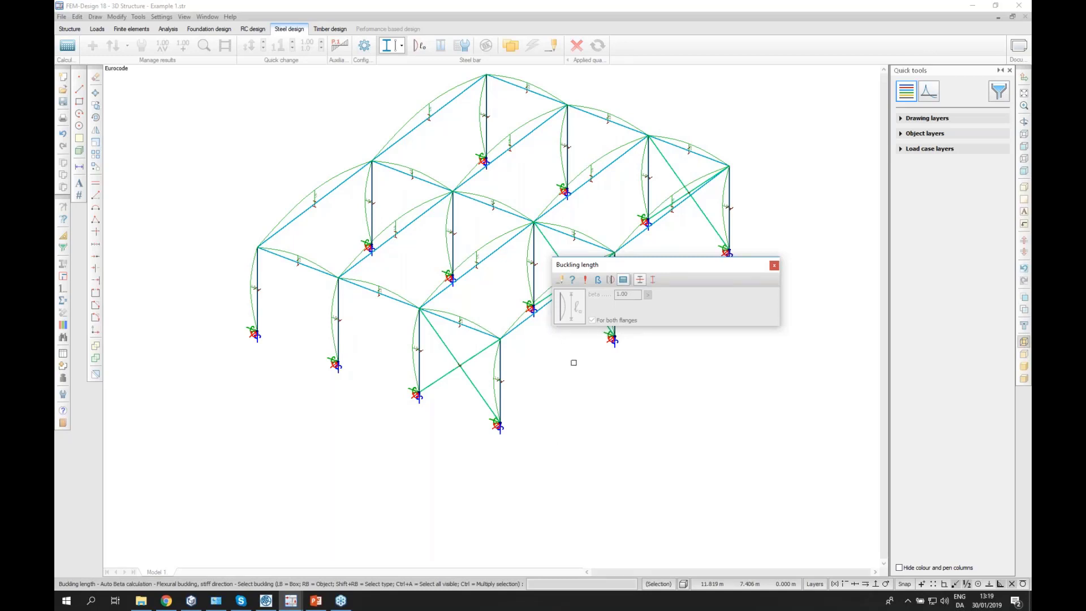
{"action": "left_click_drag", "start_coordinate": [538, 471], "coordinate": [396, 286]}
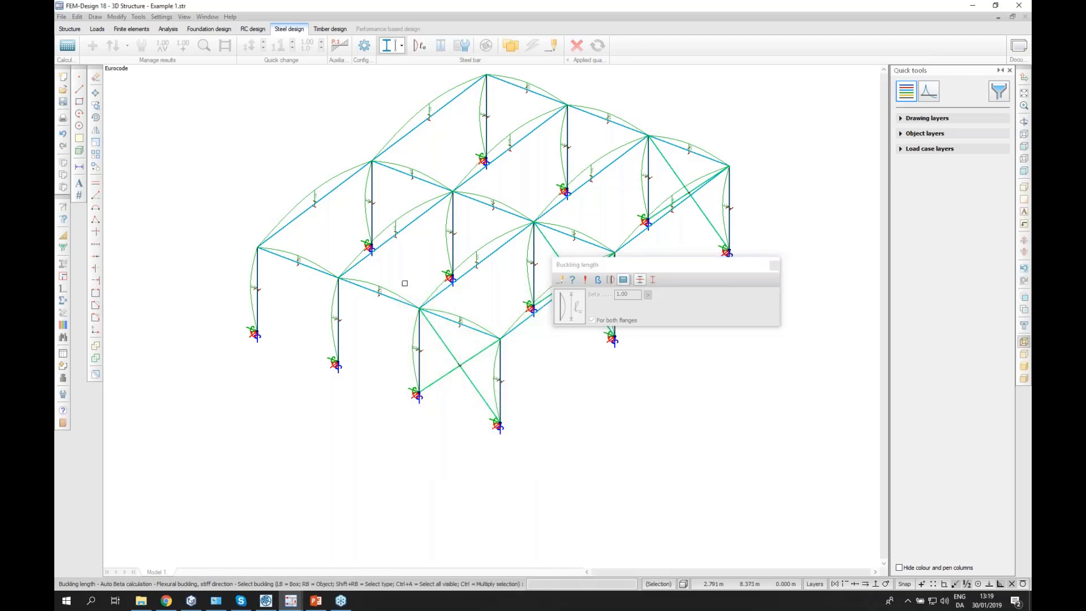
{"action": "scroll", "coordinate": [405, 282], "scroll_direction": "up", "scroll_amount": 3}
{"action": "middle_click_drag", "start_coordinate": [382, 448], "coordinate": [562, 526]}
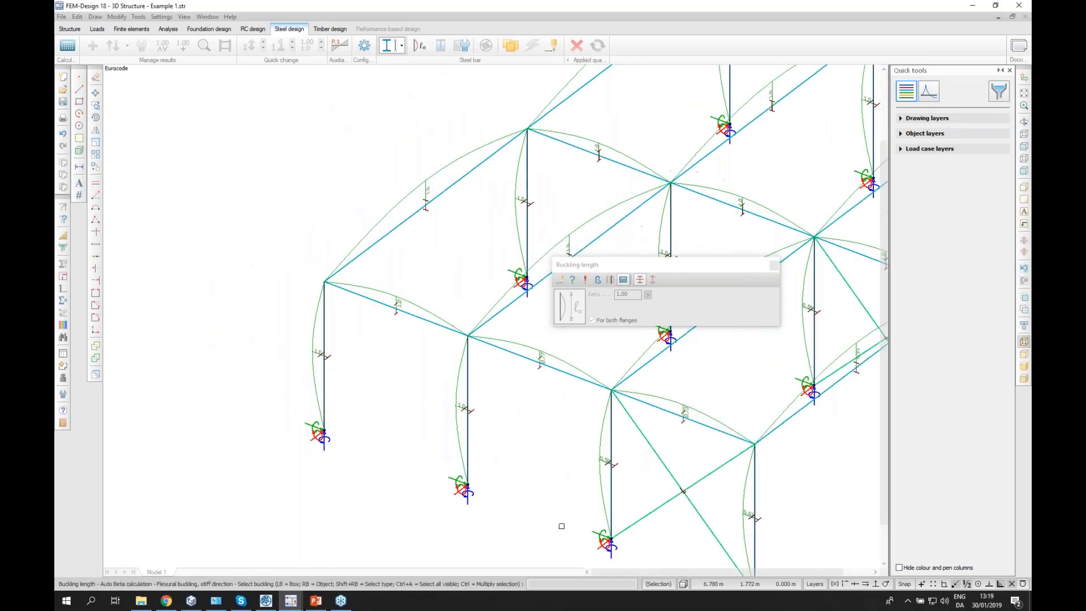
{"action": "left_click_drag", "start_coordinate": [534, 528], "coordinate": [247, 183]}
{"action": "middle_click_drag", "start_coordinate": [669, 211], "coordinate": [344, 210]}
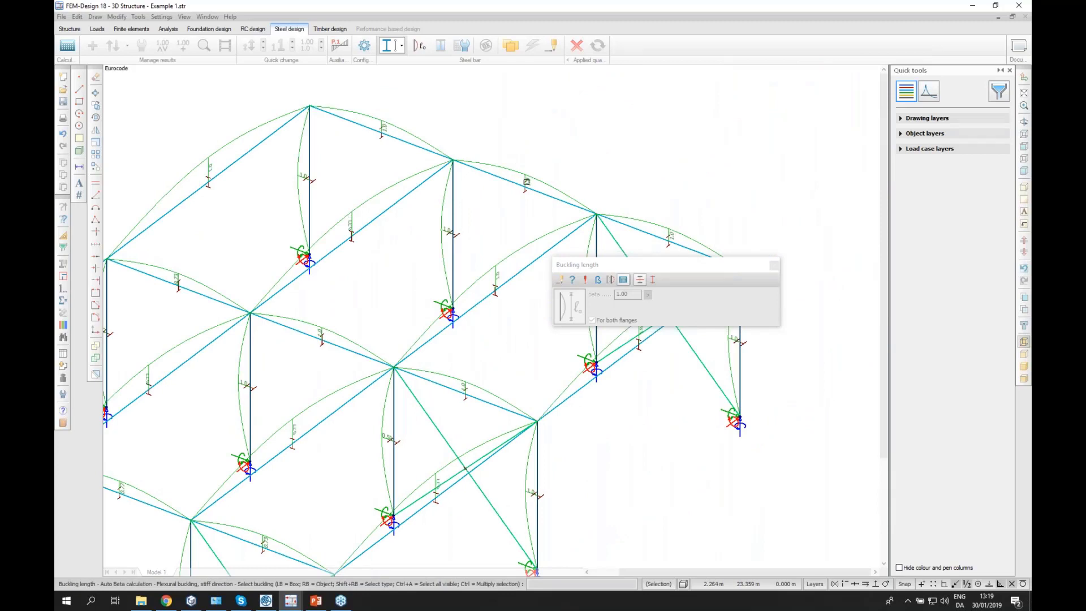
Look at a frame beam's stiff-direction flexural buckling properties, try the Sway option, and discard the change.
{"action": "left_click", "coordinate": [527, 182]}
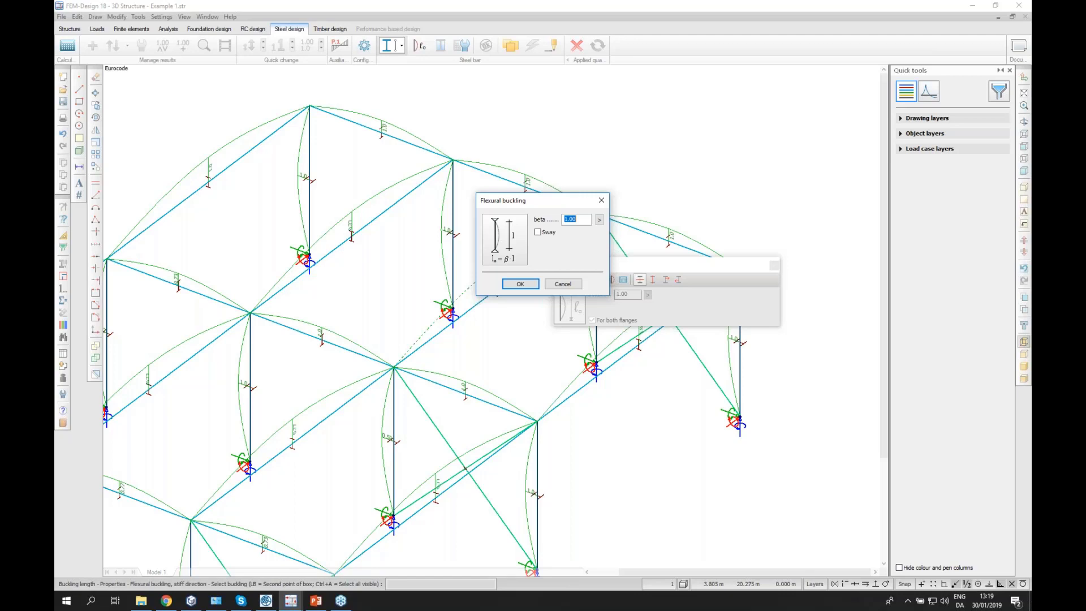
{"action": "left_click", "coordinate": [545, 233]}
{"action": "left_click_drag", "start_coordinate": [555, 206], "coordinate": [495, 277]}
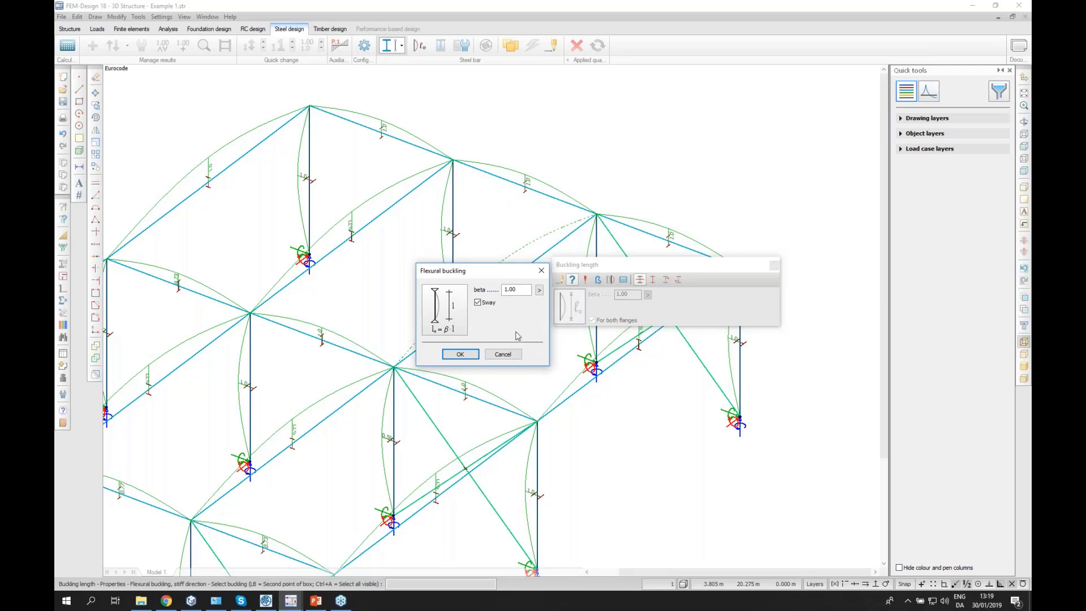
{"action": "left_click", "coordinate": [515, 357]}
{"action": "middle_click", "coordinate": [515, 356]}
{"action": "middle_click", "coordinate": [515, 355]}
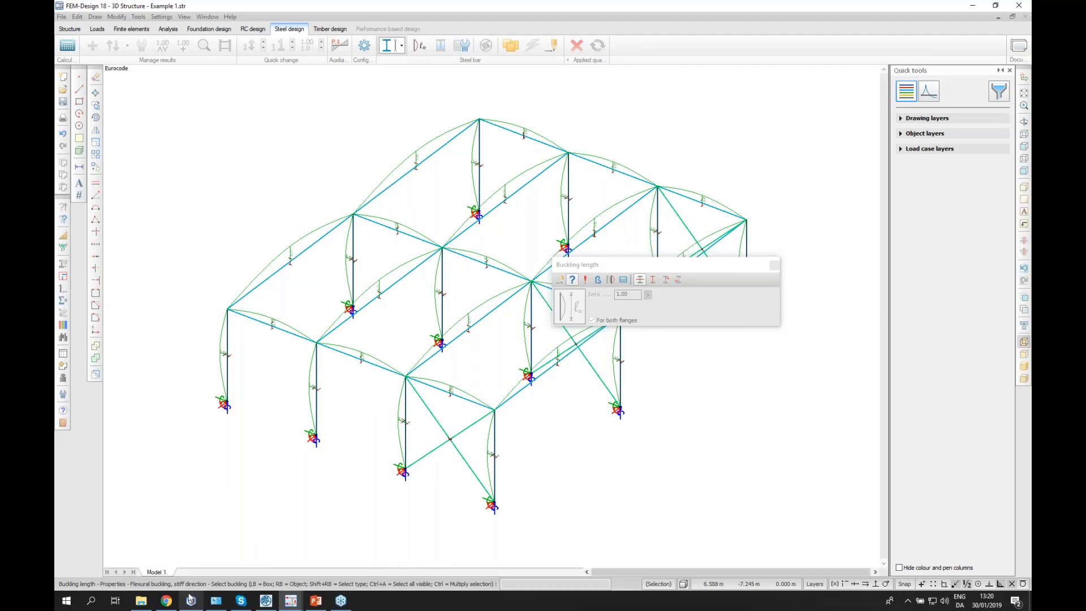
Return to the Example 1 steel model and open the online FEM-Design Manuals page from its help resources.
{"action": "mouse_move", "coordinate": [169, 603]}
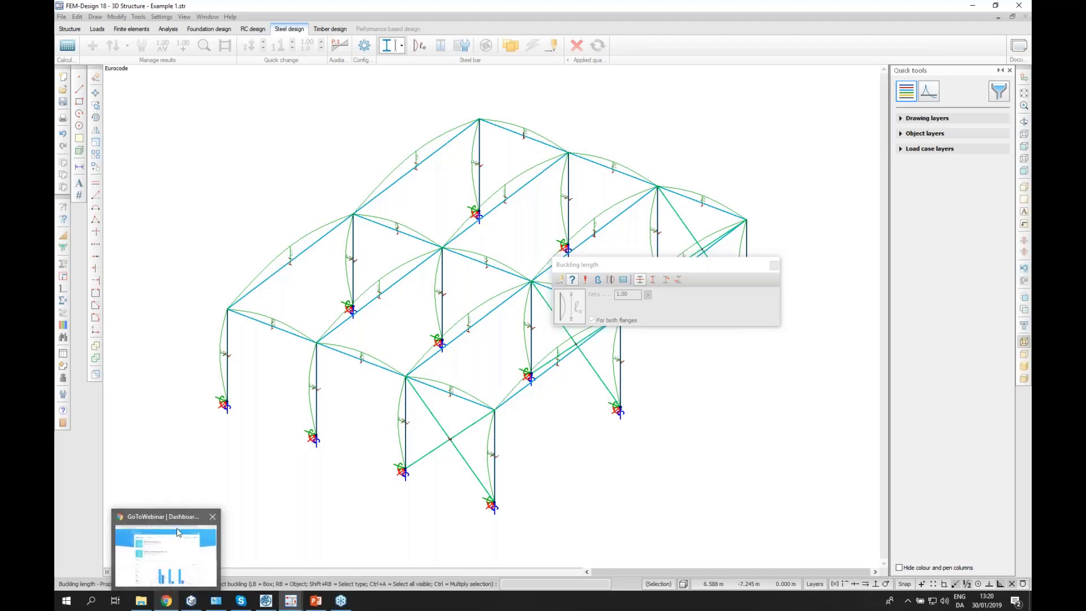
{"action": "mouse_move", "coordinate": [177, 531]}
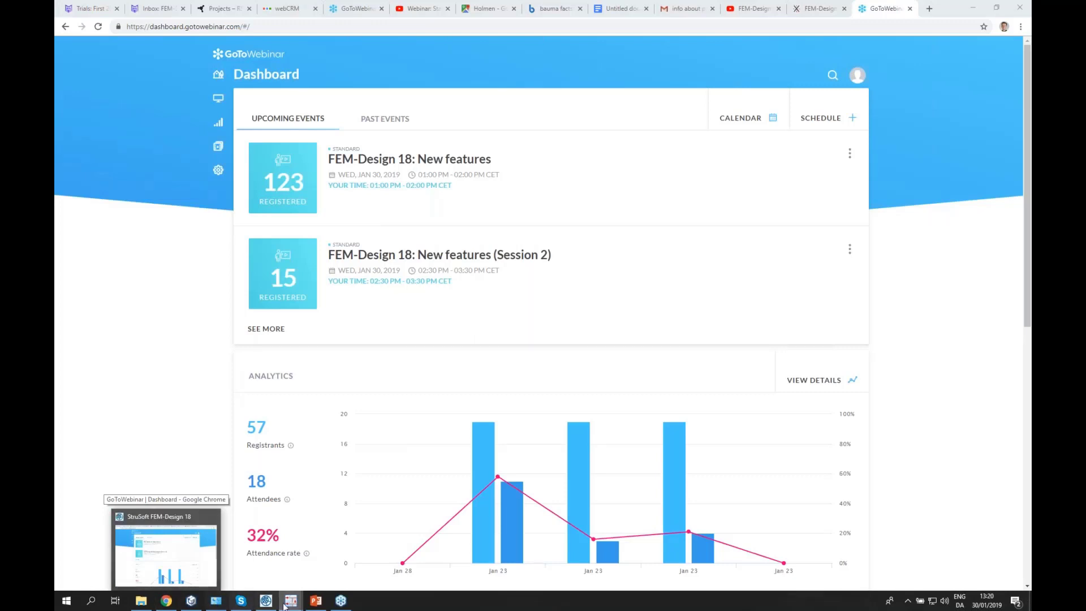
{"action": "mouse_move", "coordinate": [290, 601]}
{"action": "mouse_move", "coordinate": [866, 548]}
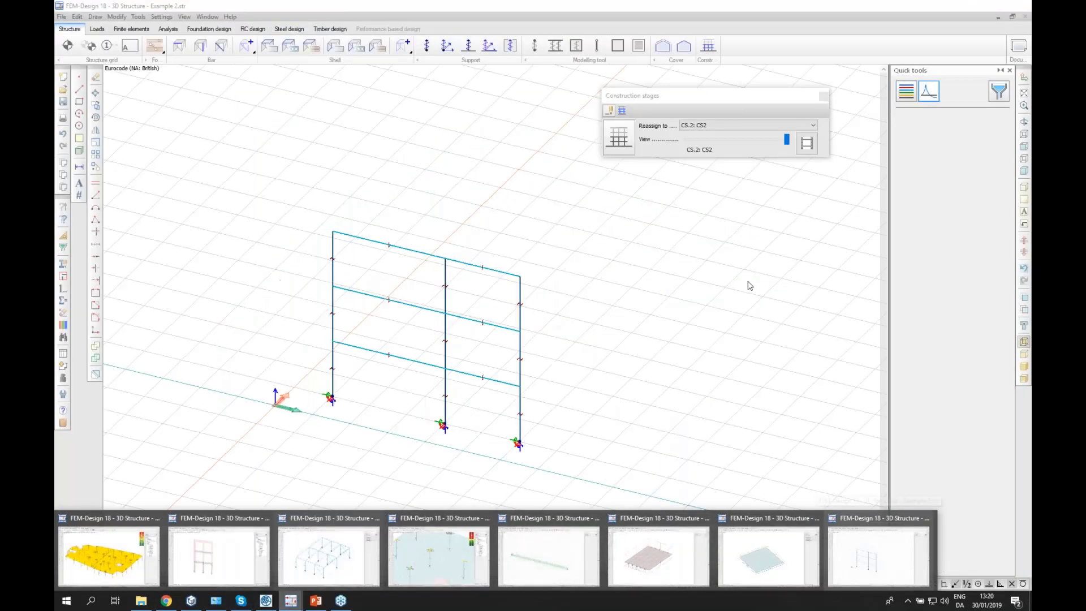
{"action": "left_click", "coordinate": [328, 557]}
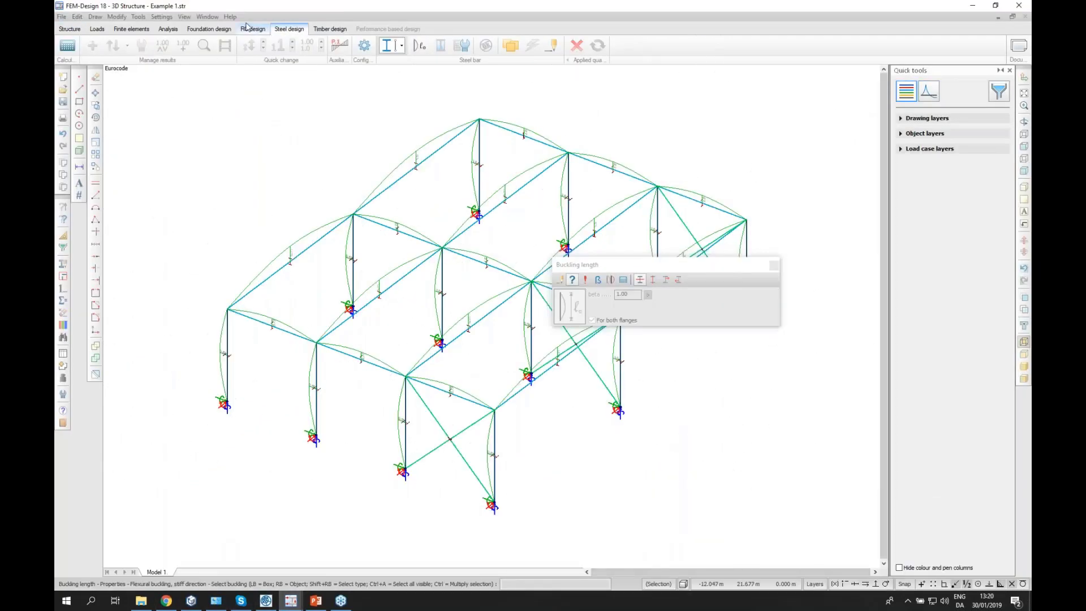
{"action": "left_click", "coordinate": [229, 17]}
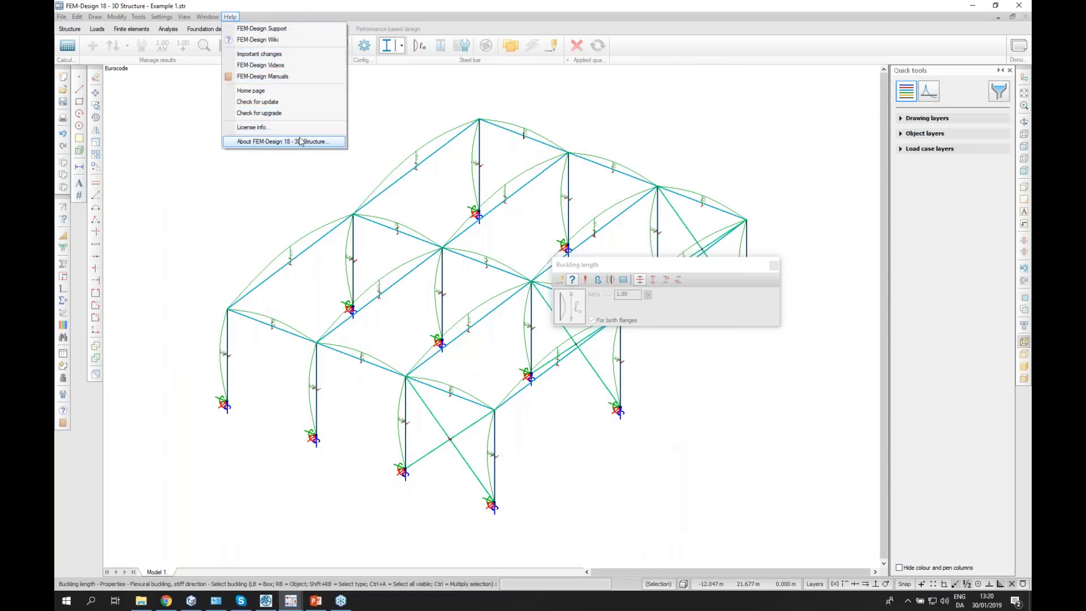
{"action": "left_click", "coordinate": [294, 81]}
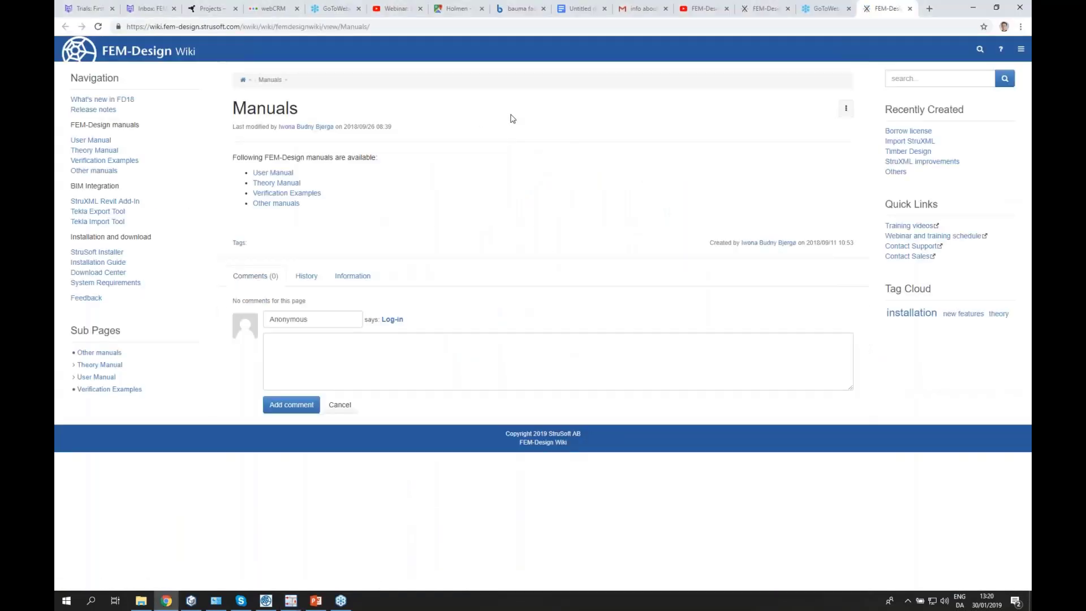
Open the What's new in FD18 wiki page and look through its list of new features.
{"action": "left_click", "coordinate": [113, 102]}
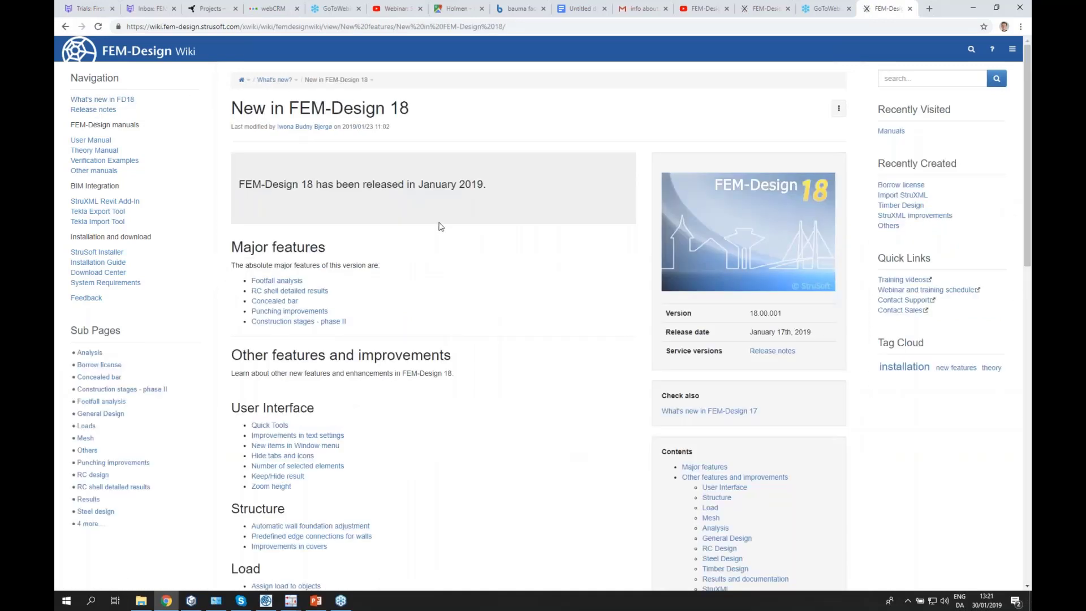
{"action": "scroll", "coordinate": [439, 228], "scroll_direction": "down", "scroll_amount": 5}
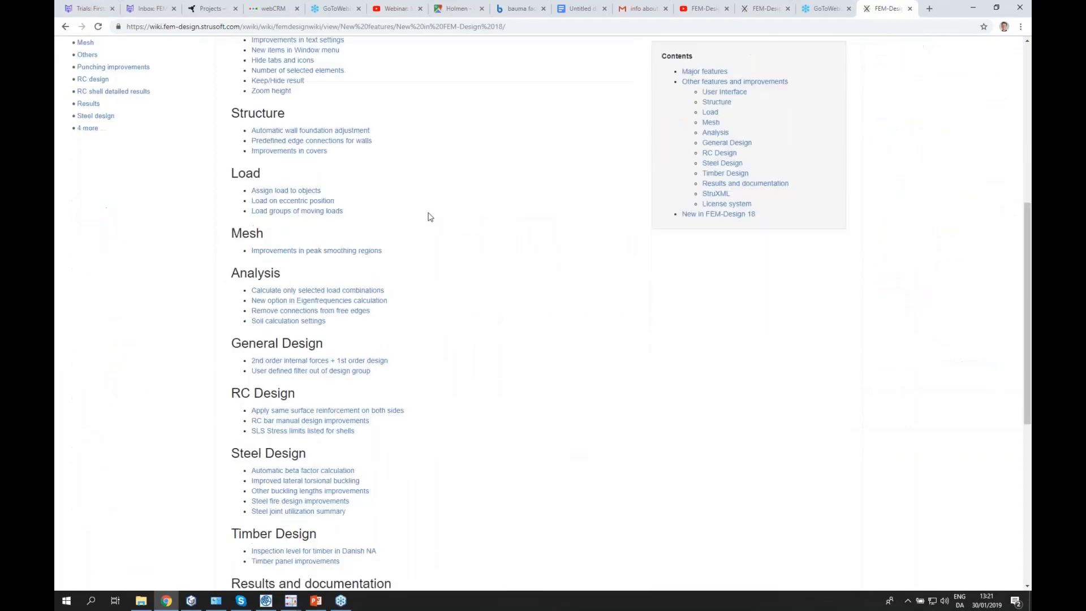
{"action": "scroll", "coordinate": [430, 217], "scroll_direction": "up", "scroll_amount": 3}
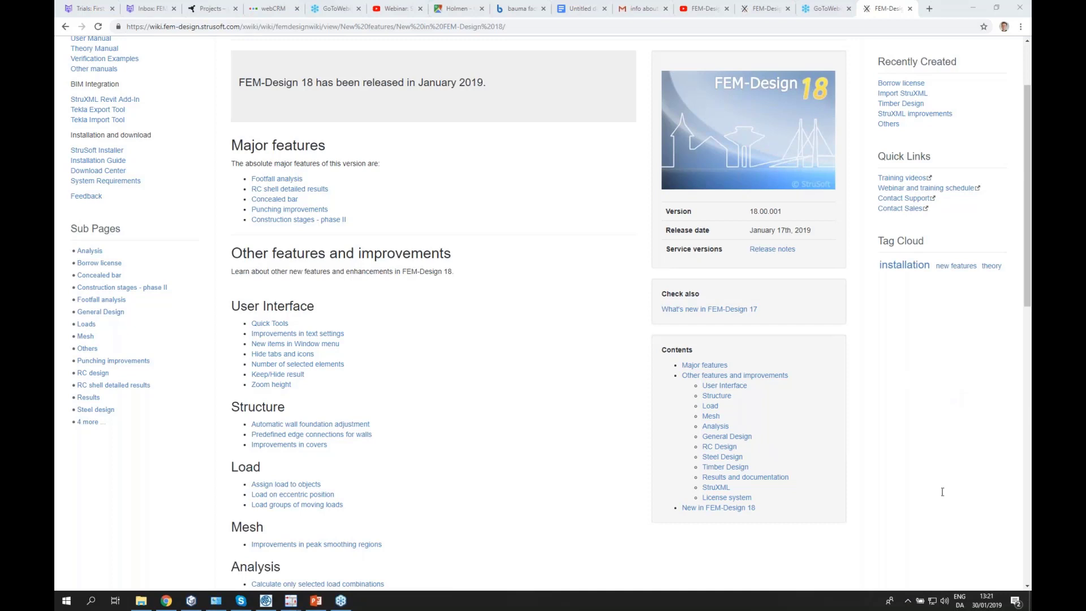
Copy the web address of the New in FEM-Design 18 wiki page.
{"action": "left_click", "coordinate": [199, 27]}
{"action": "right_click", "coordinate": [200, 27]}
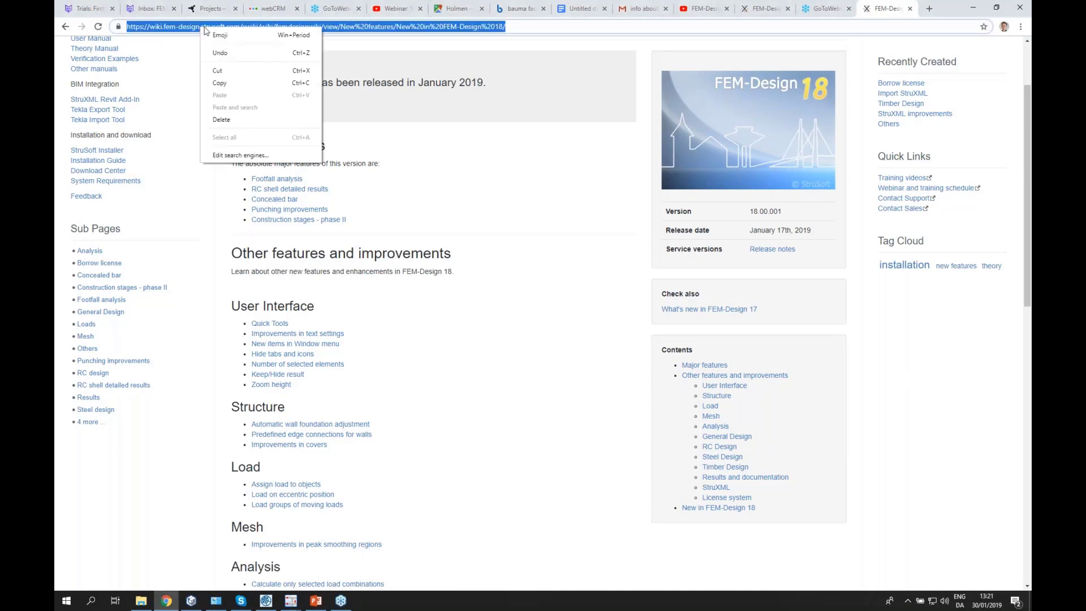
{"action": "left_click", "coordinate": [238, 85]}
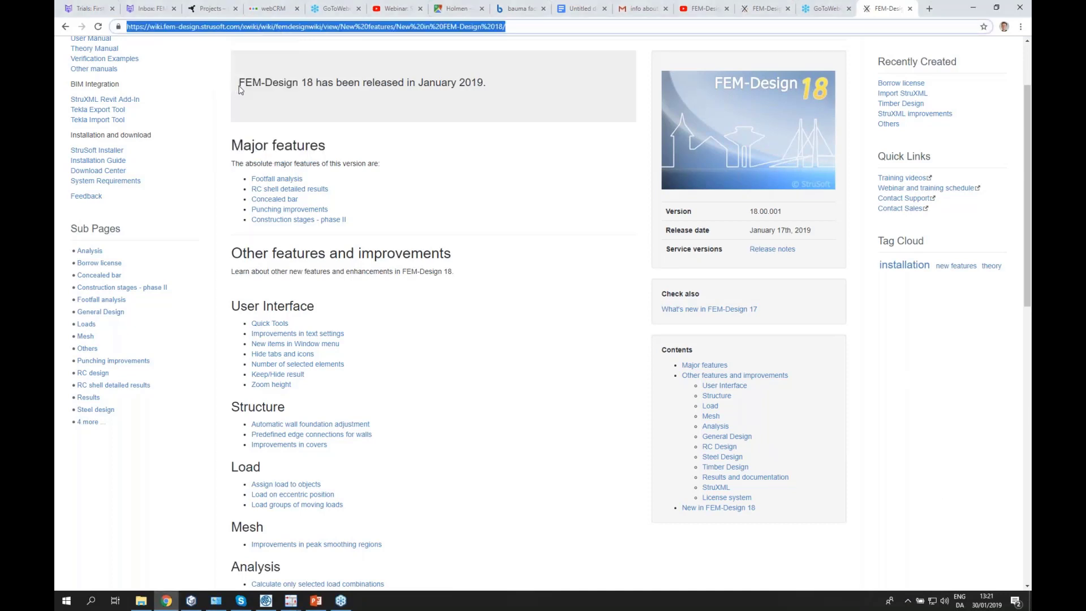
{"action": "left_click", "coordinate": [929, 483]}
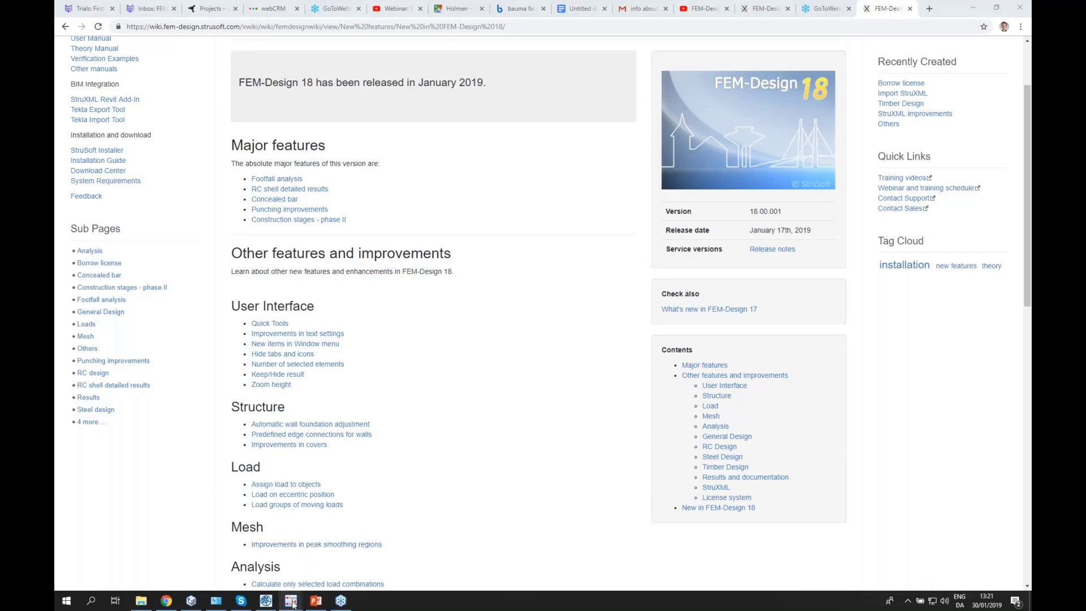
Switch to the FEM-Design RC punching model and examine the punching reinforcement around the slab's inner columns.
{"action": "mouse_move", "coordinate": [292, 603]}
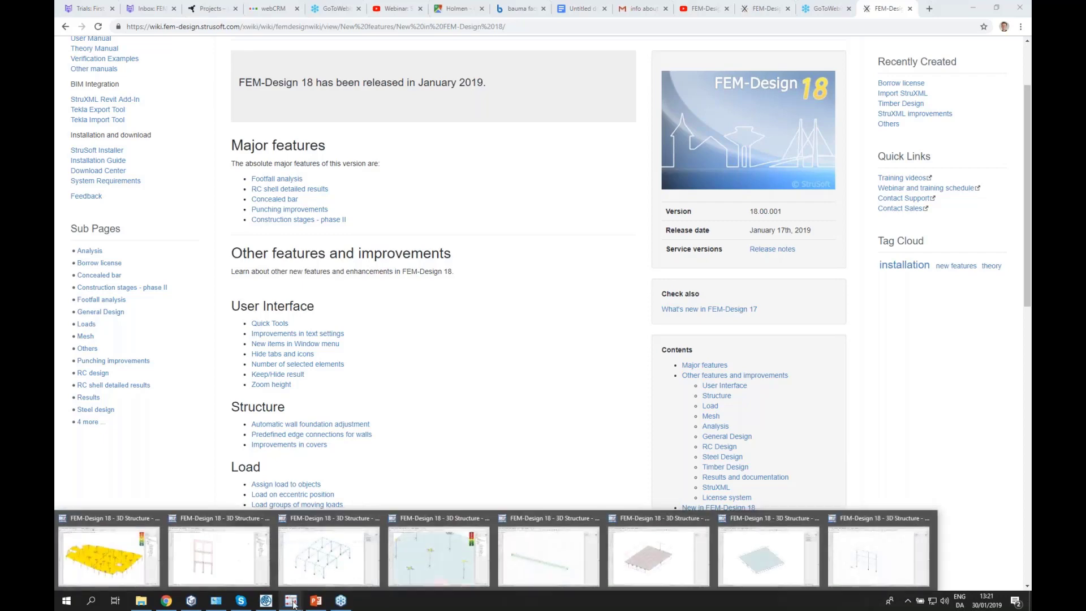
{"action": "left_click", "coordinate": [437, 559]}
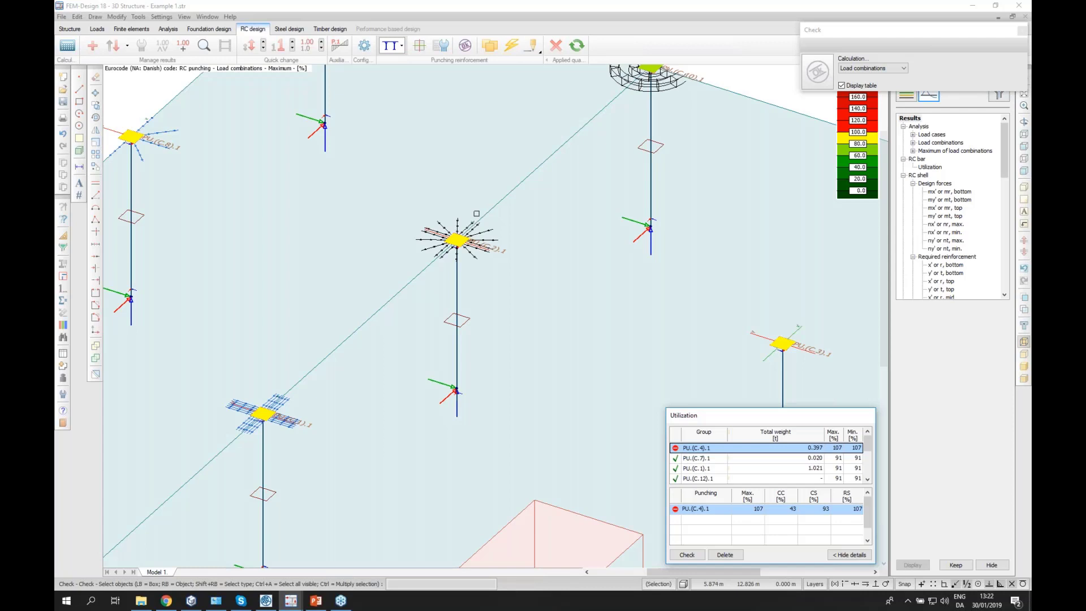
{"action": "scroll", "coordinate": [460, 207], "scroll_direction": "down", "scroll_amount": 1}
{"action": "scroll", "coordinate": [533, 247], "scroll_direction": "down", "scroll_amount": 2}
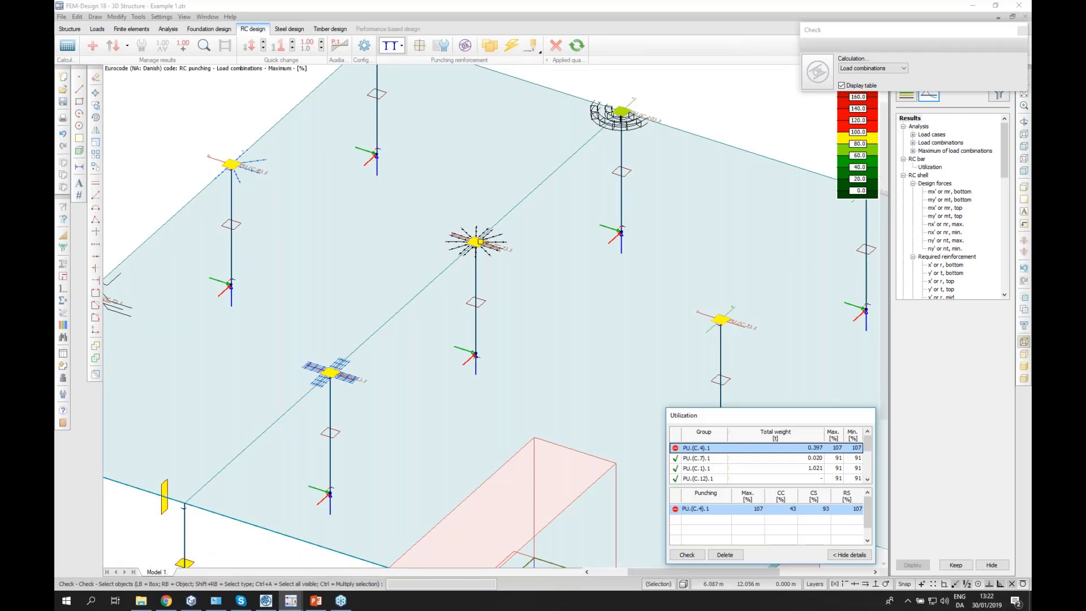
{"action": "scroll", "coordinate": [501, 221], "scroll_direction": "up", "scroll_amount": 2}
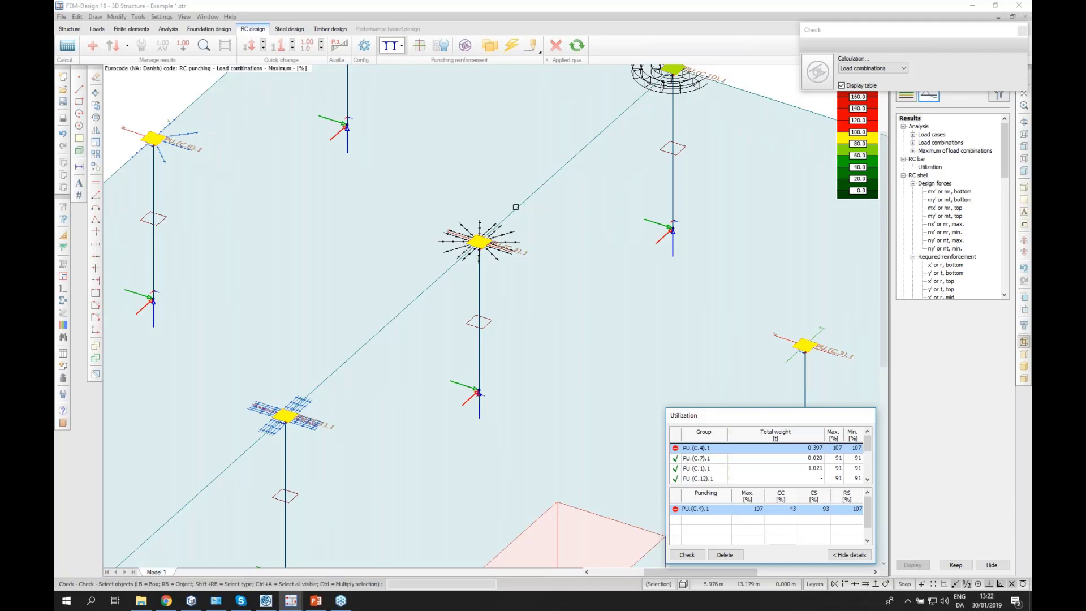
Look at PU.(C.2).1's punching calculation parameters, try toggling the automatic effective slab depth, review the k_max limit, and discard any changes.
{"action": "left_click", "coordinate": [423, 49]}
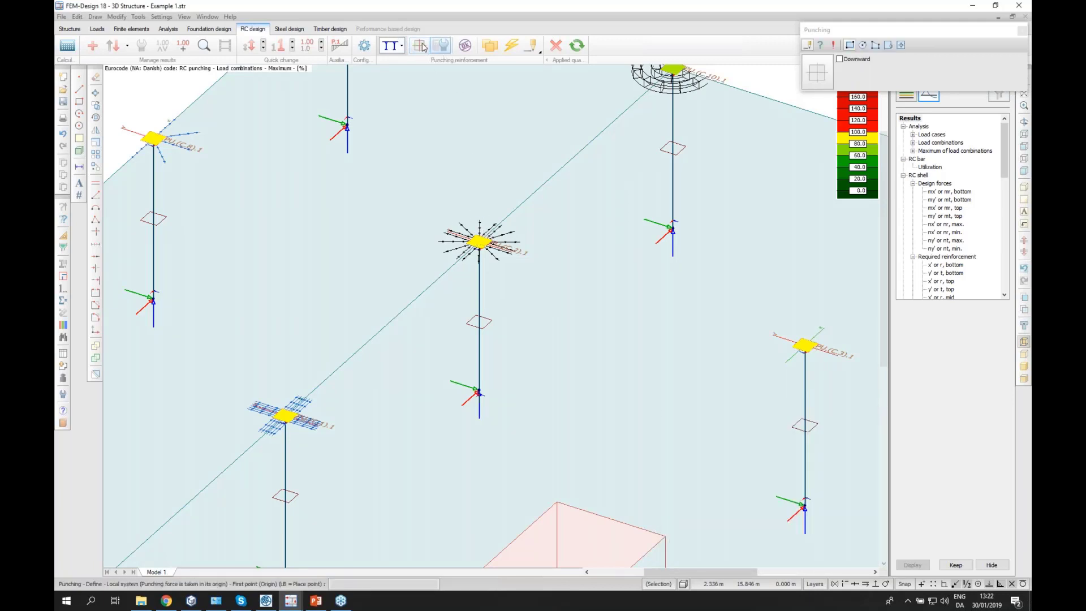
{"action": "left_click", "coordinate": [440, 49]}
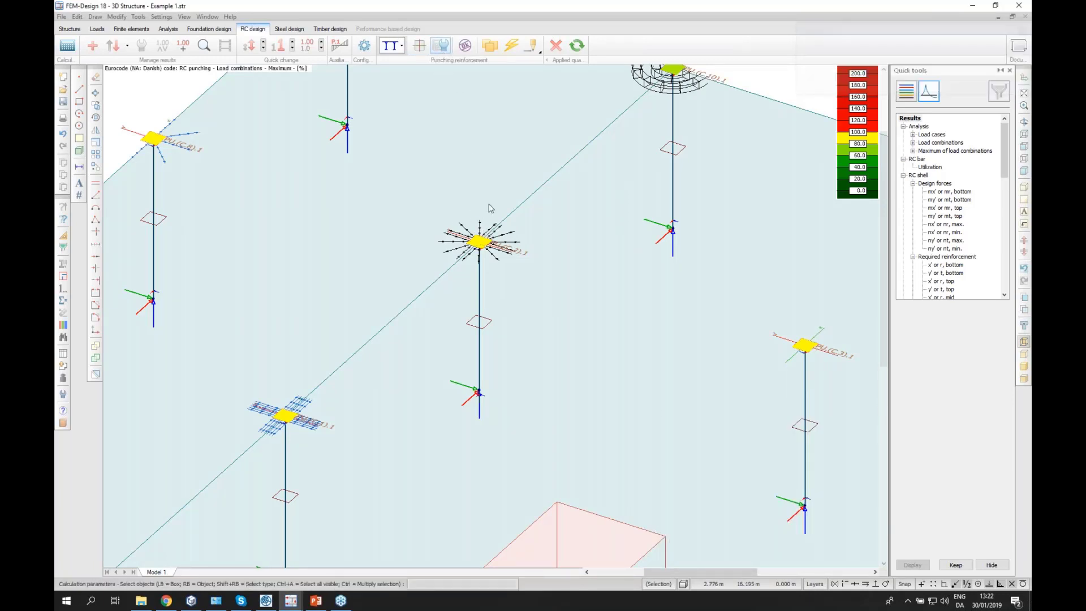
{"action": "left_click", "coordinate": [485, 239]}
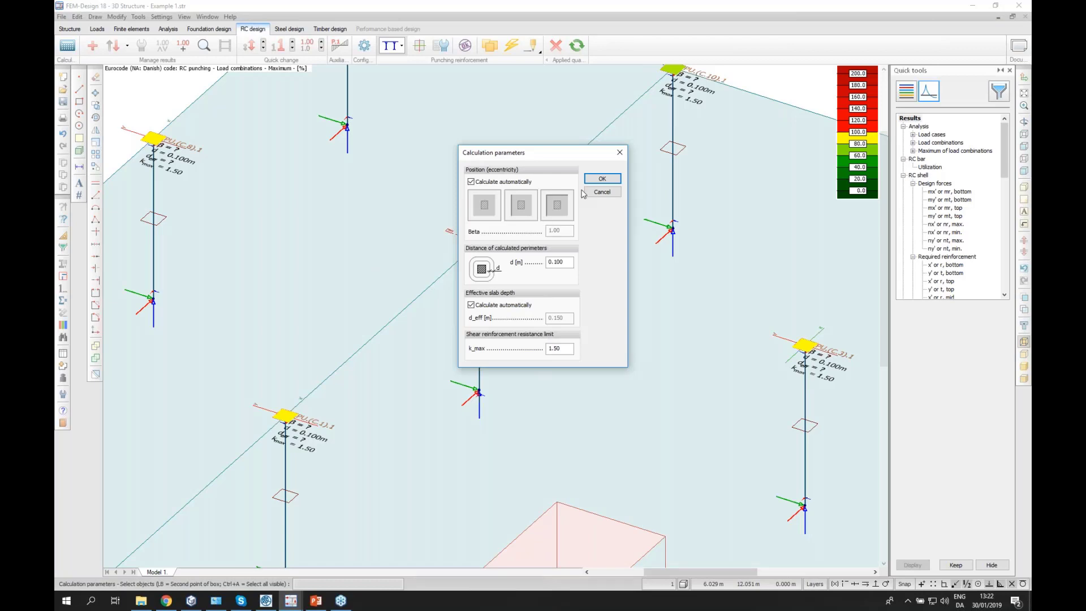
{"action": "left_click_drag", "start_coordinate": [556, 158], "coordinate": [674, 204]}
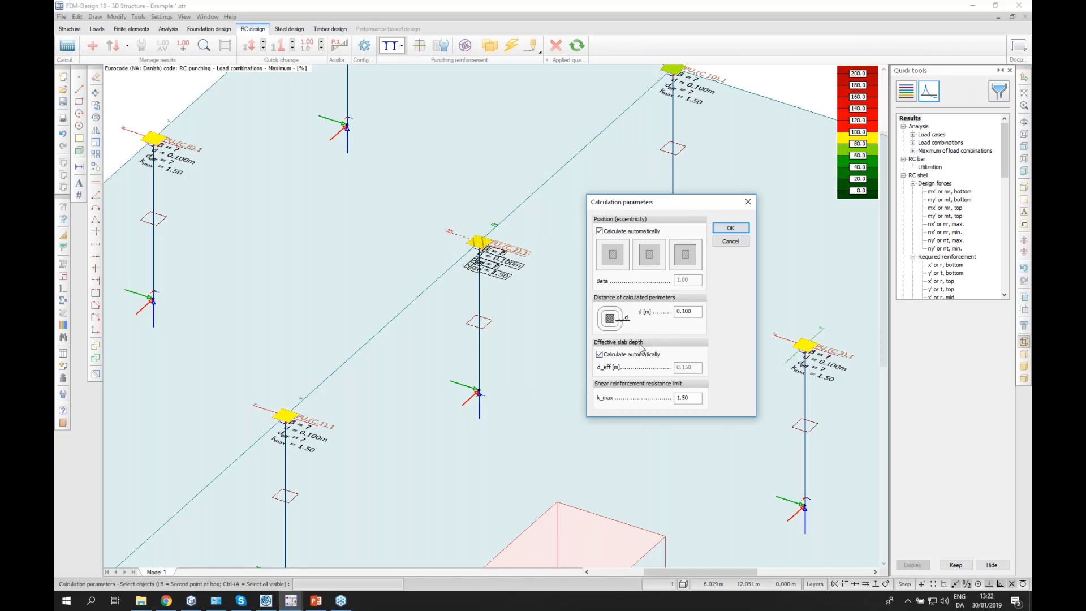
{"action": "left_click", "coordinate": [599, 355]}
{"action": "left_click", "coordinate": [739, 245]}
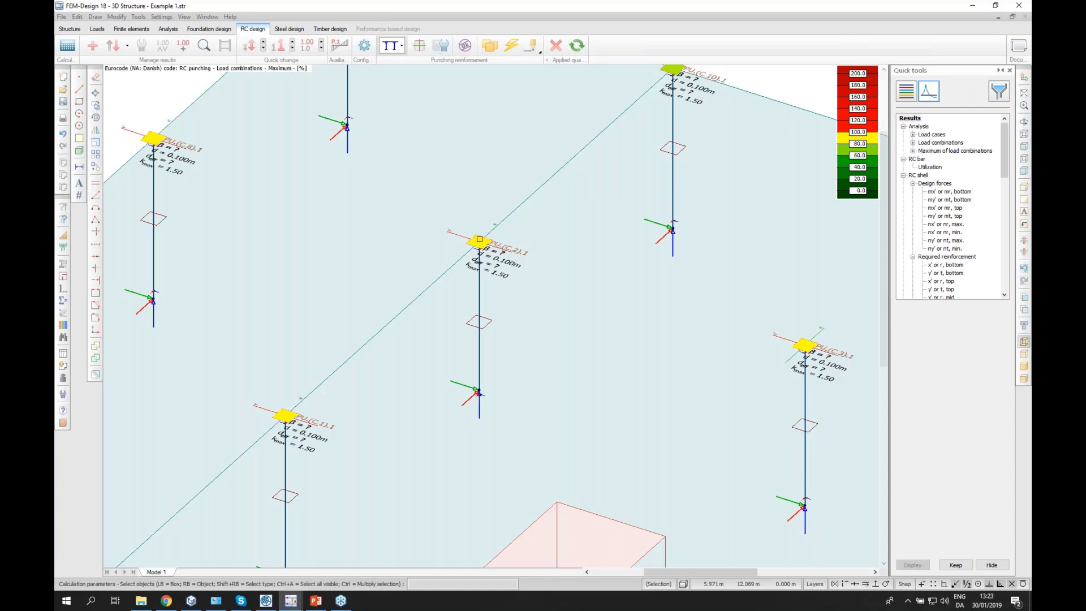
{"action": "left_click", "coordinate": [479, 239]}
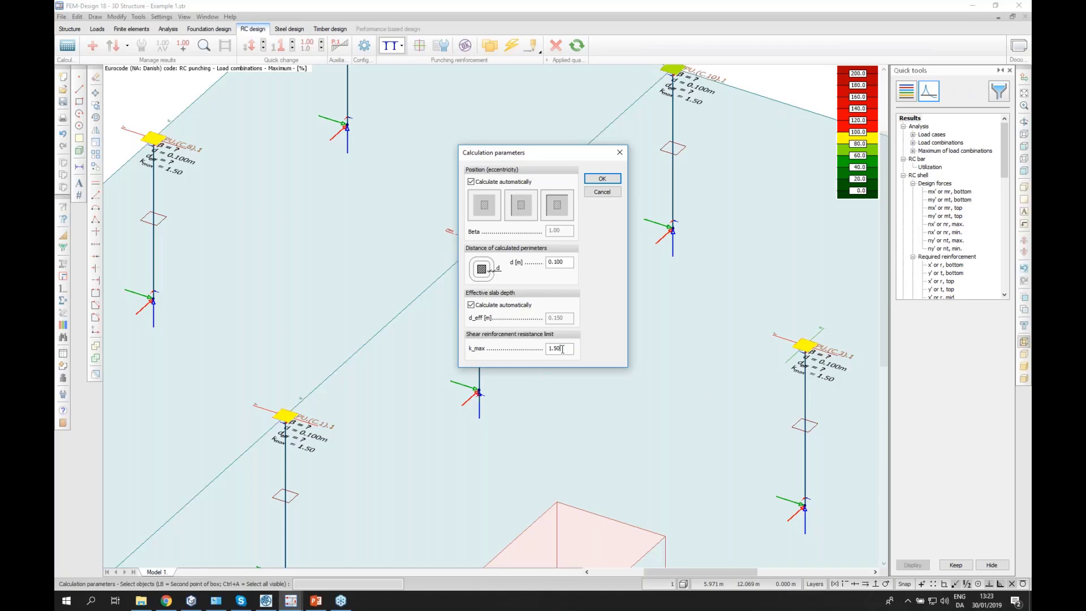
{"action": "left_click", "coordinate": [604, 192]}
Review the detailed punching result of PU.(C.8).1 for the maximum of load combinations, and close it.
{"action": "scroll", "coordinate": [534, 351], "scroll_direction": "down", "scroll_amount": 2}
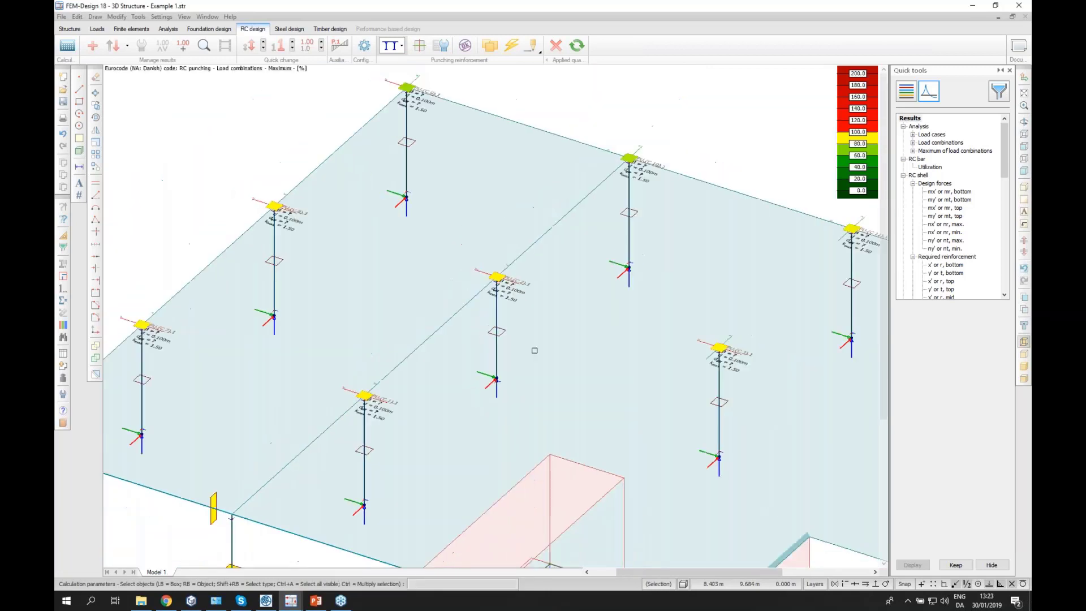
{"action": "left_click", "coordinate": [463, 46]}
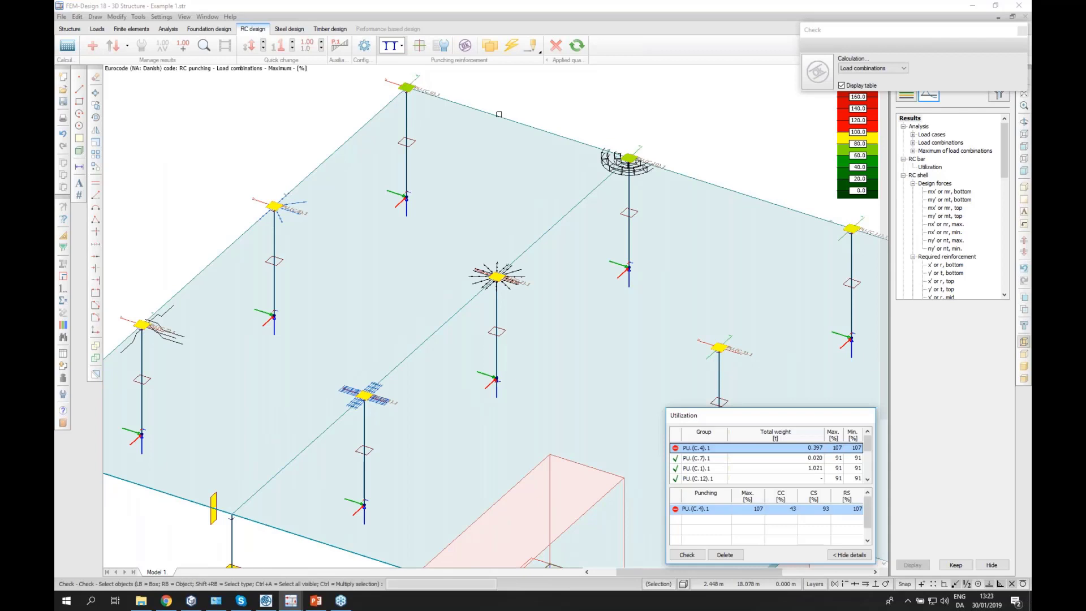
{"action": "key", "text": "Escape"}
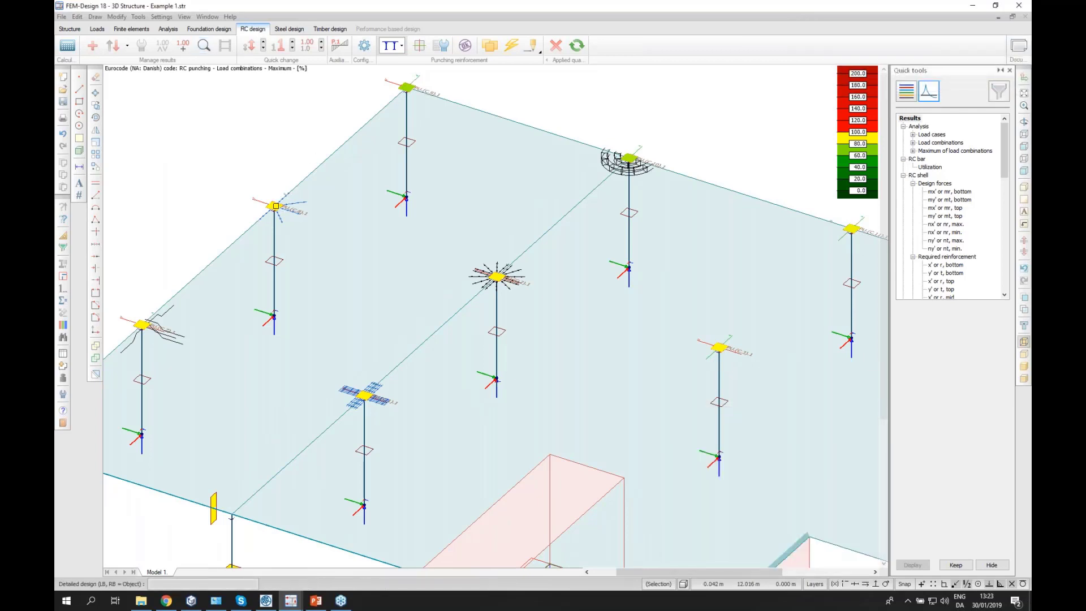
{"action": "left_click", "coordinate": [276, 206]}
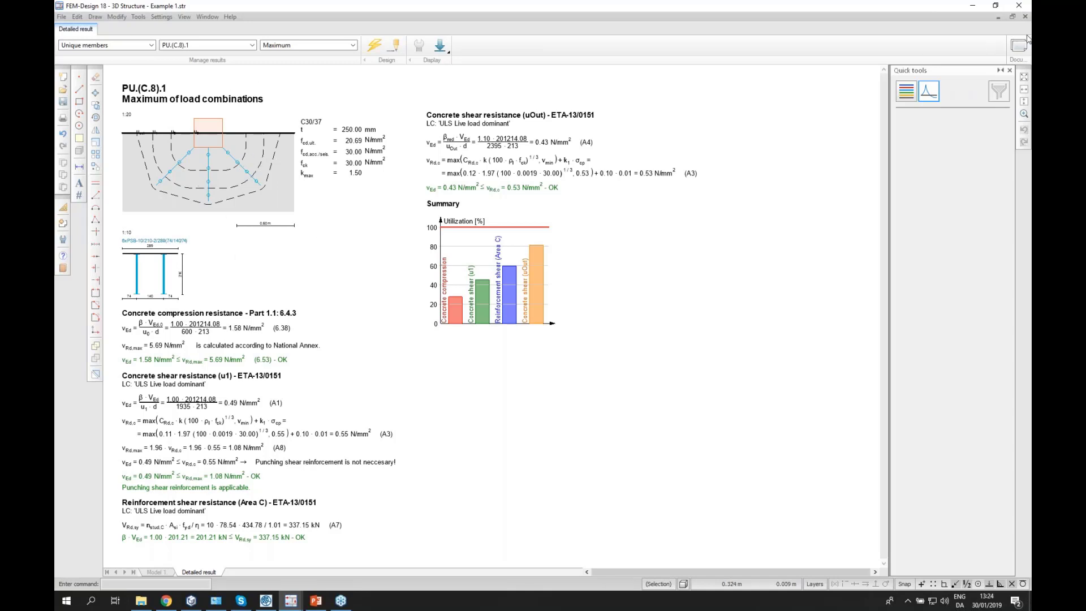
{"action": "left_click", "coordinate": [1025, 18]}
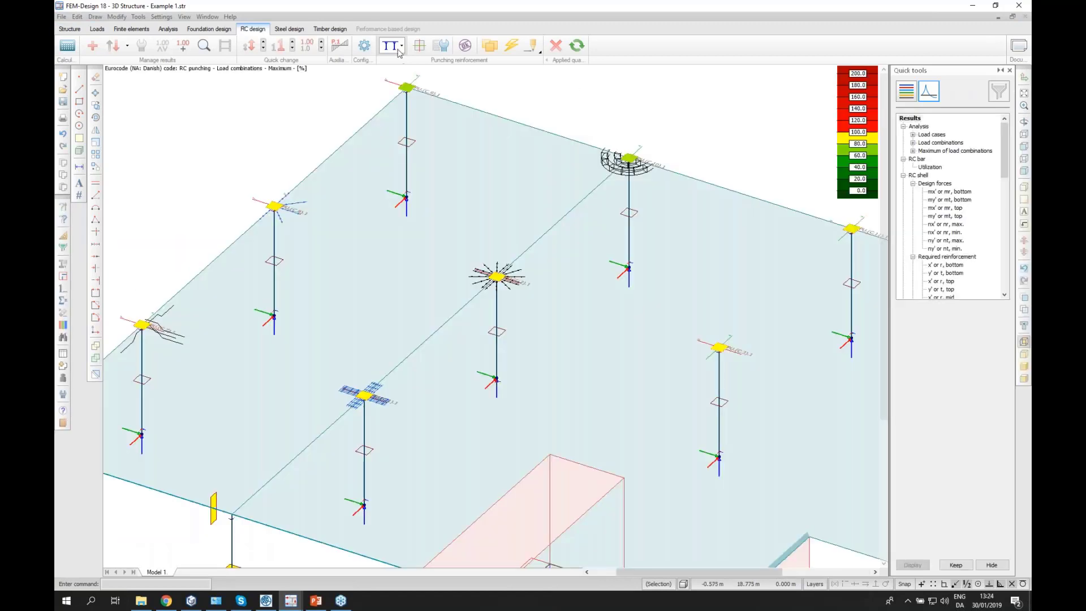
Compare the general stud rail and Peikko PSB options in the punching auto design parameters for PU.(C.4).1, and cancel without changes.
{"action": "left_click", "coordinate": [399, 48]}
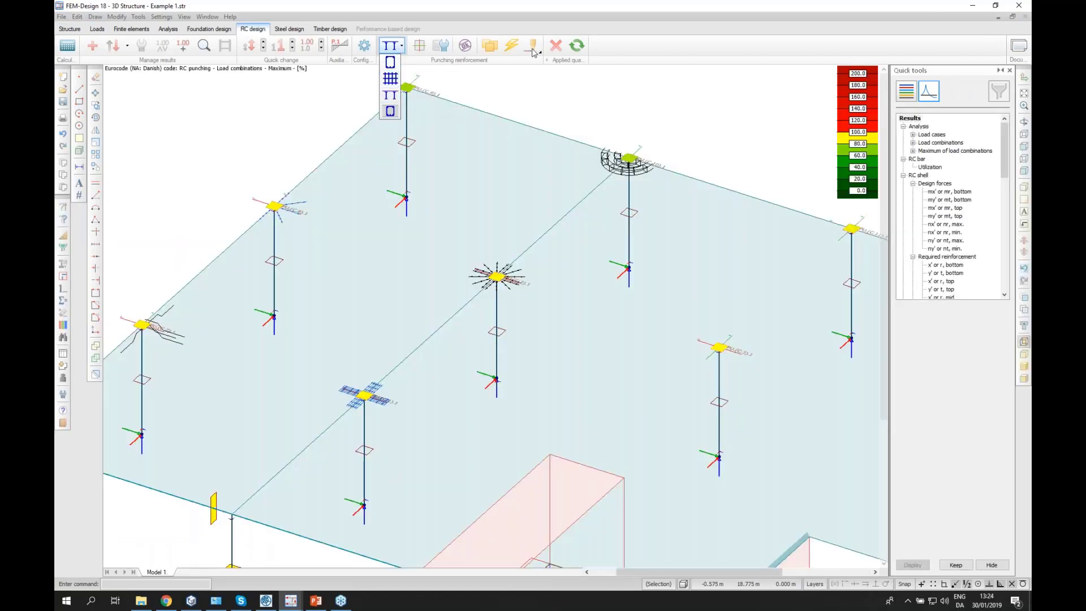
{"action": "left_click", "coordinate": [513, 50]}
{"action": "left_click", "coordinate": [512, 47]}
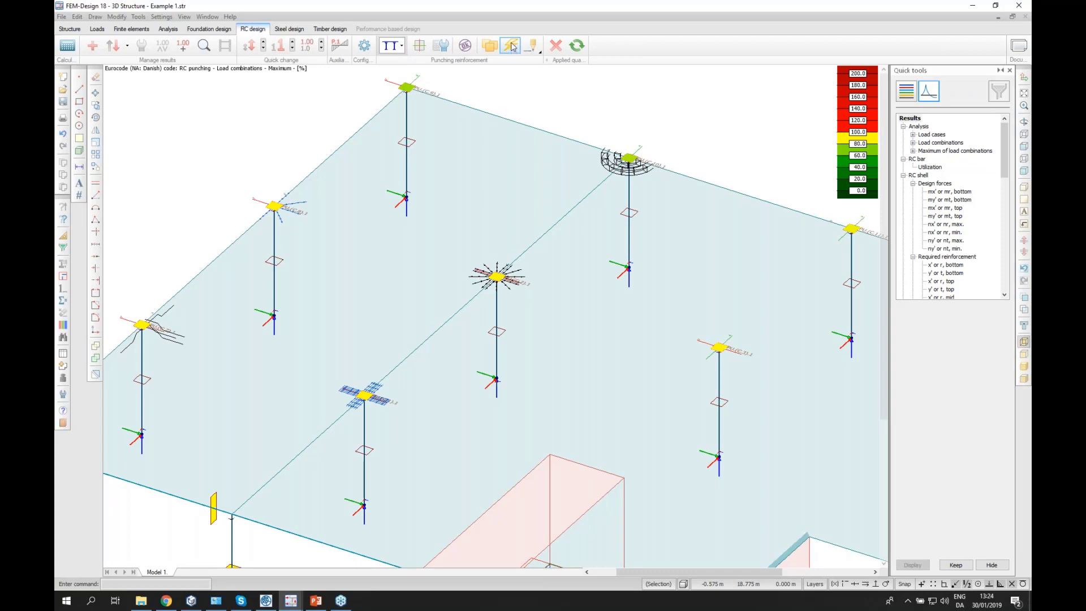
{"action": "left_click", "coordinate": [820, 44]}
{"action": "left_click", "coordinate": [686, 554]}
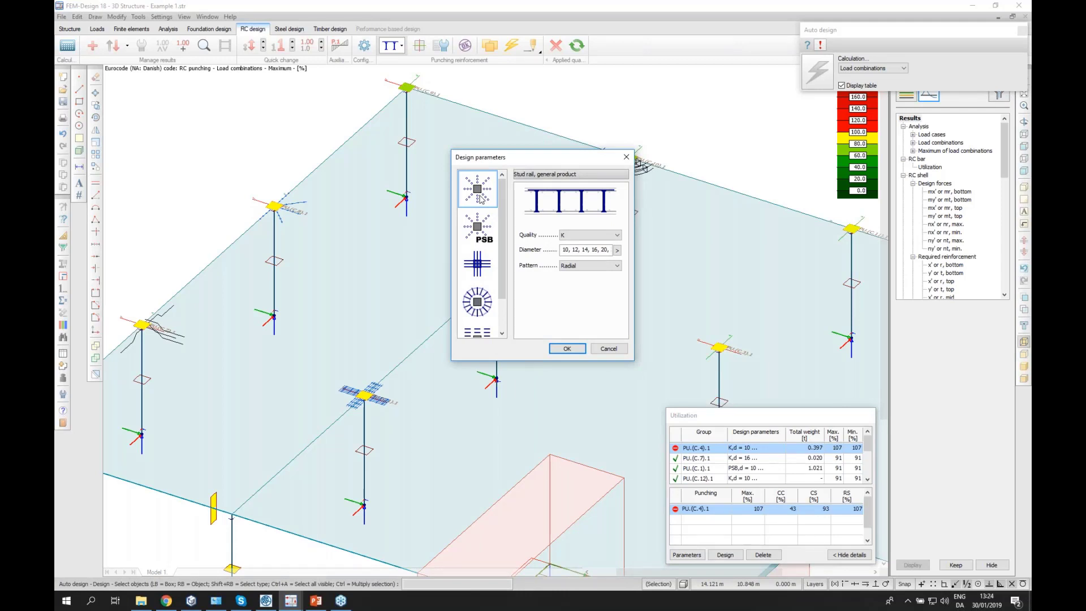
{"action": "left_click", "coordinate": [484, 228]}
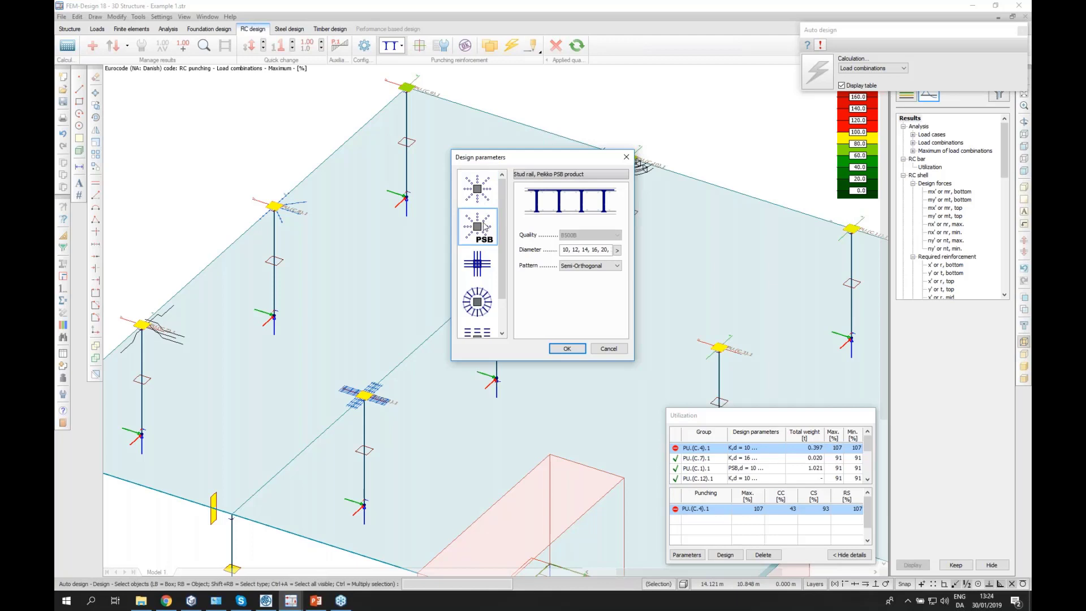
{"action": "left_click", "coordinate": [478, 189]}
{"action": "left_click", "coordinate": [484, 226]}
{"action": "left_click", "coordinate": [614, 353]}
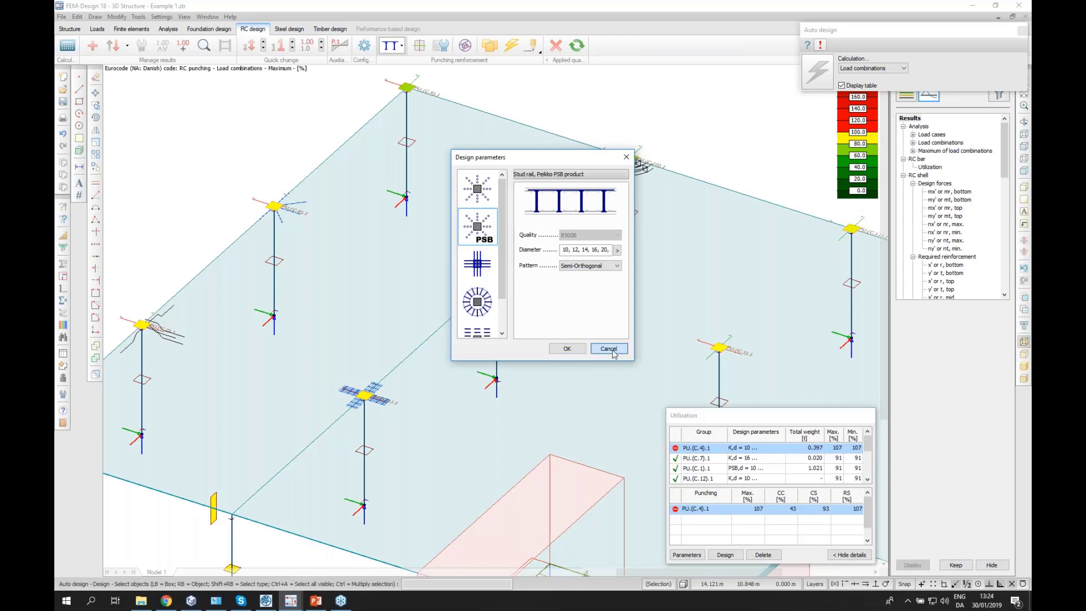
Start manual definition of a general-product punching stud rail, choose the Orthogonal pattern, and review its default settings without placing any reinforcement.
{"action": "left_click", "coordinate": [532, 46]}
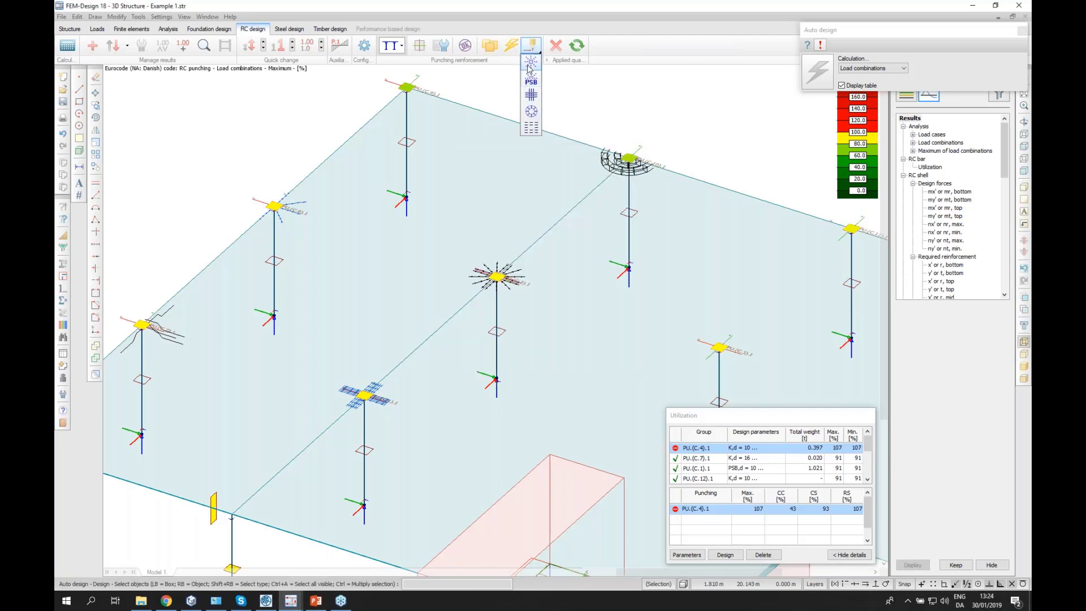
{"action": "left_click", "coordinate": [529, 67]}
{"action": "left_click_drag", "start_coordinate": [901, 48], "coordinate": [675, 250]}
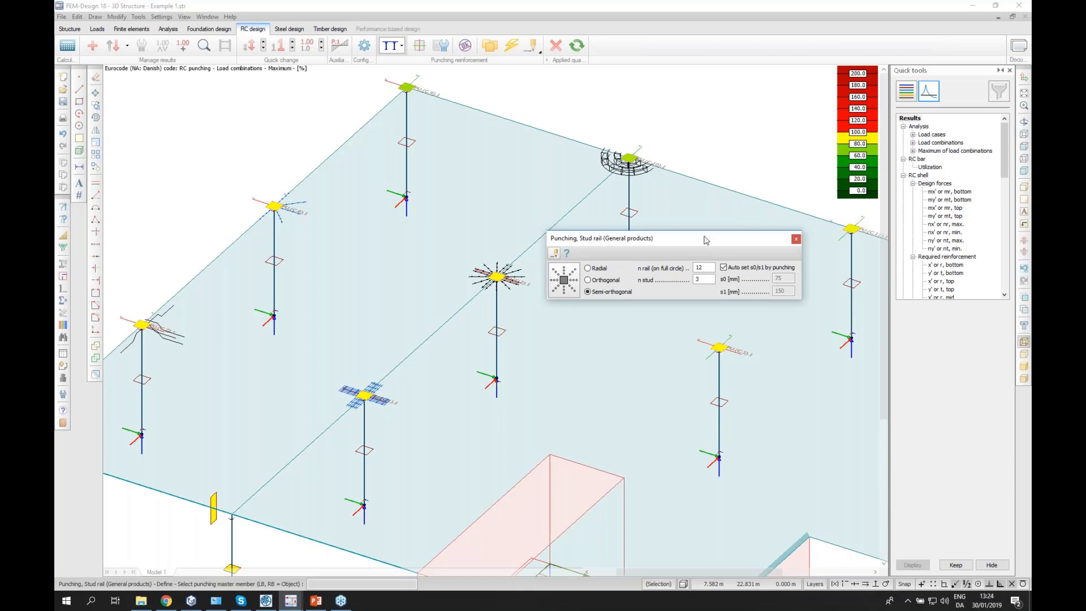
{"action": "left_click", "coordinate": [588, 279]}
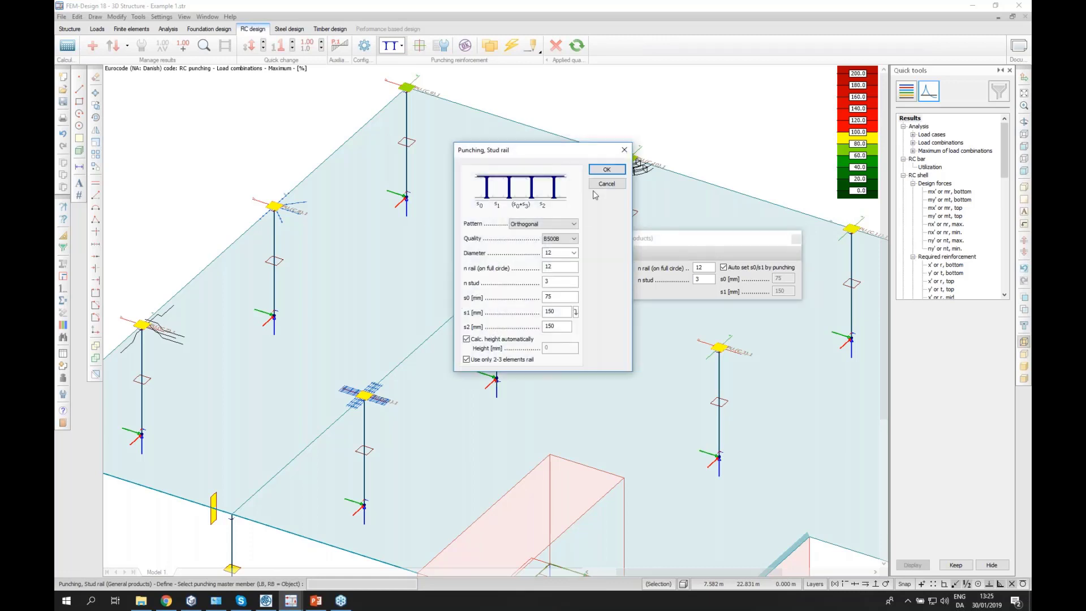
{"action": "left_click", "coordinate": [606, 170]}
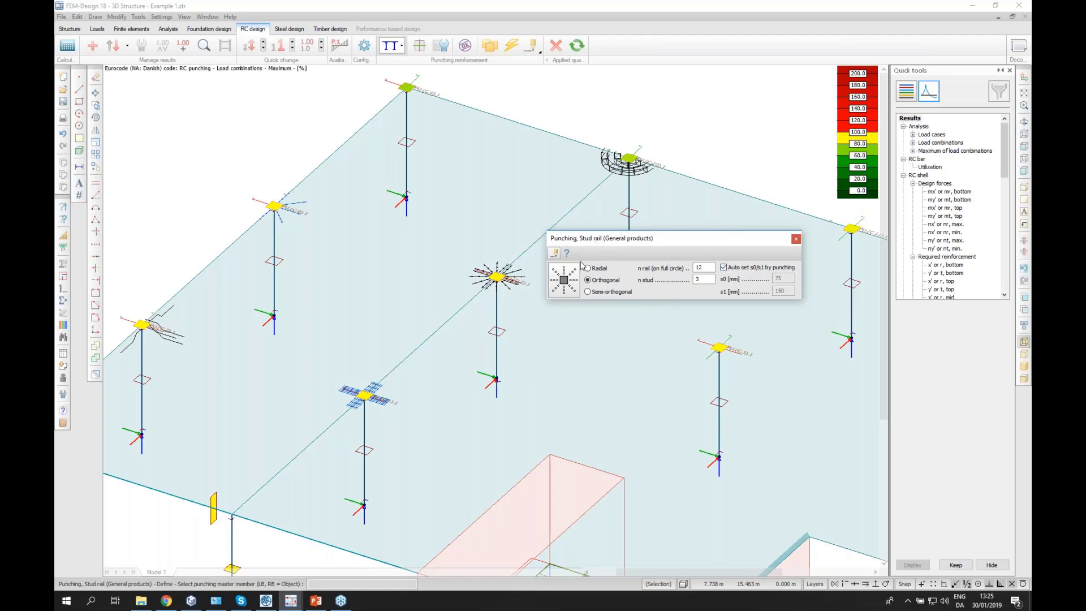
{"action": "left_click", "coordinate": [553, 272]}
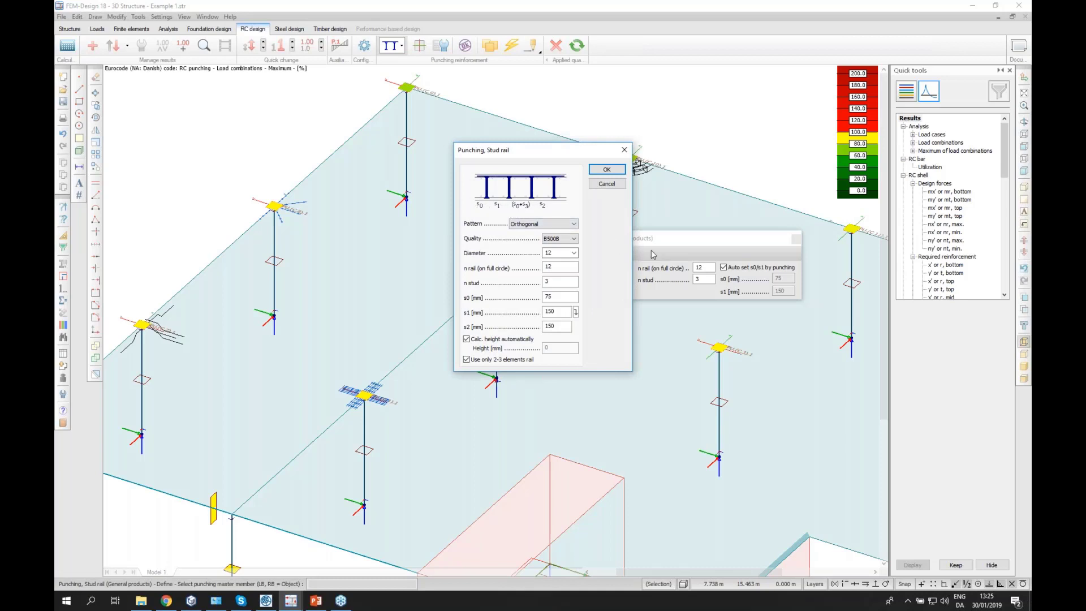
{"action": "left_click", "coordinate": [607, 184]}
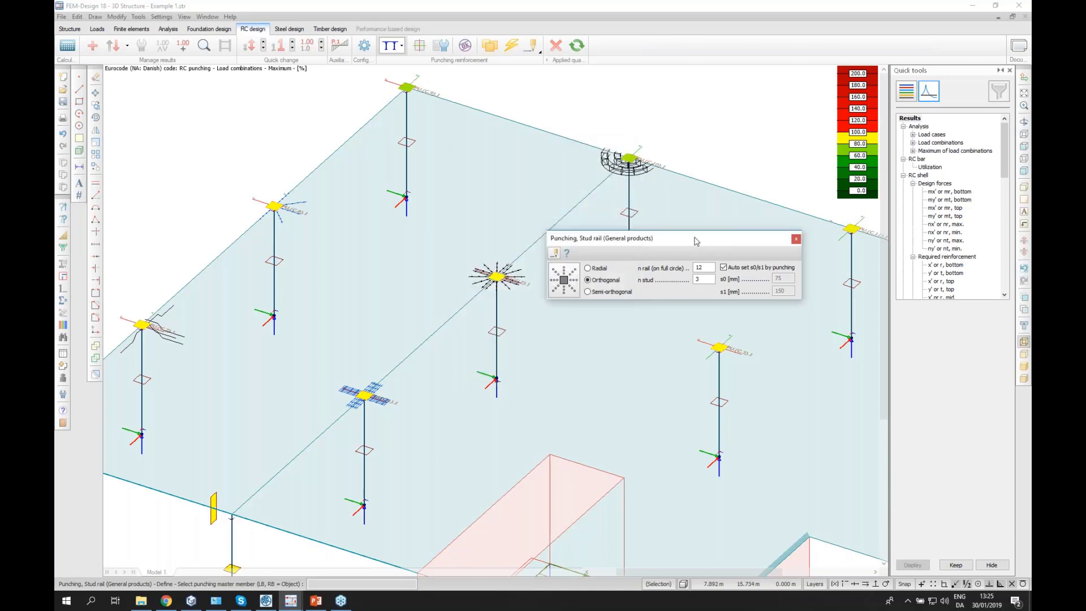
{"action": "left_click_drag", "start_coordinate": [698, 251], "coordinate": [727, 164]}
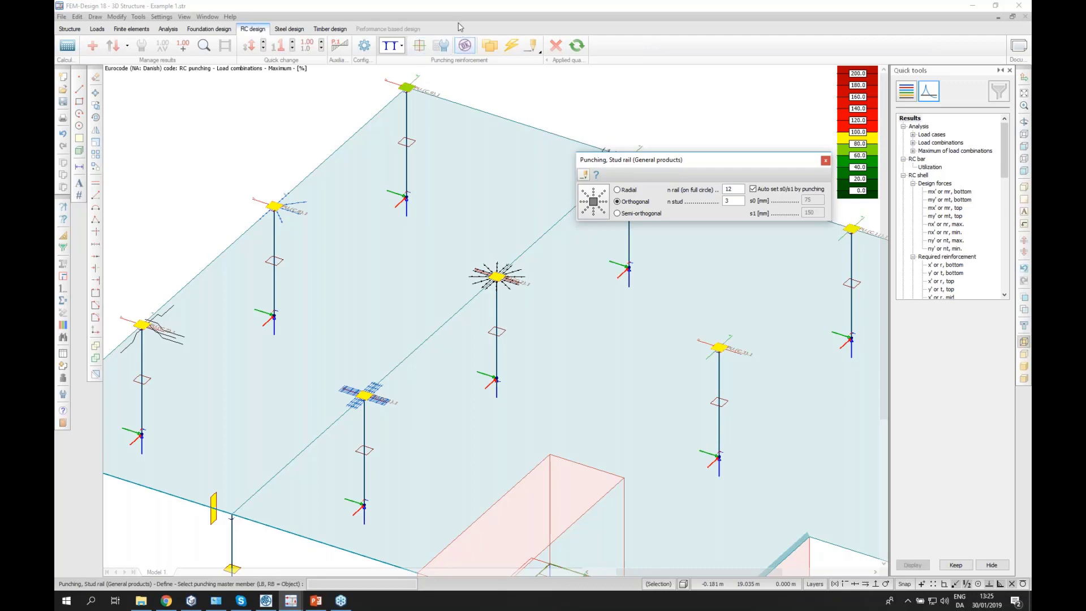
Review the detailed punching result of PU.(C.2).1 for the maximum of load combinations, and close it.
{"action": "left_click", "coordinate": [203, 45]}
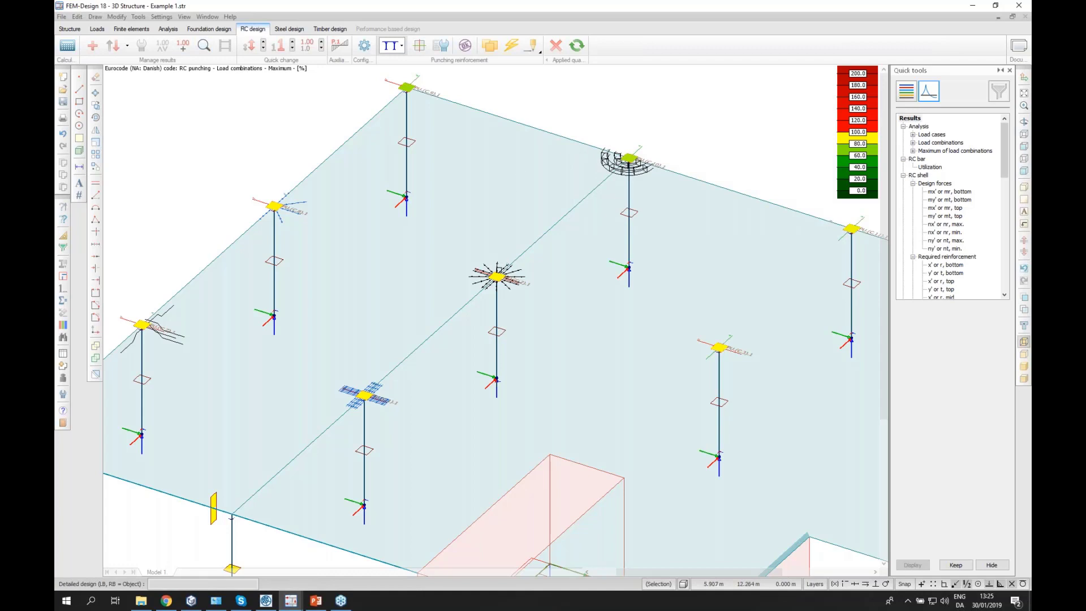
{"action": "left_click", "coordinate": [496, 276]}
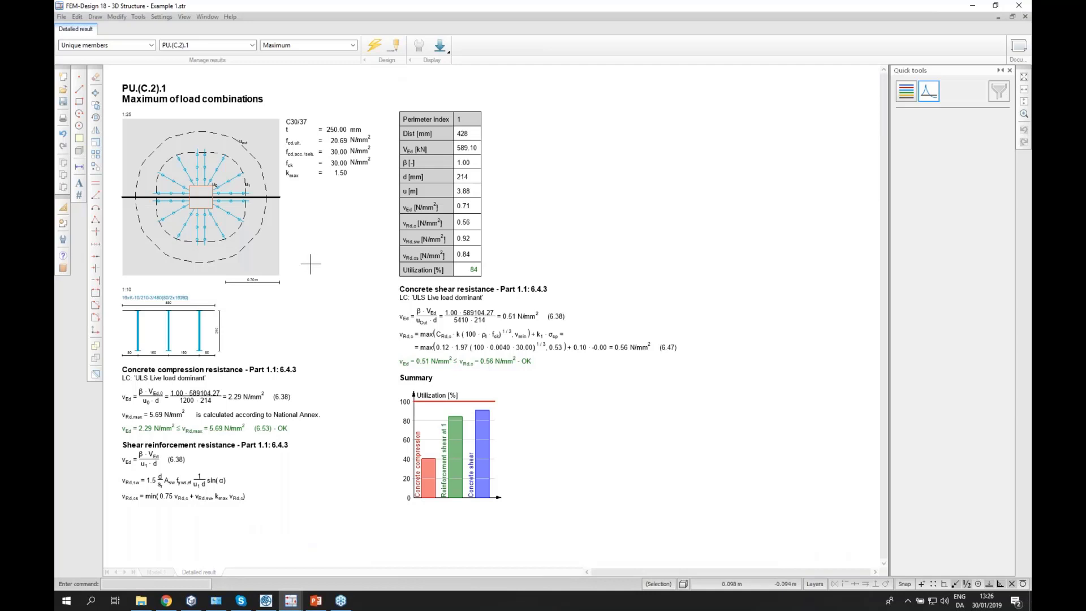
{"action": "left_click", "coordinate": [1025, 17]}
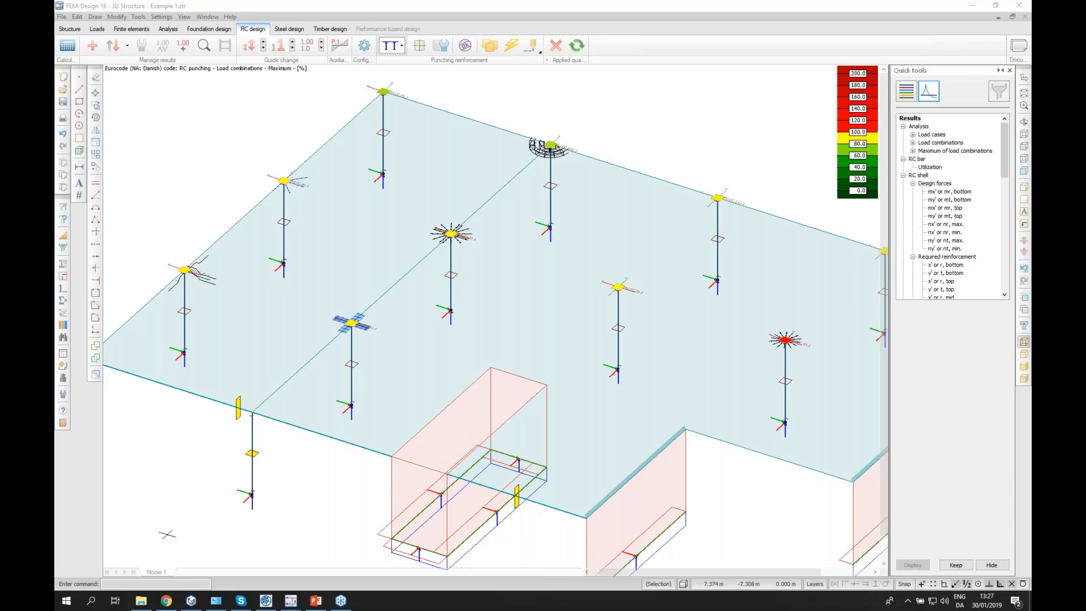
Switch to Chrome and open the StruSoft YouTube channel from the FEM-Design 18 Construction Stages video.
{"action": "left_click", "coordinate": [167, 602]}
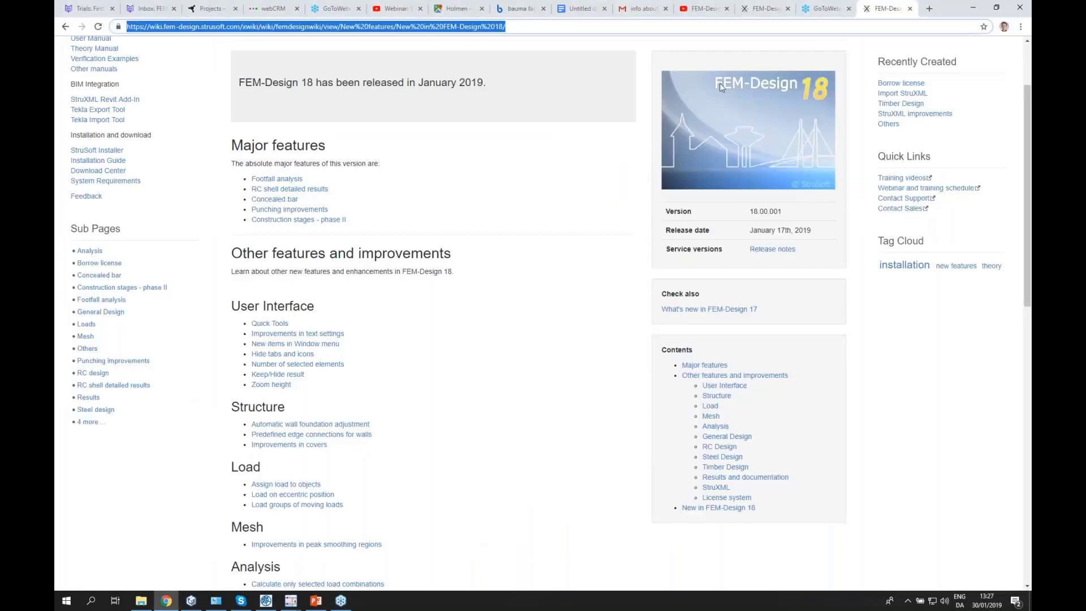
{"action": "left_click", "coordinate": [702, 8]}
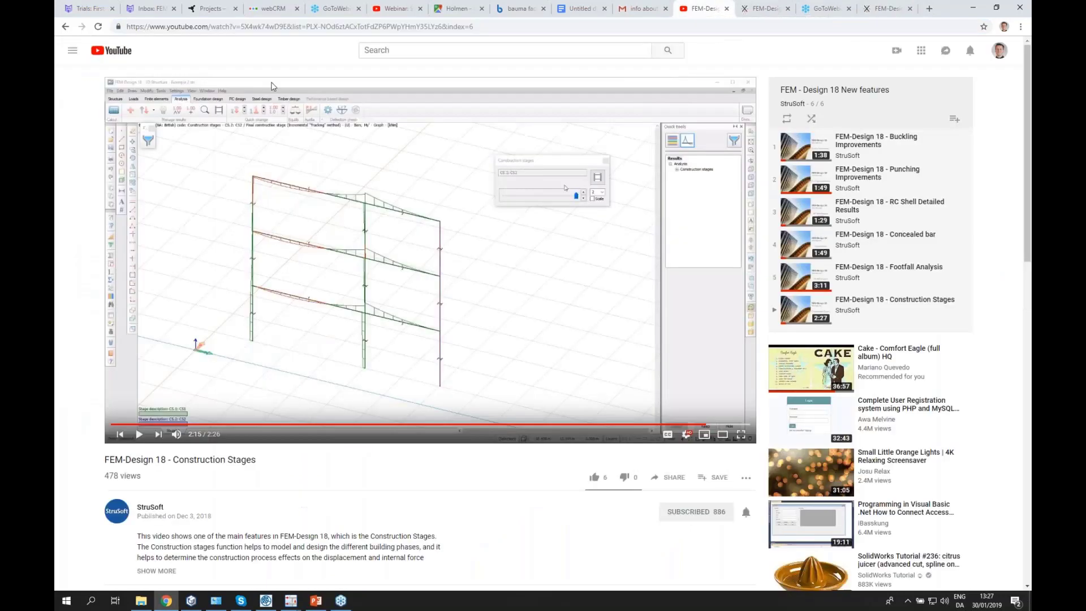
{"action": "left_click", "coordinate": [160, 508]}
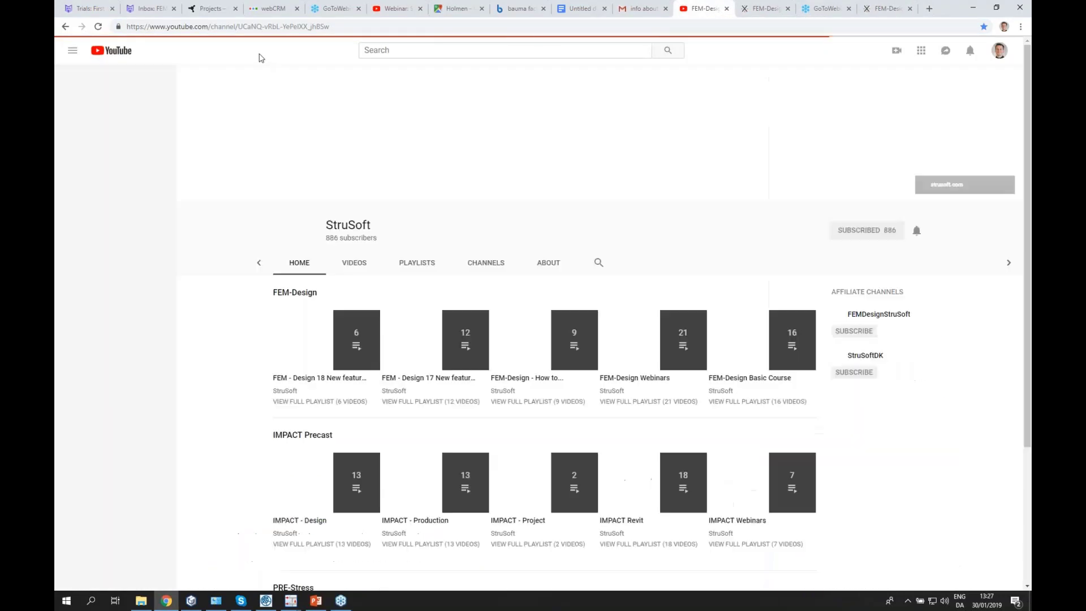
Copy the StruSoft YouTube channel's web address and switch to the webinar window.
{"action": "left_click", "coordinate": [240, 28]}
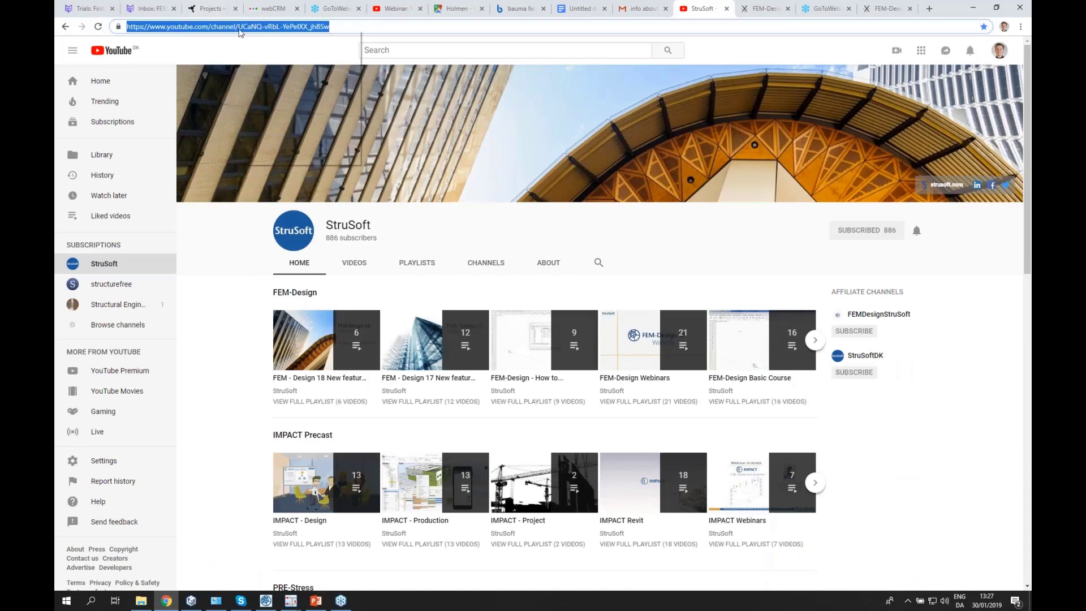
{"action": "right_click", "coordinate": [241, 28]}
{"action": "left_click", "coordinate": [266, 84]}
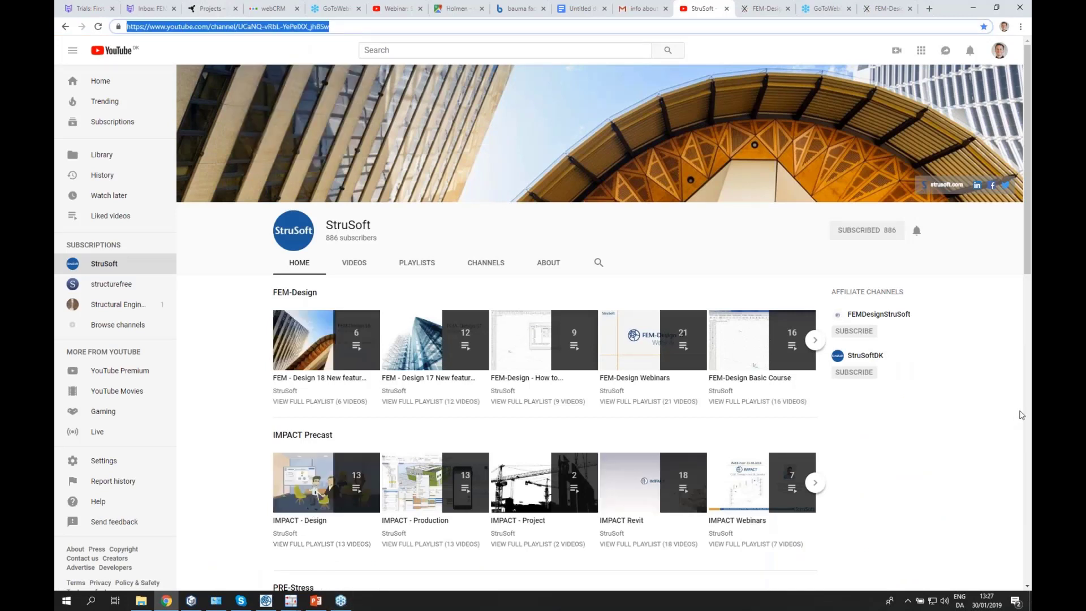
{"action": "left_click", "coordinate": [340, 600]}
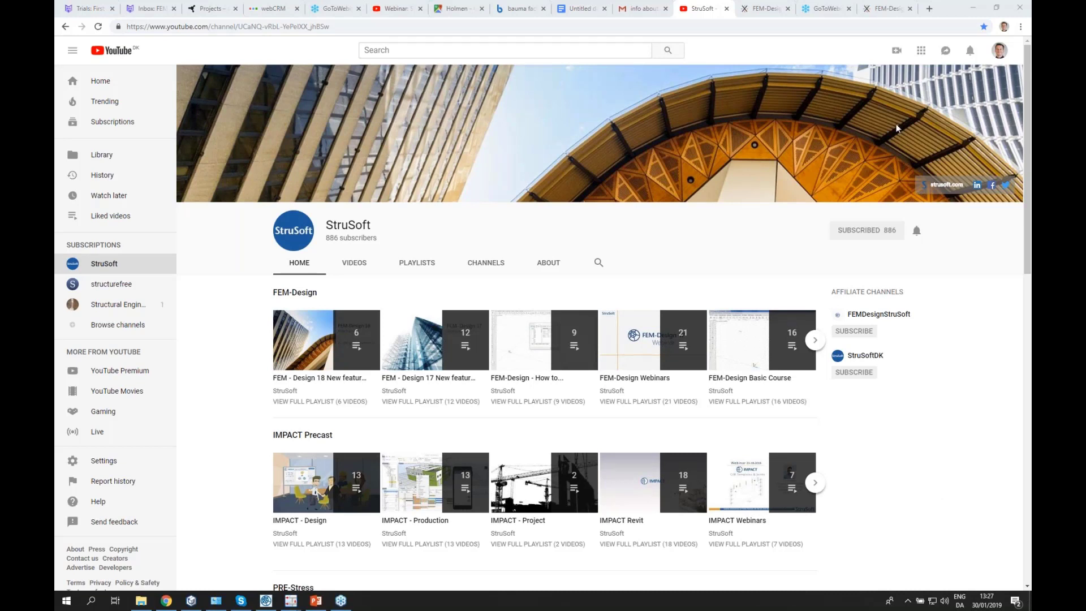
Switch to the FEM-Design beam model and open the footfall analysis data for defining a rectangular self excitation region named SE.
{"action": "mouse_move", "coordinate": [292, 601]}
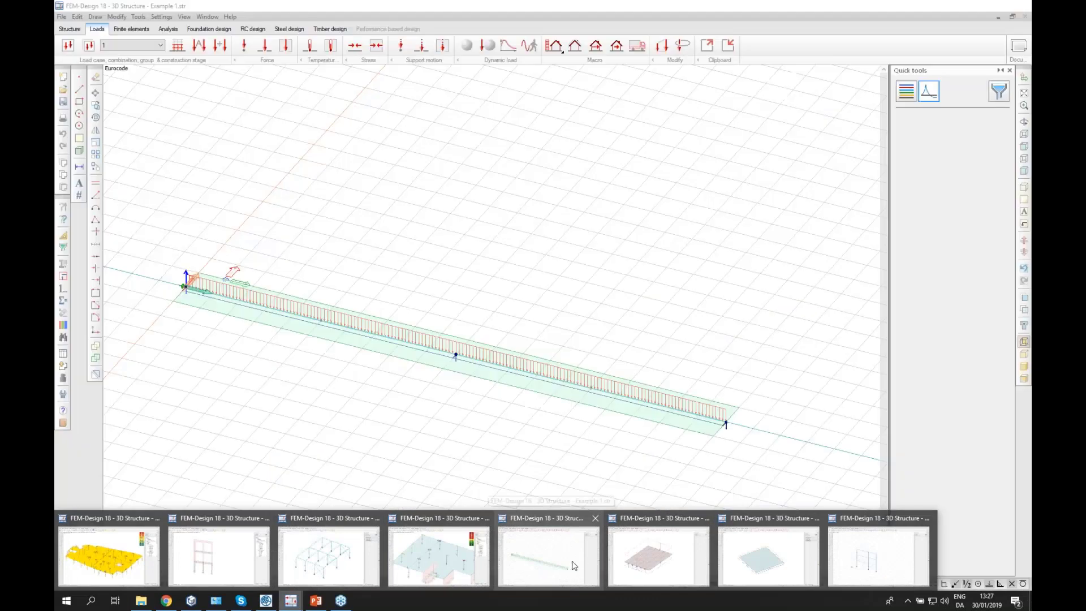
{"action": "left_click", "coordinate": [583, 566]}
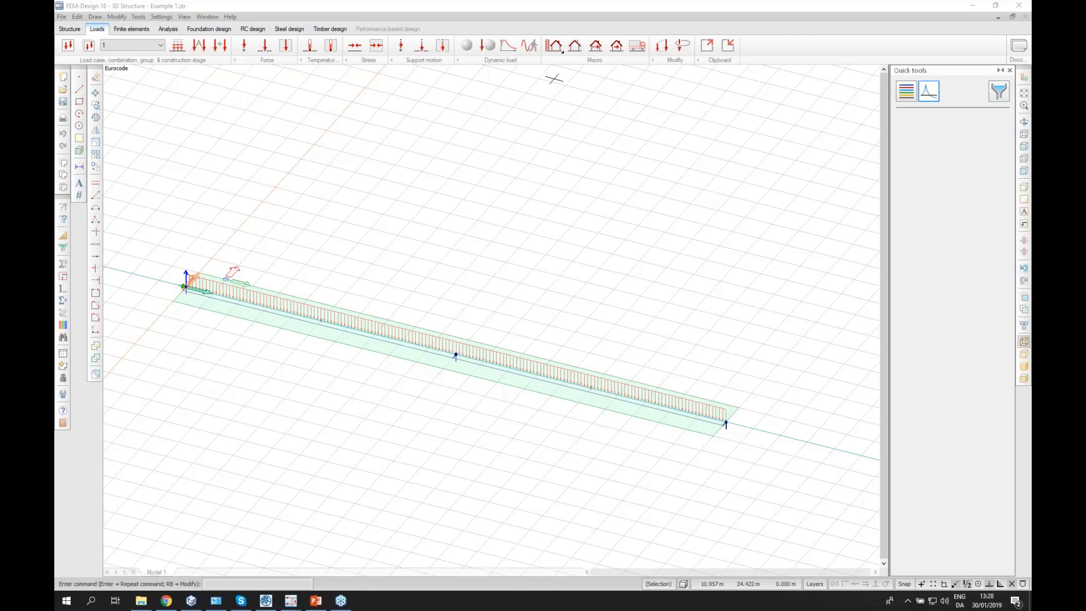
{"action": "left_click", "coordinate": [532, 47]}
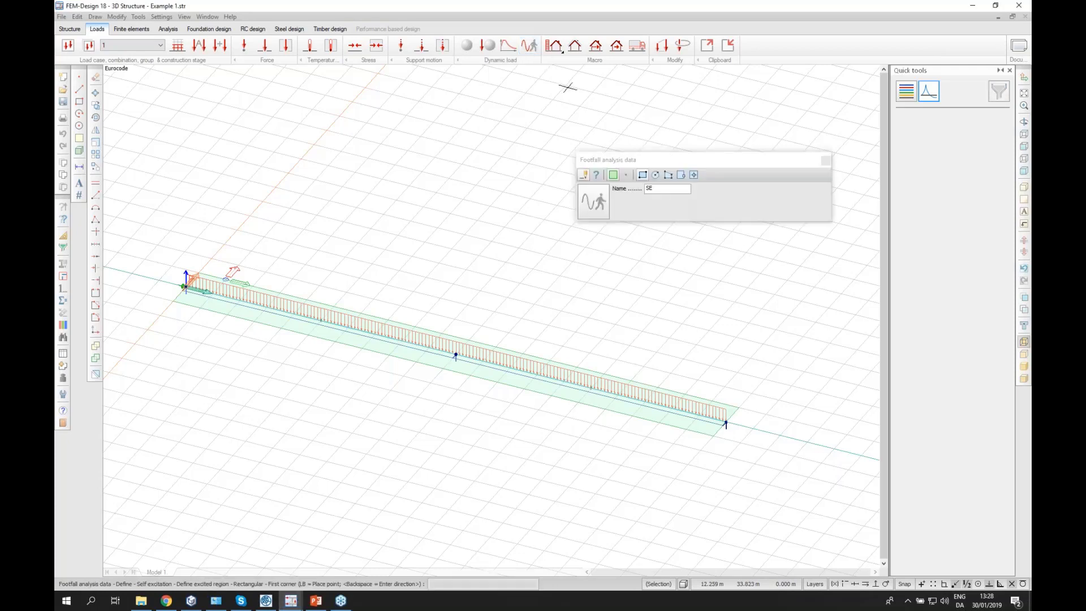
{"action": "left_click_drag", "start_coordinate": [643, 161], "coordinate": [618, 161]}
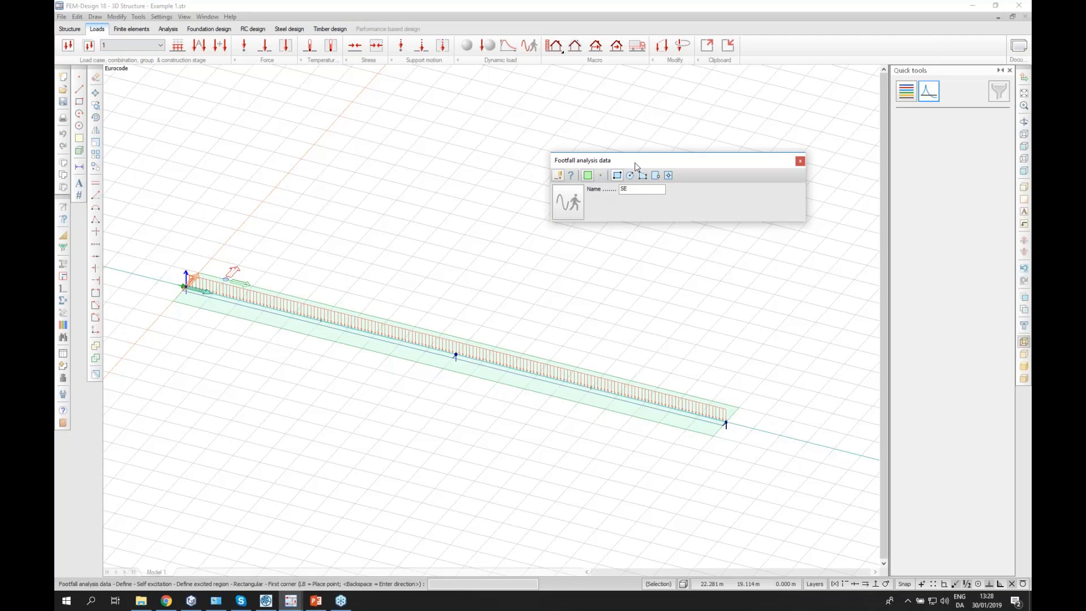
{"action": "left_click_drag", "start_coordinate": [636, 165], "coordinate": [632, 153]}
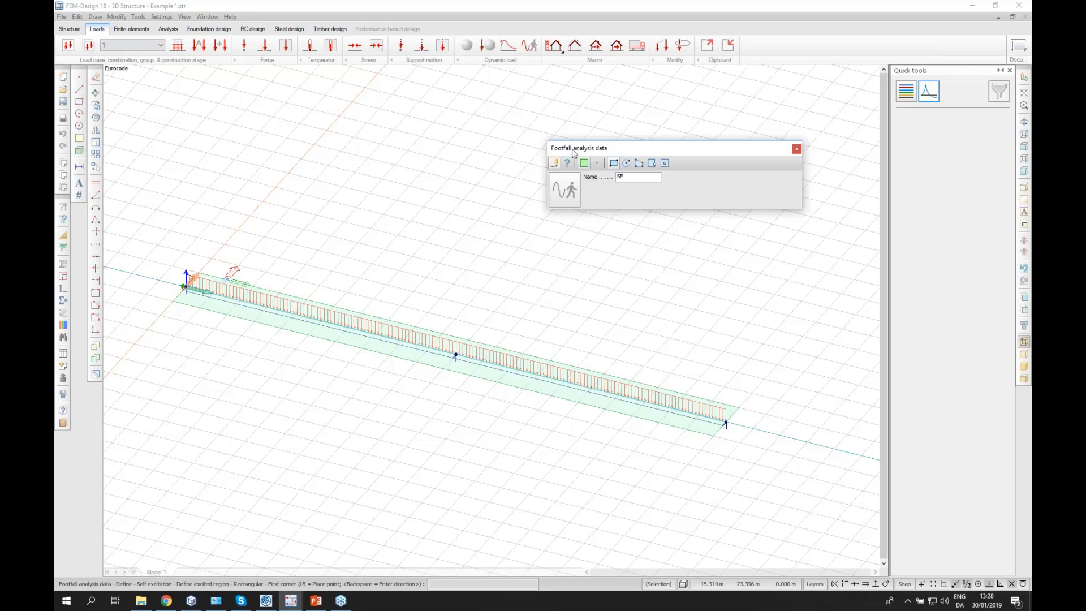
{"action": "left_click_drag", "start_coordinate": [618, 144], "coordinate": [558, 126]}
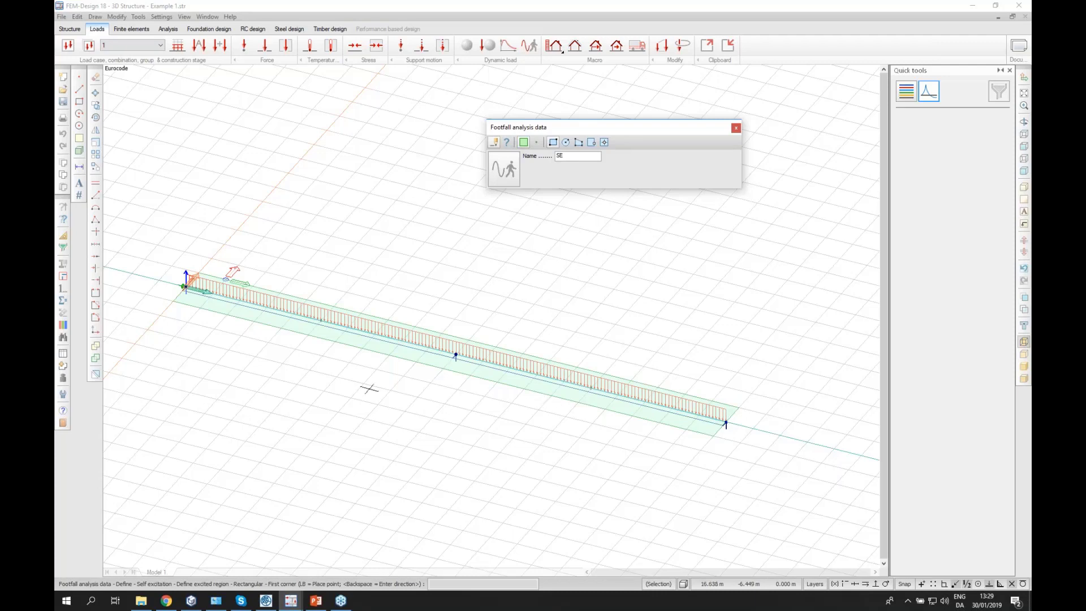
Erase the existing footfall excited region and define a new rectangular self excitation region SE around the beam's full length.
{"action": "left_click", "coordinate": [96, 79]}
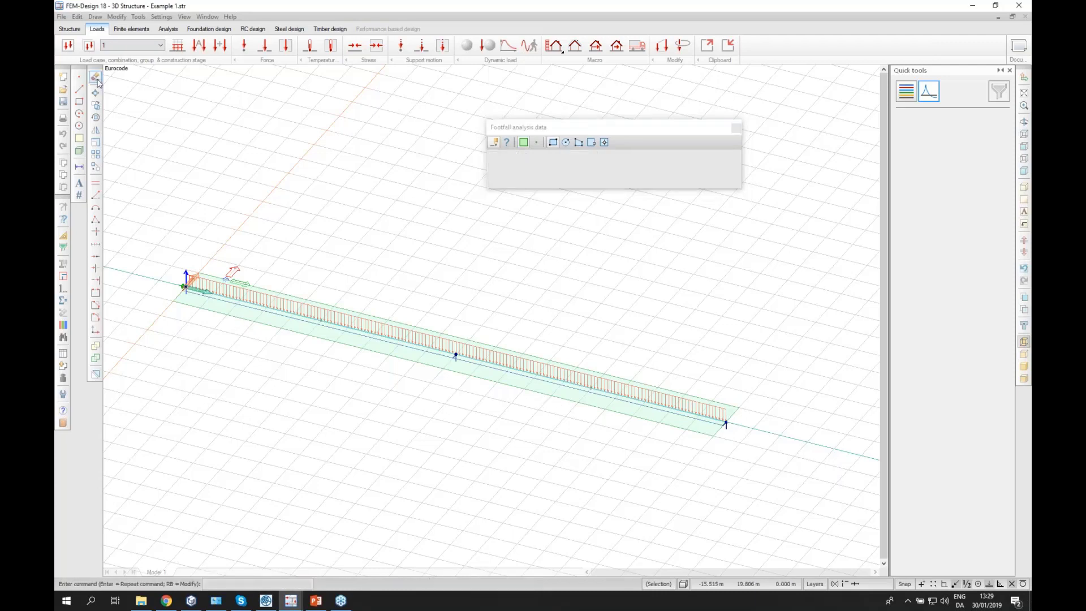
{"action": "scroll", "coordinate": [215, 264], "scroll_direction": "up", "scroll_amount": 2}
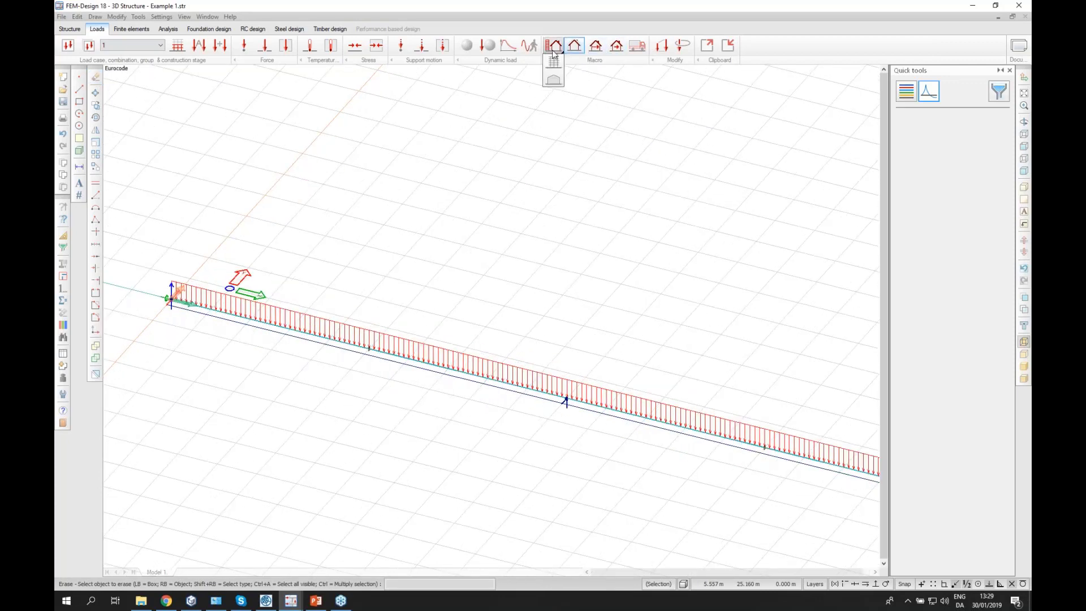
{"action": "left_click", "coordinate": [526, 46]}
{"action": "scroll", "coordinate": [156, 295], "scroll_direction": "down", "scroll_amount": 2}
{"action": "scroll", "coordinate": [679, 450], "scroll_direction": "up", "scroll_amount": 3}
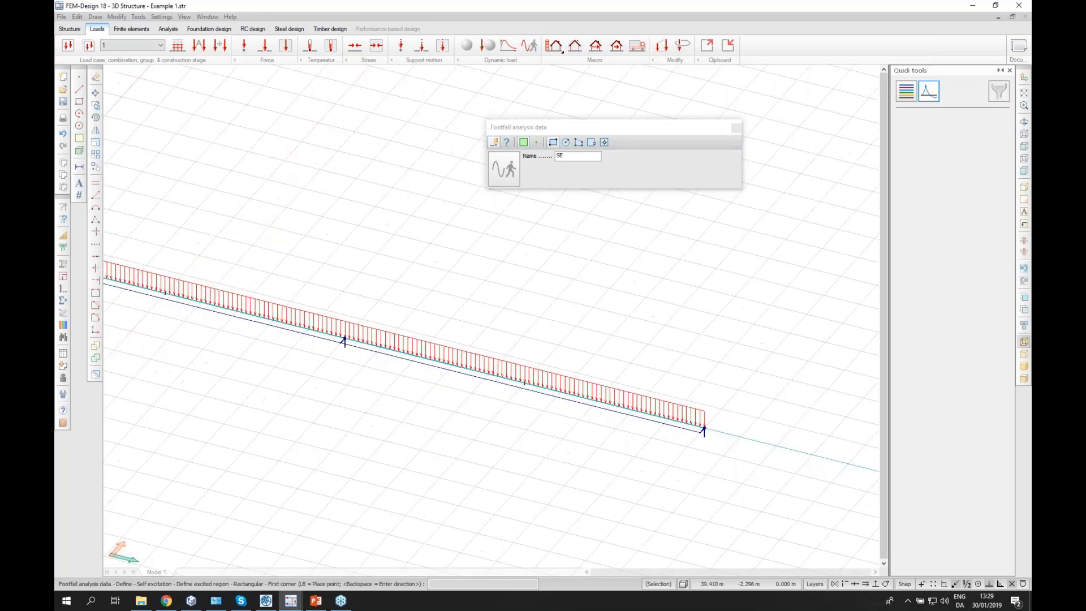
{"action": "left_click", "coordinate": [708, 451]}
{"action": "scroll", "coordinate": [445, 334], "scroll_direction": "down", "scroll_amount": 5}
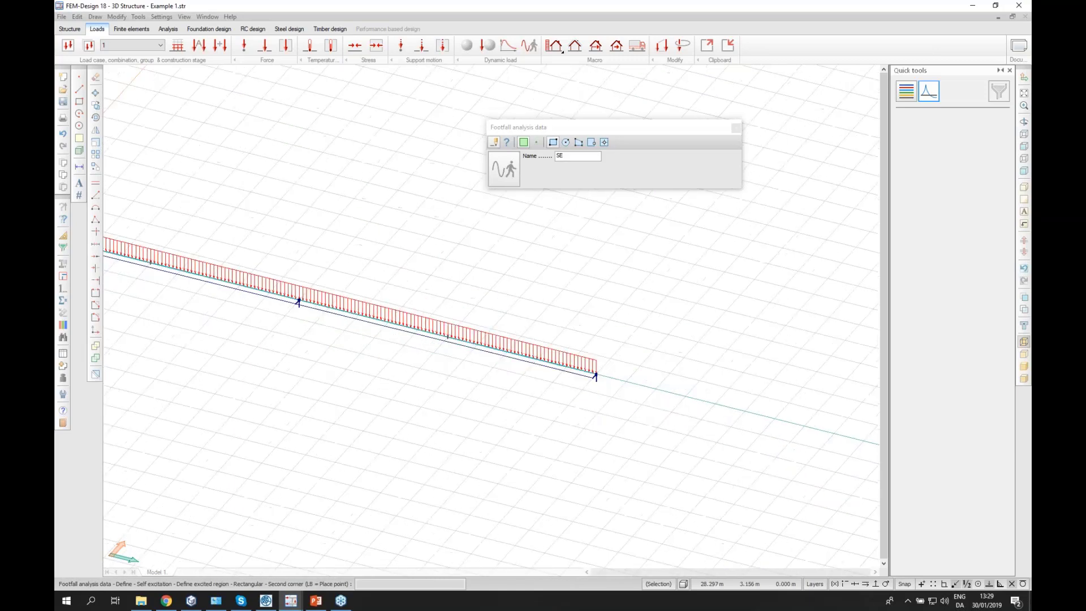
{"action": "left_click", "coordinate": [164, 231]}
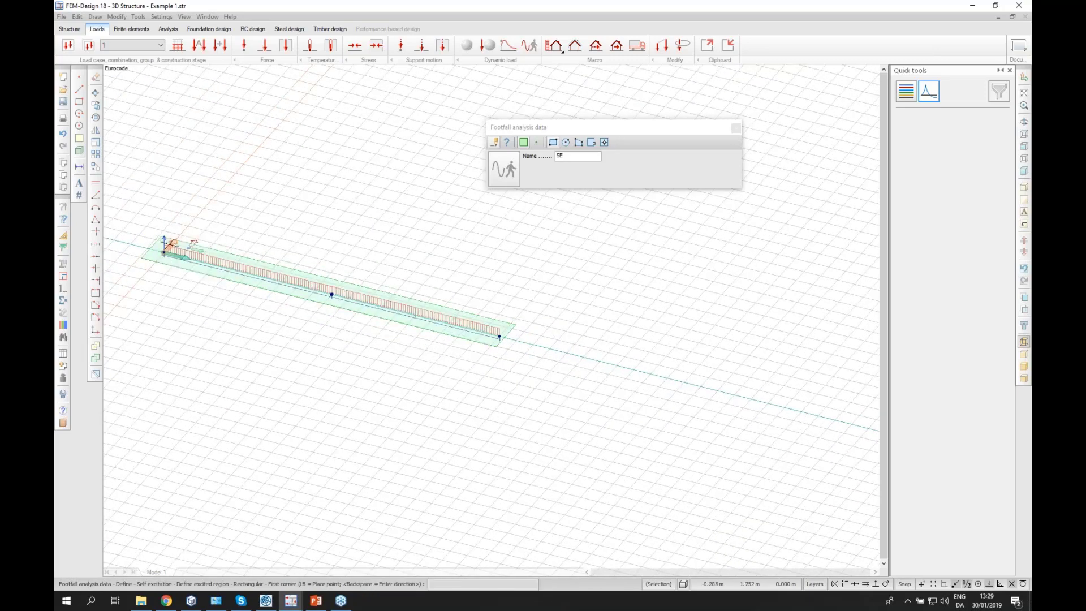
Examine the self excitation region and the loaded, supported beam inside it from end to end.
{"action": "scroll", "coordinate": [699, 389], "scroll_direction": "up", "scroll_amount": 4}
{"action": "scroll", "coordinate": [689, 391], "scroll_direction": "up", "scroll_amount": 2}
{"action": "mouse_move", "coordinate": [679, 389]}
{"action": "middle_mouse_down", "text": "alt"}
{"action": "mouse_move", "coordinate": [647, 378]}
{"action": "mouse_move", "coordinate": [566, 297]}
{"action": "mouse_move", "coordinate": [560, 308]}
{"action": "mouse_move", "coordinate": [674, 382]}
{"action": "mouse_move", "coordinate": [699, 382]}
{"action": "middle_mouse_up", "text": "alt"}
{"action": "scroll", "coordinate": [737, 352], "scroll_direction": "down", "scroll_amount": 4}
{"action": "scroll", "coordinate": [586, 323], "scroll_direction": "down", "scroll_amount": 3}
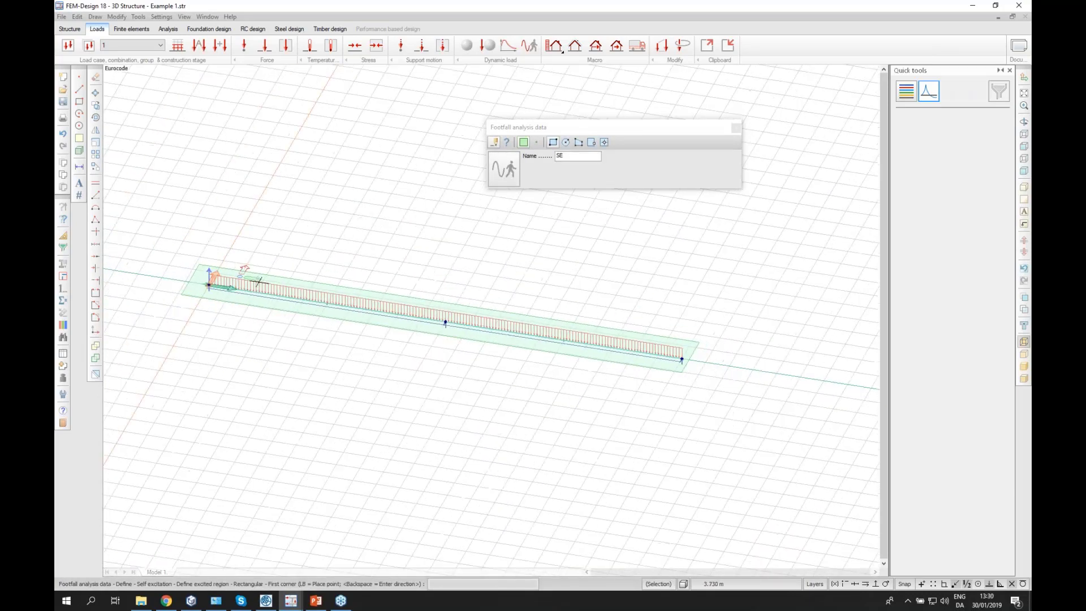
{"action": "scroll", "coordinate": [254, 288], "scroll_direction": "up", "scroll_amount": 5}
{"action": "scroll", "coordinate": [489, 332], "scroll_direction": "down", "scroll_amount": 3}
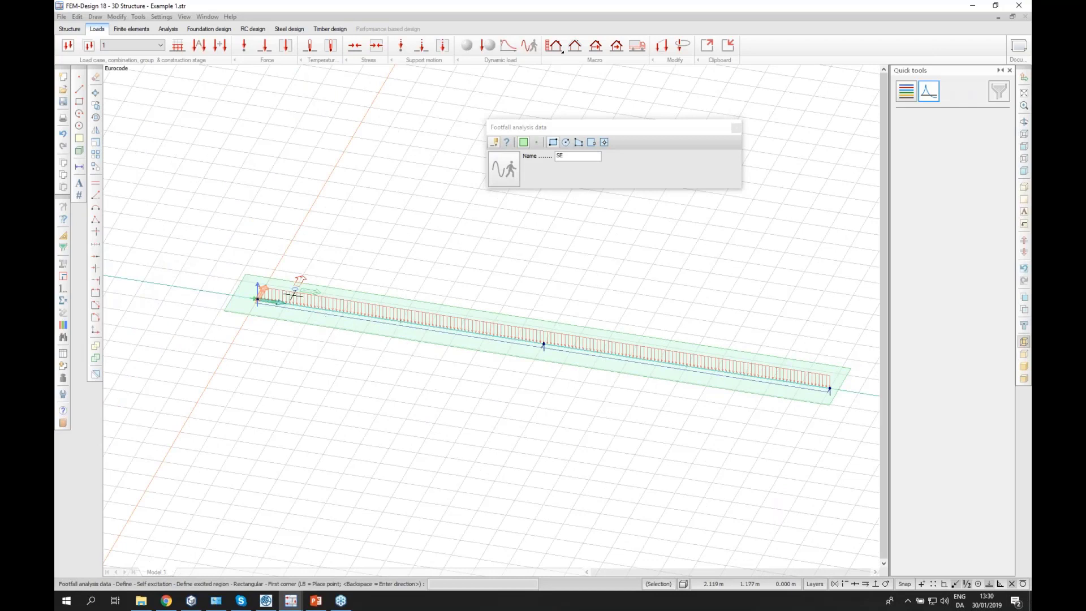
{"action": "scroll", "coordinate": [294, 293], "scroll_direction": "down", "scroll_amount": 1}
{"action": "scroll", "coordinate": [548, 296], "scroll_direction": "up", "scroll_amount": 2}
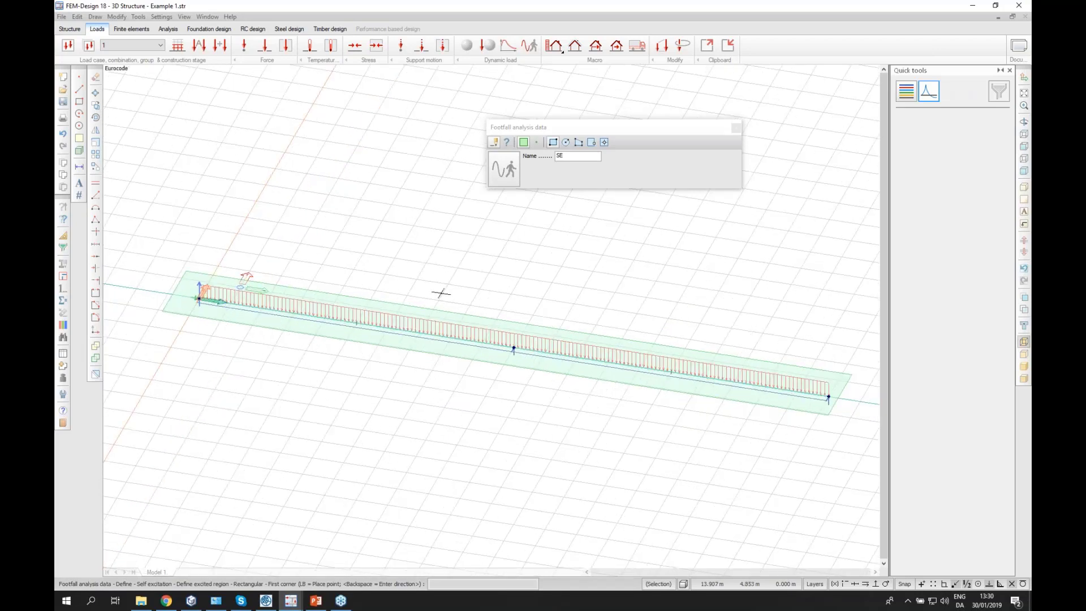
Review the load case to mass conversion for load case 1 with factor 1.000, and cancel without changes.
{"action": "left_click", "coordinate": [487, 45]}
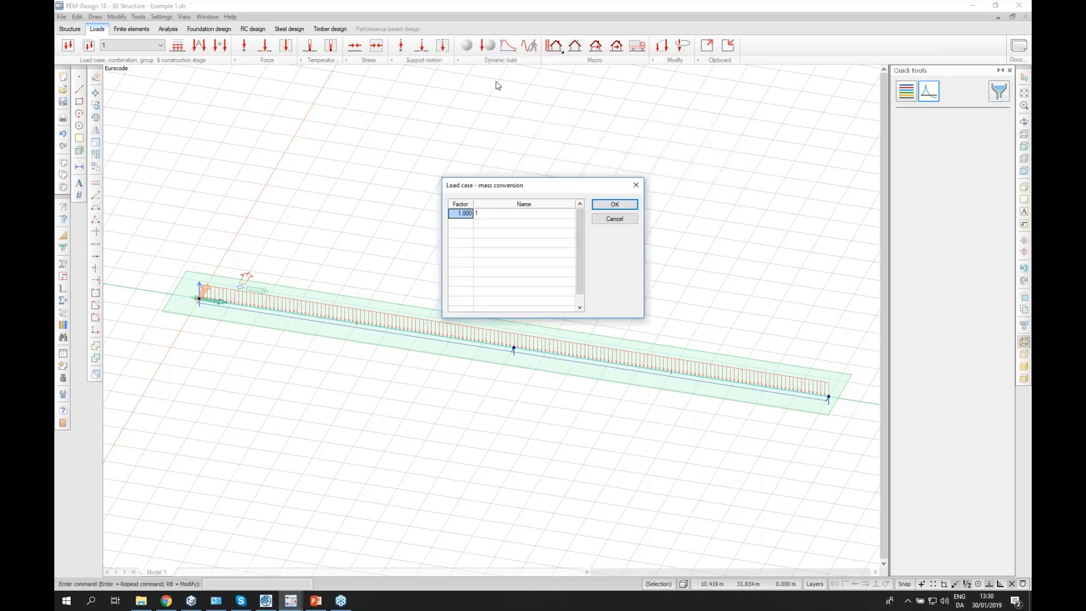
{"action": "left_click_drag", "start_coordinate": [539, 185], "coordinate": [542, 151]}
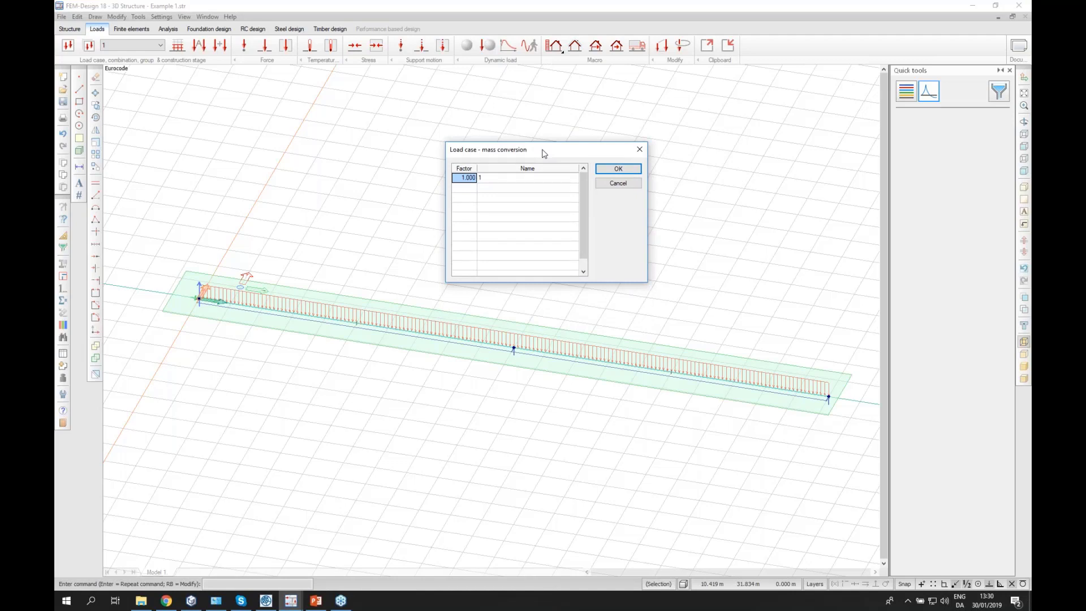
{"action": "left_click", "coordinate": [492, 178]}
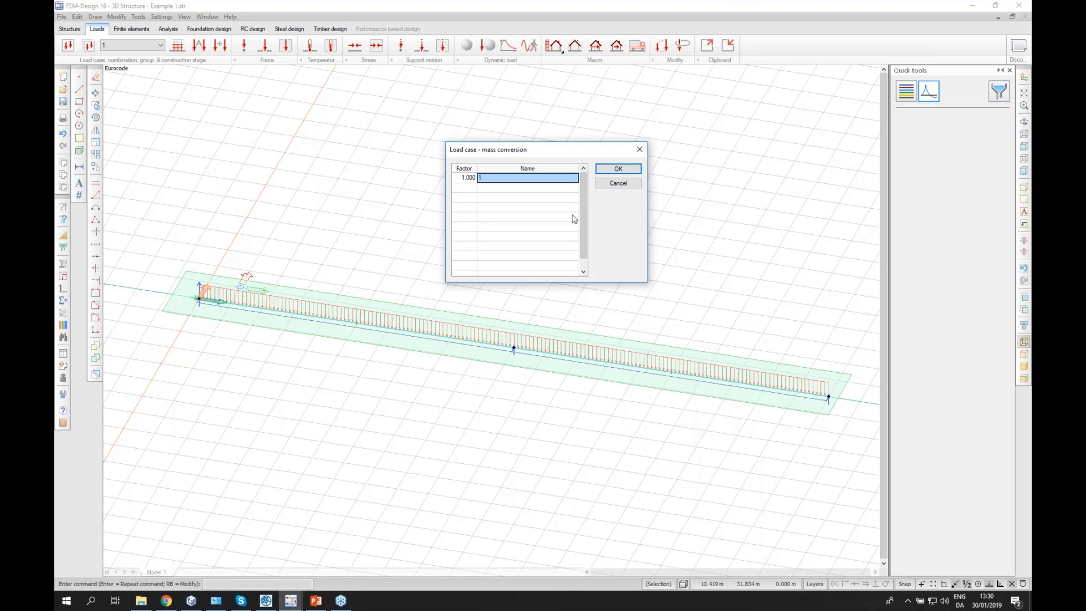
{"action": "left_click", "coordinate": [635, 187]}
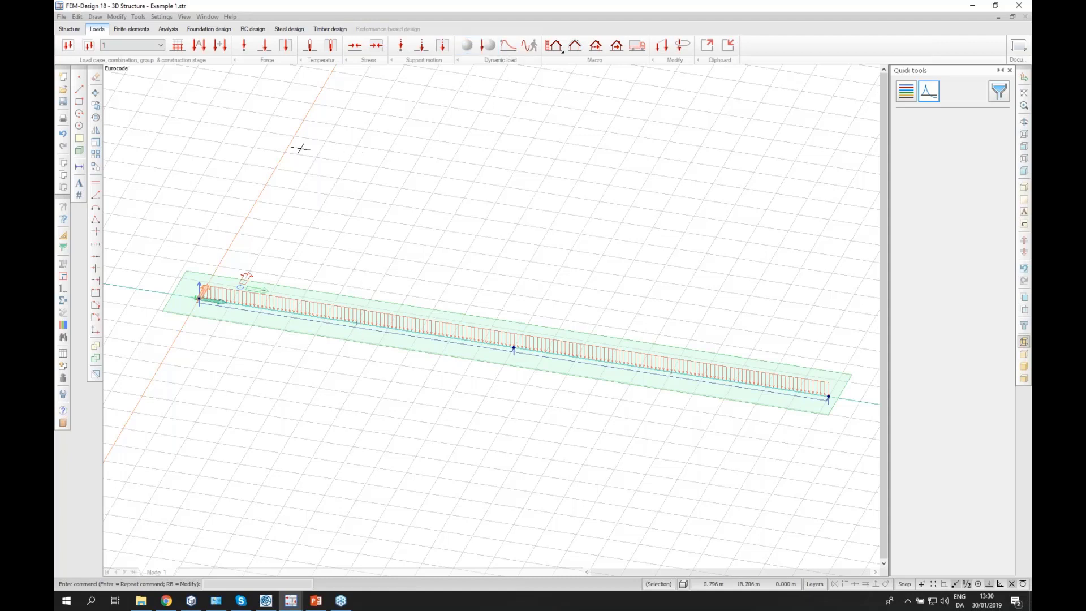
Include footfall analysis in the calculations and select the Self excitation method in its setup.
{"action": "left_click", "coordinate": [168, 29]}
{"action": "left_click", "coordinate": [67, 46]}
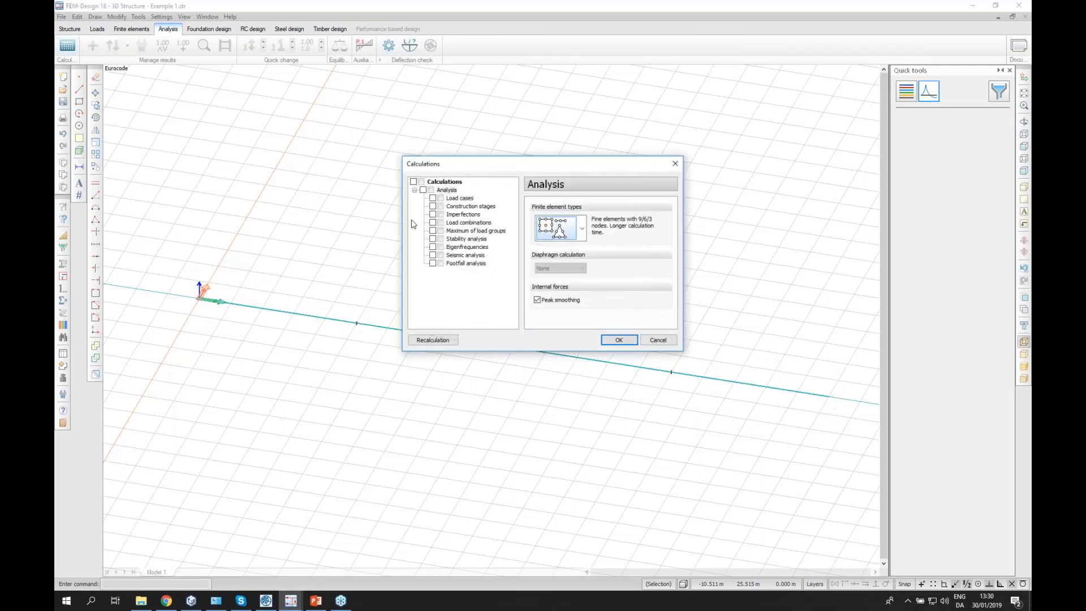
{"action": "left_click", "coordinate": [434, 263]}
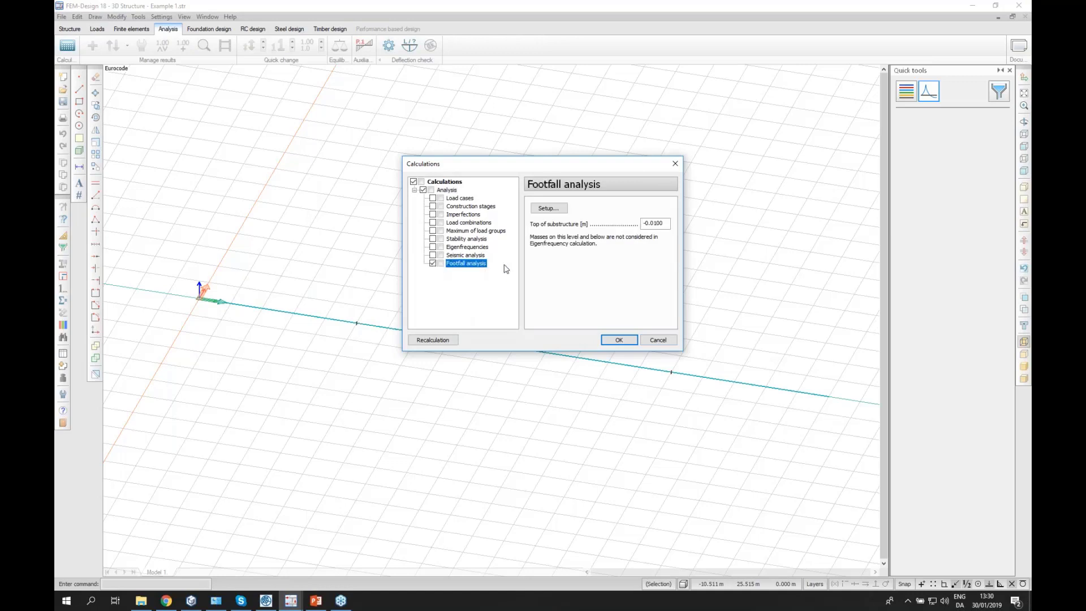
{"action": "left_click", "coordinate": [551, 209]}
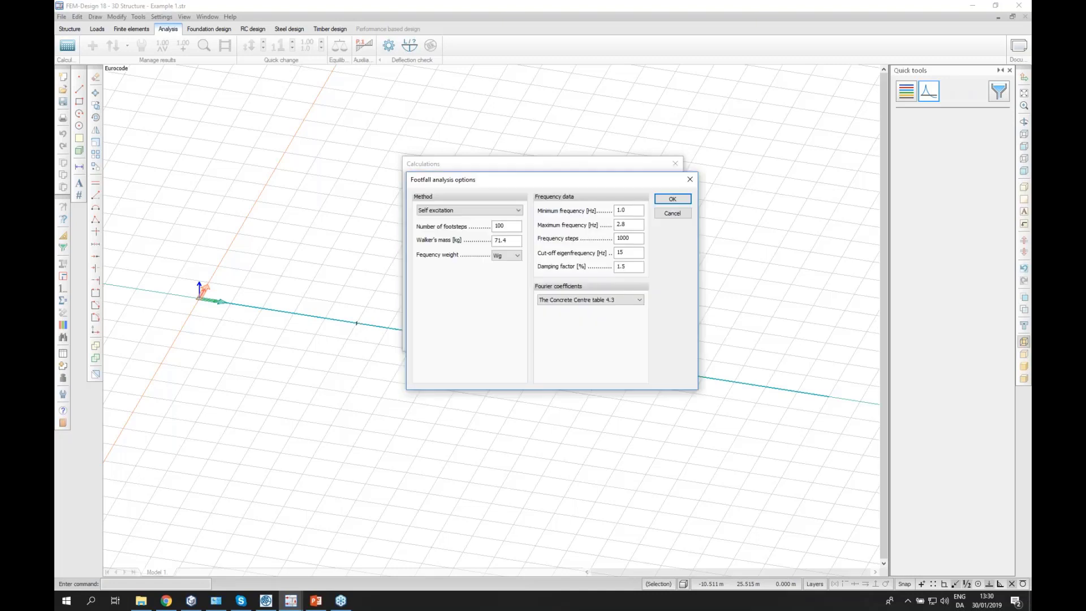
{"action": "left_click", "coordinate": [512, 213]}
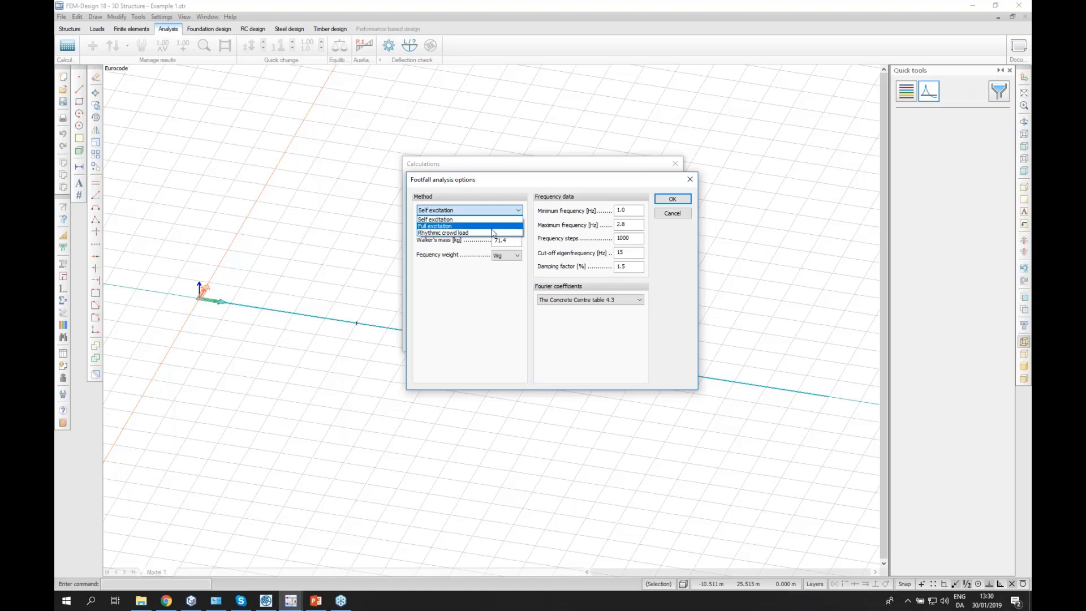
{"action": "left_click", "coordinate": [482, 219]}
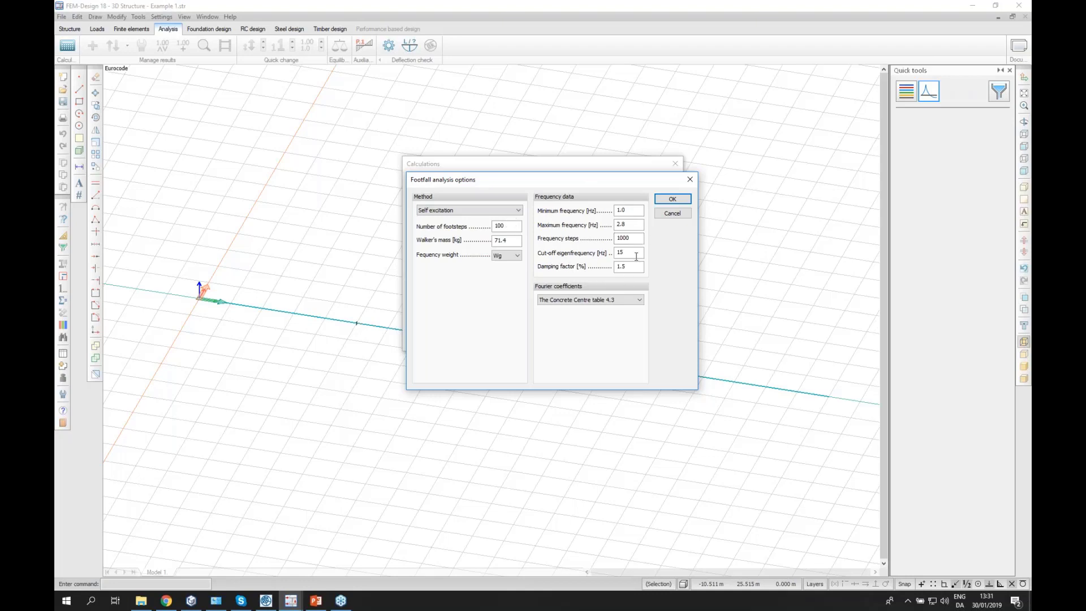
Review the Fourier coefficient options, try User defined coefficients and restore The Concrete Centre table 4.3.
{"action": "left_click", "coordinate": [634, 299]}
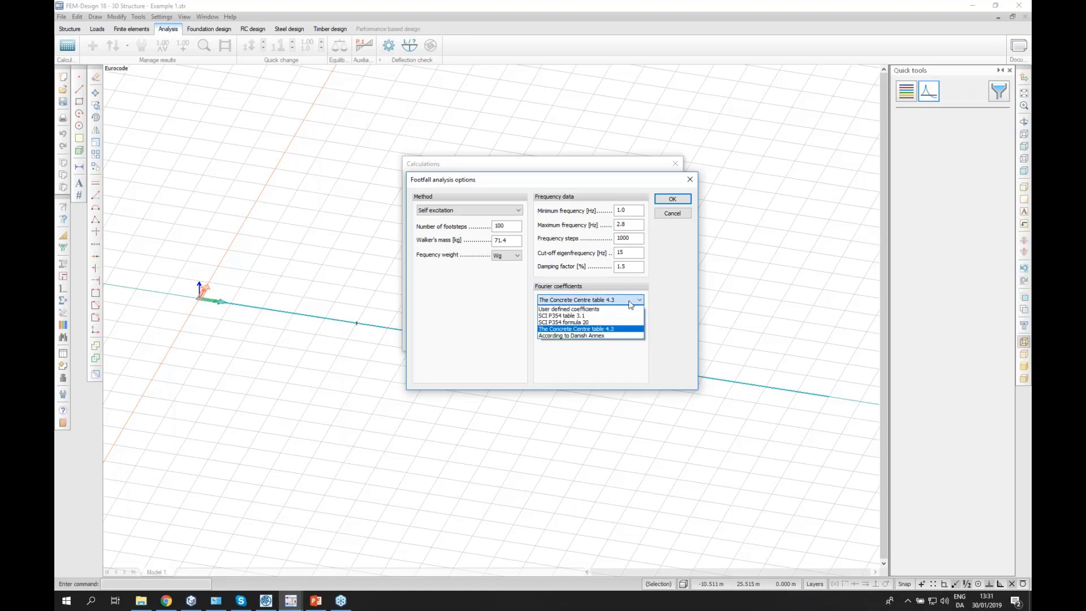
{"action": "left_click", "coordinate": [625, 309]}
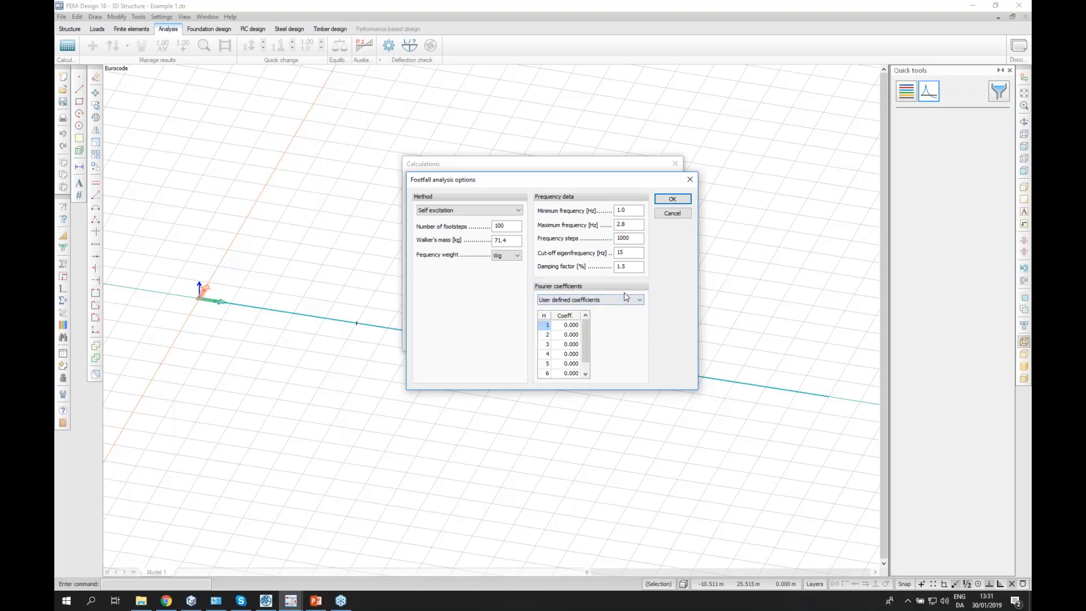
{"action": "left_click", "coordinate": [624, 299]}
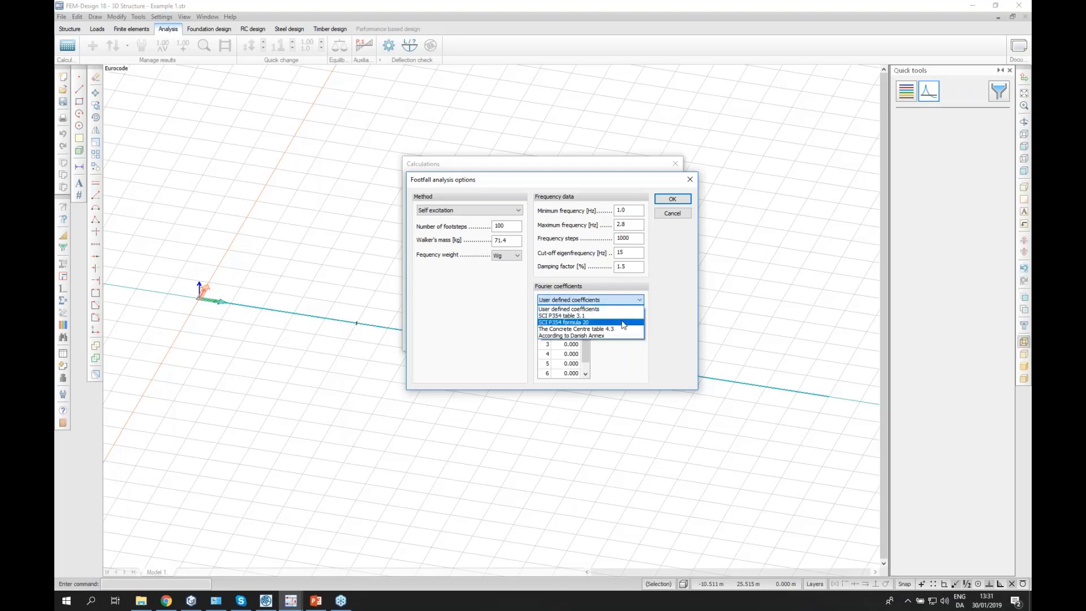
{"action": "left_click", "coordinate": [623, 330]}
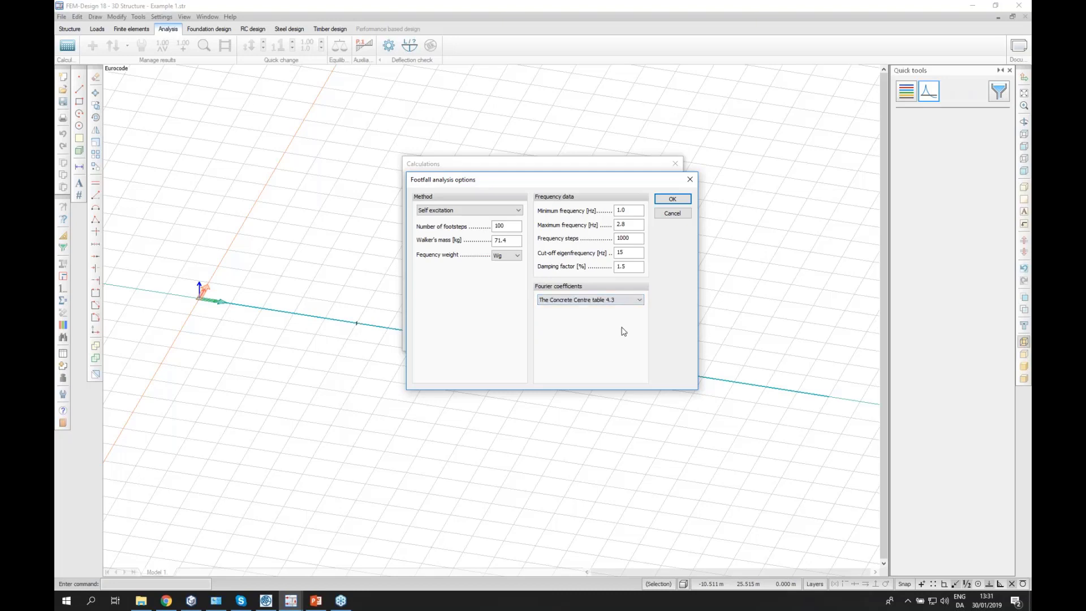
{"action": "left_click", "coordinate": [633, 302]}
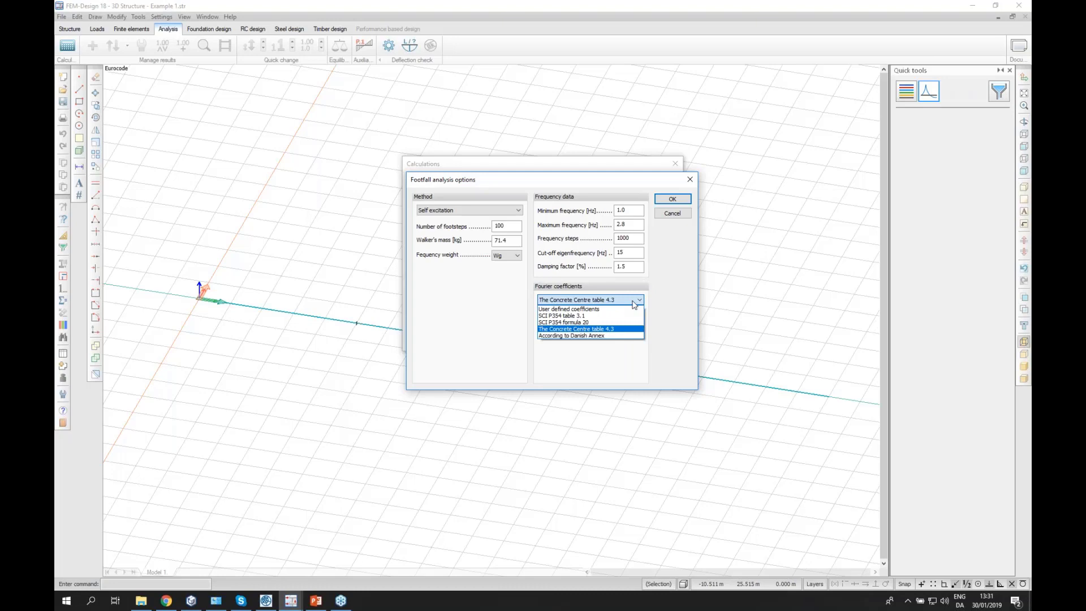
{"action": "left_click", "coordinate": [674, 261]}
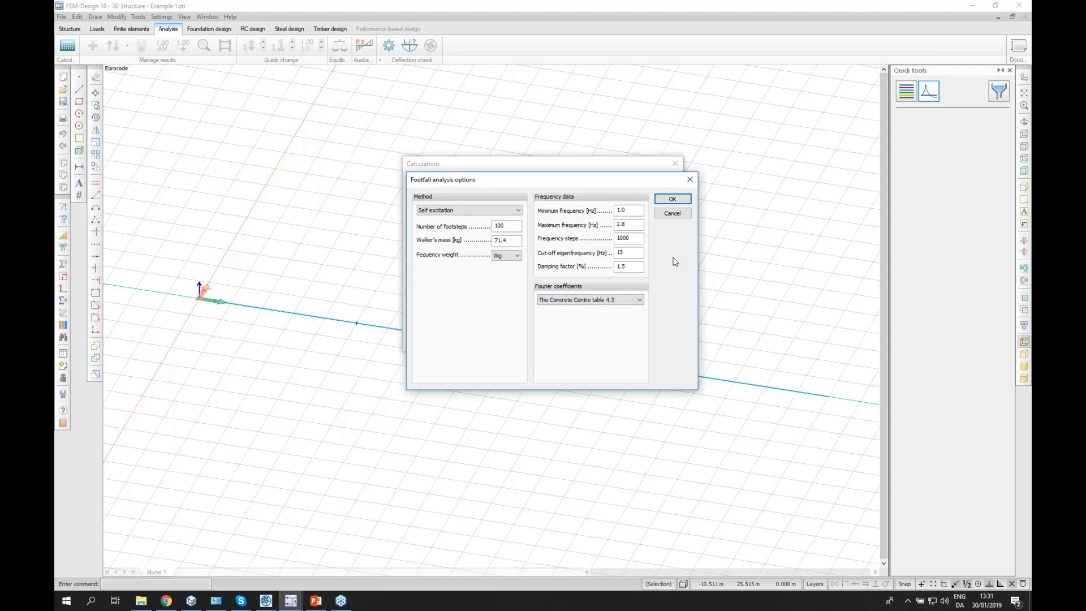
Accept the footfall options, run the self excitation analysis of the beam and close the calculation report.
{"action": "left_click", "coordinate": [672, 198]}
{"action": "left_click", "coordinate": [619, 340]}
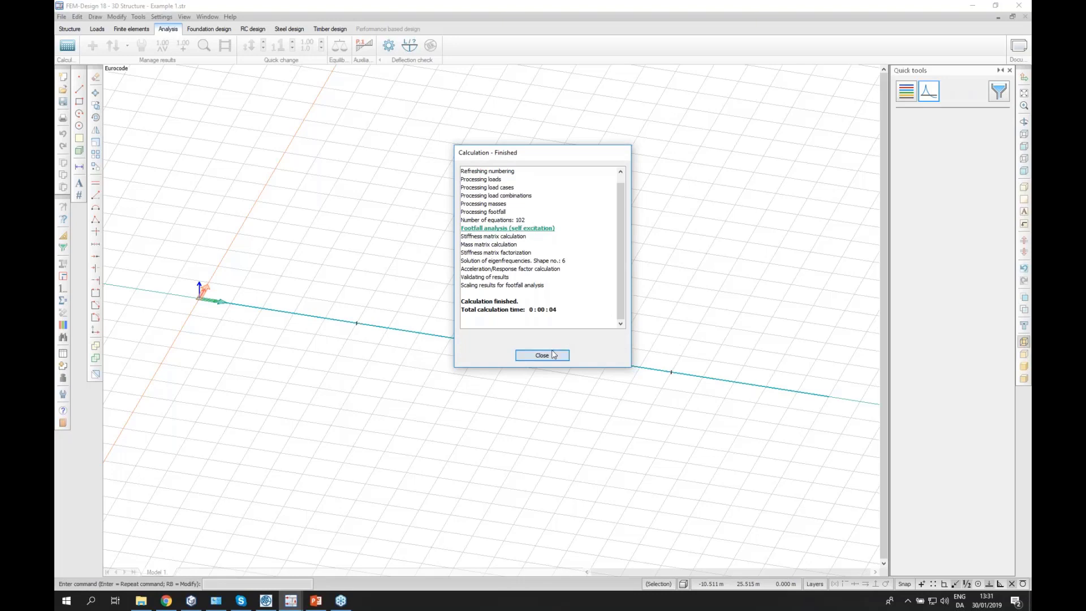
{"action": "left_click", "coordinate": [554, 355]}
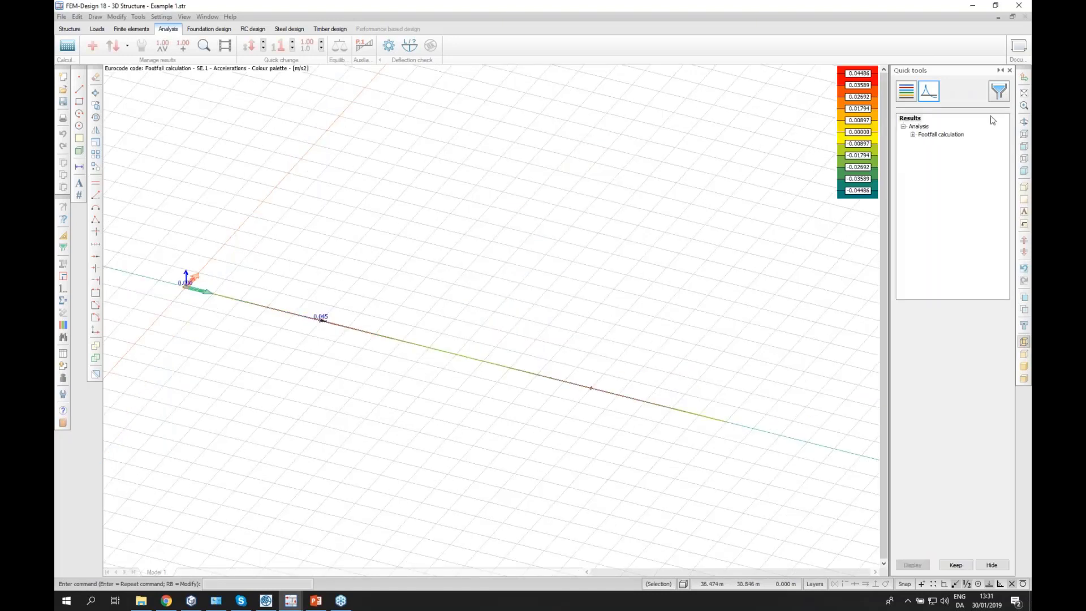
Display the footfall calculation's nodal masses and total/level masses on the beam.
{"action": "left_click", "coordinate": [933, 136]}
{"action": "double_click", "coordinate": [931, 137]}
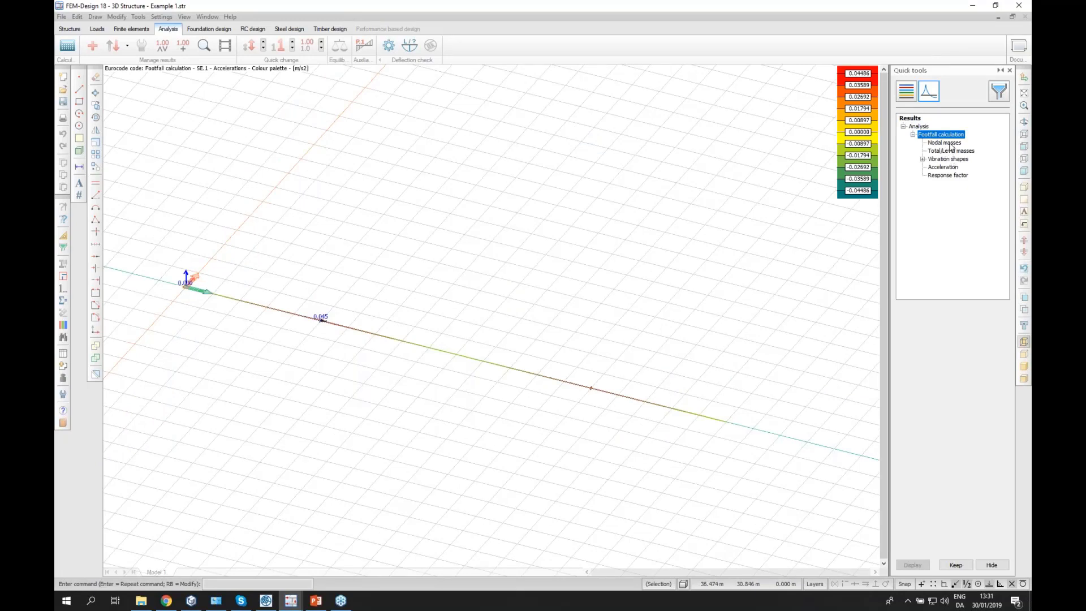
{"action": "left_click", "coordinate": [948, 143]}
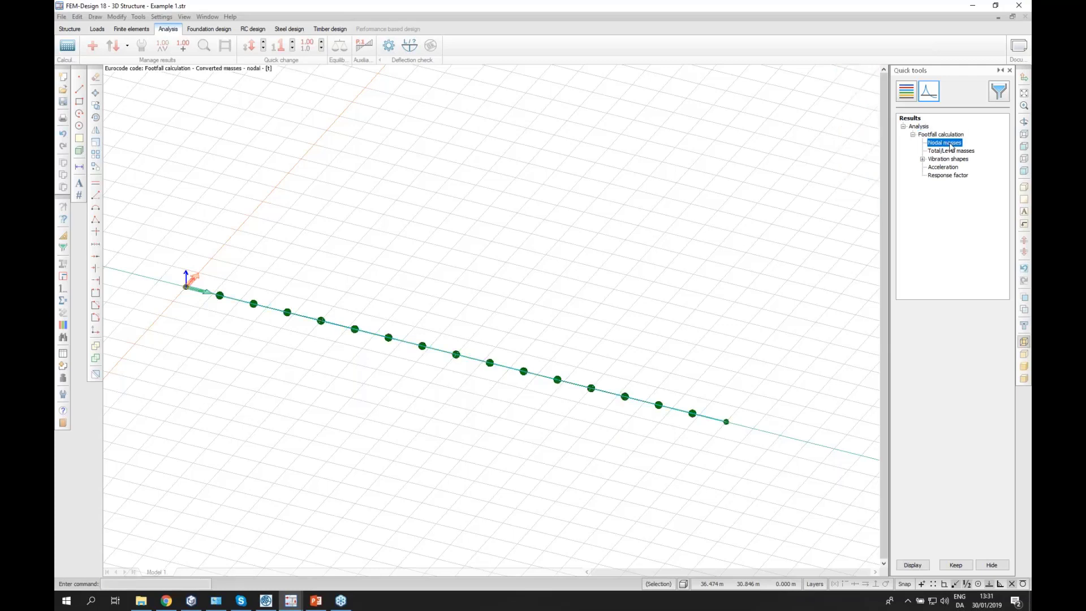
{"action": "left_click", "coordinate": [952, 150]}
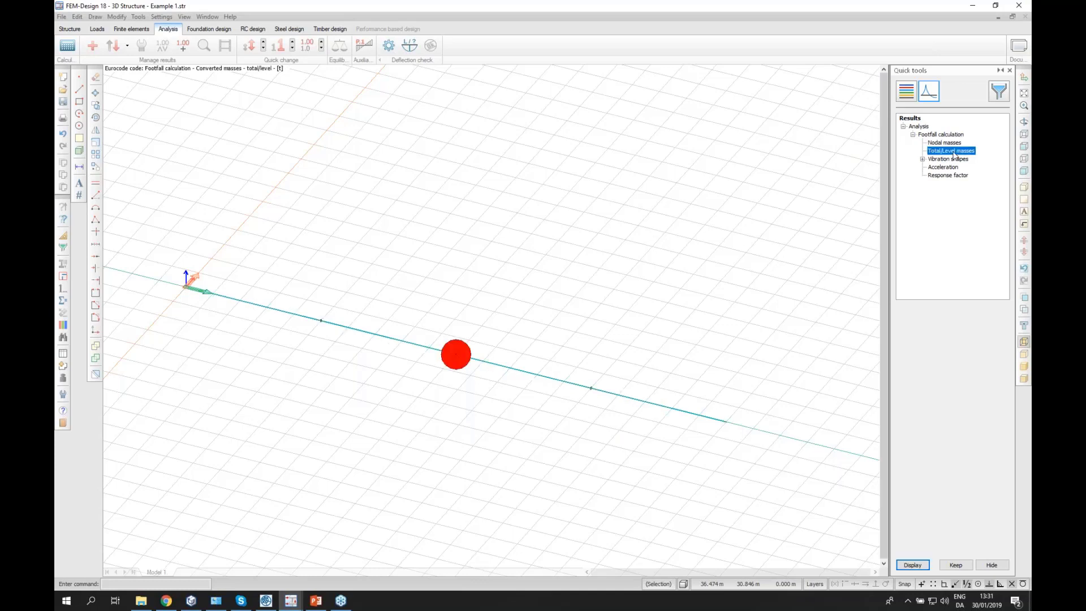
Display the beam's translational and rotational vibration shapes, plus the acceleration and response factor results for region SE.1.
{"action": "double_click", "coordinate": [955, 159]}
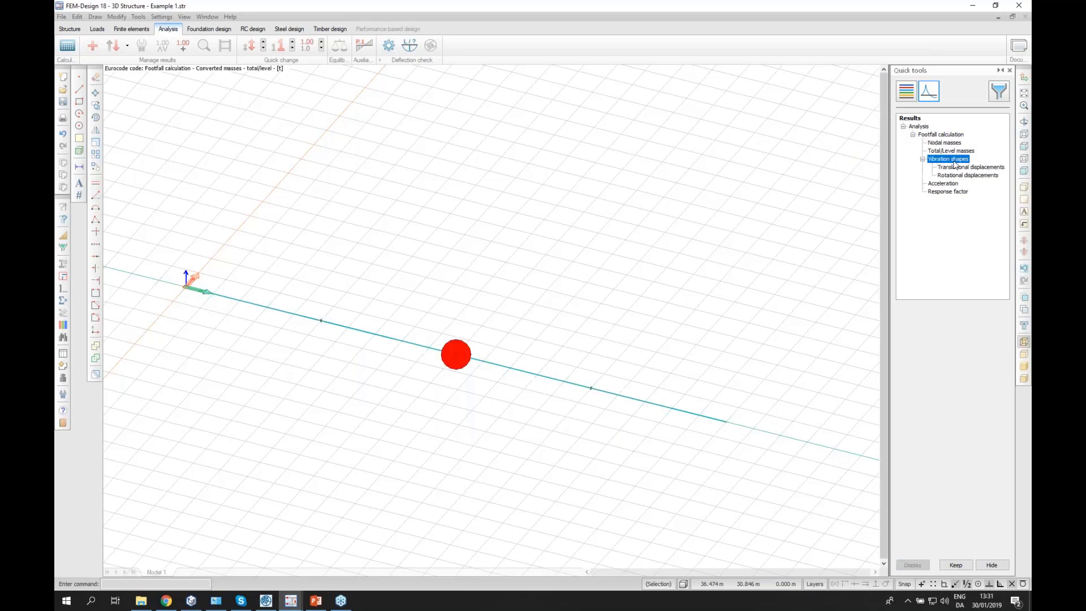
{"action": "left_click", "coordinate": [956, 166]}
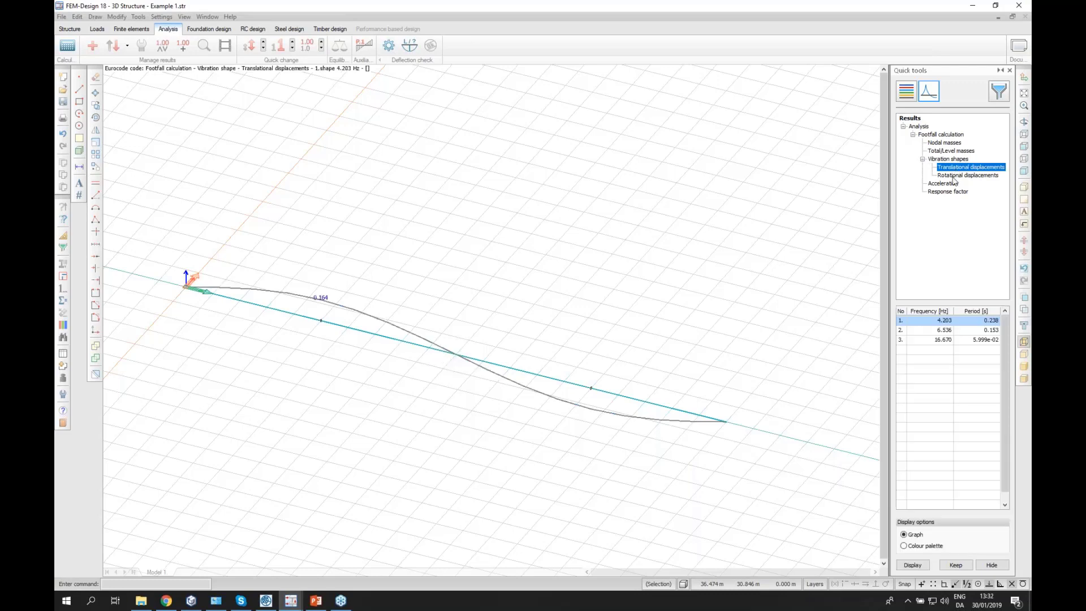
{"action": "left_click", "coordinate": [955, 176]}
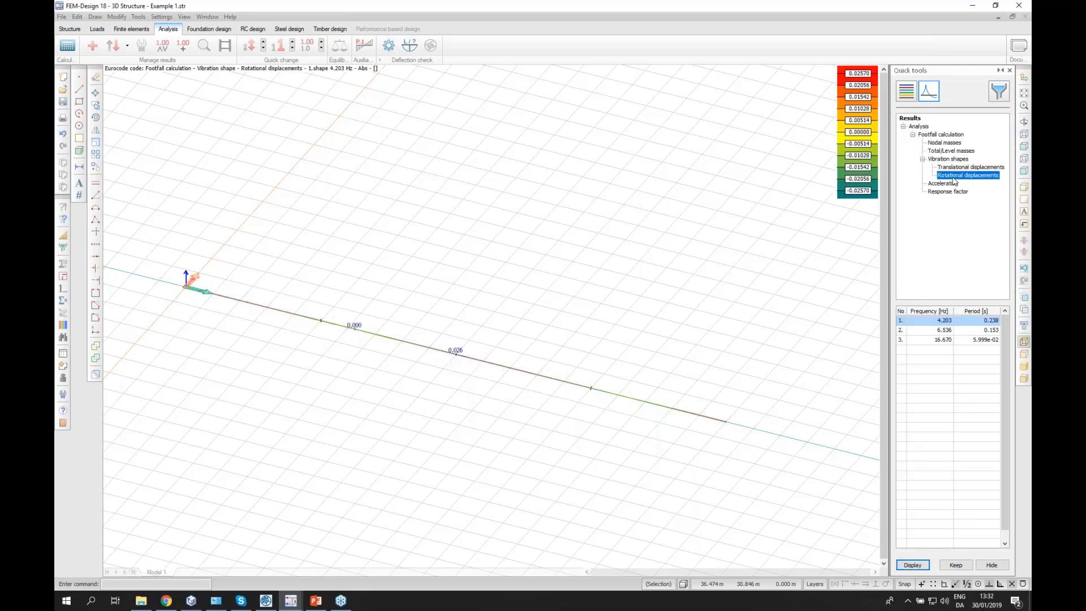
{"action": "left_click", "coordinate": [955, 183]}
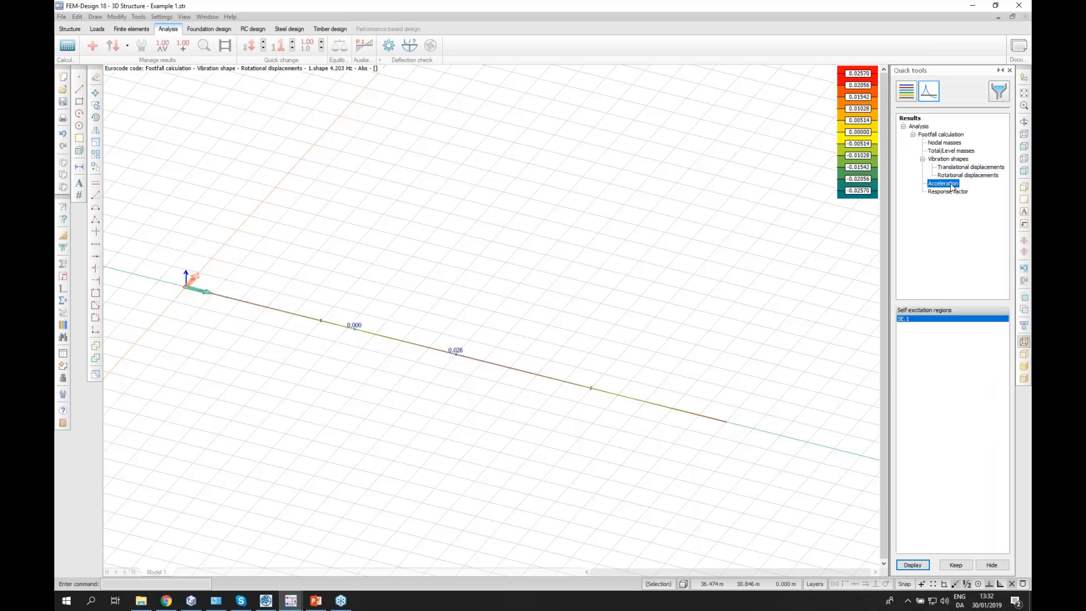
{"action": "left_click", "coordinate": [950, 192]}
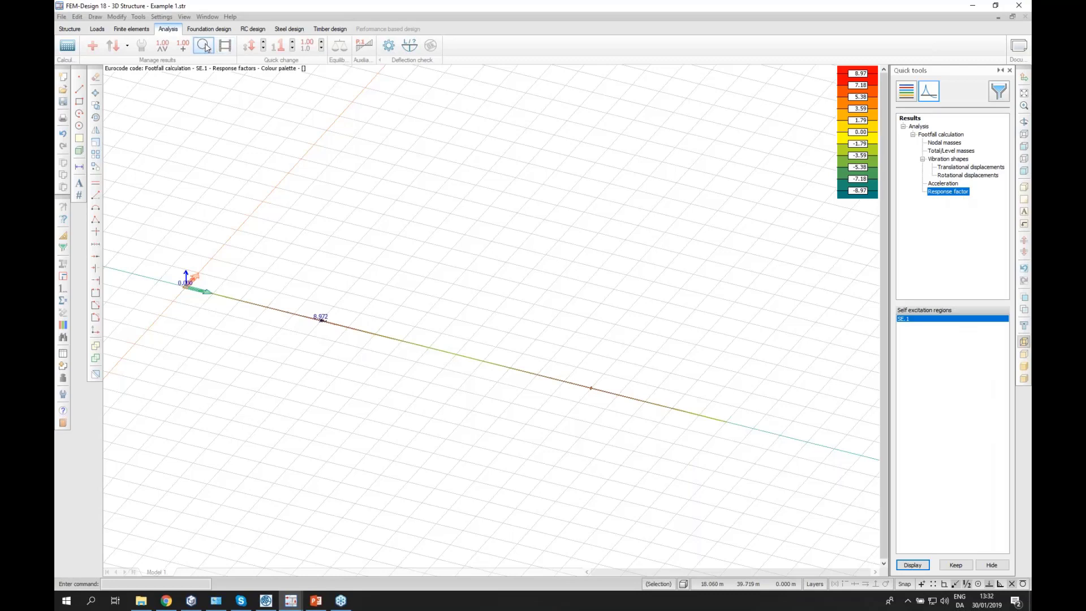
Place a footfall detailed result point PT in the beam's first span, view its response factor frequency curve and close it.
{"action": "left_click", "coordinate": [204, 46]}
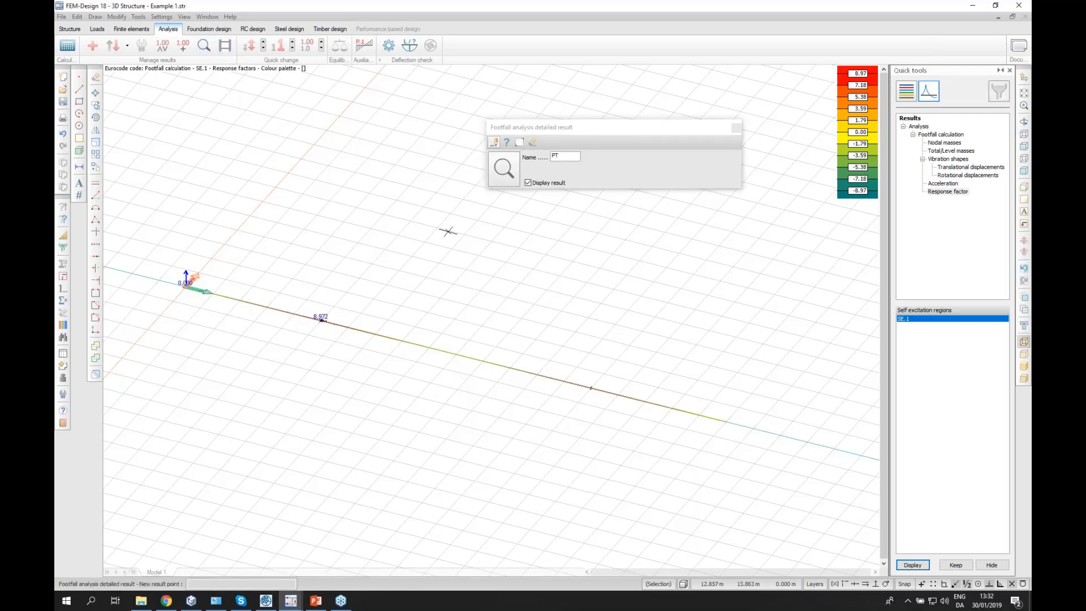
{"action": "left_click", "coordinate": [365, 320]}
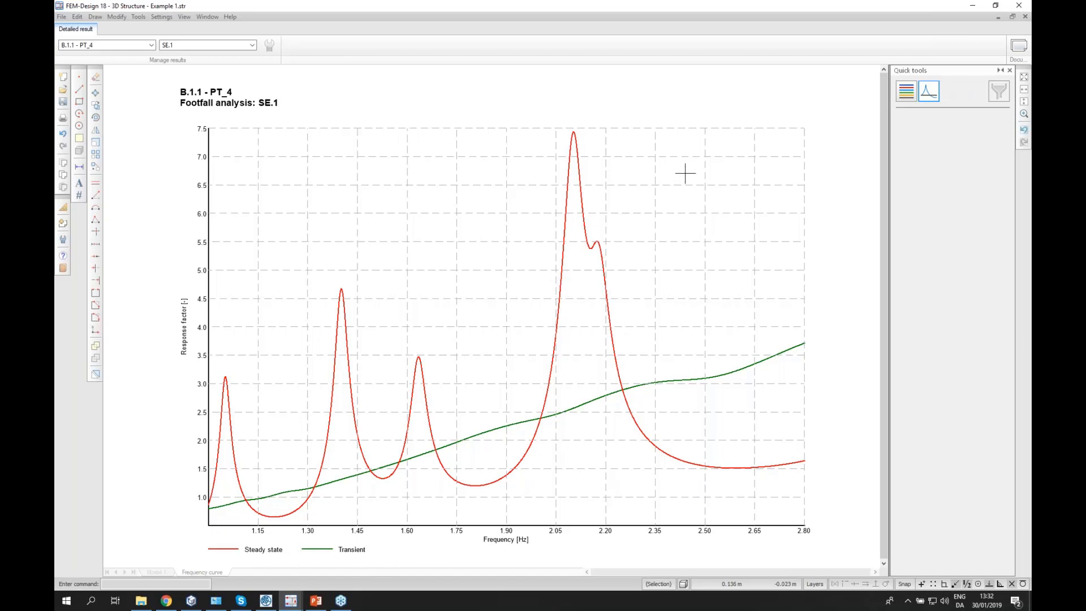
{"action": "left_click", "coordinate": [1026, 18]}
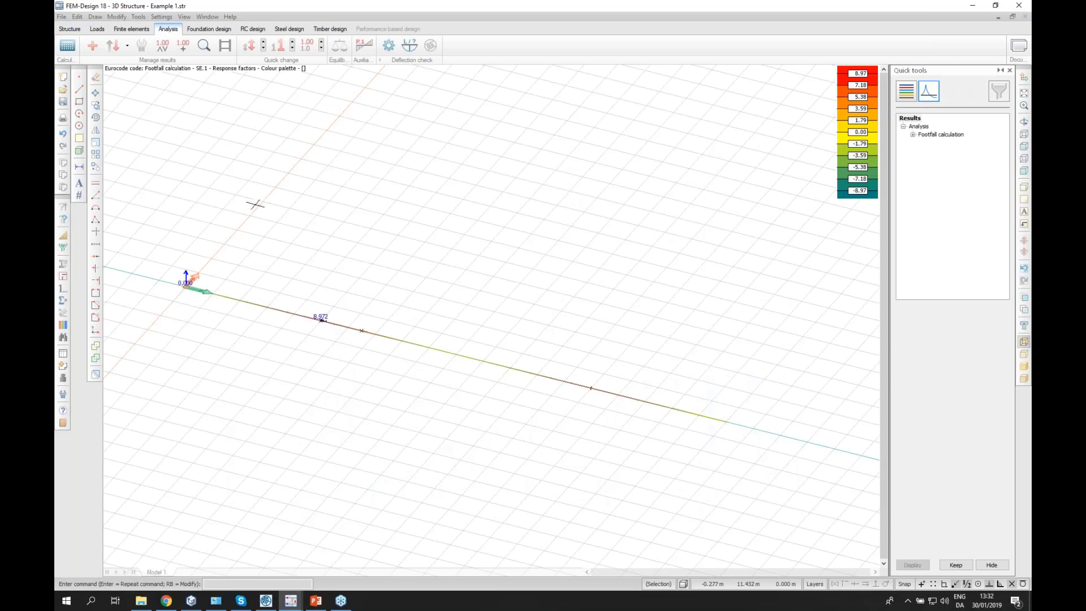
Open the beam model's footfall analysis data for full excitation FE, and switch to the Example 2 slab model.
{"action": "left_click", "coordinate": [97, 29]}
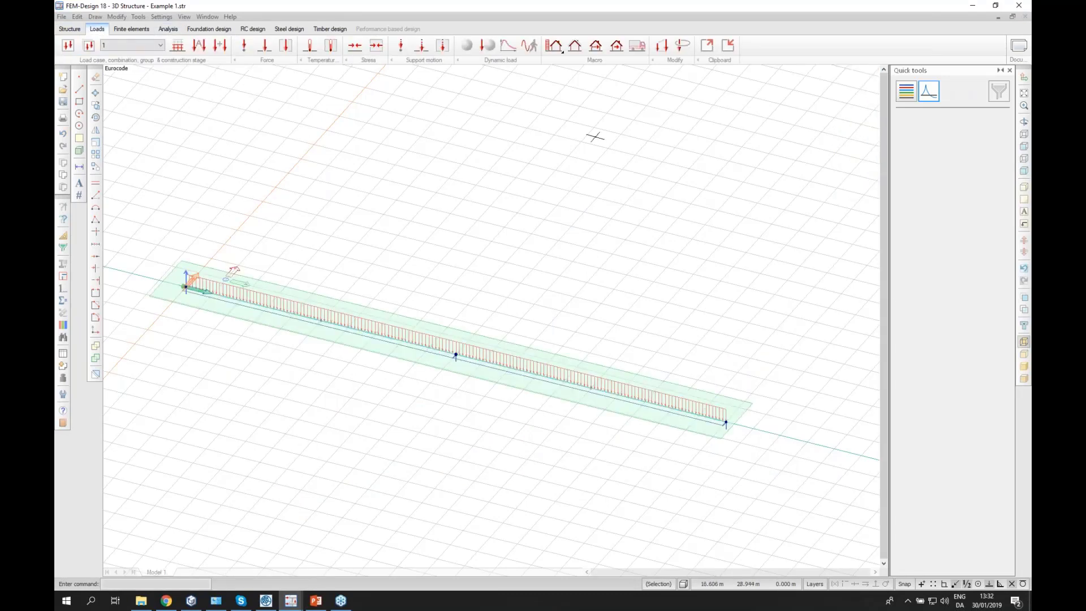
{"action": "left_click", "coordinate": [532, 46]}
{"action": "left_click", "coordinate": [537, 143]}
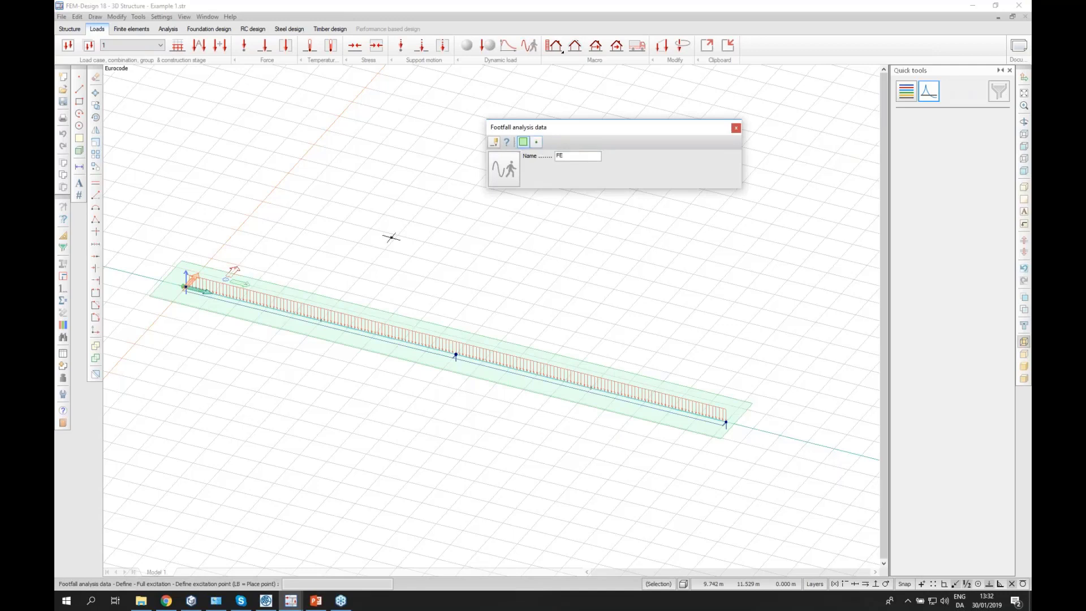
{"action": "left_click", "coordinate": [292, 601]}
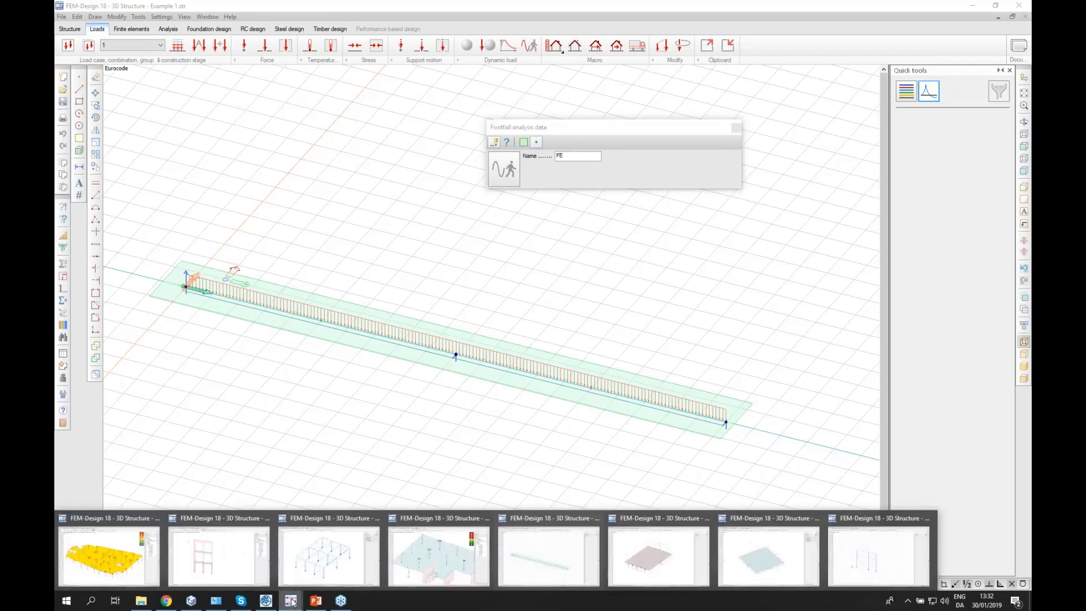
{"action": "left_click", "coordinate": [659, 558]}
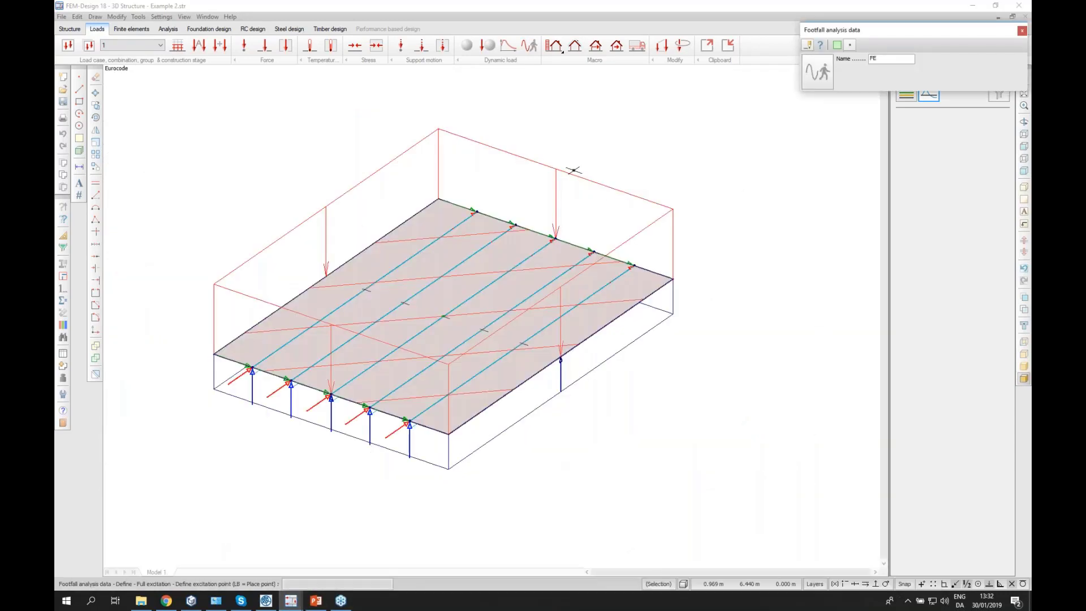
Examine the Example 2 load case list, the loaded slab and the midpoint of its central beam for full excitation.
{"action": "left_click", "coordinate": [535, 48]}
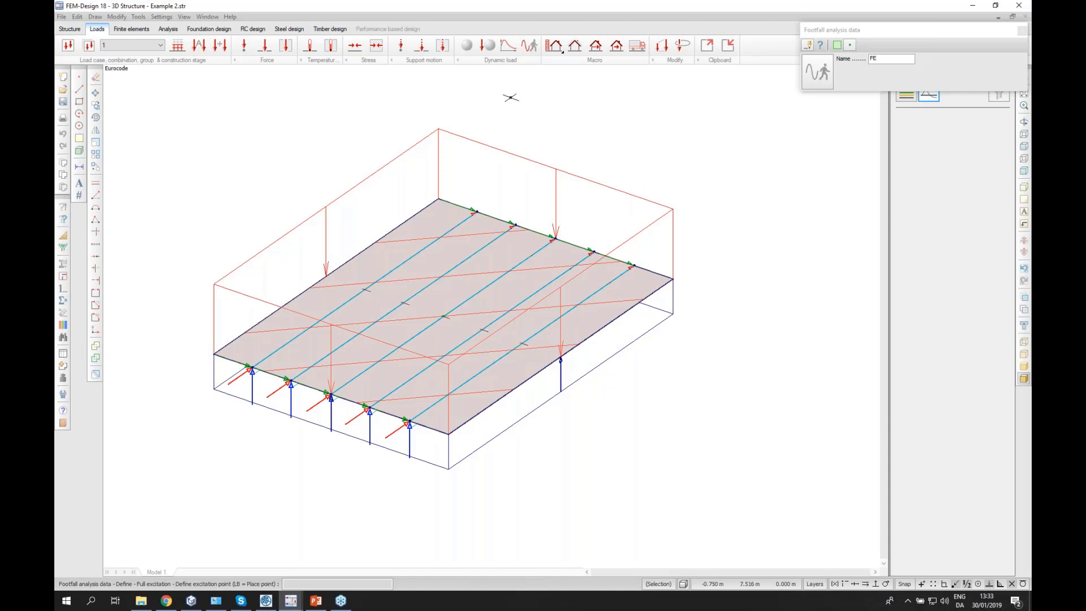
{"action": "left_click", "coordinate": [140, 48]}
{"action": "left_click", "coordinate": [511, 21]}
{"action": "left_click", "coordinate": [115, 48]}
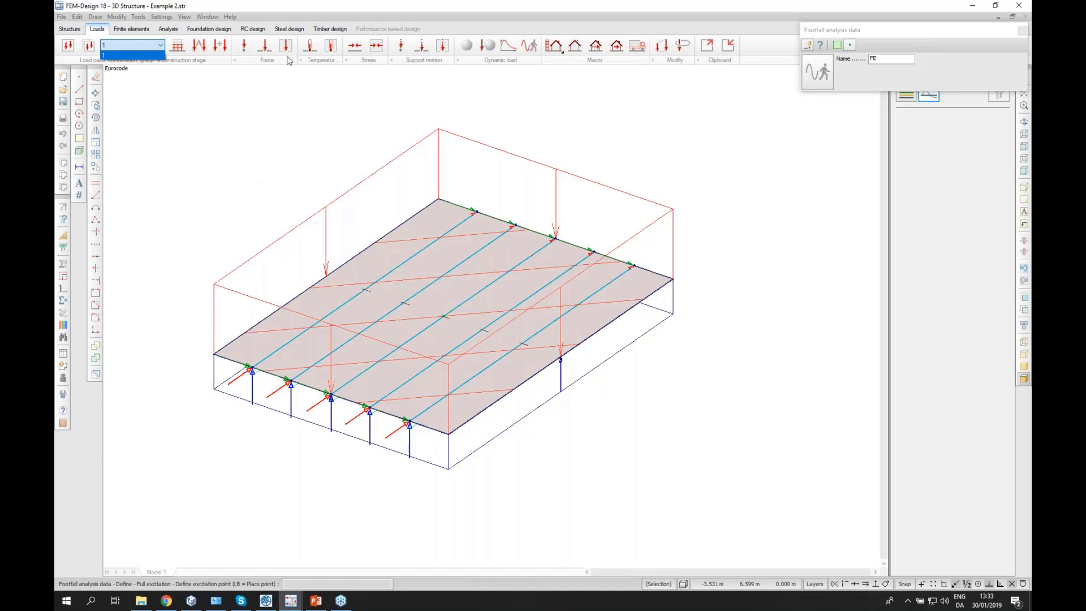
{"action": "left_click", "coordinate": [313, 10]}
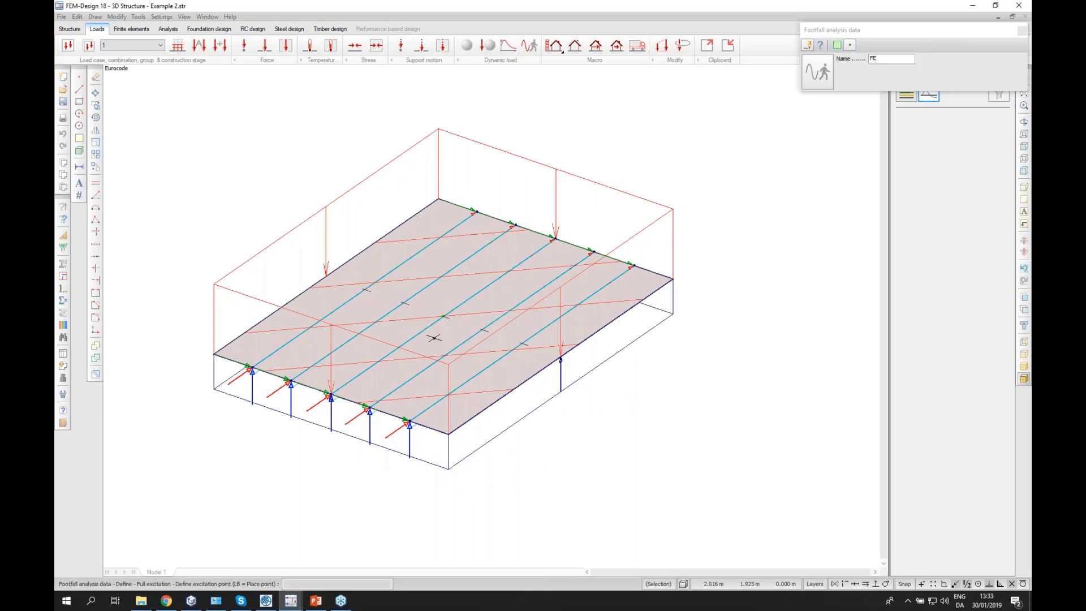
{"action": "scroll", "coordinate": [444, 313], "scroll_direction": "up", "scroll_amount": 3}
{"action": "scroll", "coordinate": [444, 313], "scroll_direction": "up", "scroll_amount": 2}
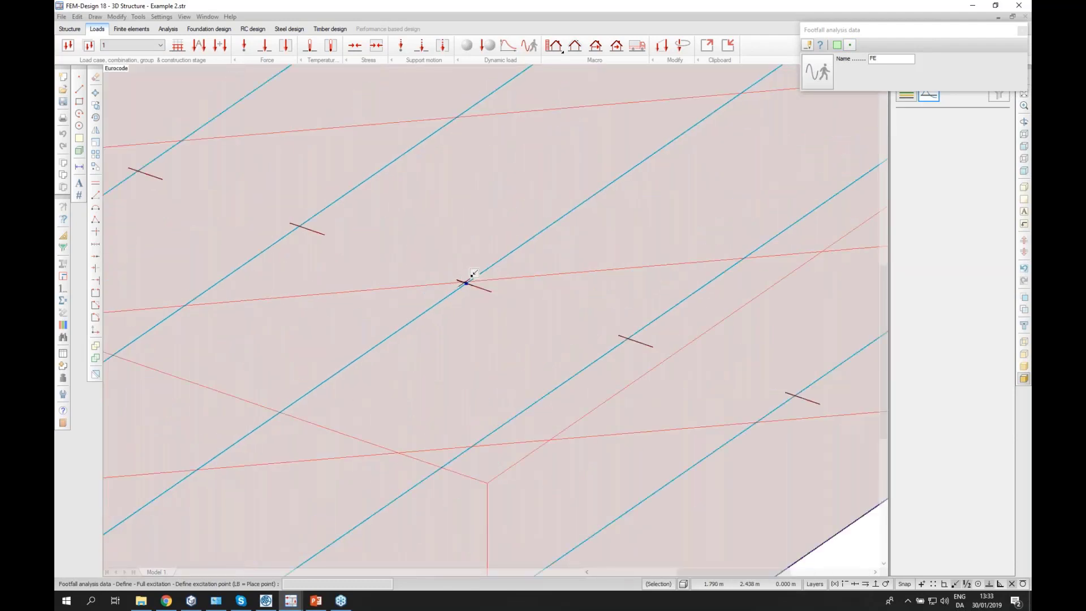
{"action": "scroll", "coordinate": [469, 282], "scroll_direction": "down", "scroll_amount": 6}
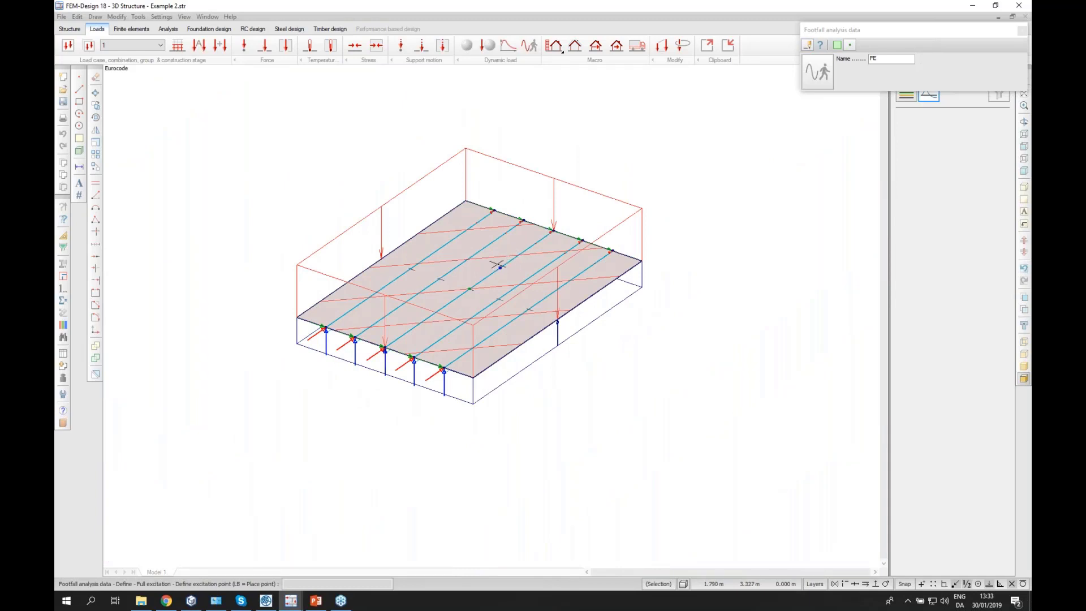
Run the footfall analysis on the Example 2 slab with the Full excitation method and close the finished calculation.
{"action": "left_click", "coordinate": [168, 29]}
{"action": "left_click", "coordinate": [66, 47]}
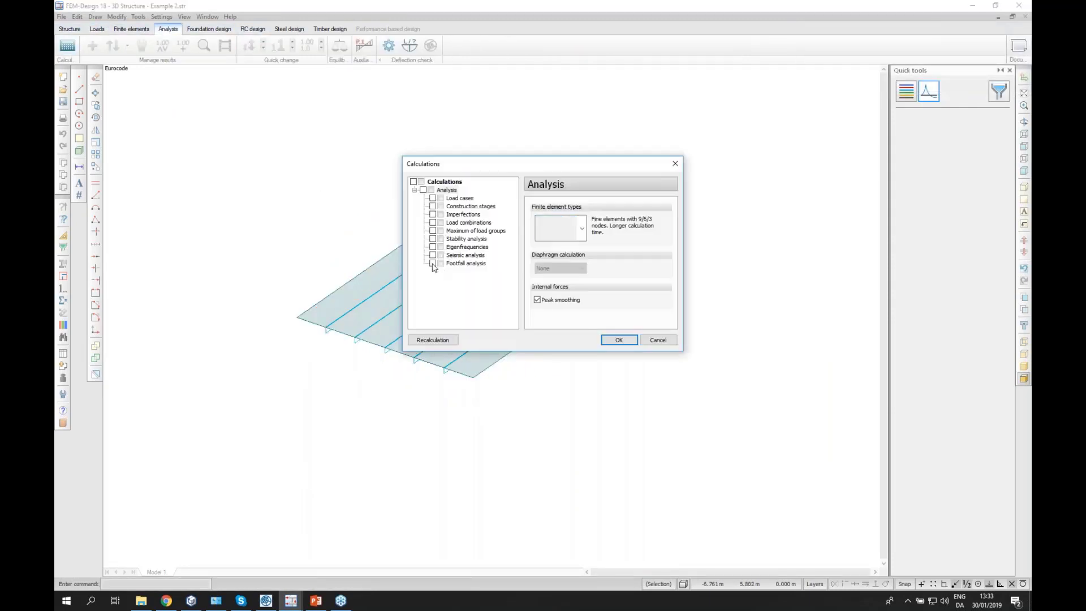
{"action": "left_click", "coordinate": [433, 264]}
{"action": "left_click", "coordinate": [547, 209]}
{"action": "left_click", "coordinate": [463, 209]}
{"action": "left_click", "coordinate": [462, 210]}
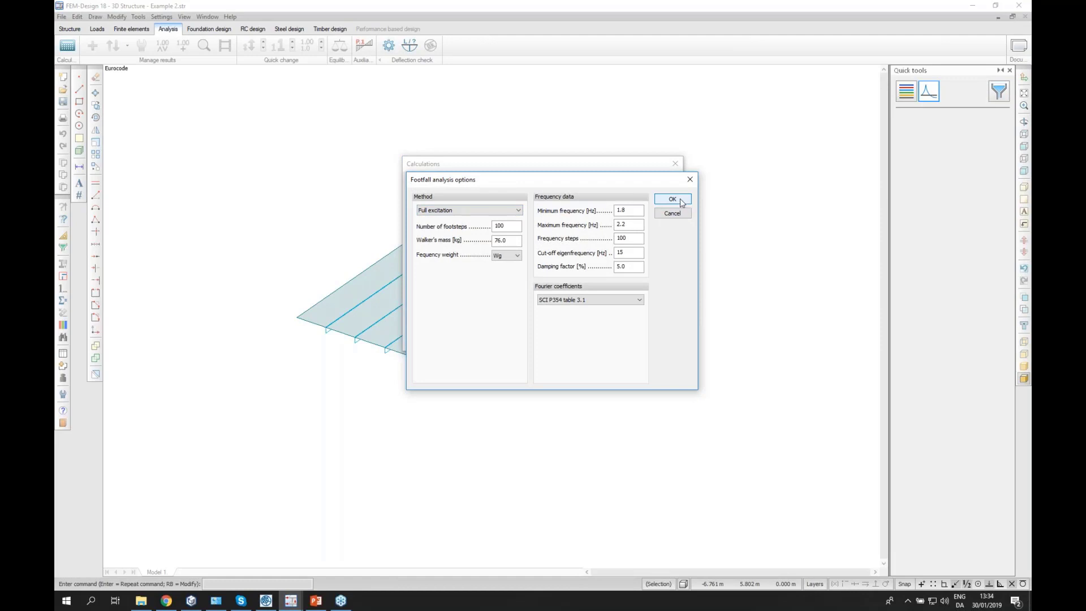
{"action": "left_click", "coordinate": [466, 209]}
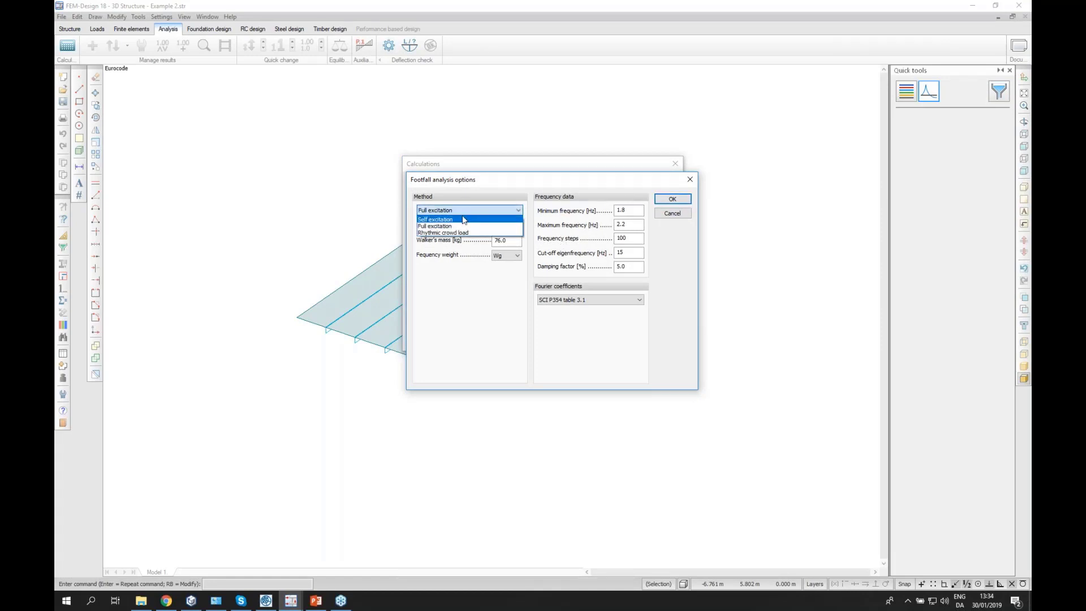
{"action": "left_click", "coordinate": [467, 210]}
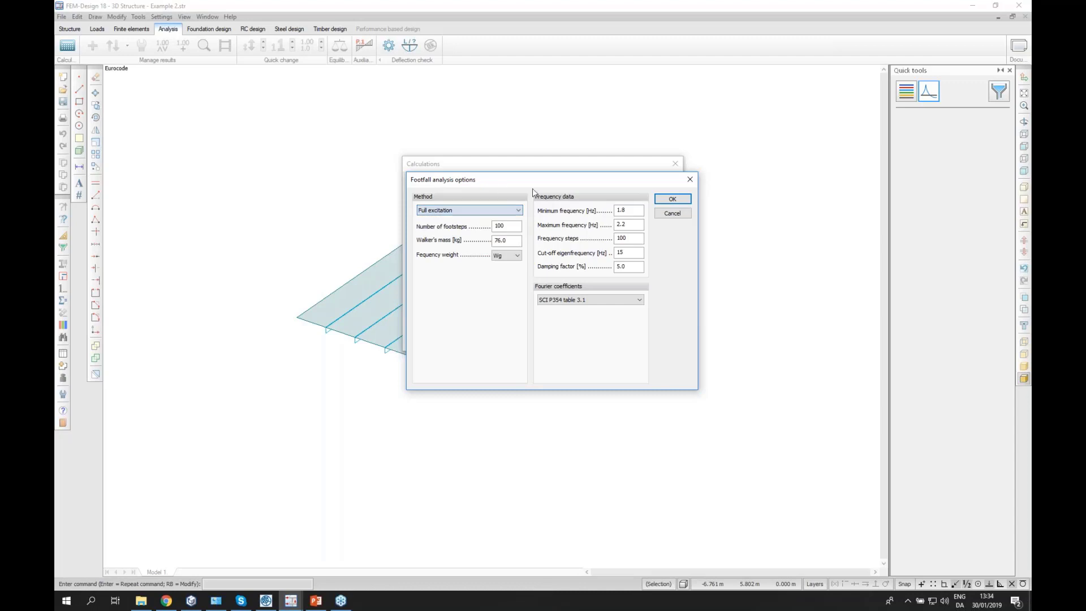
{"action": "left_click", "coordinate": [683, 214]}
{"action": "left_click", "coordinate": [618, 340]}
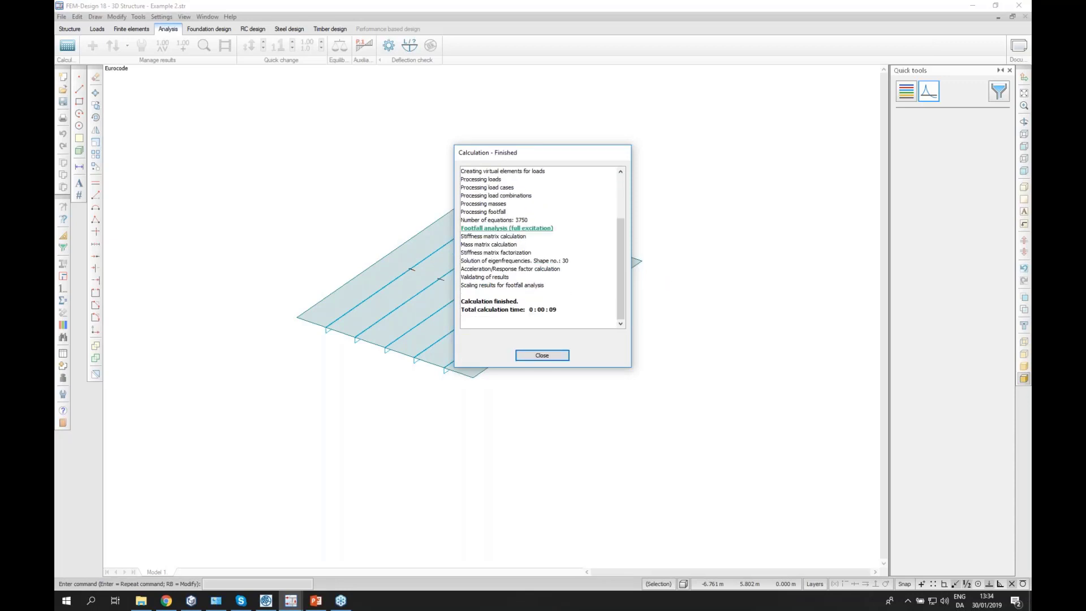
{"action": "left_click", "coordinate": [566, 354]}
Display the nodal masses and the total/level masses of the Example 2 slab's footfall calculation.
{"action": "double_click", "coordinate": [941, 136]}
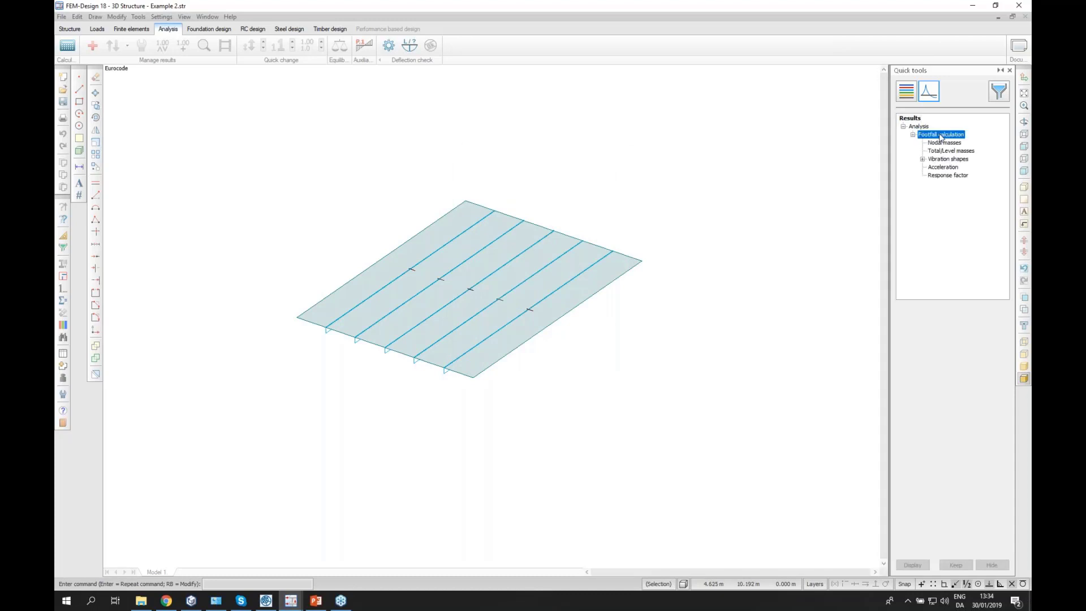
{"action": "double_click", "coordinate": [941, 144]}
{"action": "left_click", "coordinate": [942, 152]}
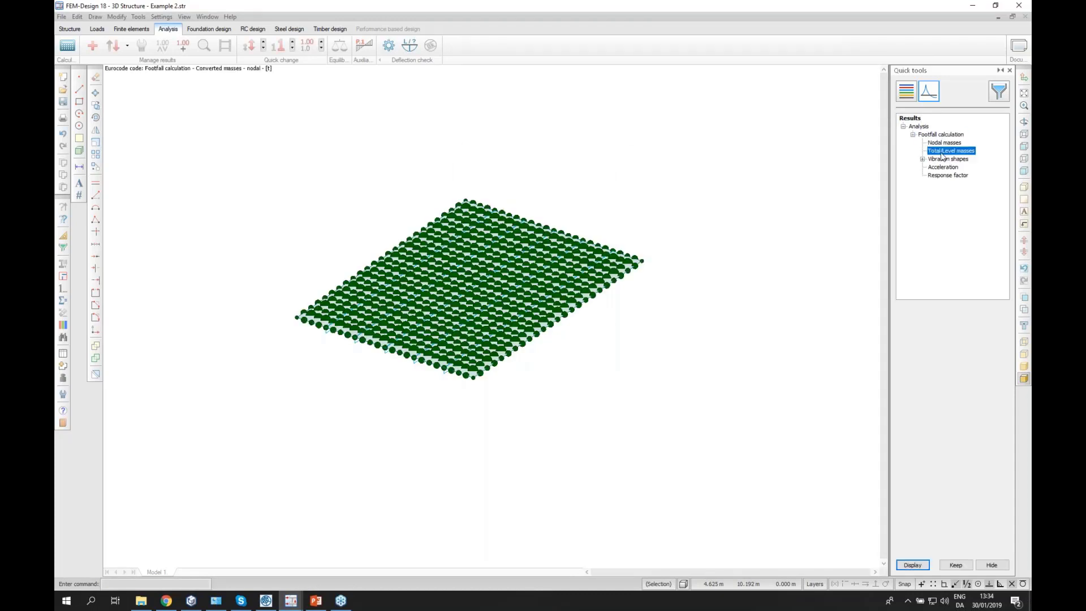
{"action": "double_click", "coordinate": [943, 151]}
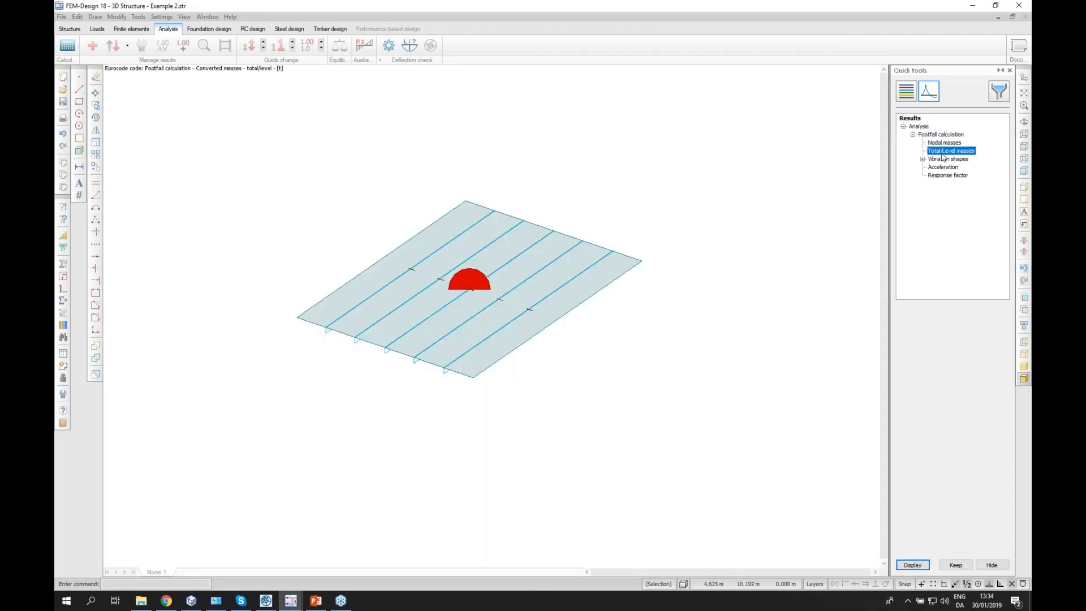
Display the slab's translational and rotational vibration shapes, plus the acceleration and response factor results for excitation point FE.1.
{"action": "double_click", "coordinate": [948, 160]}
{"action": "left_click", "coordinate": [952, 168]}
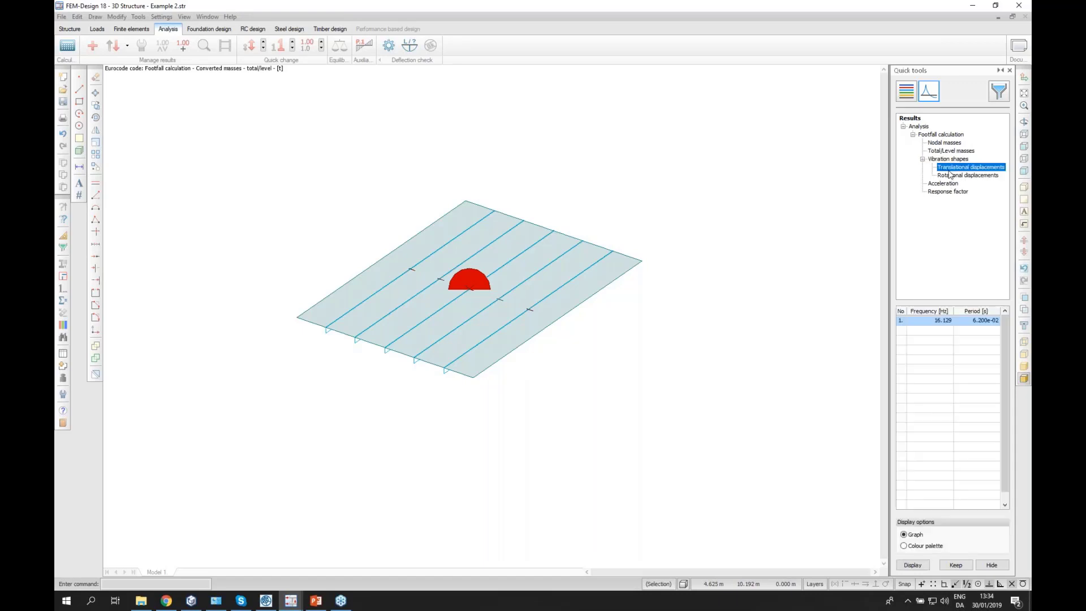
{"action": "double_click", "coordinate": [951, 168]}
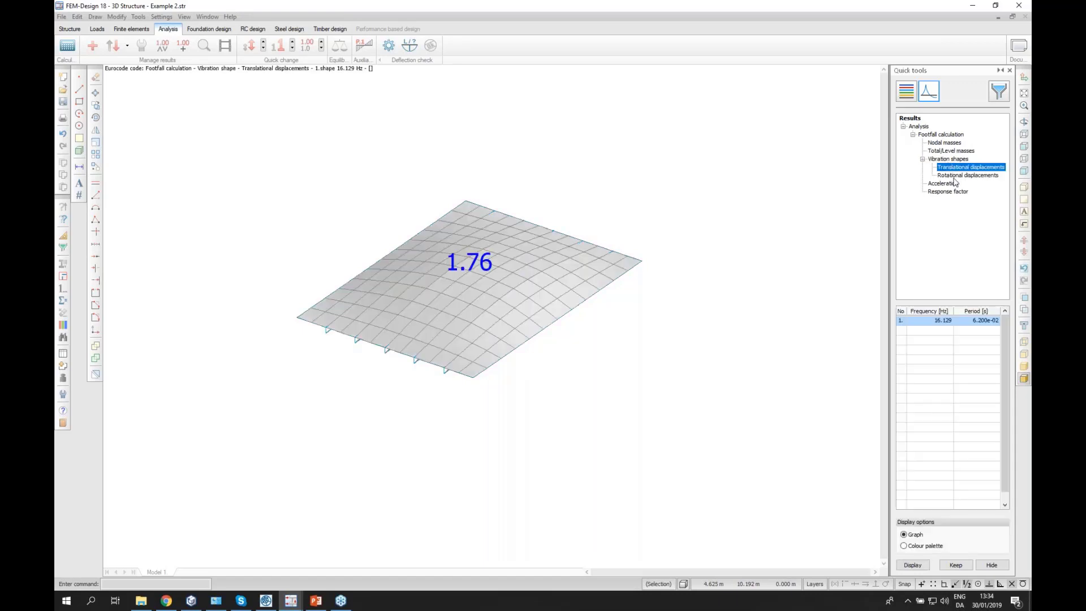
{"action": "double_click", "coordinate": [956, 175]}
{"action": "double_click", "coordinate": [945, 185]}
{"action": "double_click", "coordinate": [946, 191]}
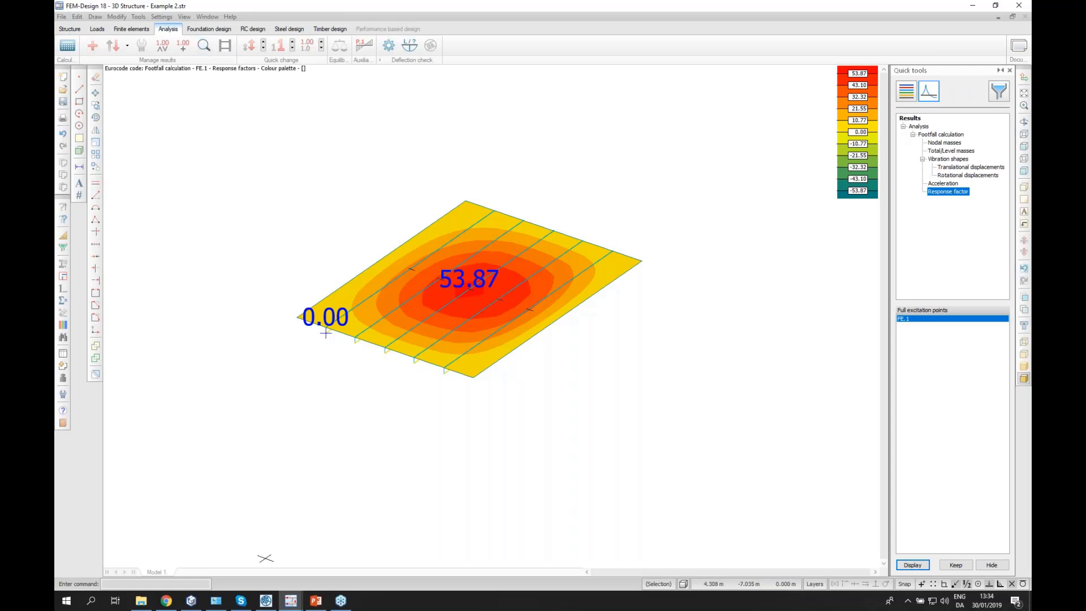
Switch to the Example 3 slab model and examine its load case list, including the Imposed and Crowd load cases.
{"action": "mouse_move", "coordinate": [291, 600]}
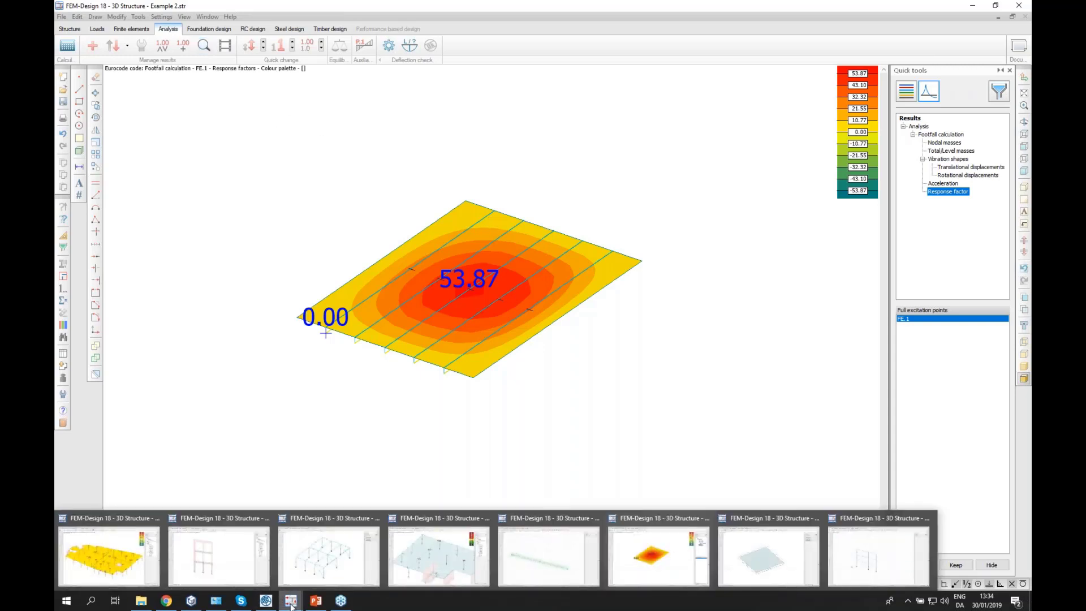
{"action": "left_click", "coordinate": [774, 554]}
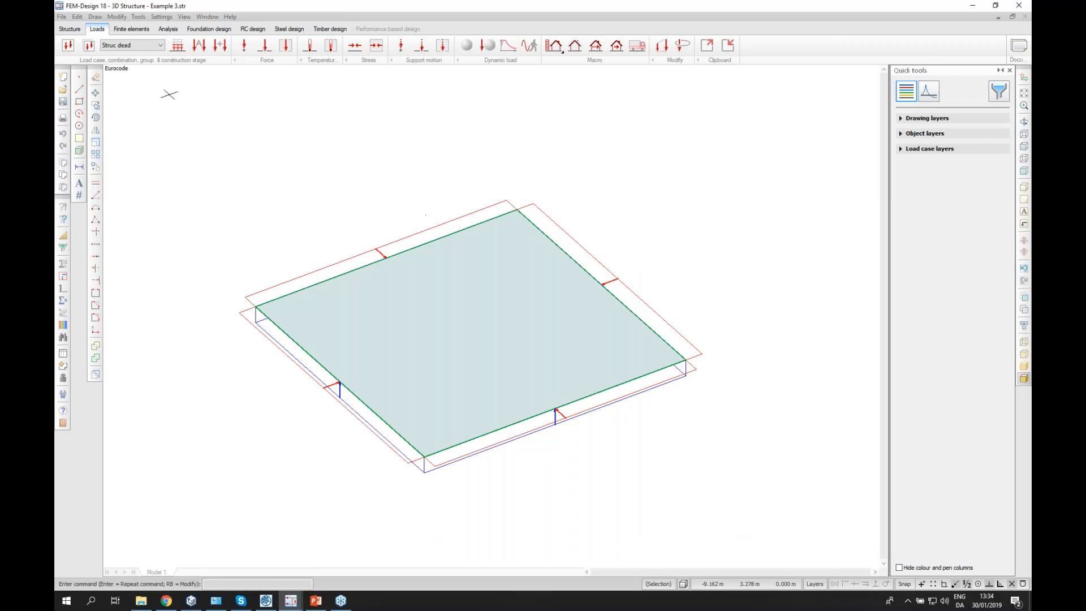
{"action": "left_click", "coordinate": [124, 46]}
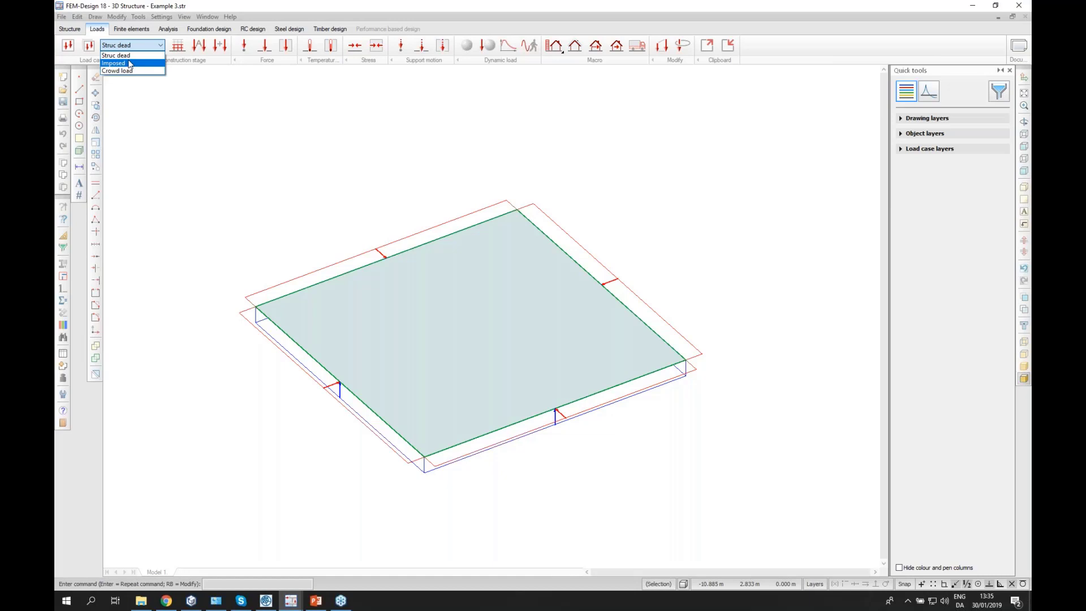
{"action": "left_click", "coordinate": [69, 46]}
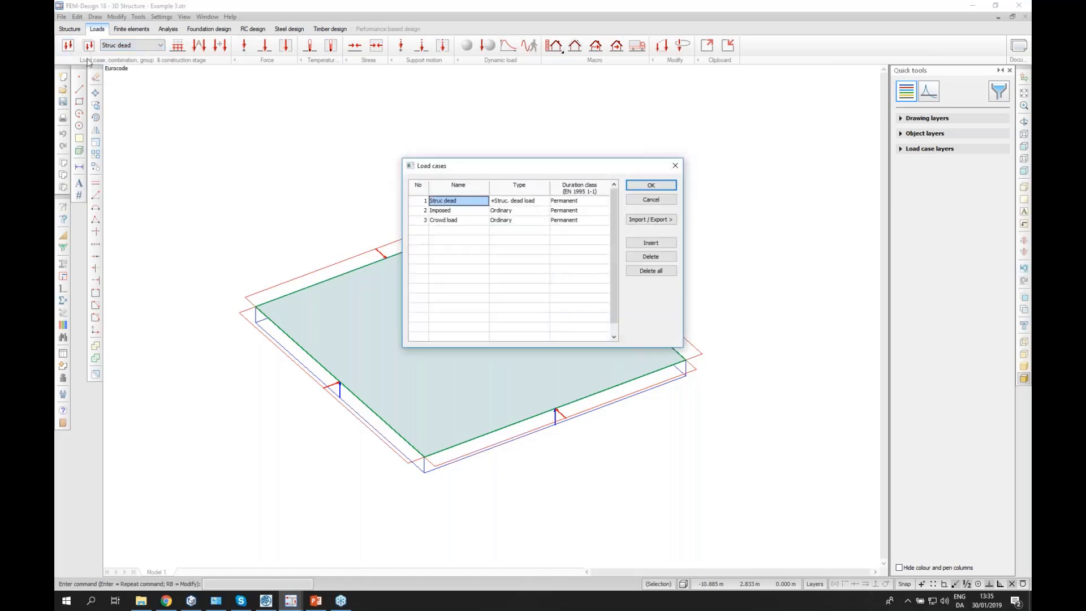
{"action": "left_click_drag", "start_coordinate": [492, 169], "coordinate": [575, 162]}
{"action": "left_click", "coordinate": [552, 208]}
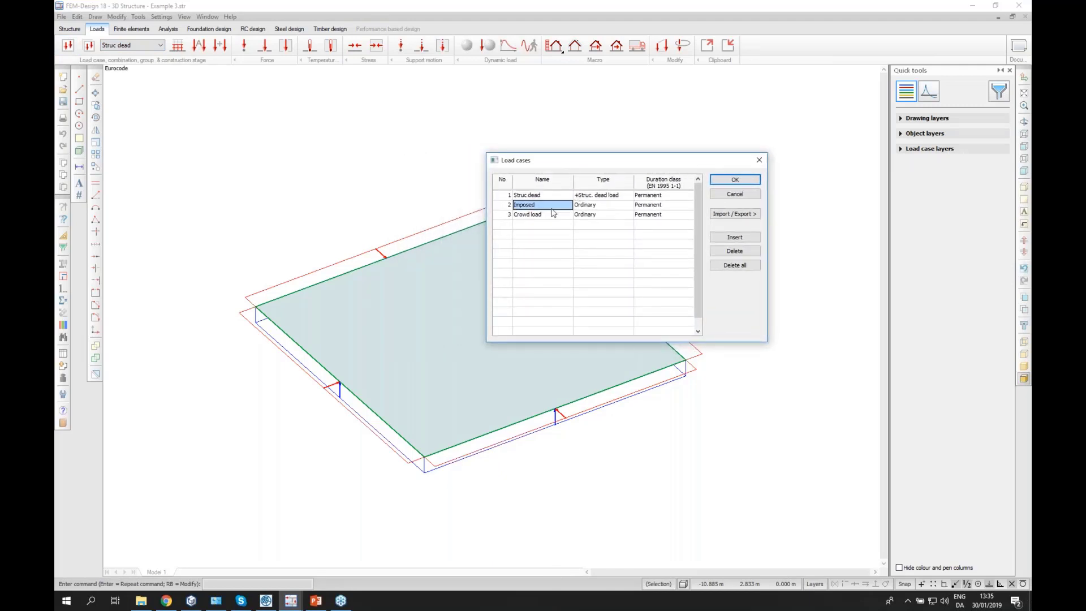
{"action": "left_click", "coordinate": [551, 216]}
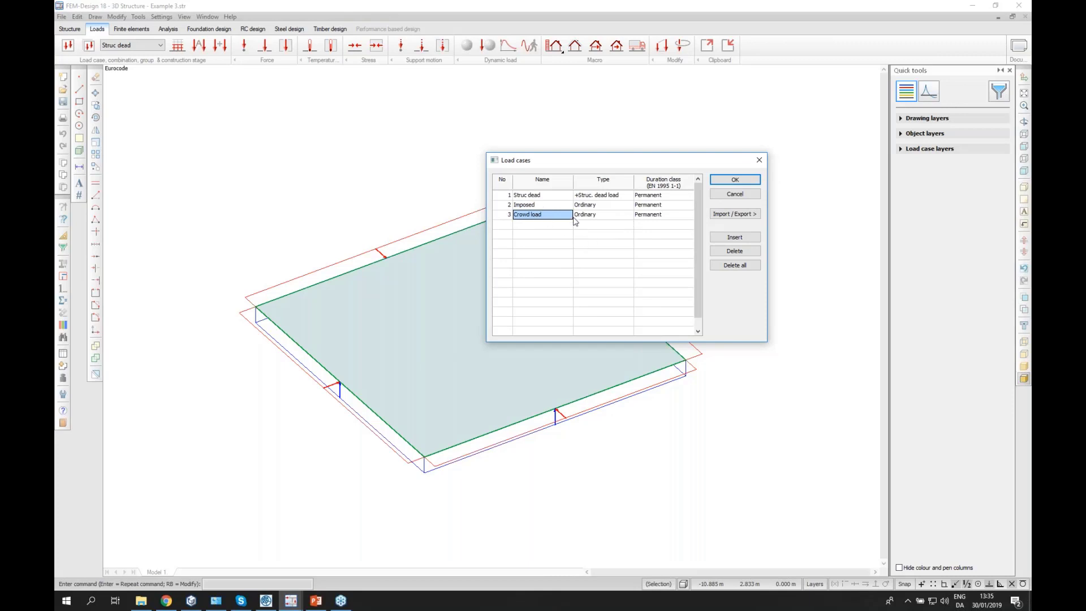
{"action": "left_click", "coordinate": [744, 194]}
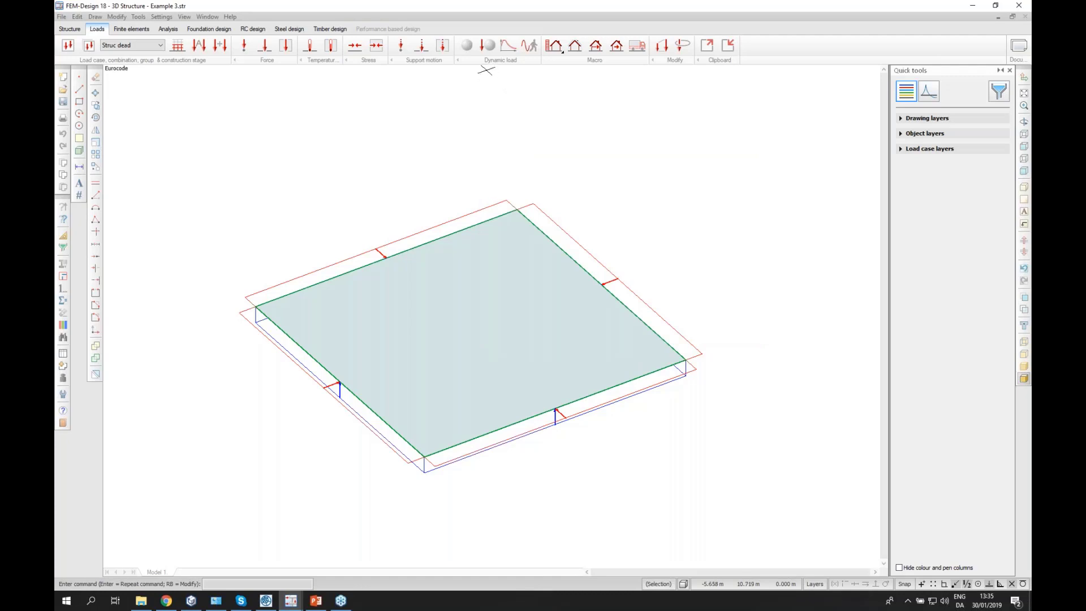
Examine the mass conversion factors of the Struc dead, Imposed and Crowd load cases and leave them without changes.
{"action": "left_click", "coordinate": [486, 45]}
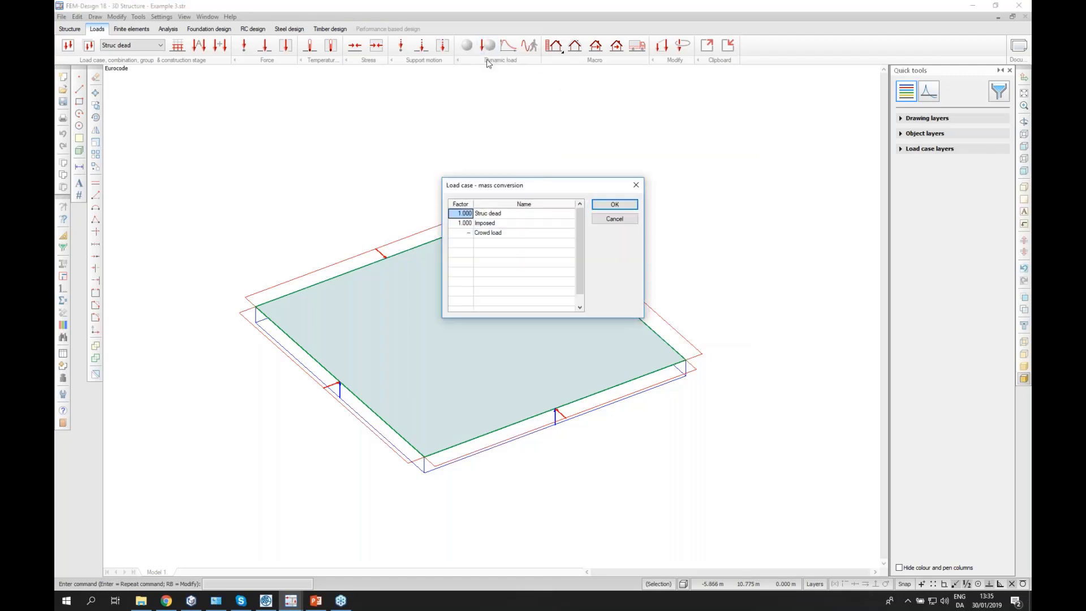
{"action": "left_click", "coordinate": [491, 216]}
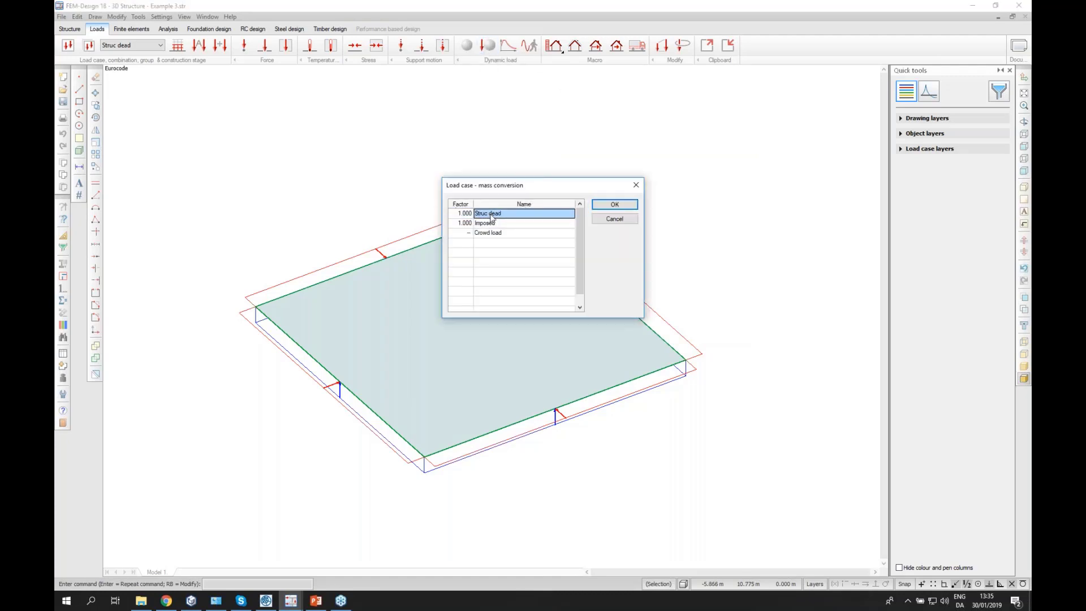
{"action": "left_click", "coordinate": [500, 224]}
{"action": "left_click_drag", "start_coordinate": [509, 192], "coordinate": [669, 161]}
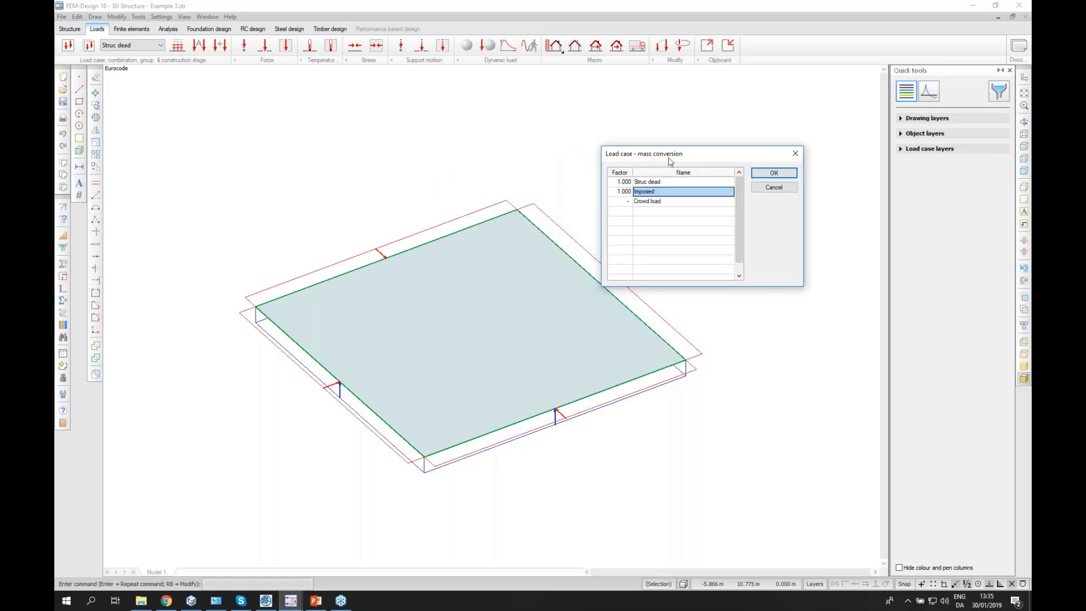
{"action": "left_click", "coordinate": [659, 182]}
{"action": "left_click", "coordinate": [675, 196]}
{"action": "left_click", "coordinate": [658, 202]}
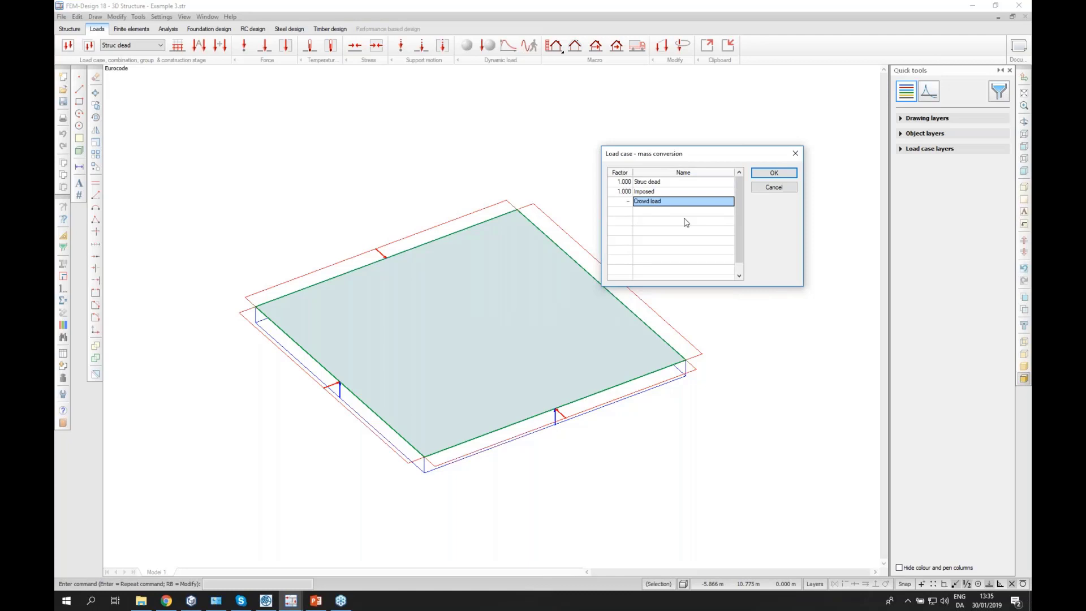
{"action": "left_click", "coordinate": [766, 188]}
Make Crowd load the current load case and examine the surface load it puts on the slab.
{"action": "left_click", "coordinate": [151, 46]}
{"action": "left_click", "coordinate": [130, 69]}
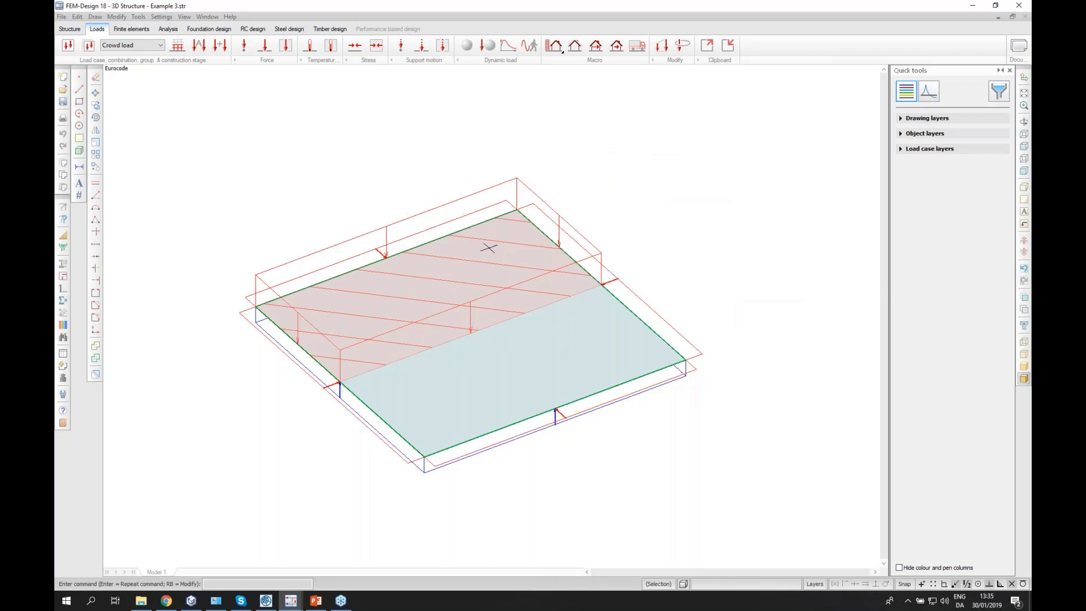
{"action": "mouse_move", "coordinate": [470, 276]}
Run the footfall analysis on the Example 3 slab with the Rhythmic crowd load method, using the Crowd load case and Danish Annex coefficients.
{"action": "left_click", "coordinate": [168, 29]}
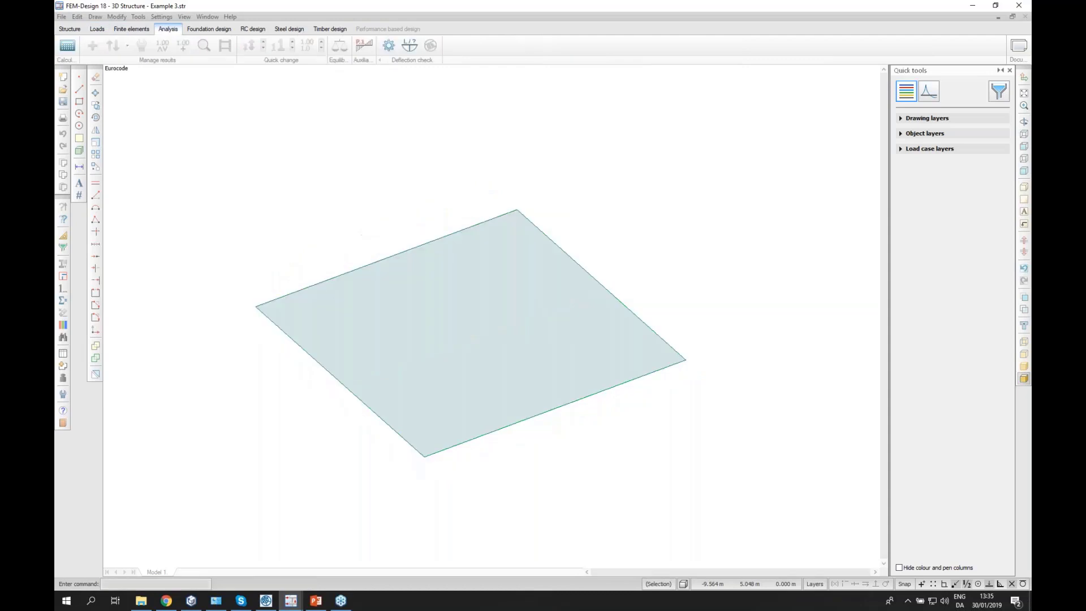
{"action": "left_click", "coordinate": [69, 48]}
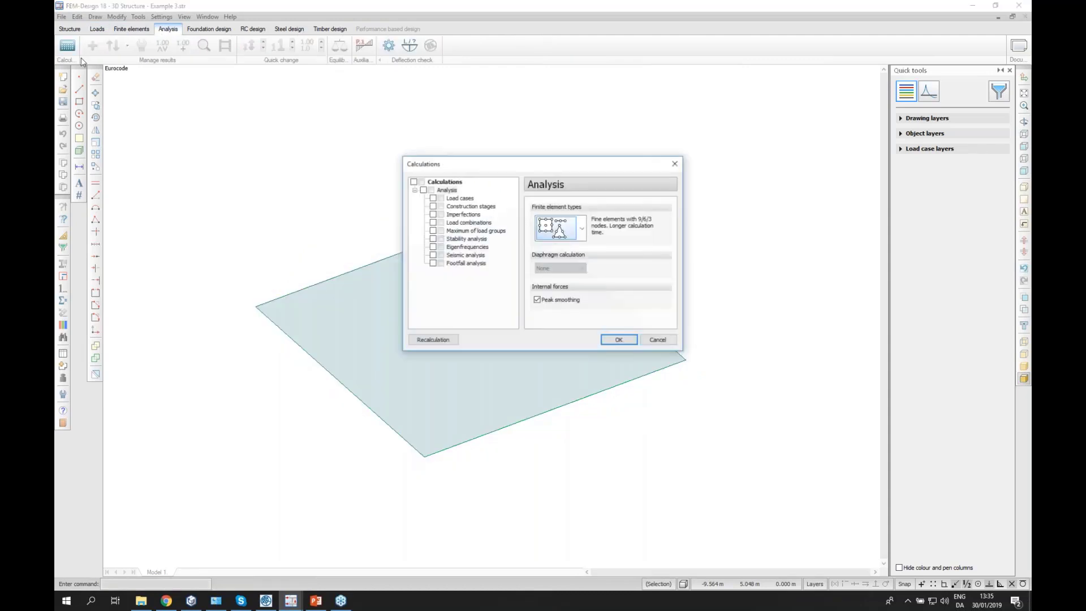
{"action": "left_click", "coordinate": [433, 263]}
{"action": "left_click", "coordinate": [548, 209]}
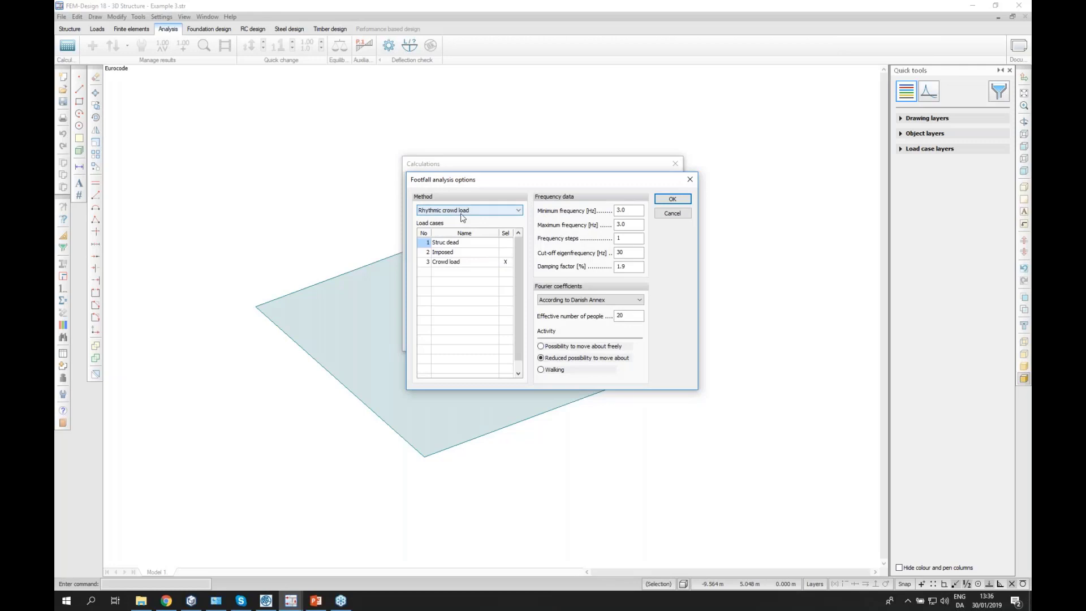
{"action": "left_click", "coordinate": [507, 263]}
{"action": "left_click", "coordinate": [487, 266]}
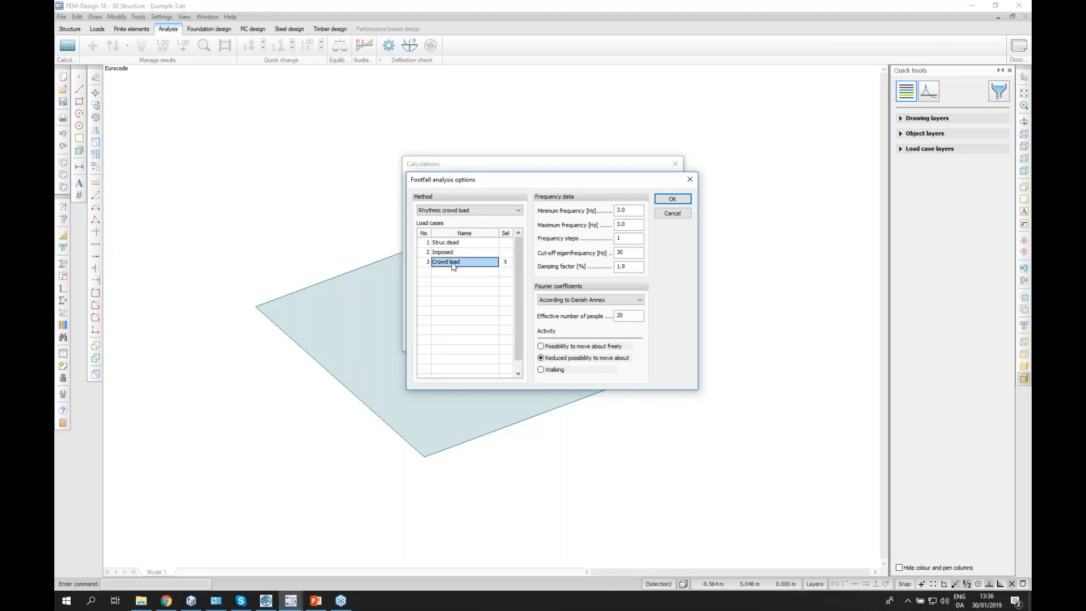
{"action": "left_click_drag", "start_coordinate": [493, 182], "coordinate": [567, 198]}
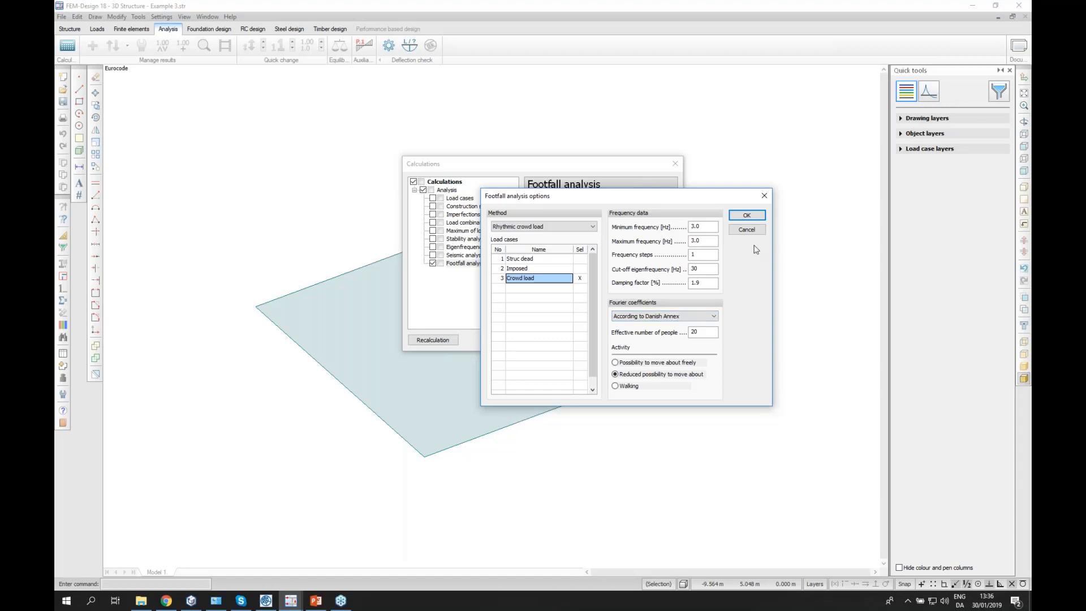
{"action": "left_click", "coordinate": [748, 216]}
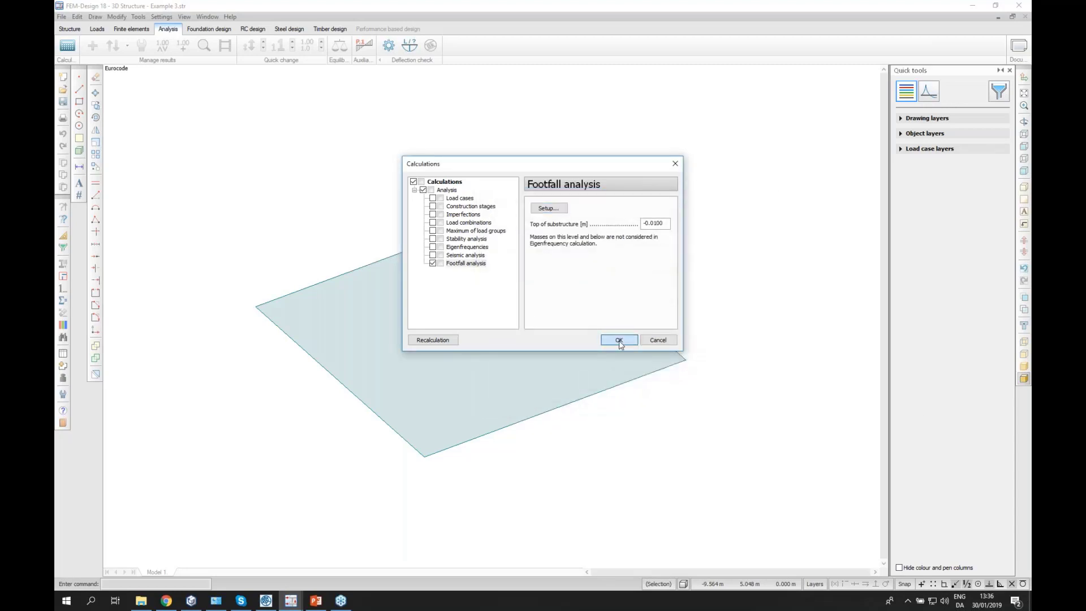
{"action": "left_click", "coordinate": [619, 340]}
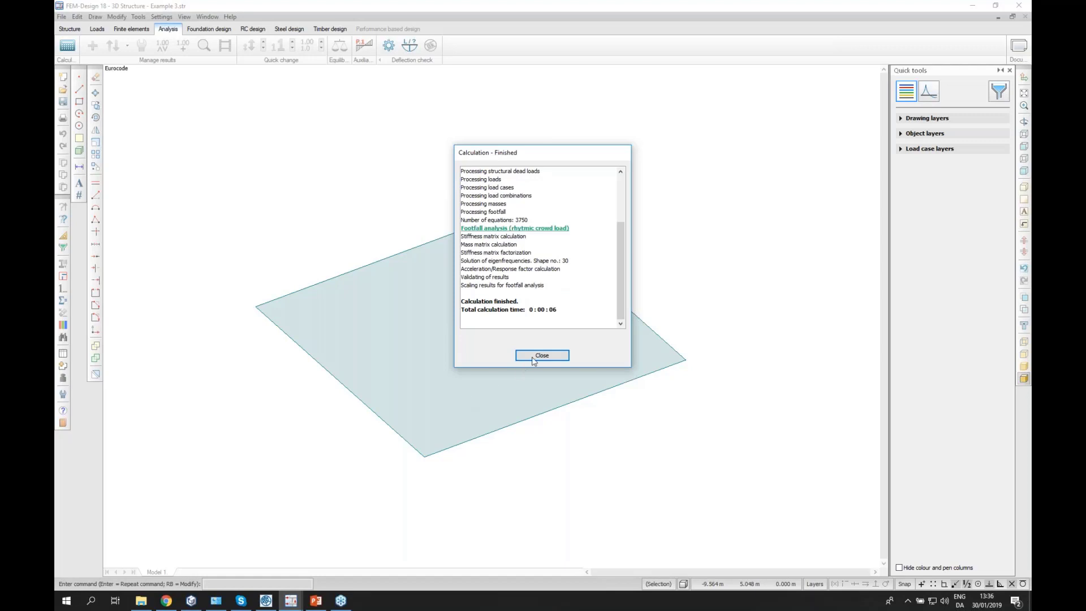
{"action": "left_click", "coordinate": [541, 356]}
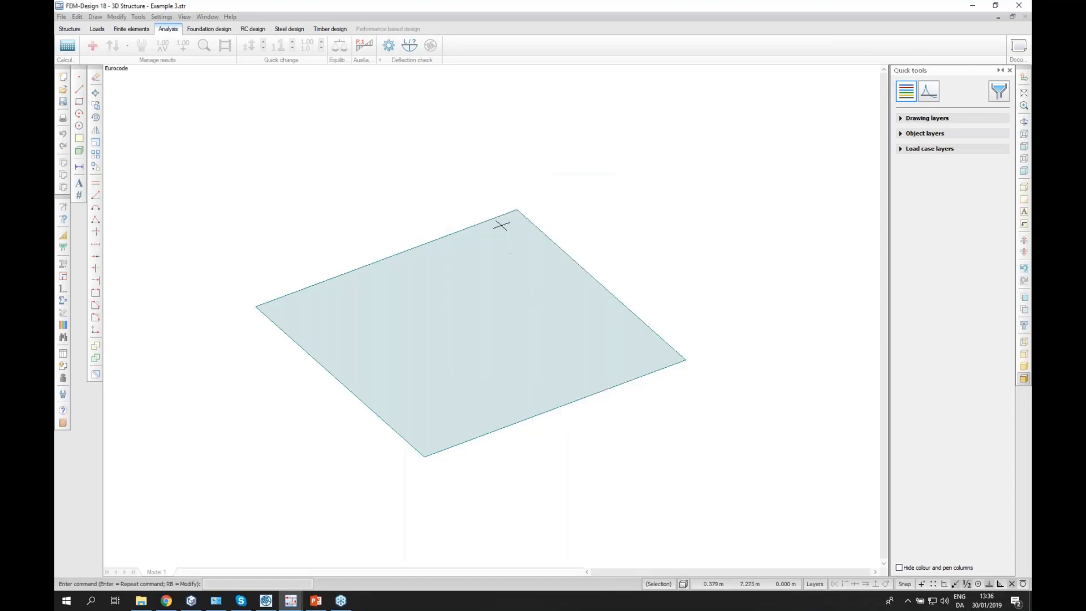
Display the nodal masses and the total/level masses of the Example 3 slab's footfall calculation.
{"action": "left_click", "coordinate": [930, 97]}
{"action": "double_click", "coordinate": [936, 135]}
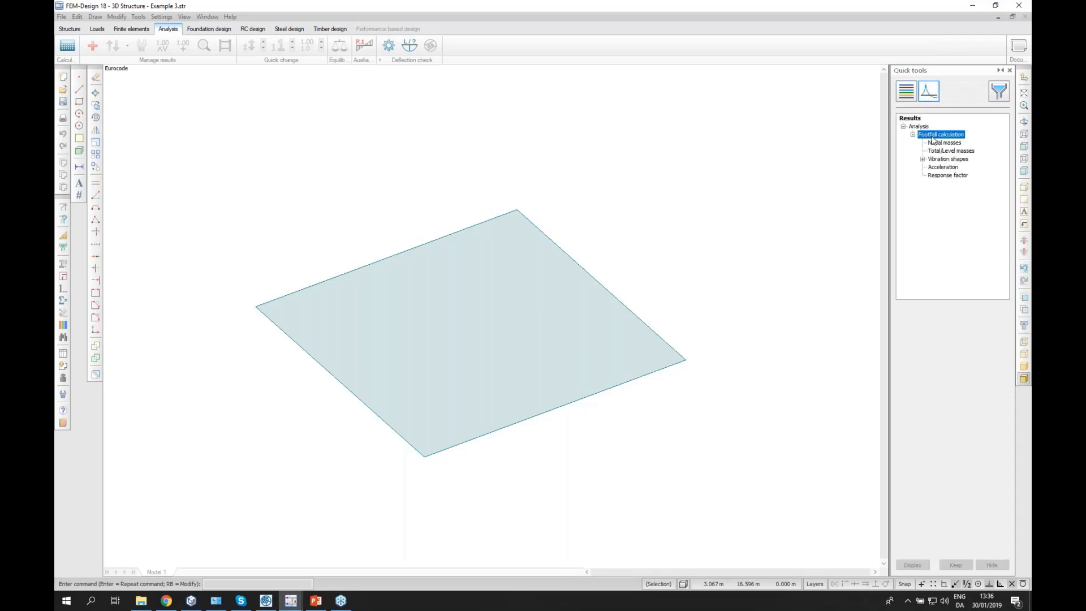
{"action": "left_click", "coordinate": [952, 144]}
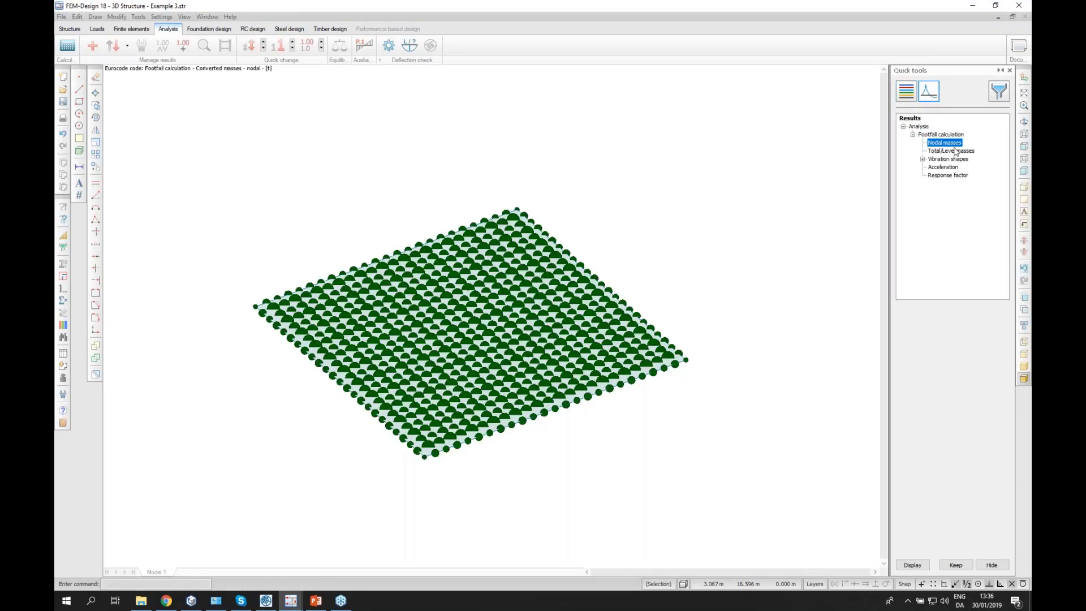
{"action": "left_click", "coordinate": [956, 150]}
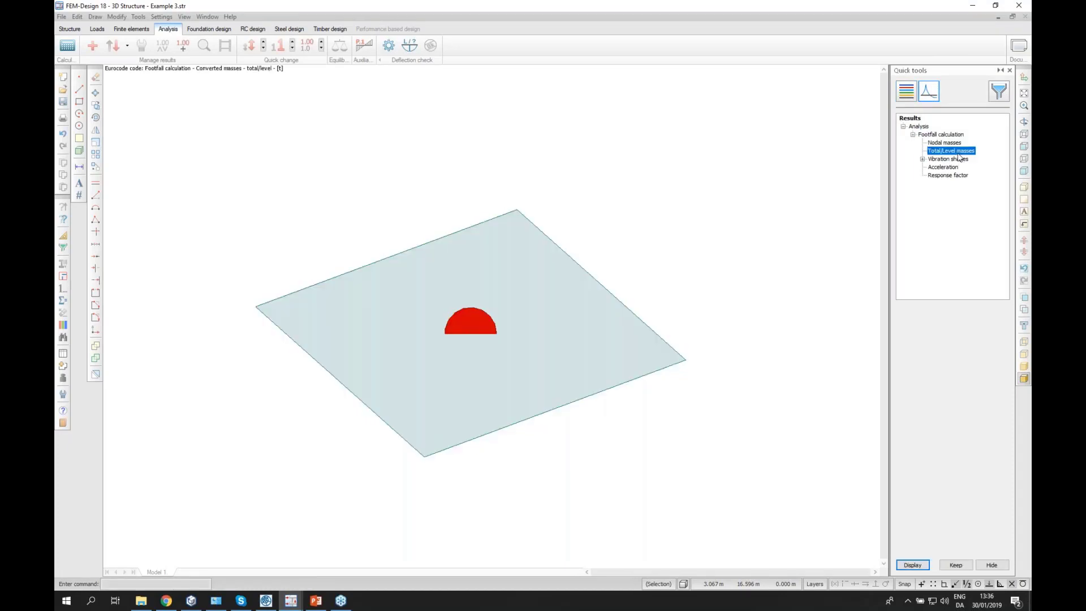
Display the footfall calculation's vibration shapes as translational and rotational displacements, plus the acceleration and response factor results.
{"action": "double_click", "coordinate": [958, 161]}
{"action": "left_click", "coordinate": [959, 168]}
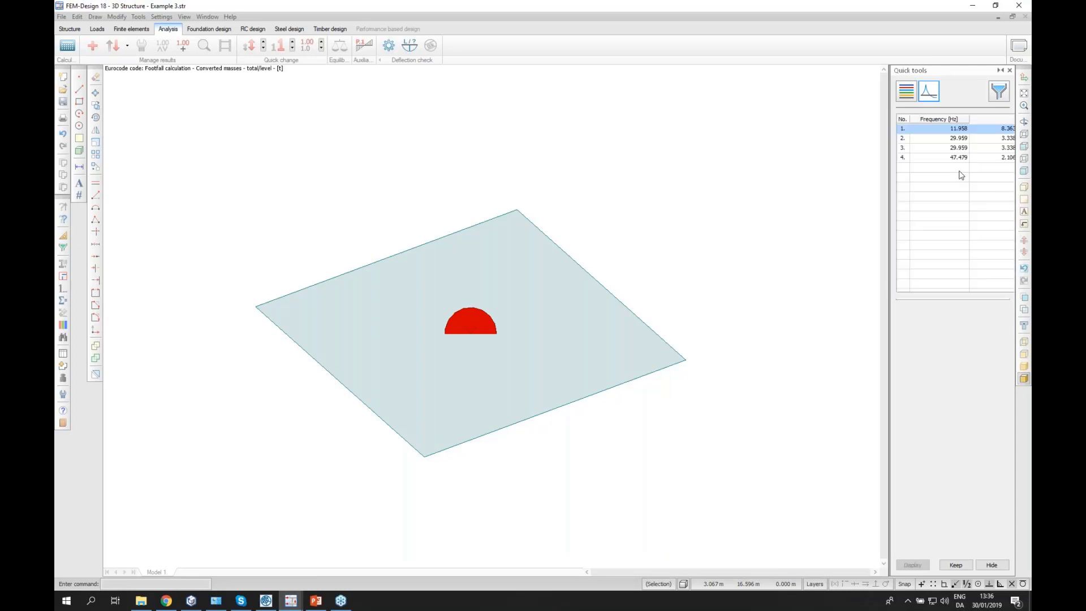
{"action": "left_click", "coordinate": [965, 175]}
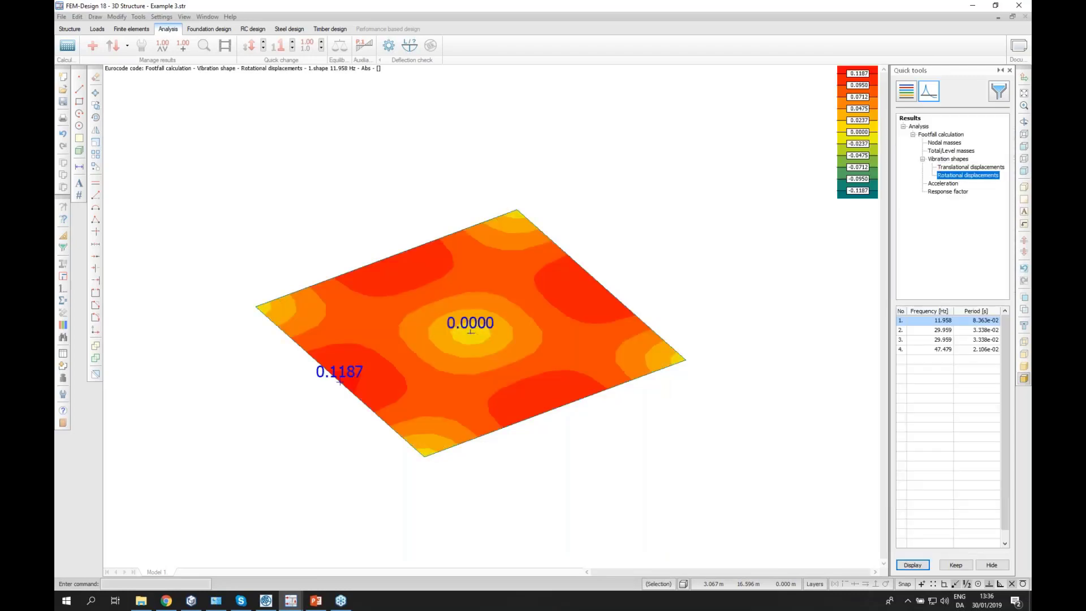
{"action": "left_click", "coordinate": [942, 184]}
{"action": "left_click", "coordinate": [946, 191]}
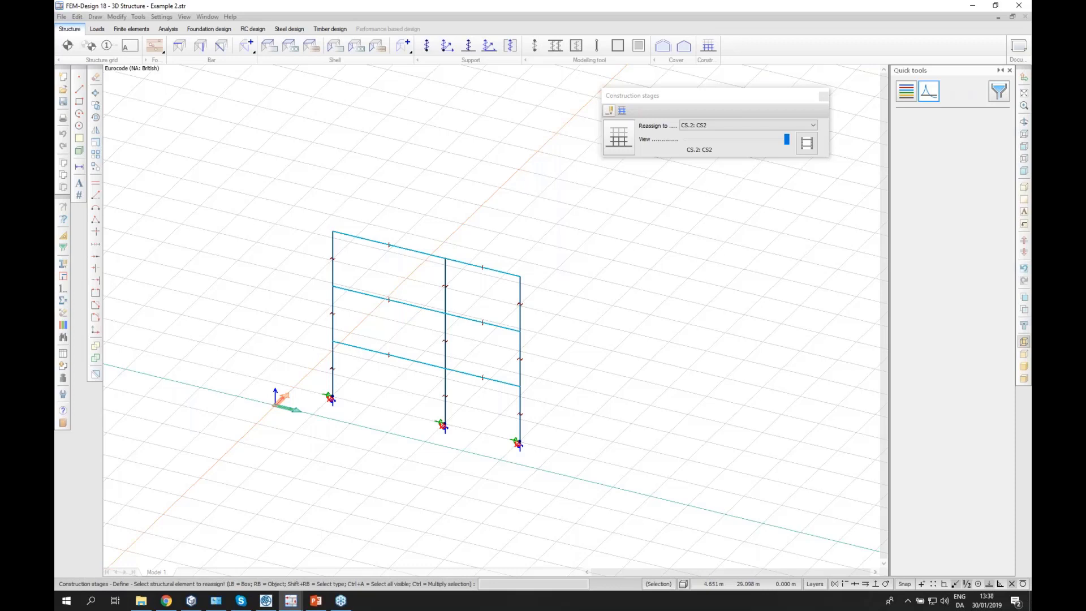
Examine the defined construction stages of the Example 2 frame and leave the stage list without changes.
{"action": "left_click_drag", "start_coordinate": [687, 98], "coordinate": [666, 100]}
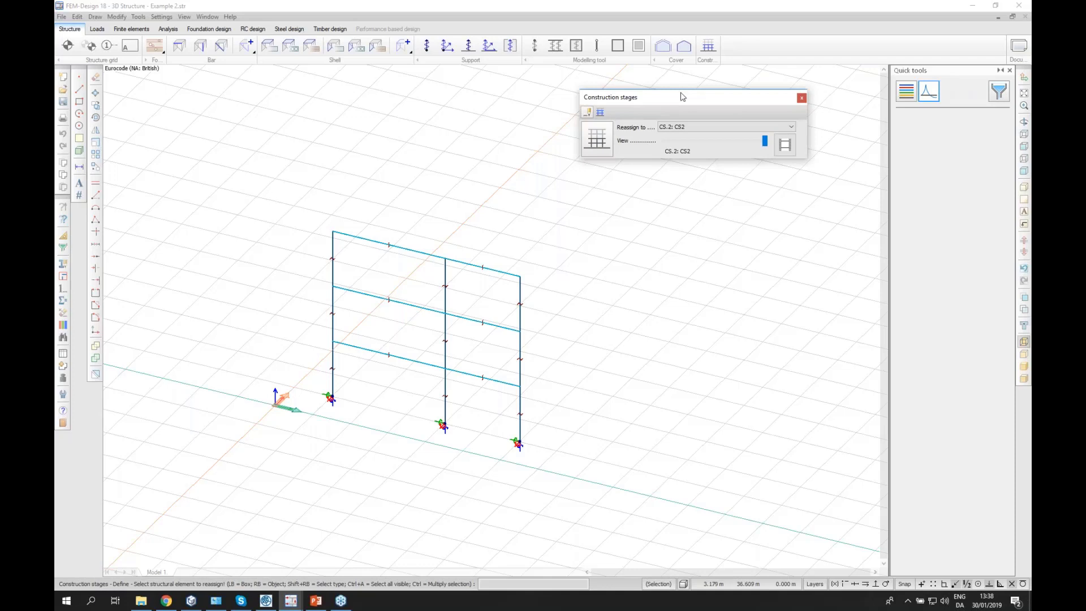
{"action": "left_click_drag", "start_coordinate": [684, 97], "coordinate": [705, 111]}
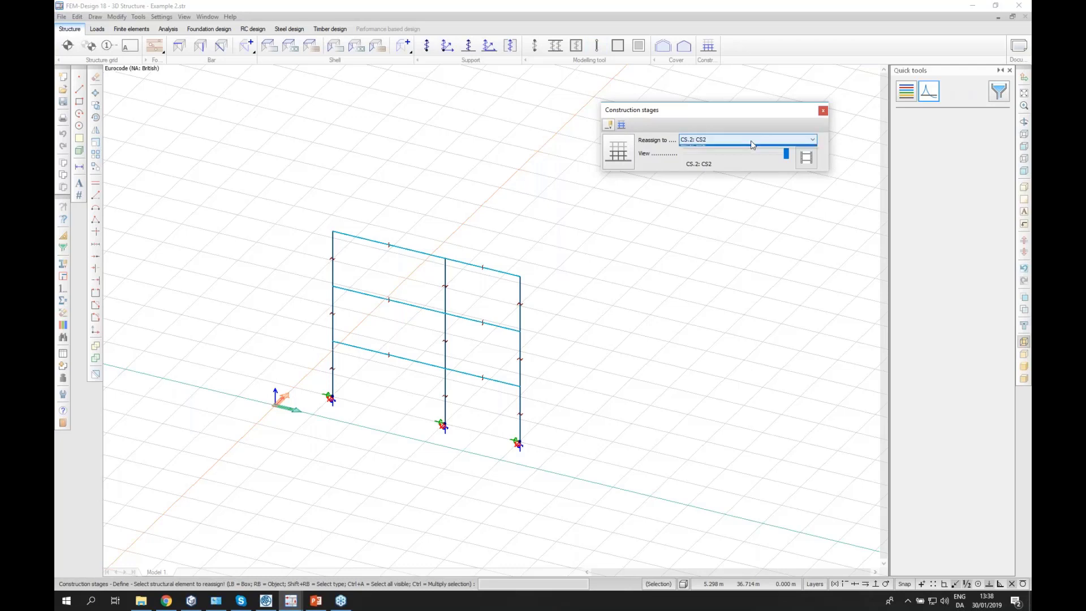
{"action": "left_click", "coordinate": [621, 125]}
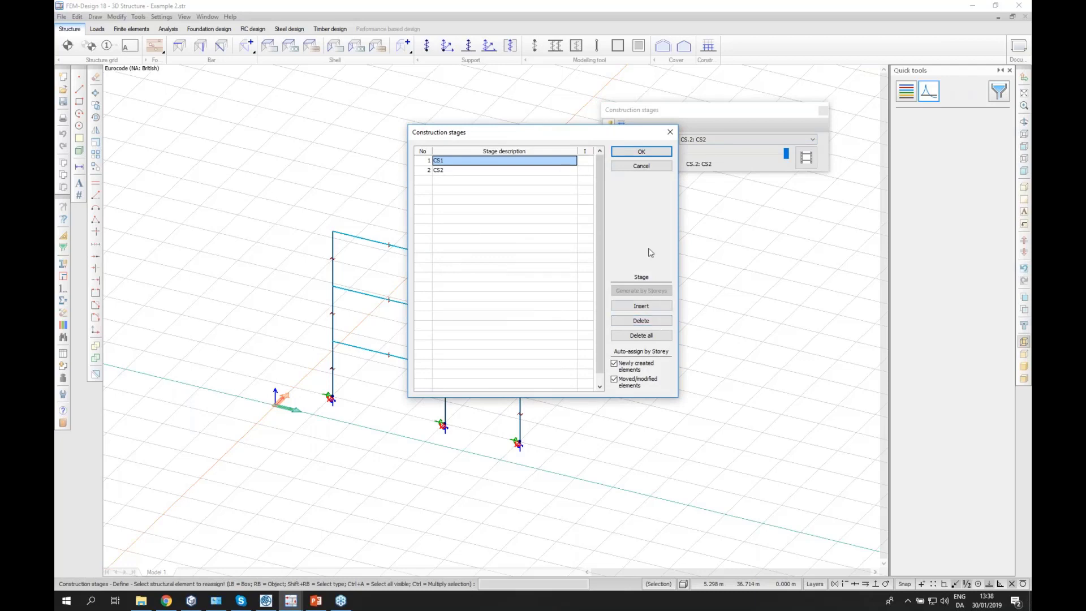
{"action": "left_click", "coordinate": [655, 165]}
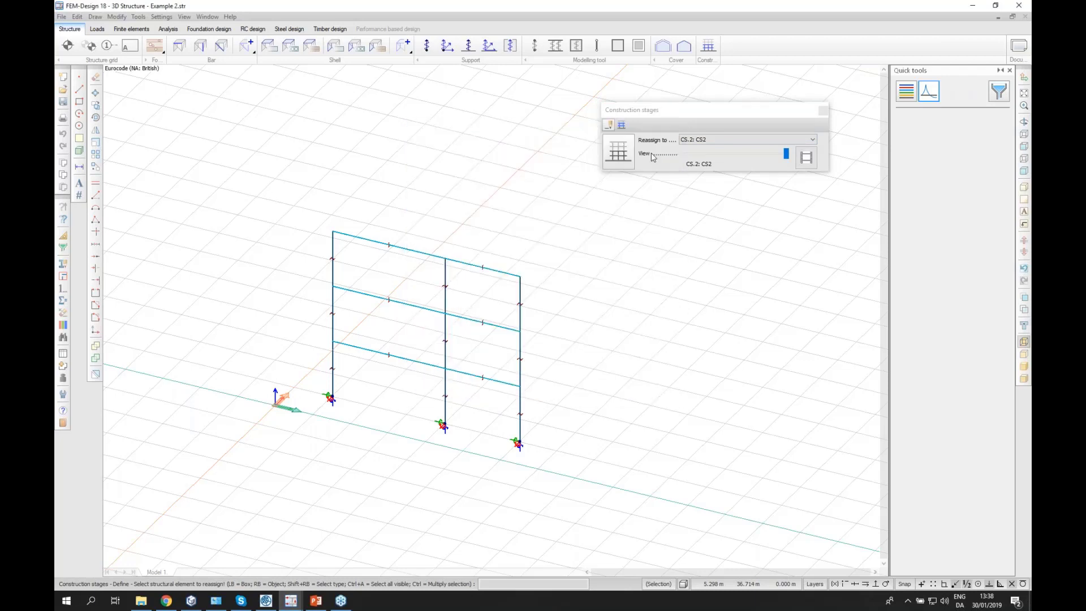
View the frame at construction stage CS1 and return the view to stage CS2.
{"action": "left_click_drag", "start_coordinate": [786, 154], "coordinate": [685, 155]}
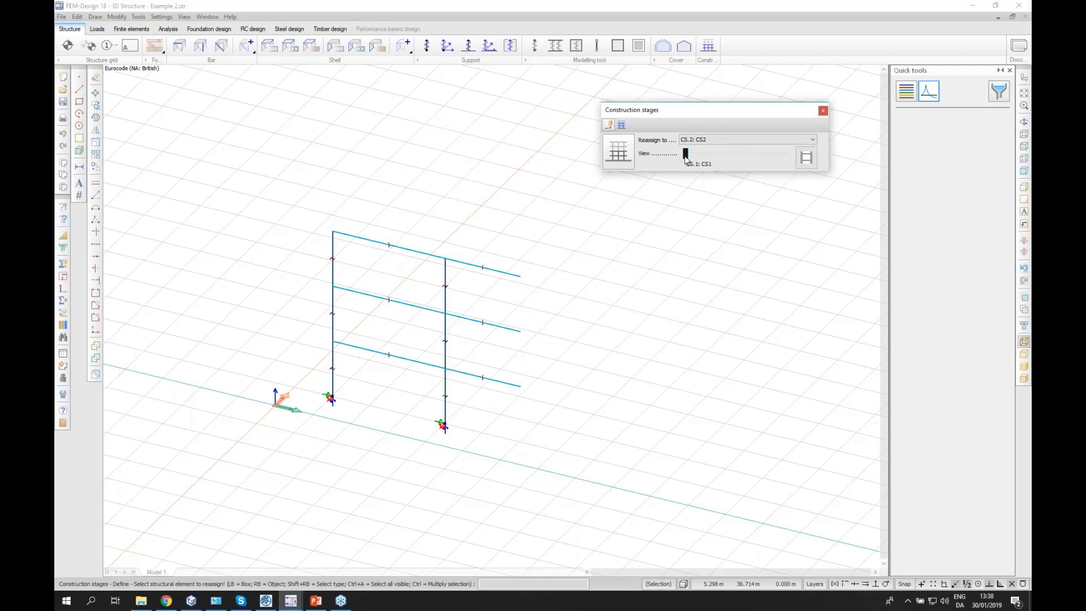
{"action": "left_click", "coordinate": [758, 160]}
{"action": "left_click", "coordinate": [759, 152]}
{"action": "left_click", "coordinate": [743, 162]}
{"action": "mouse_move", "coordinate": [742, 159]}
{"action": "left_mouse_down"}
{"action": "mouse_move", "coordinate": [657, 155]}
{"action": "mouse_move", "coordinate": [810, 159]}
{"action": "mouse_move", "coordinate": [689, 153]}
{"action": "mouse_move", "coordinate": [753, 158]}
{"action": "left_mouse_up"}
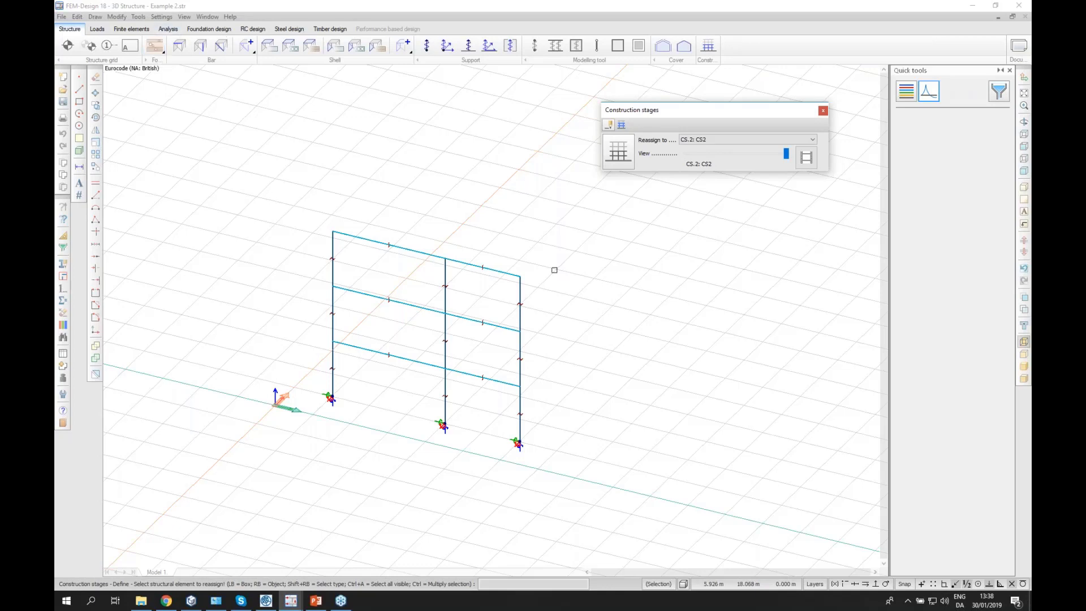
{"action": "scroll", "coordinate": [516, 297], "scroll_direction": "up", "scroll_amount": 2}
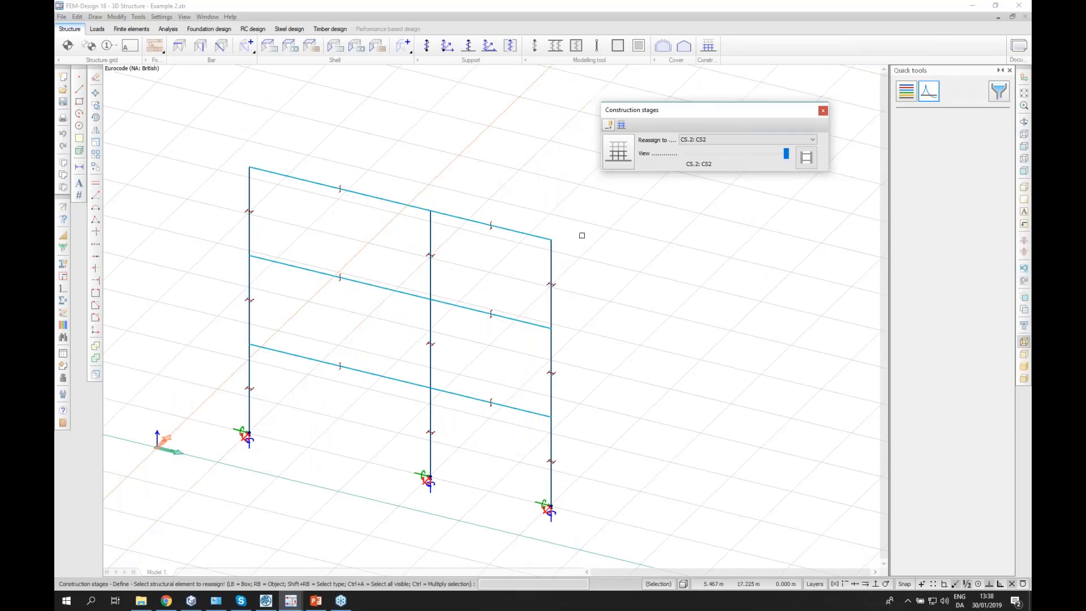
Apply a colour schema that colours beams, columns and trusses by construction stage.
{"action": "left_click", "coordinate": [66, 327]}
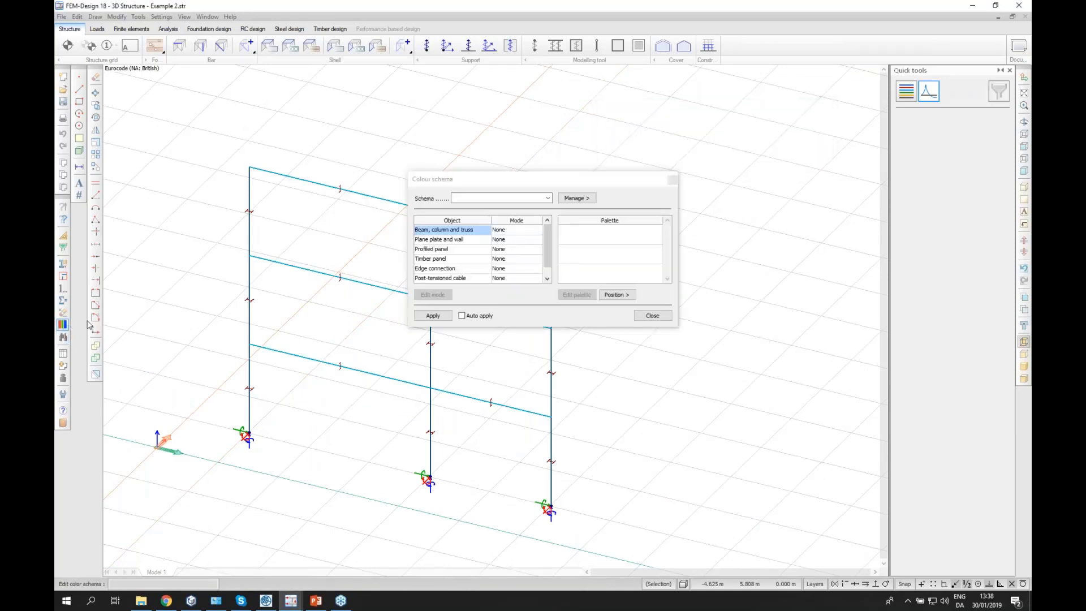
{"action": "mouse_move", "coordinate": [550, 248]}
{"action": "left_mouse_down"}
{"action": "mouse_move", "coordinate": [551, 263]}
{"action": "mouse_move", "coordinate": [553, 237]}
{"action": "left_mouse_up"}
{"action": "left_click_drag", "start_coordinate": [542, 172], "coordinate": [505, 153]}
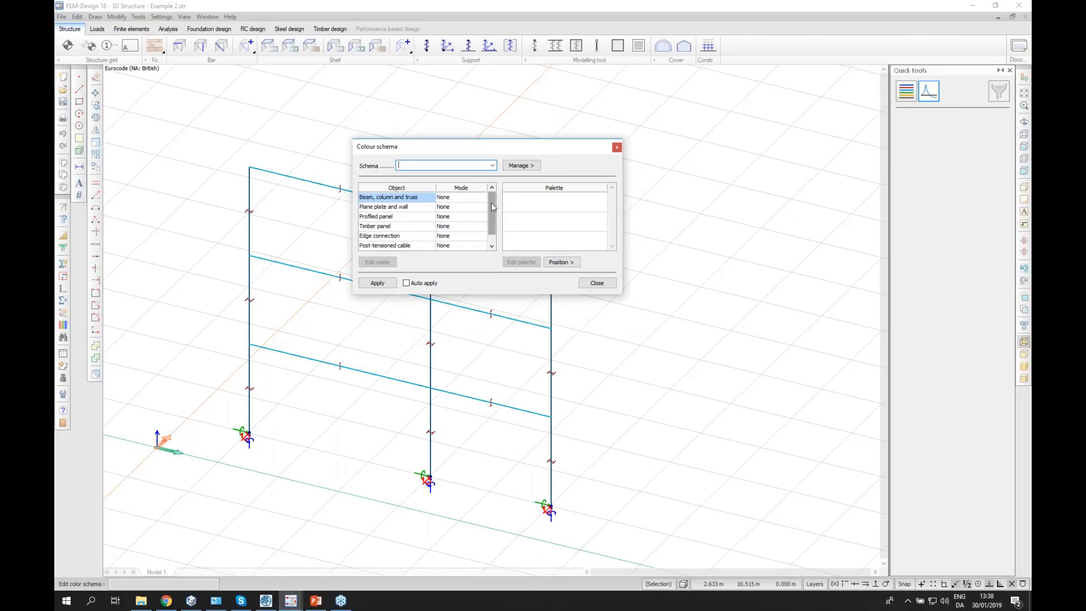
{"action": "left_click", "coordinate": [461, 198]}
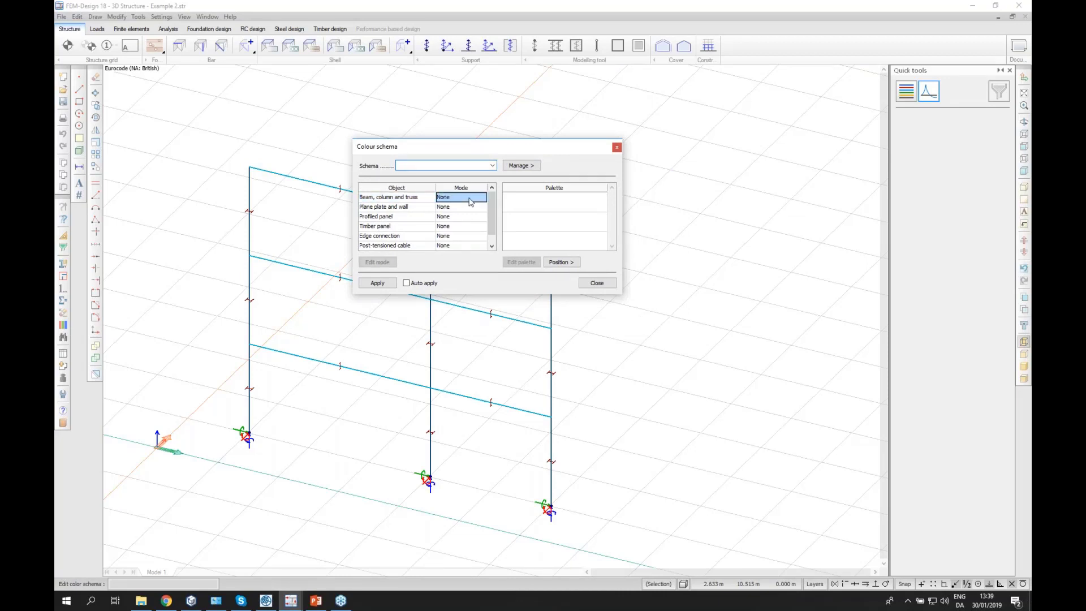
{"action": "left_click", "coordinate": [461, 197]}
{"action": "left_click", "coordinate": [473, 220]}
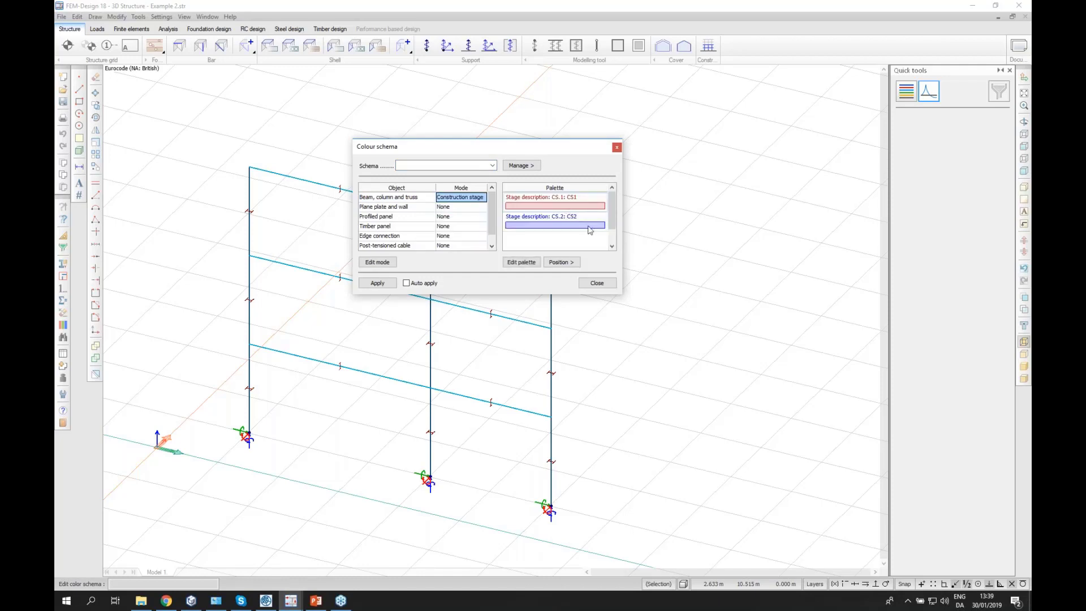
{"action": "left_click", "coordinate": [377, 282]}
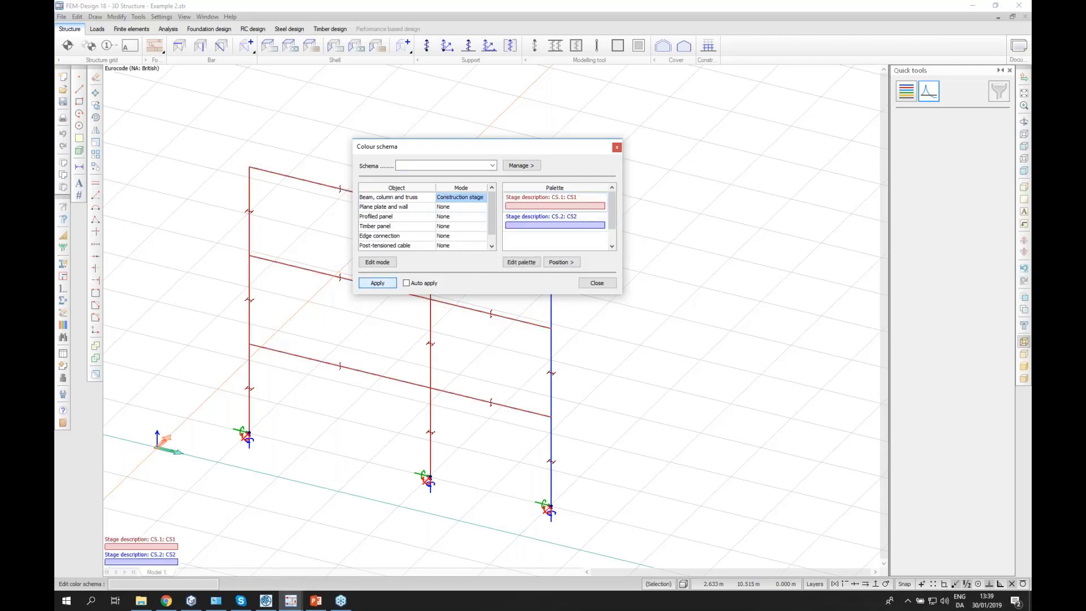
{"action": "left_click", "coordinate": [596, 286]}
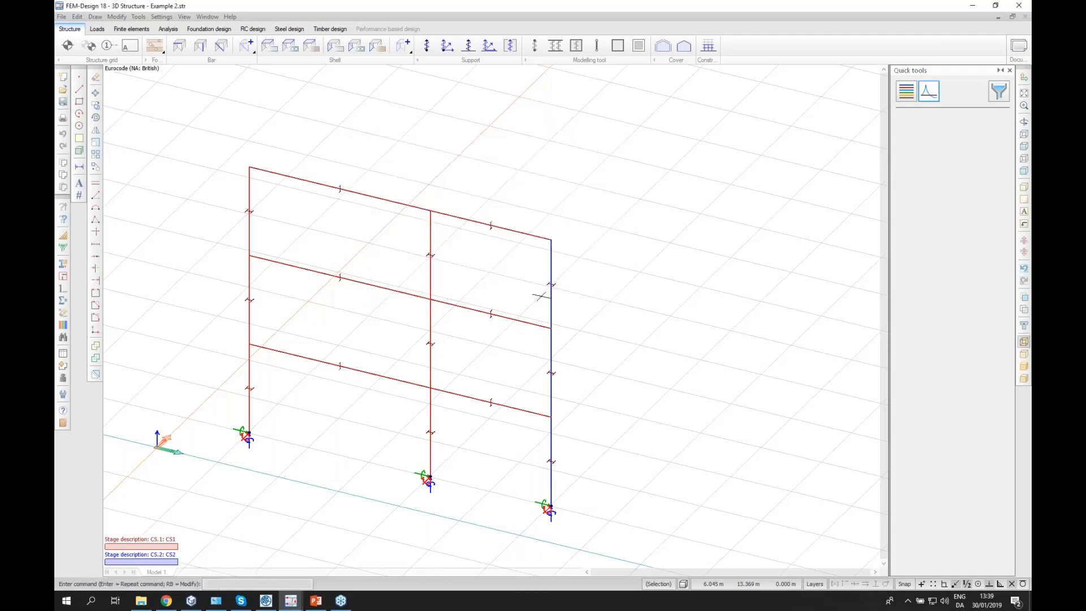
Examine the stages to which structural elements can be reassigned, keeping CS2 as the target stage.
{"action": "mouse_move", "coordinate": [397, 204]}
{"action": "left_click", "coordinate": [708, 45]}
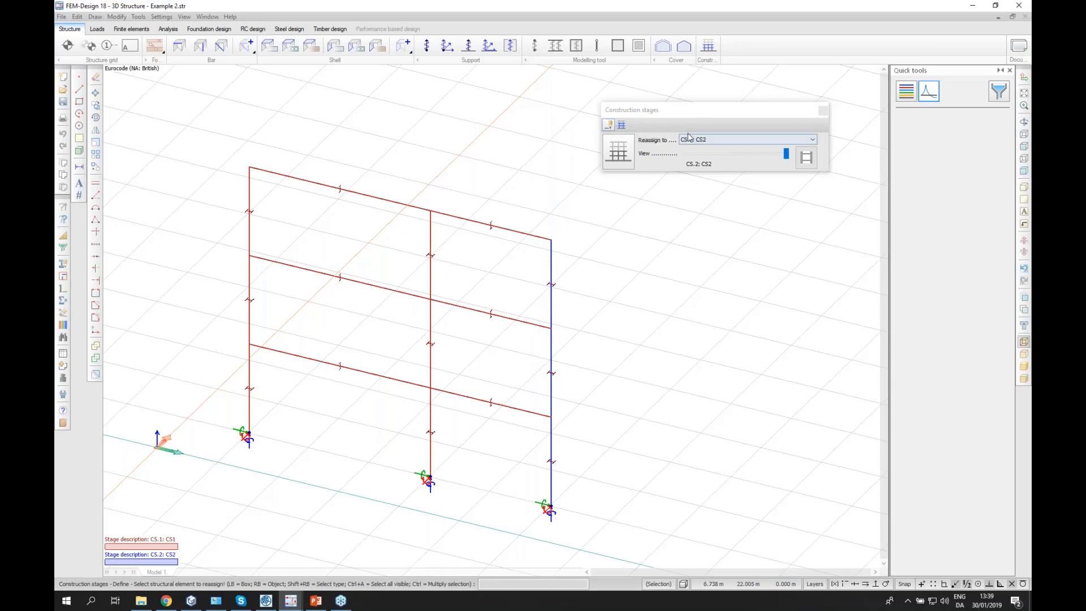
{"action": "left_click", "coordinate": [696, 142]}
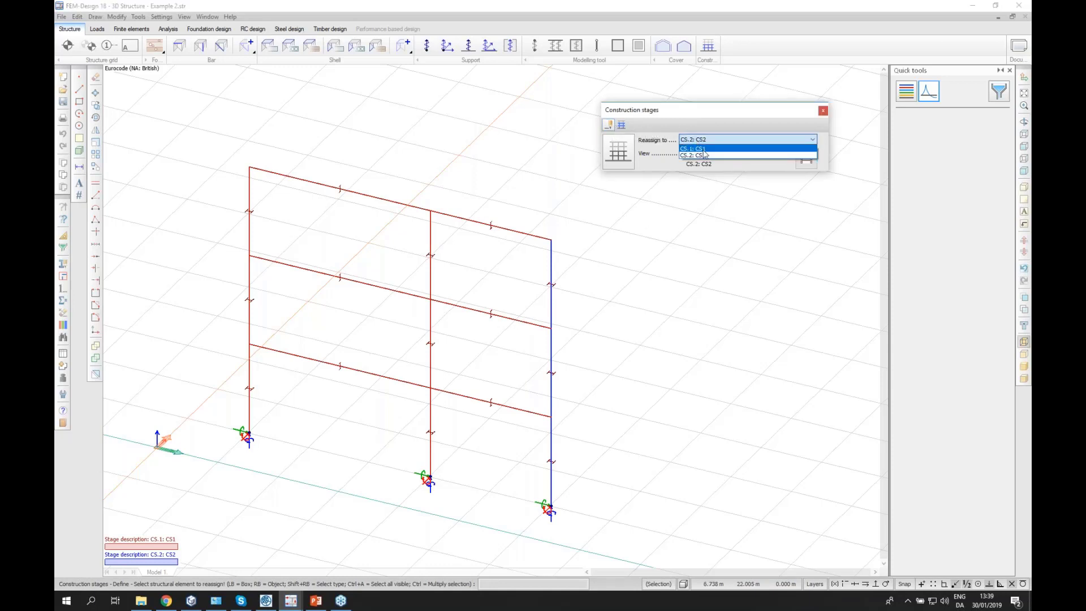
{"action": "left_click", "coordinate": [693, 124]}
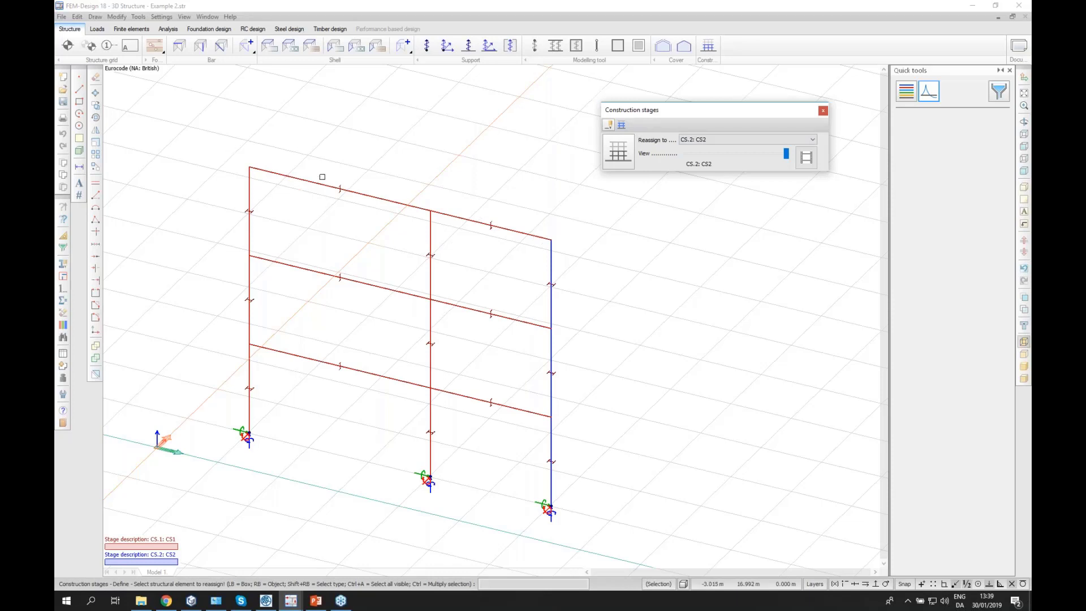
Examine the load case activated in stage CS1 and its partitioning options, keeping the live load case on From this stage on.
{"action": "left_click", "coordinate": [98, 30]}
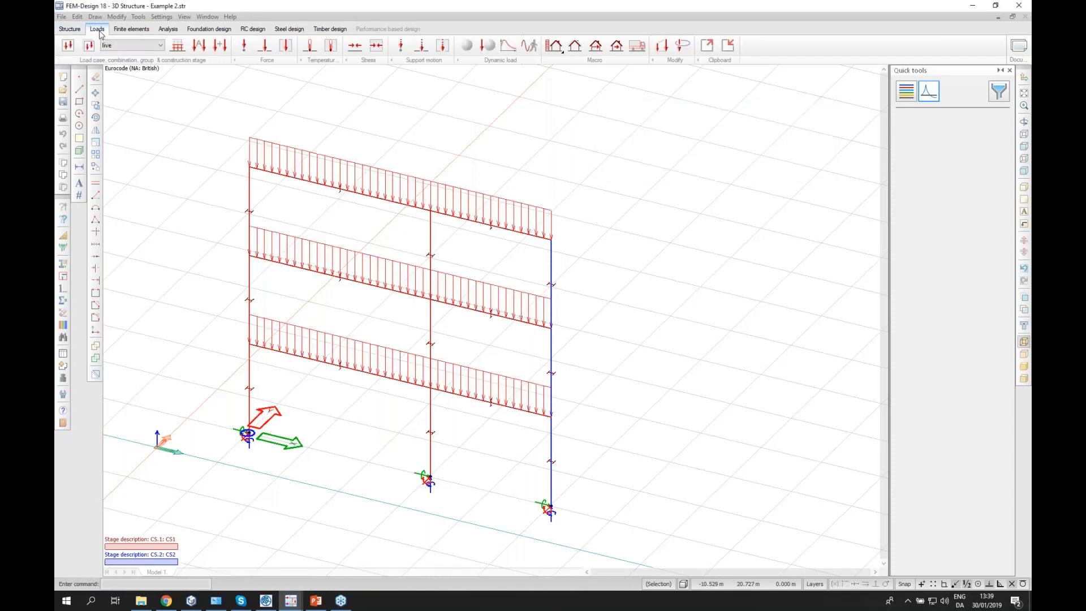
{"action": "left_click", "coordinate": [177, 46]}
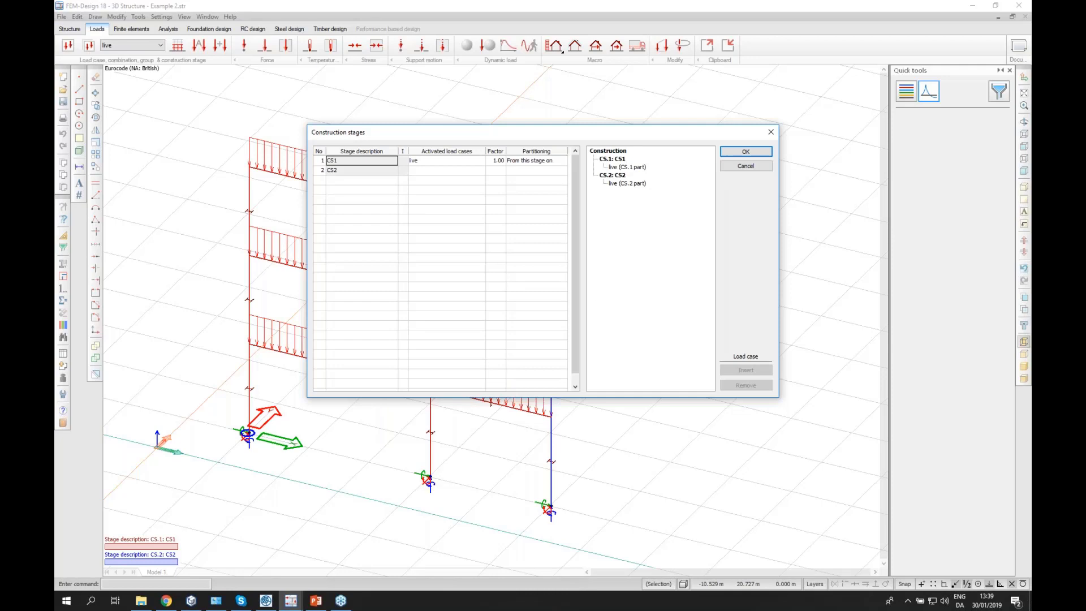
{"action": "left_click_drag", "start_coordinate": [421, 136], "coordinate": [420, 125]}
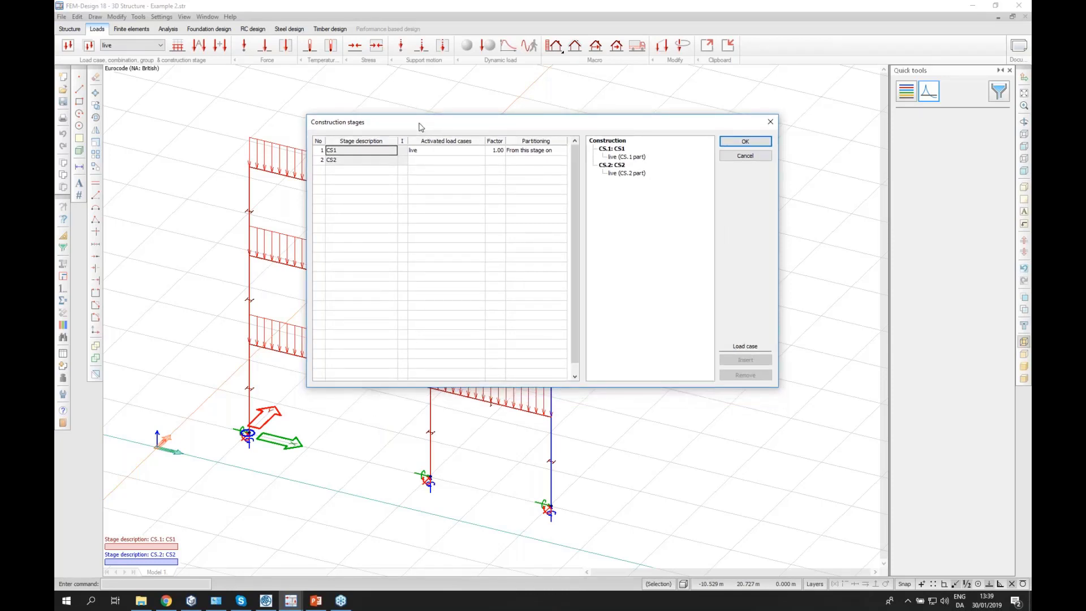
{"action": "left_click", "coordinate": [448, 154]}
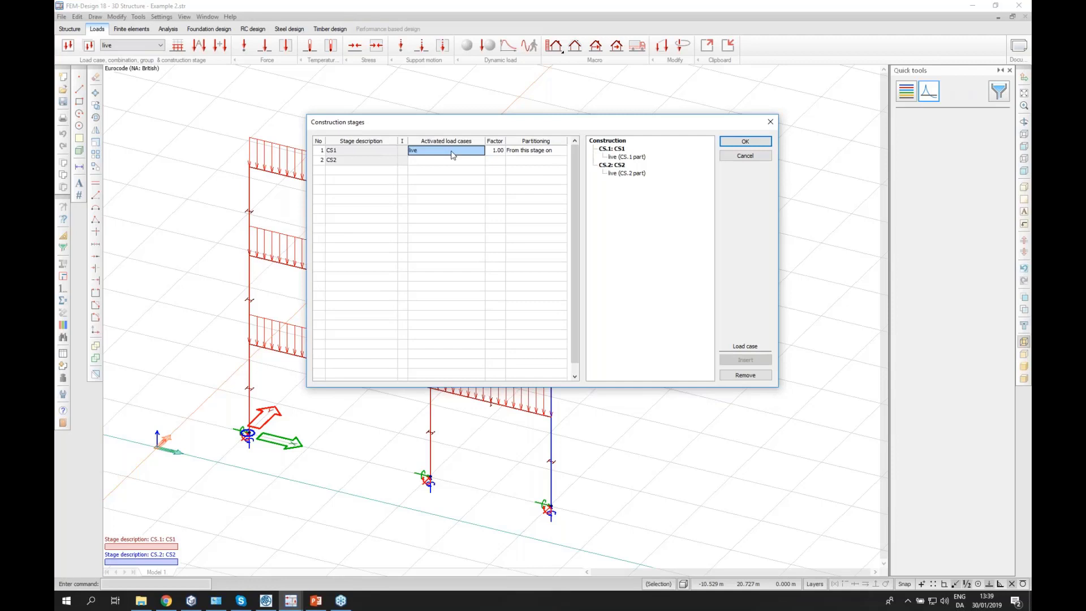
{"action": "left_click", "coordinate": [544, 152]}
{"action": "left_click", "coordinate": [544, 153]}
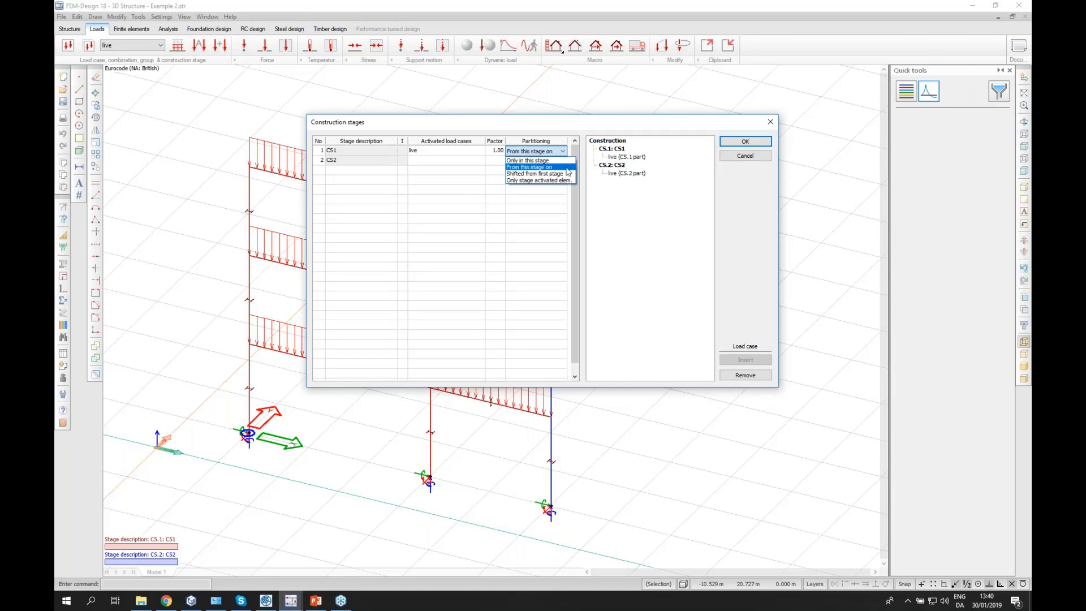
{"action": "left_click", "coordinate": [554, 197]}
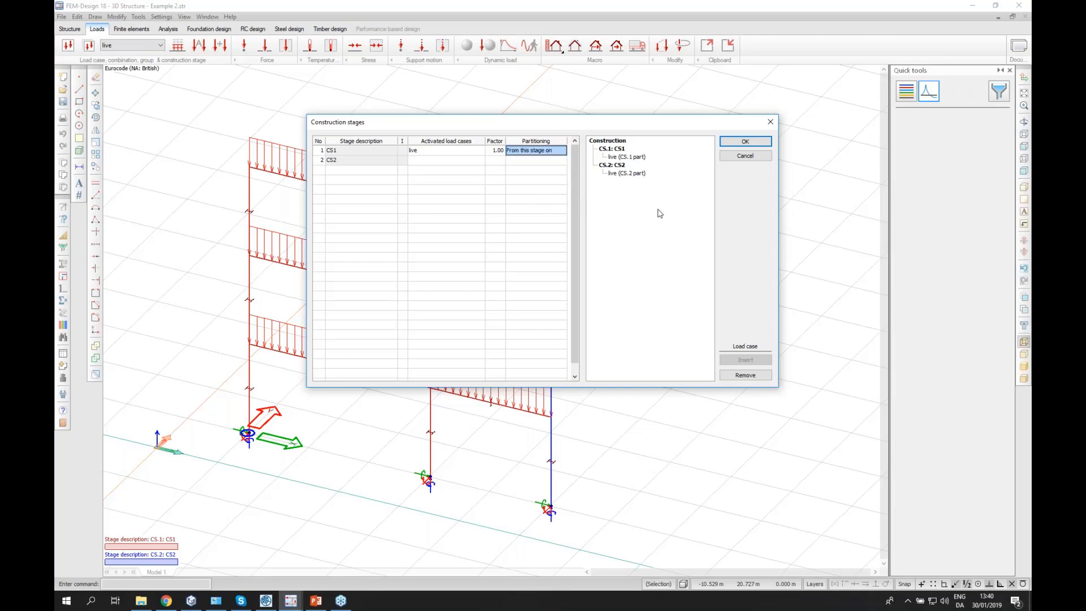
{"action": "left_click", "coordinate": [752, 148]}
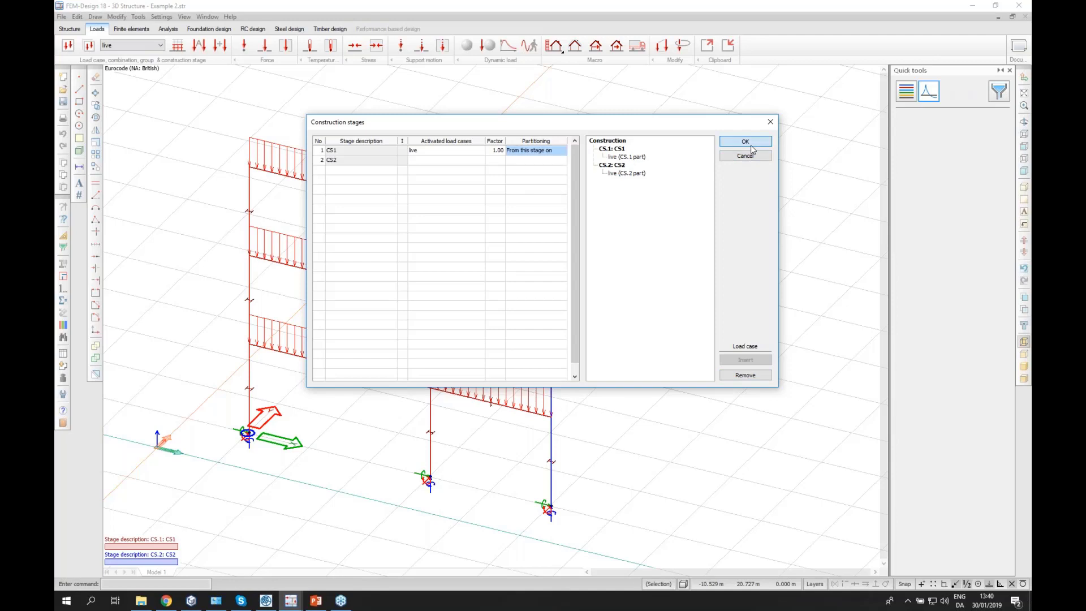
Run the construction stages analysis of the frame with the Incremental "Tracking" method.
{"action": "left_click", "coordinate": [164, 29]}
{"action": "left_click", "coordinate": [68, 46]}
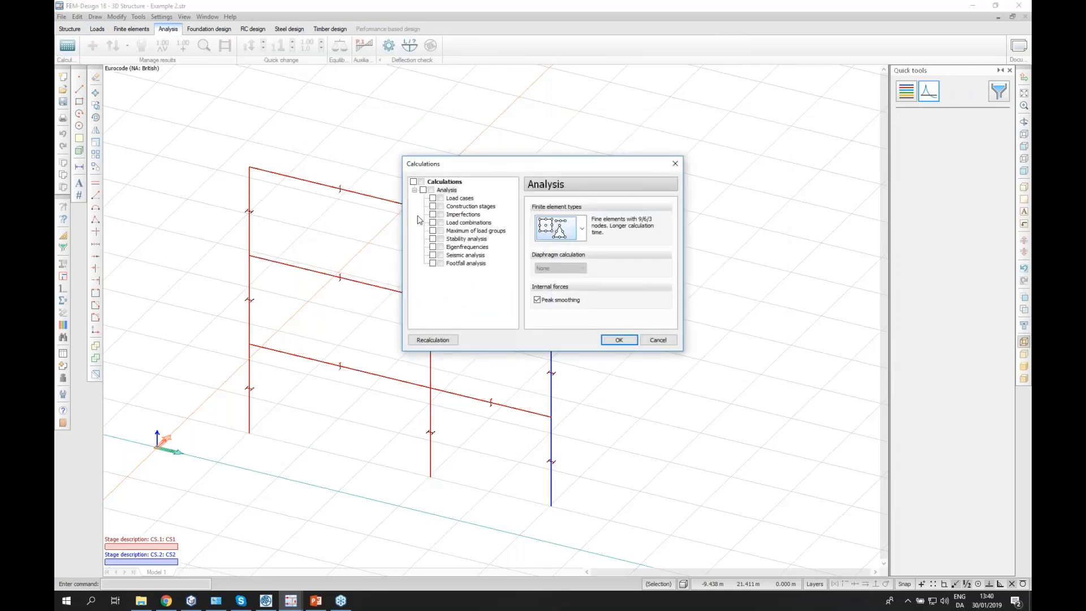
{"action": "left_click", "coordinate": [433, 206]}
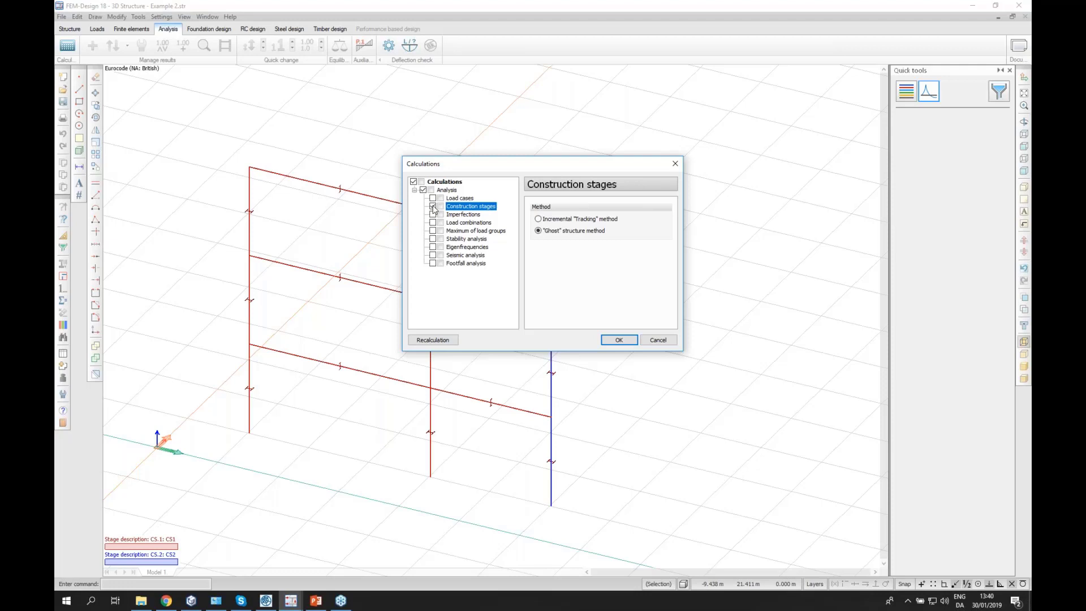
{"action": "left_click", "coordinate": [538, 219]}
{"action": "left_click", "coordinate": [619, 340]}
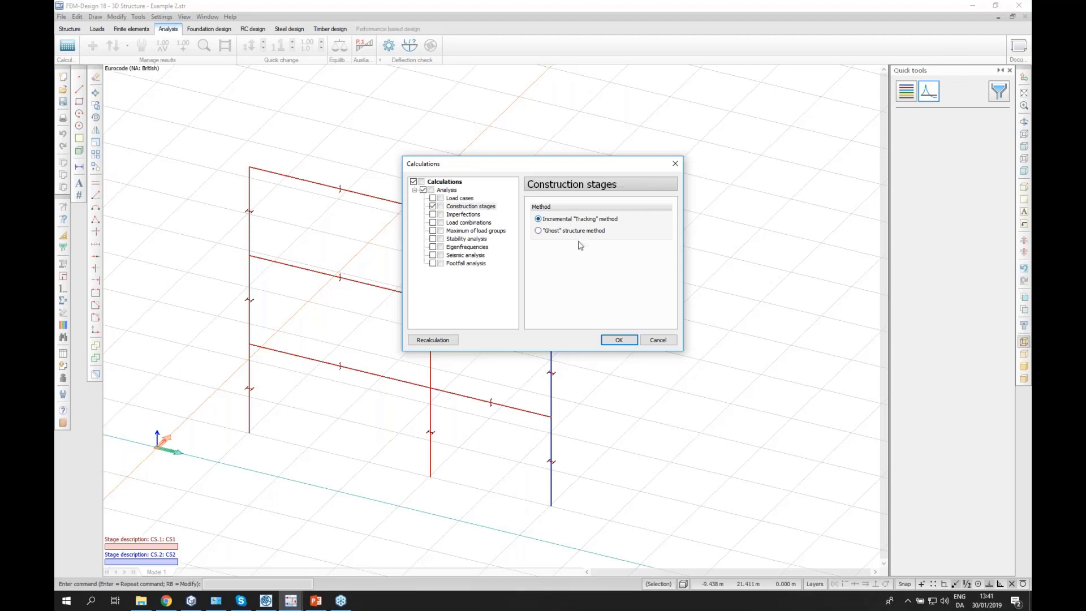
{"action": "left_click", "coordinate": [619, 340]}
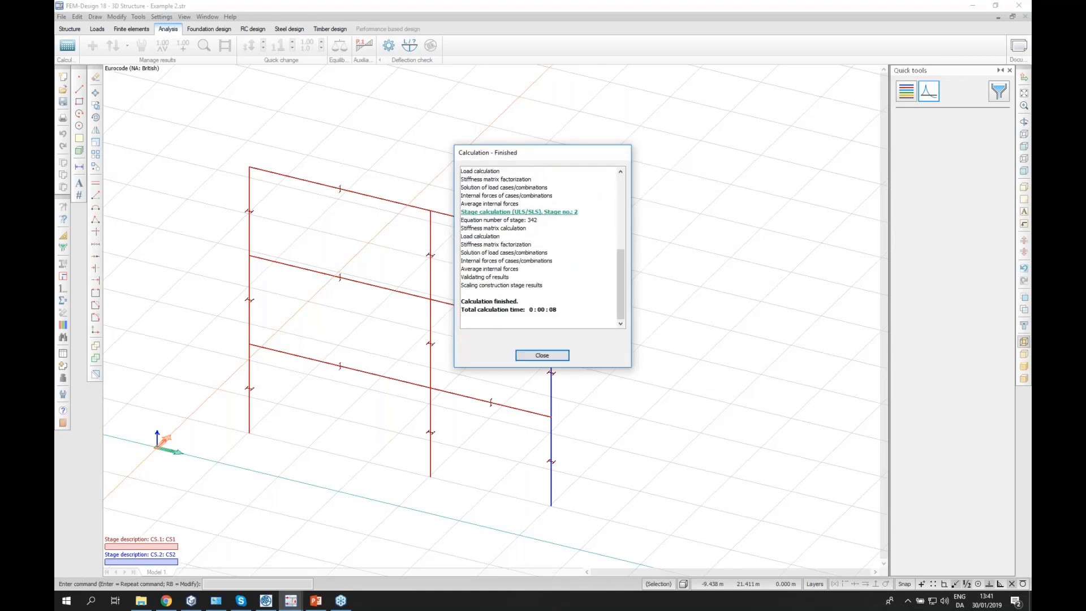
{"action": "left_click", "coordinate": [542, 354]}
Display the bar internal force My' as a graph for construction stage CS1.
{"action": "double_click", "coordinate": [941, 136]}
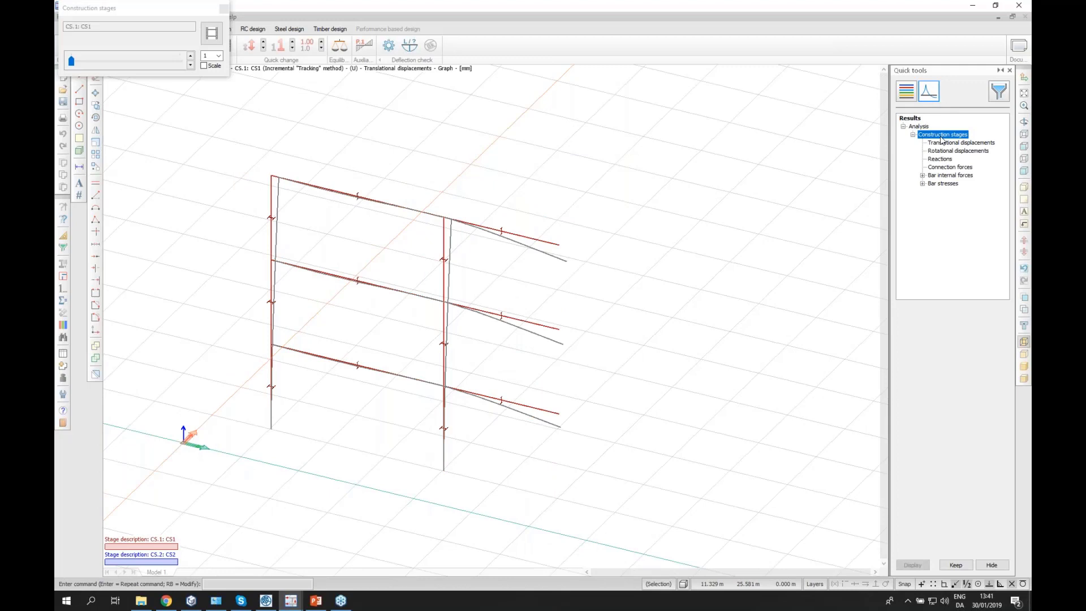
{"action": "double_click", "coordinate": [939, 178]}
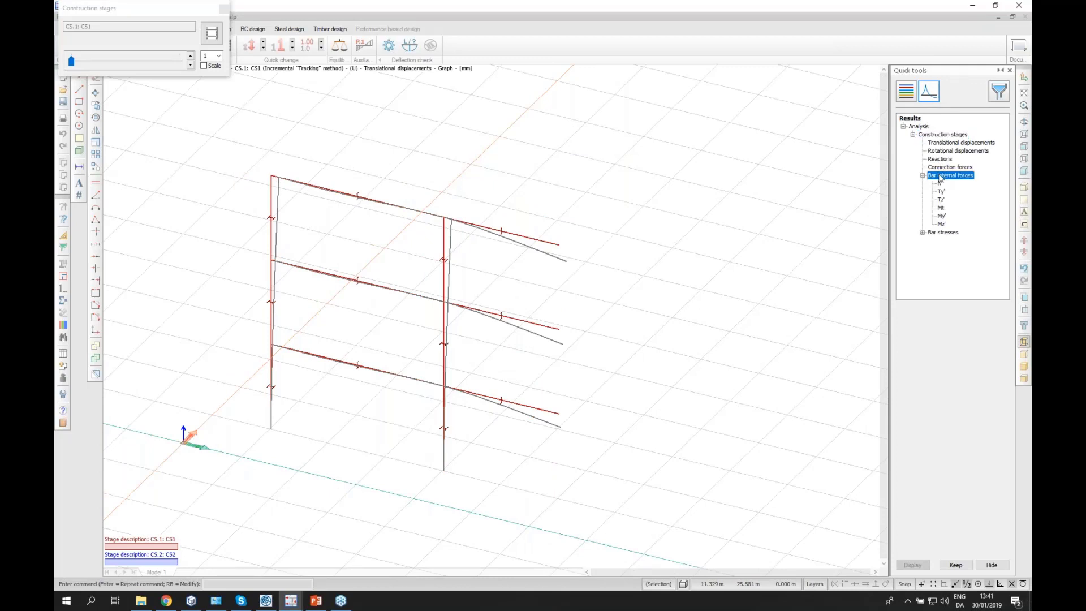
{"action": "left_click", "coordinate": [942, 216]}
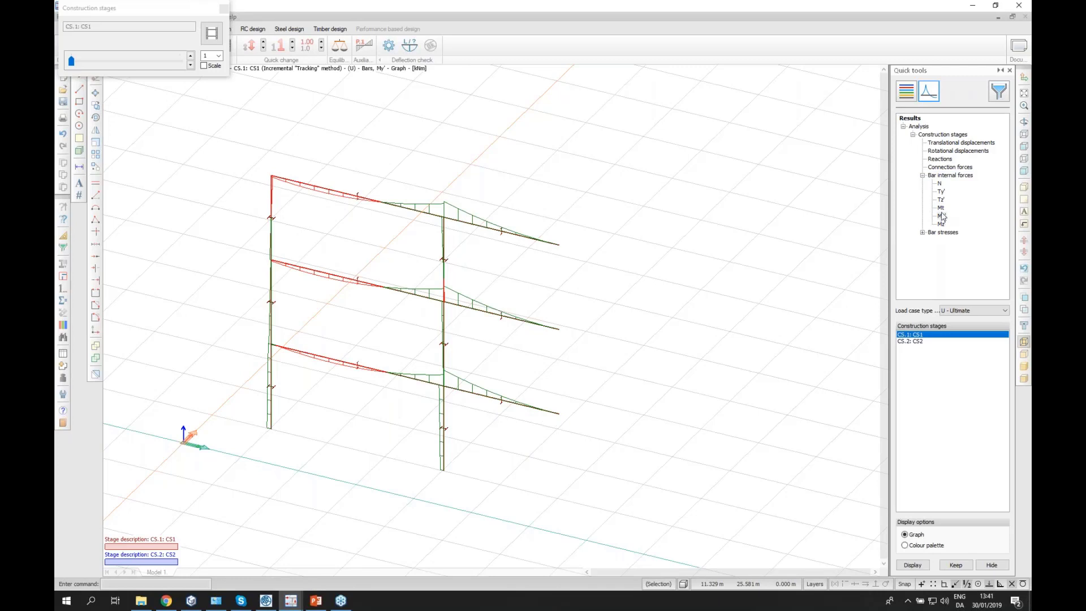
Step between construction stages CS1 and CS2 in the My' results and select CS2 as the displayed stage.
{"action": "left_click_drag", "start_coordinate": [411, 72], "coordinate": [715, 134]}
{"action": "left_click_drag", "start_coordinate": [645, 188], "coordinate": [723, 191]}
{"action": "left_click", "coordinate": [681, 187]}
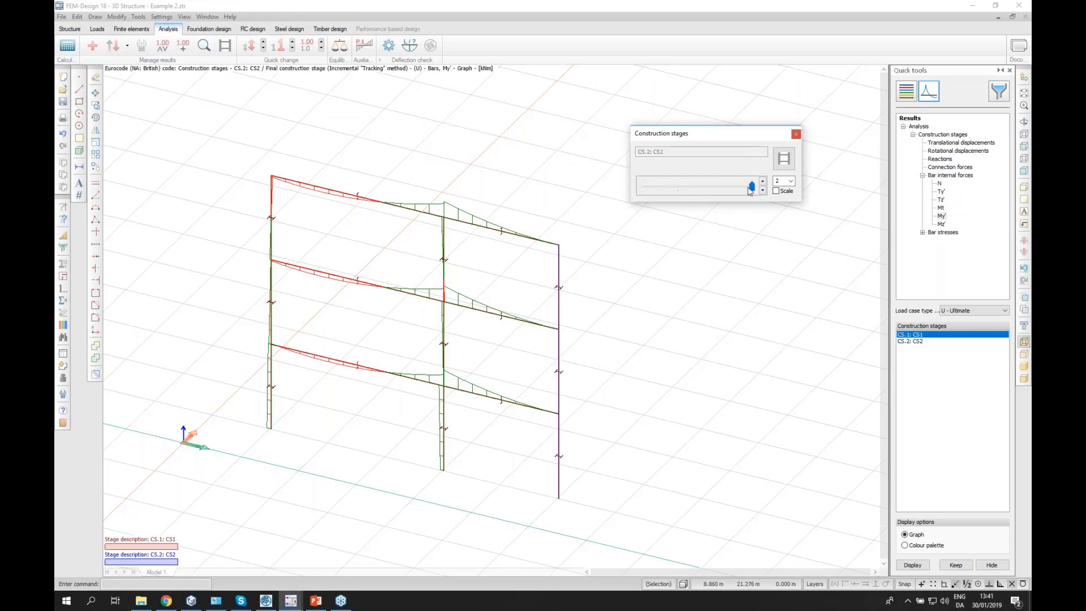
{"action": "left_click", "coordinate": [644, 185]}
{"action": "left_click", "coordinate": [742, 189]}
{"action": "left_click", "coordinate": [912, 342]}
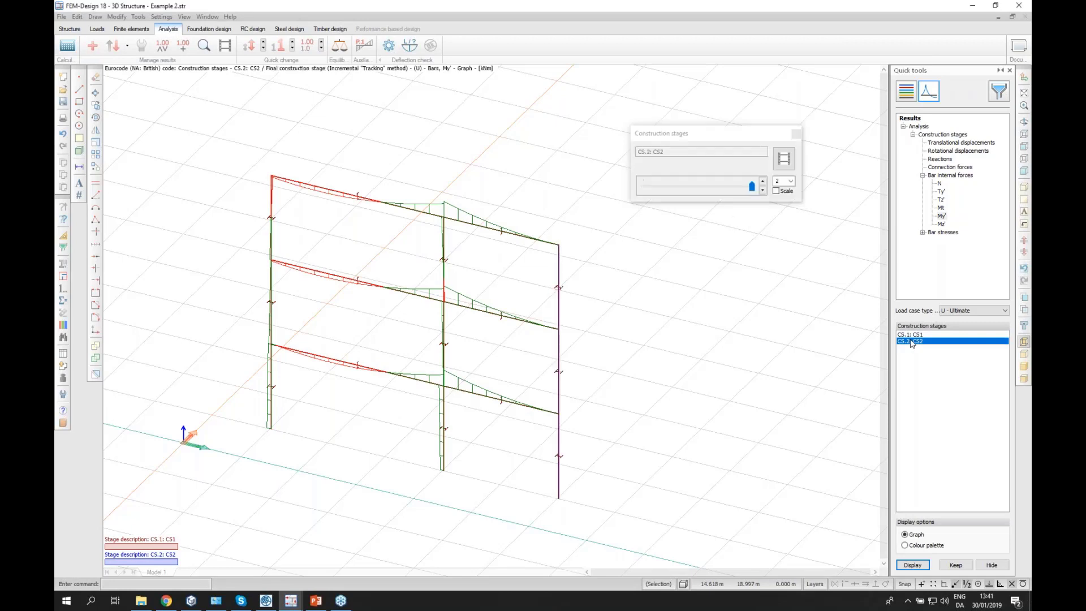
Compare the My' graphs on the frame's bars between construction stages CS1 and CS2, finishing on CS2.
{"action": "left_click", "coordinate": [911, 335]}
{"action": "left_click", "coordinate": [915, 342]}
{"action": "mouse_move", "coordinate": [559, 285]}
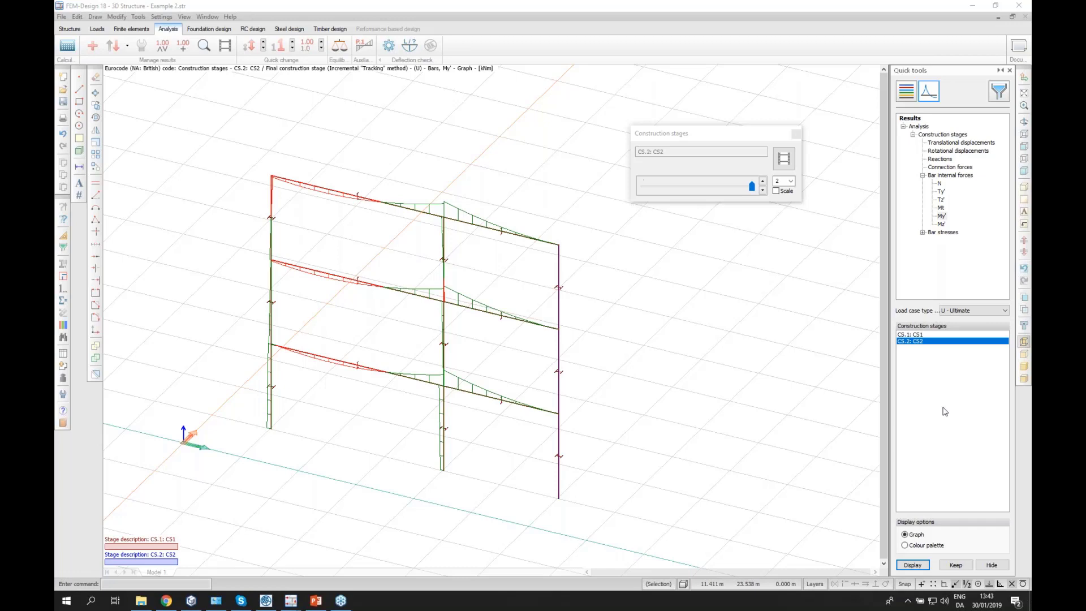
Switch to Chrome, go to strusoft.com and open the FEM Design structural analysis product page.
{"action": "left_click", "coordinate": [177, 604]}
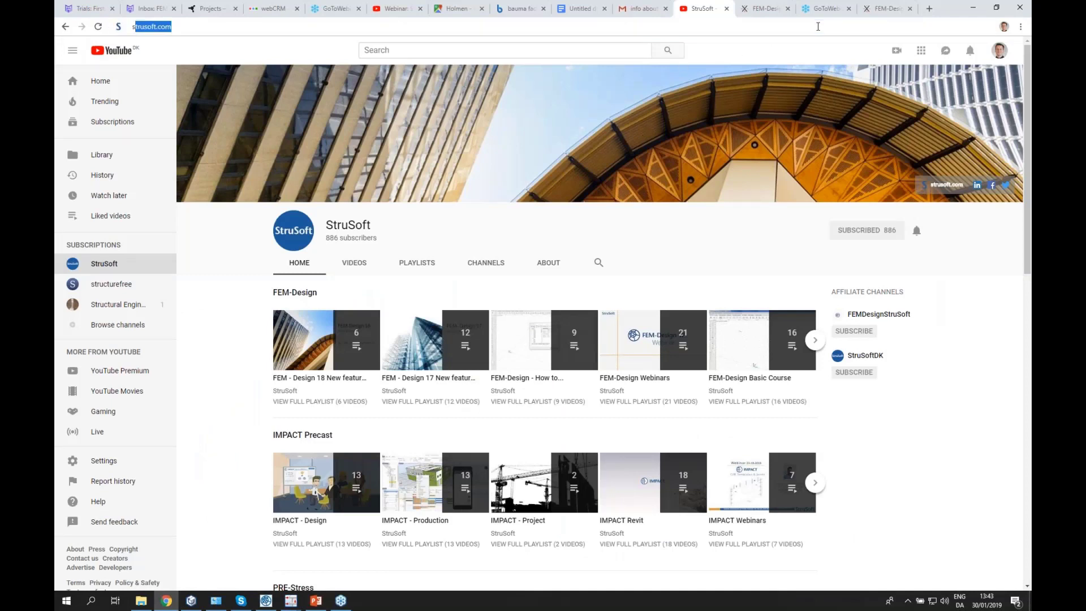
{"action": "type", "text": "strusoft.com"}
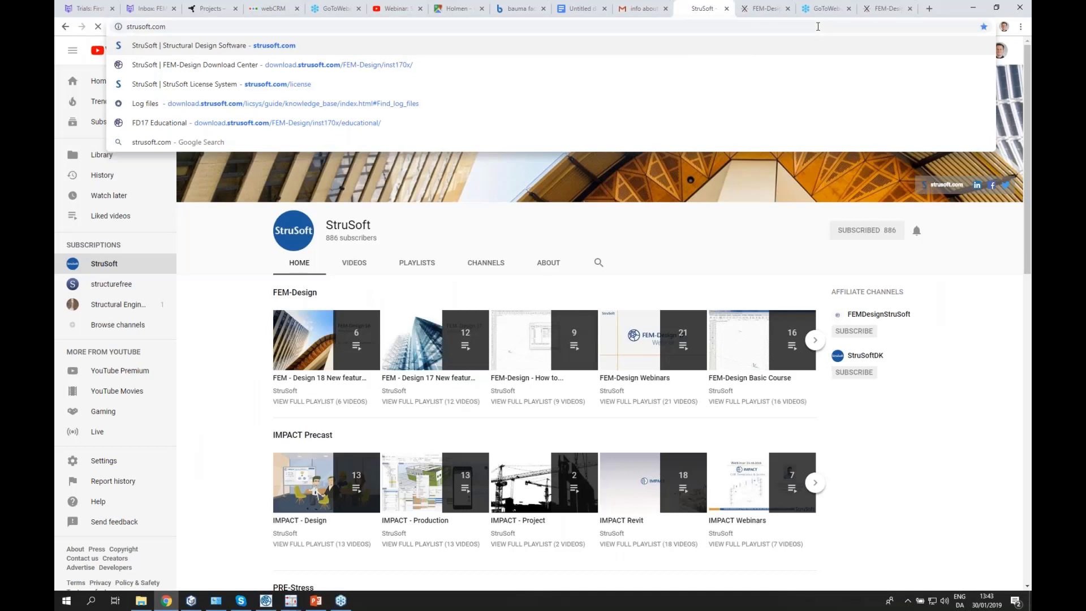
{"action": "key", "text": "Return"}
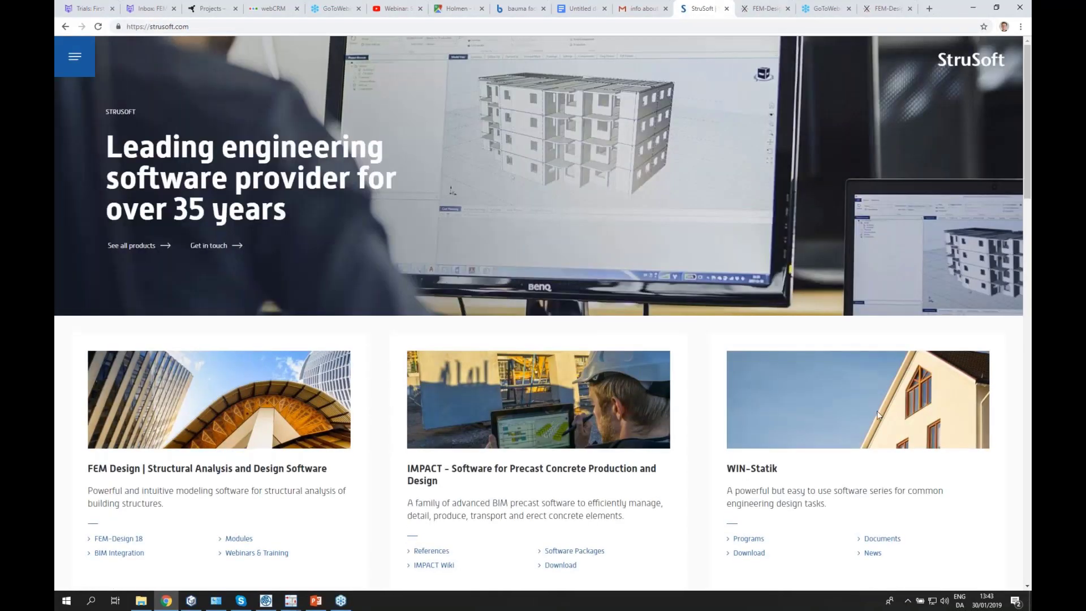
{"action": "scroll", "coordinate": [537, 396], "scroll_direction": "down", "scroll_amount": 1}
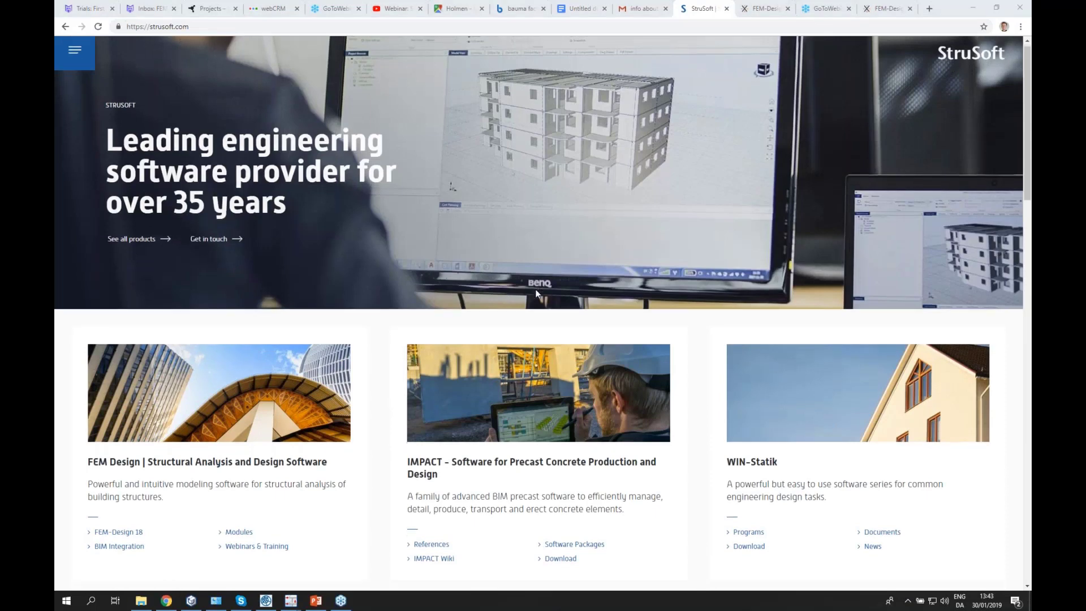
{"action": "scroll", "coordinate": [248, 379], "scroll_direction": "up", "scroll_amount": 1}
{"action": "left_click", "coordinate": [248, 379]}
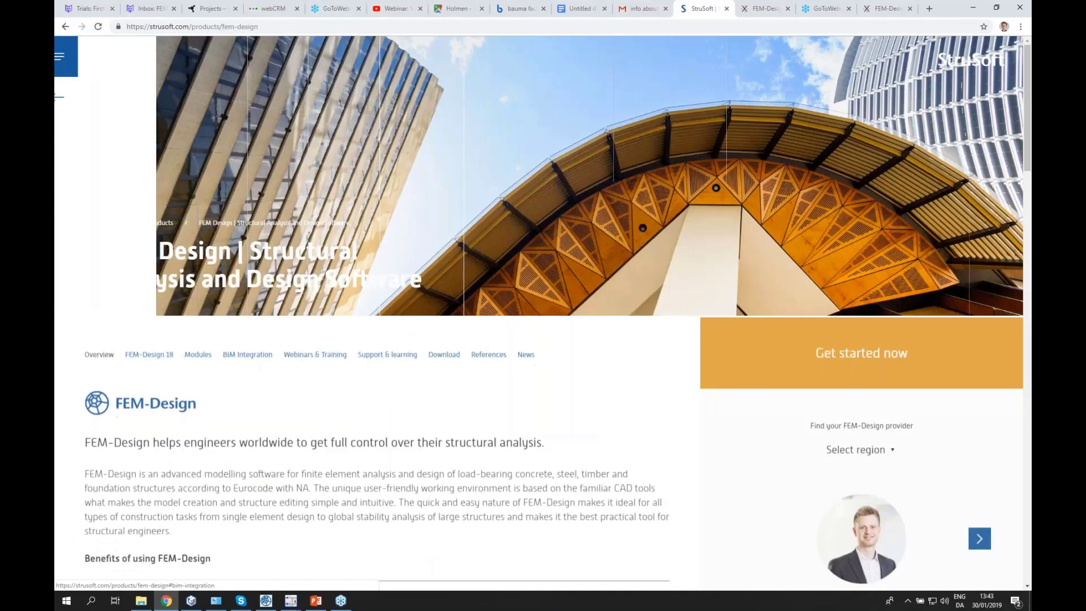
Open and review the Trial license request form from the FEM-Design page, and switch back to the webinar presentation in PowerPoint.
{"action": "scroll", "coordinate": [531, 225], "scroll_direction": "down", "scroll_amount": 3}
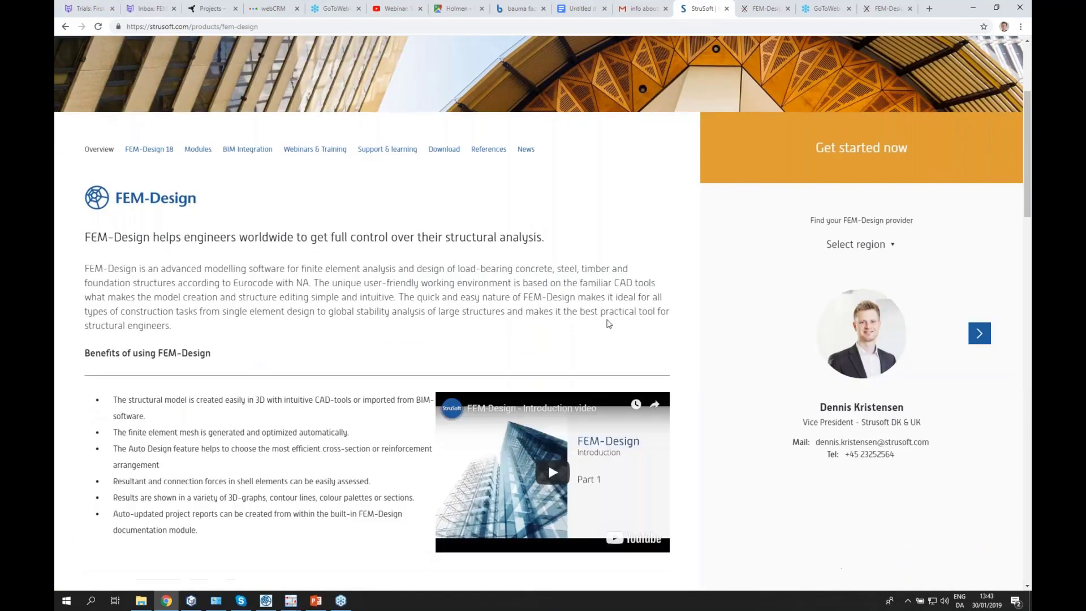
{"action": "scroll", "coordinate": [831, 324], "scroll_direction": "up", "scroll_amount": 3}
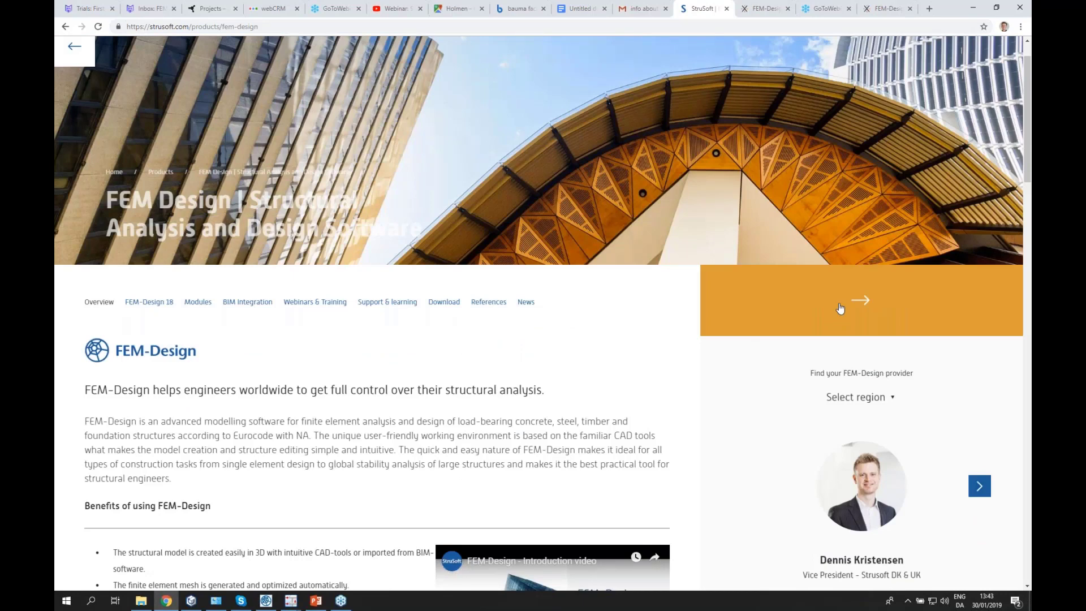
{"action": "left_click", "coordinate": [846, 311]}
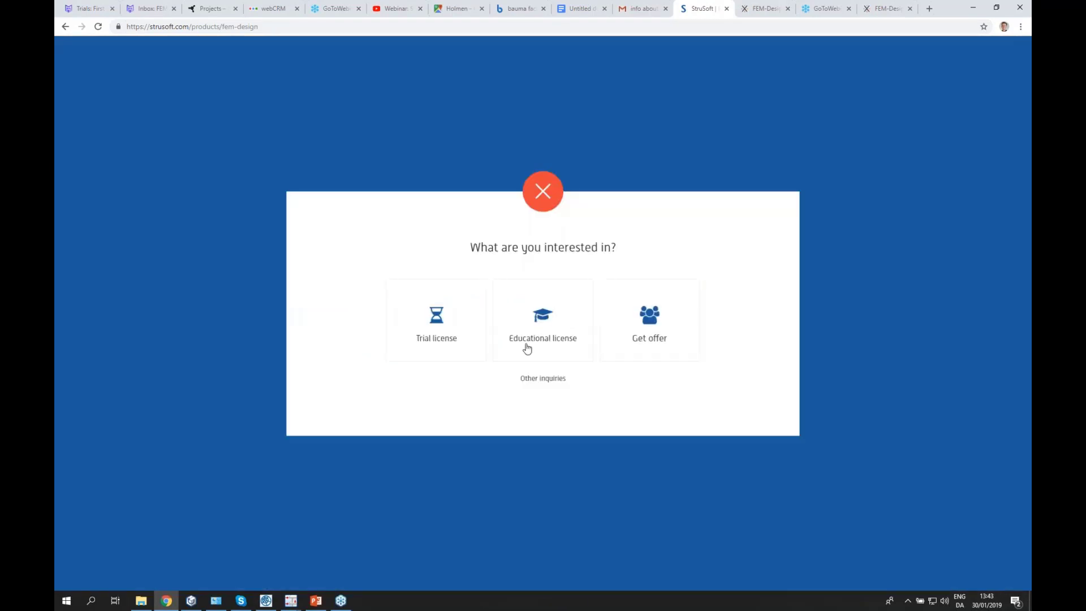
{"action": "left_click", "coordinate": [451, 342]}
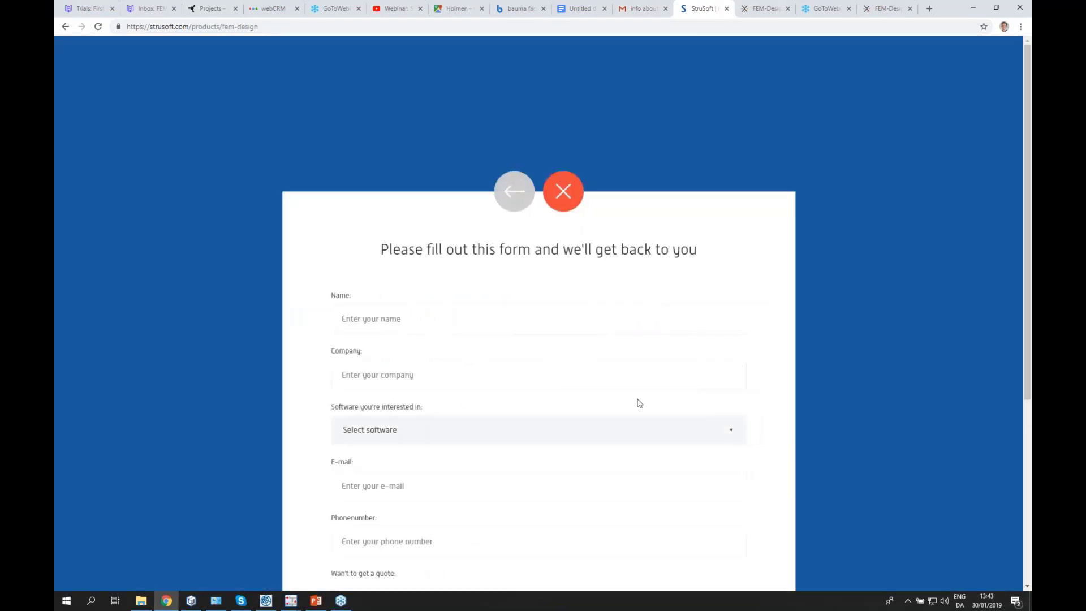
{"action": "scroll", "coordinate": [758, 331], "scroll_direction": "down", "scroll_amount": 5}
{"action": "scroll", "coordinate": [766, 333], "scroll_direction": "up", "scroll_amount": 5}
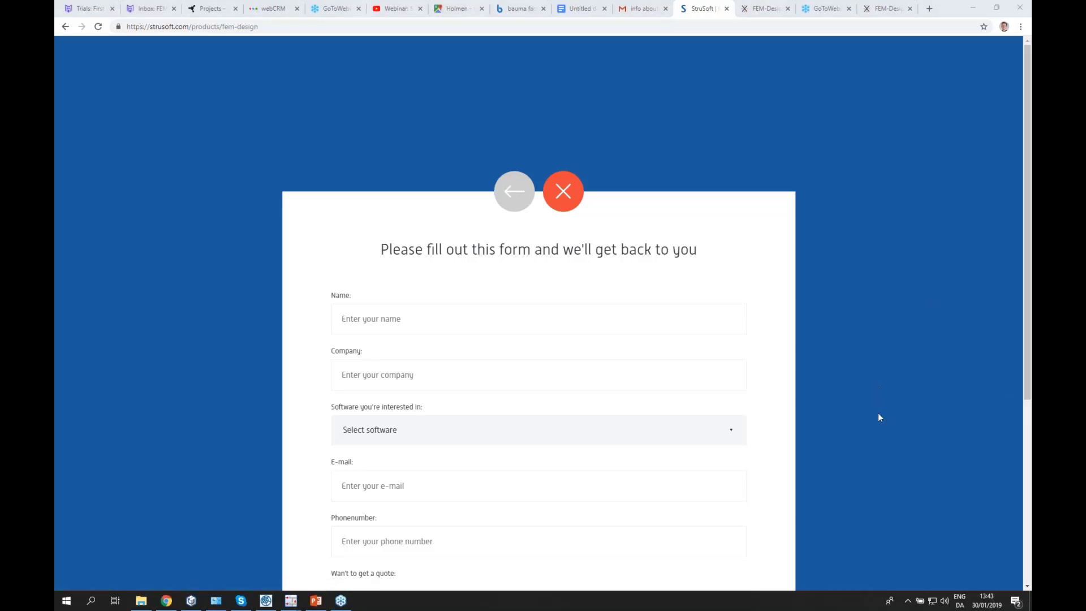
{"action": "key", "text": "alt+Tab"}
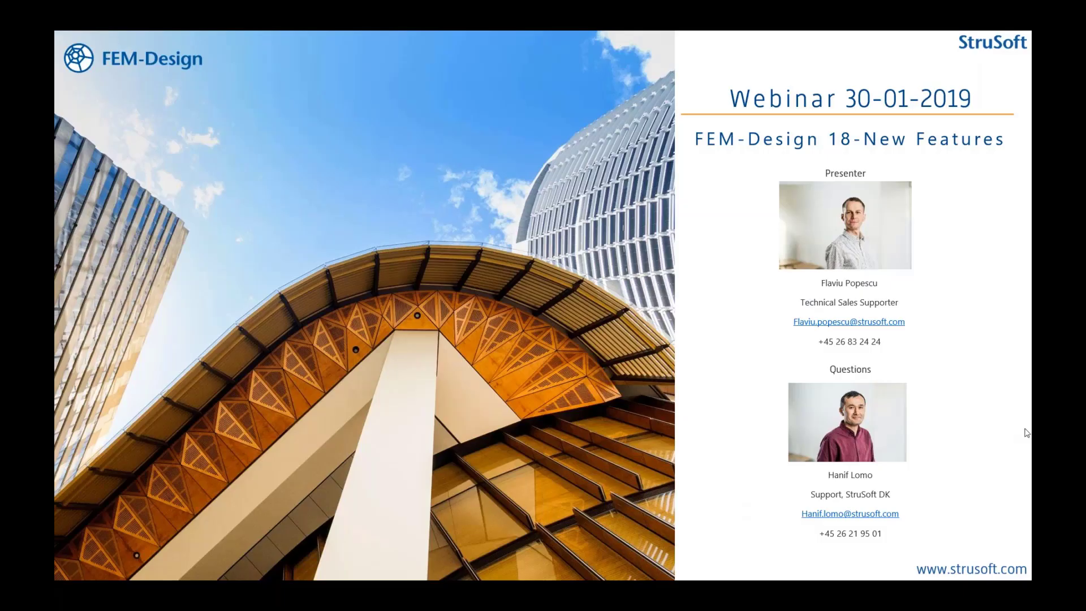